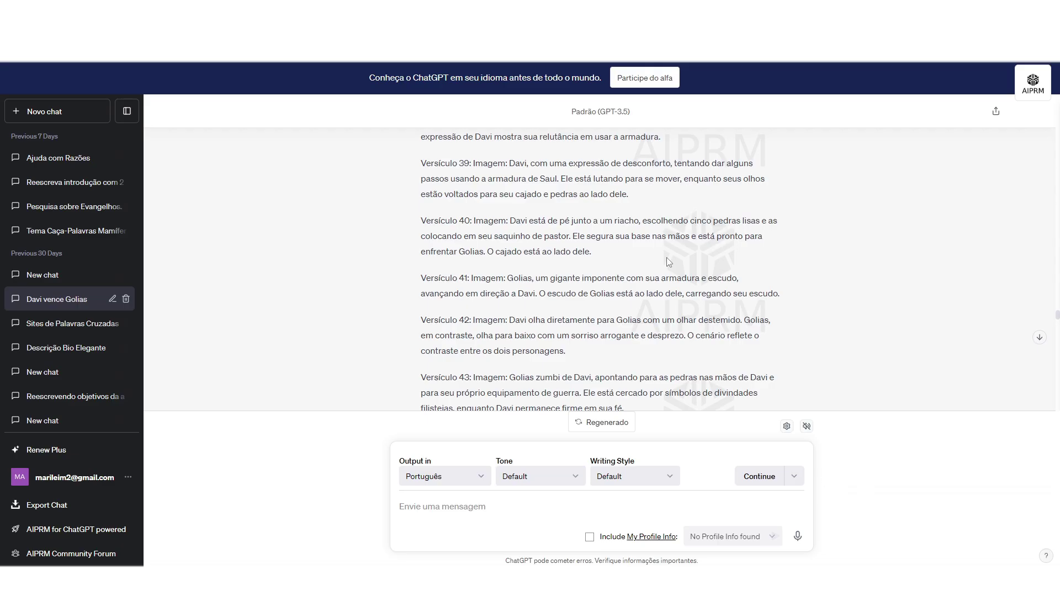
Step: Review the verse image descriptions and the request for a 200-word children's story in the Davi vence Golias chat
{"action": "scroll", "coordinate": [619, 243], "scroll_direction": "up", "scroll_amount": 4}
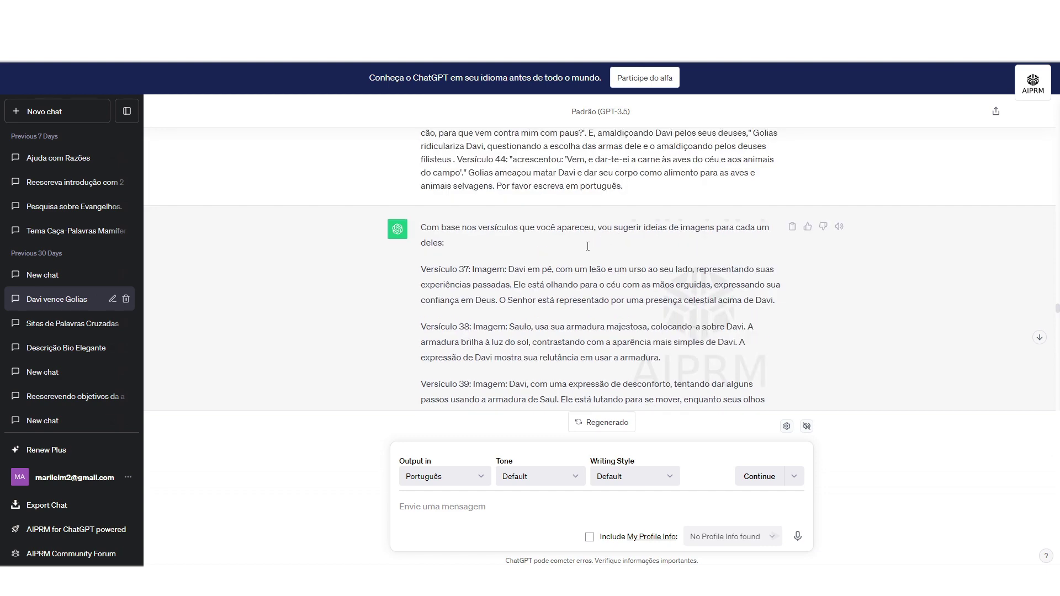
{"action": "scroll", "coordinate": [580, 259], "scroll_direction": "down", "scroll_amount": 3}
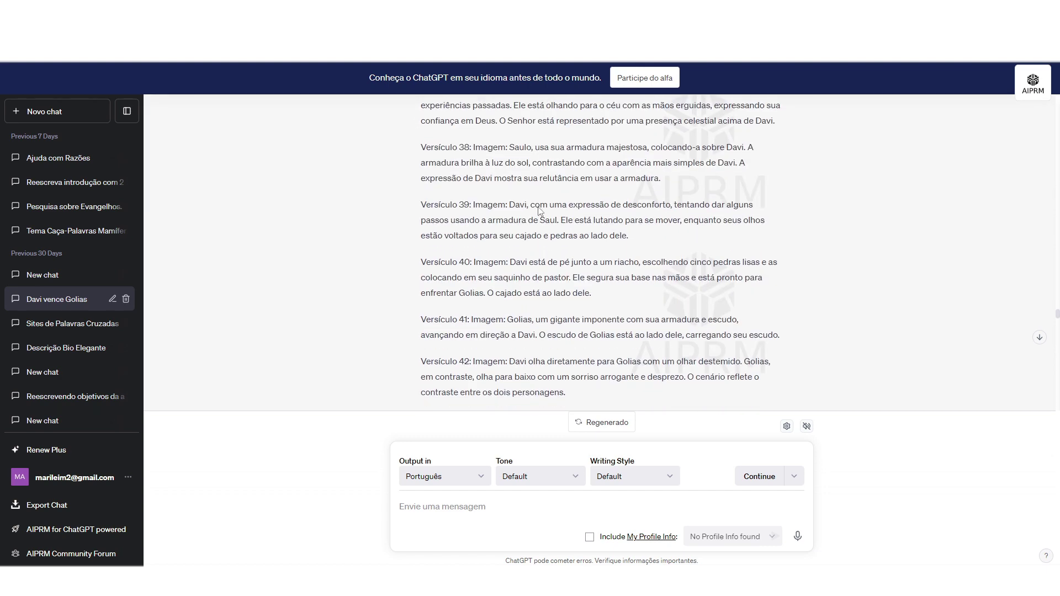
{"action": "scroll", "coordinate": [541, 209], "scroll_direction": "down", "scroll_amount": 5}
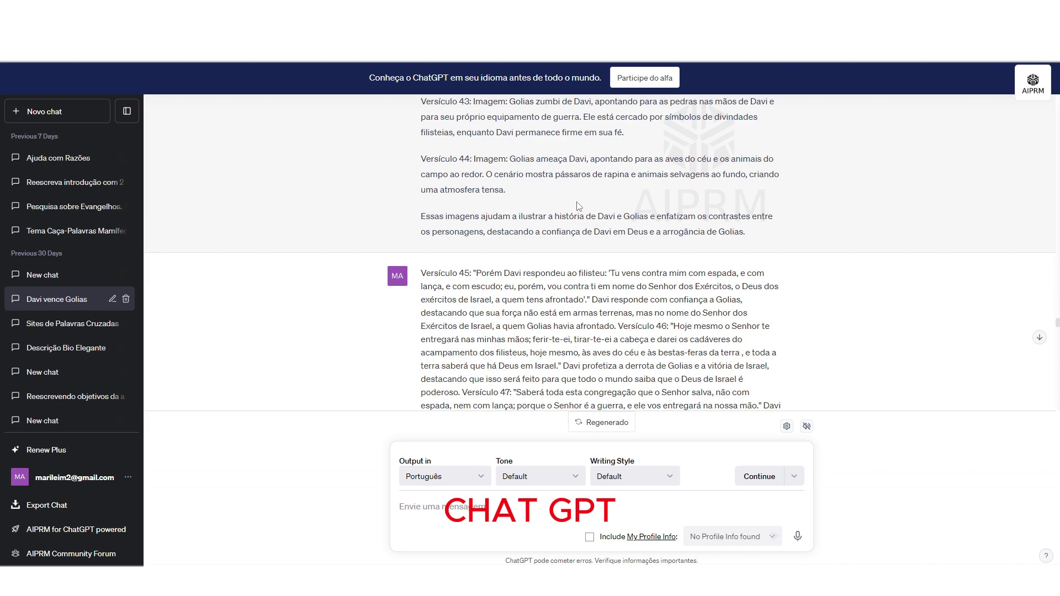
{"action": "scroll", "coordinate": [580, 209], "scroll_direction": "down", "scroll_amount": 12}
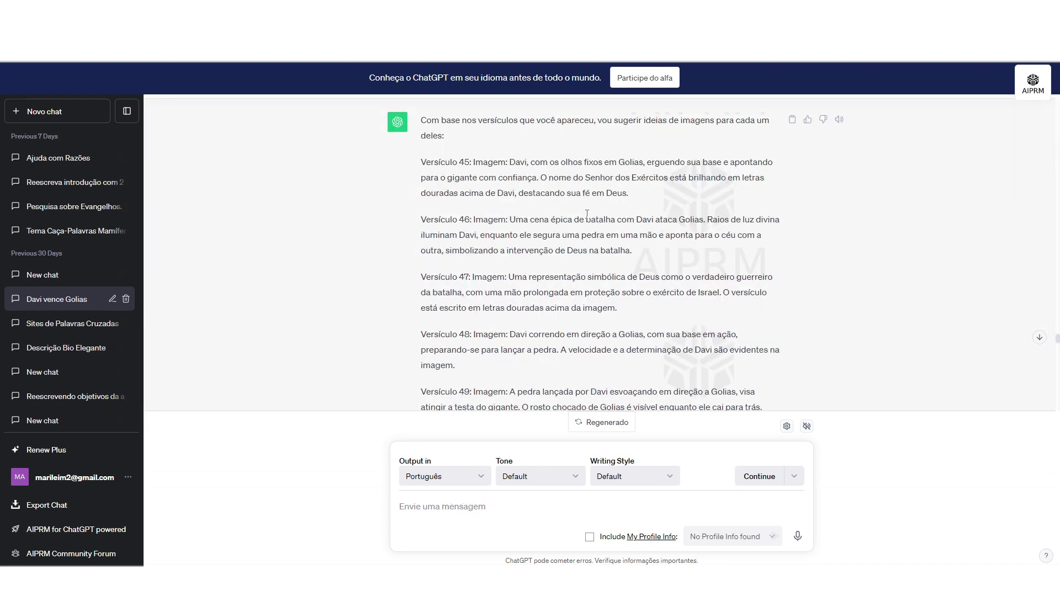
{"action": "scroll", "coordinate": [586, 214], "scroll_direction": "down", "scroll_amount": 20}
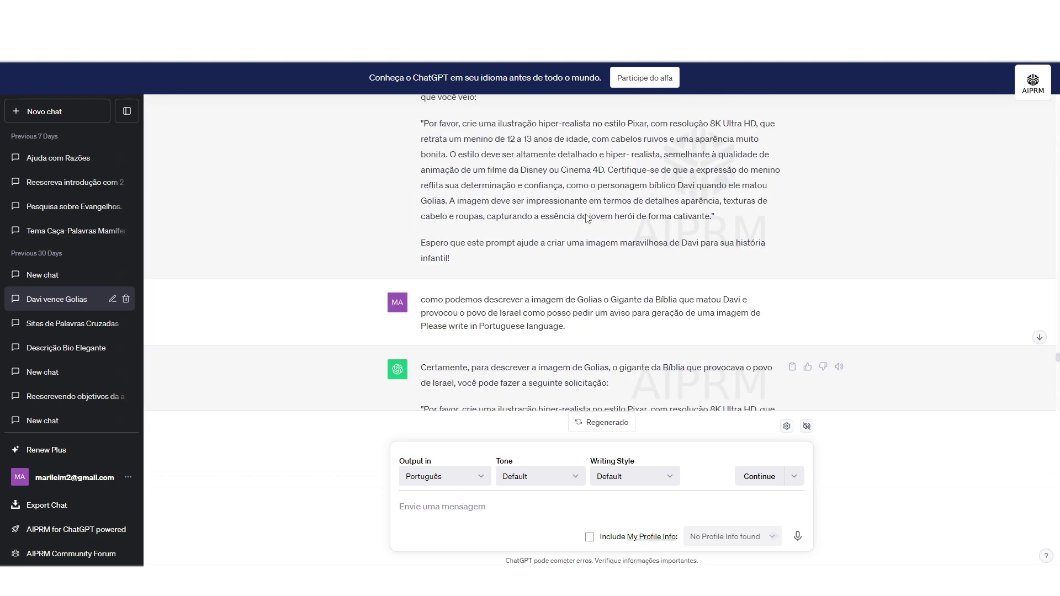
{"action": "scroll", "coordinate": [587, 216], "scroll_direction": "down", "scroll_amount": 3}
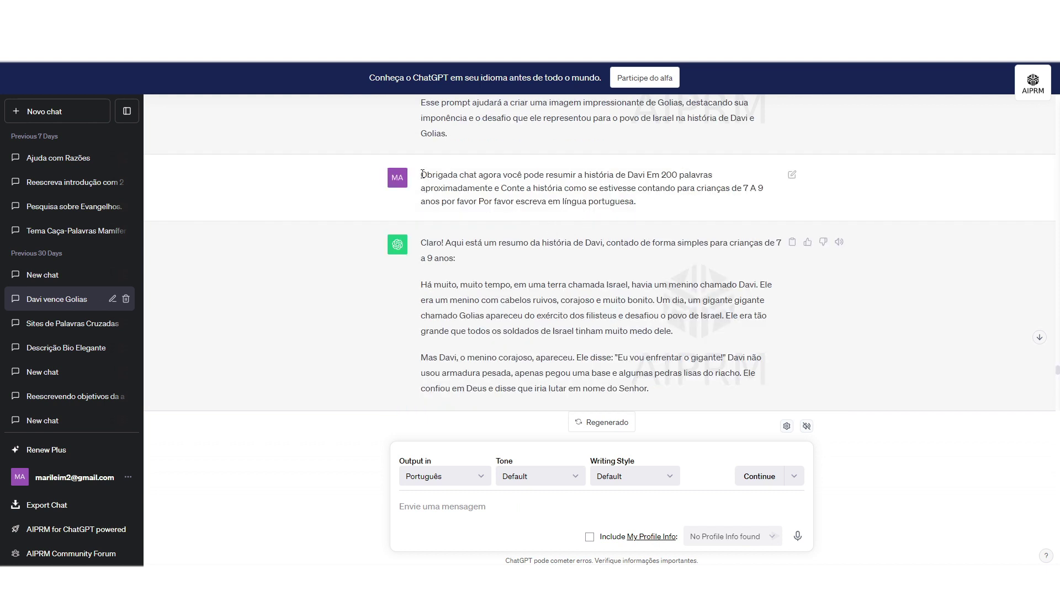
{"action": "left_click_drag", "start_coordinate": [422, 175], "coordinate": [714, 207]}
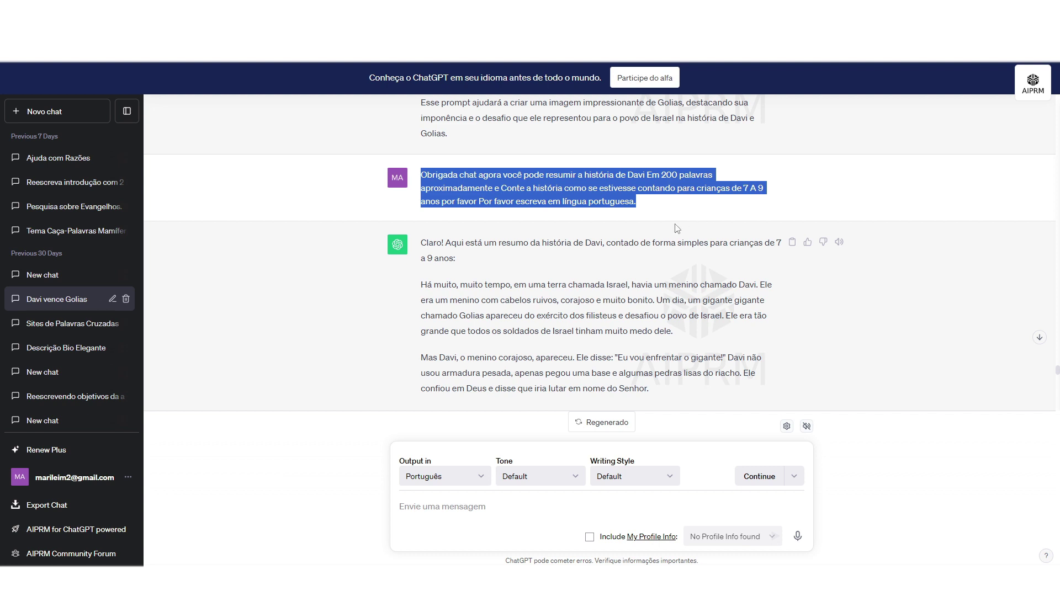
{"action": "scroll", "coordinate": [677, 228], "scroll_direction": "down", "scroll_amount": 2}
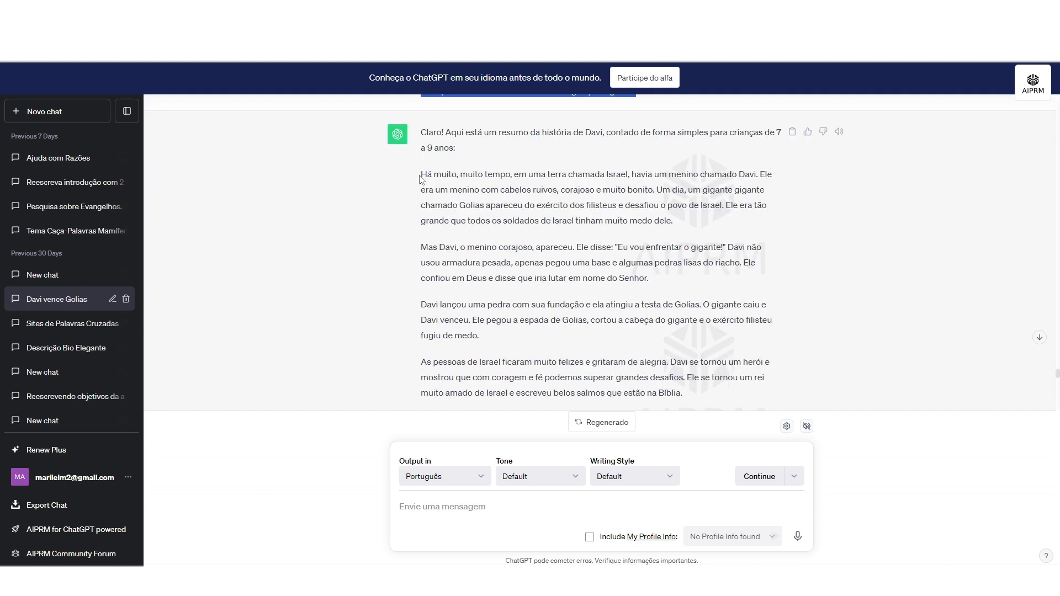
Step: Copy all the paragraphs of the short children's story about Davi from the chat's reply
{"action": "left_click_drag", "start_coordinate": [422, 174], "coordinate": [676, 340]}
{"action": "scroll", "coordinate": [669, 331], "scroll_direction": "down", "scroll_amount": 2}
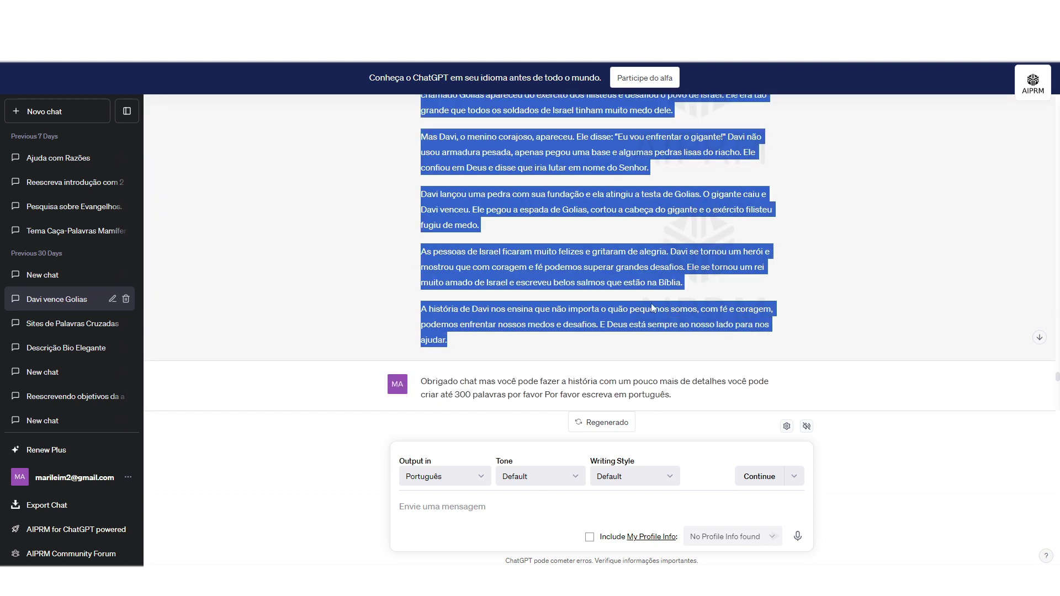
{"action": "right_click", "coordinate": [634, 277]}
{"action": "left_click", "coordinate": [665, 282]}
Step: Switch to the Canva document and review how the story is divided into title, introduction, Davi's line and final part
{"action": "key", "text": "alt+Tab"}
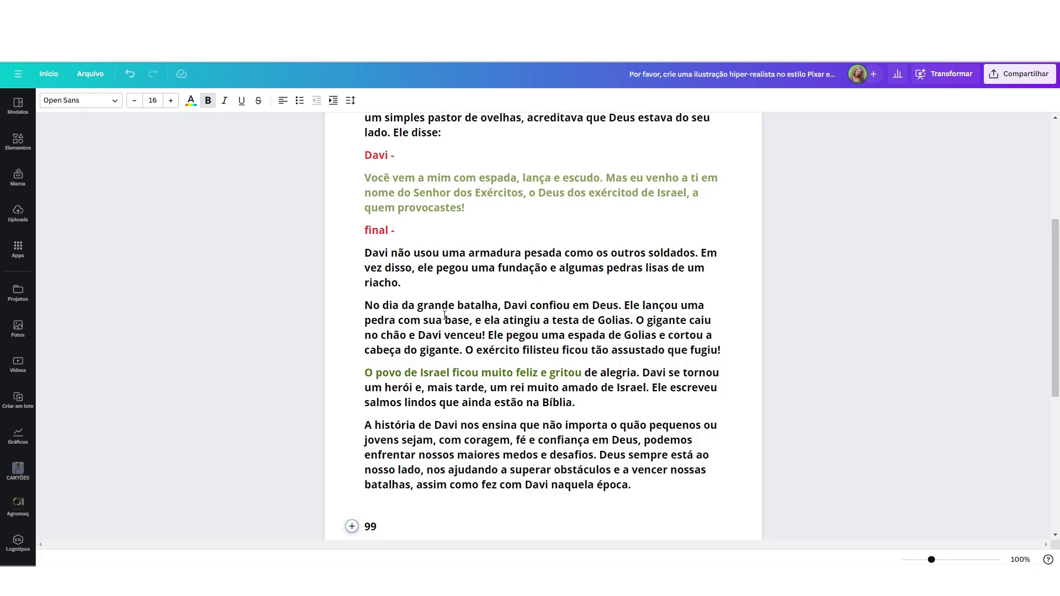
{"action": "type", "text": "99"}
{"action": "scroll", "coordinate": [574, 266], "scroll_direction": "up", "scroll_amount": 3}
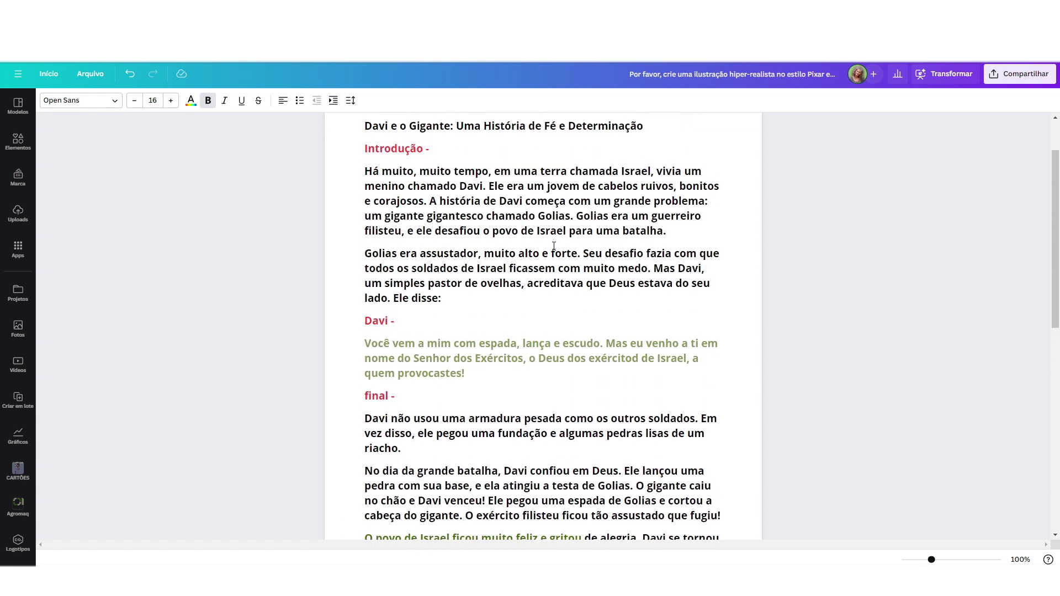
{"action": "scroll", "coordinate": [487, 263], "scroll_direction": "up", "scroll_amount": 1}
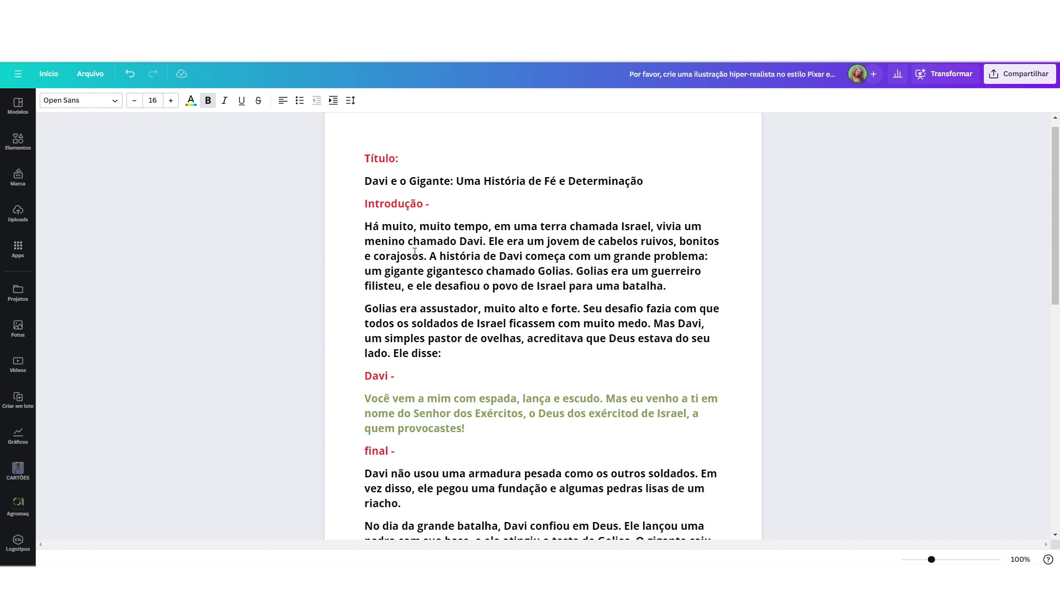
{"action": "scroll", "coordinate": [415, 242], "scroll_direction": "down", "scroll_amount": 1}
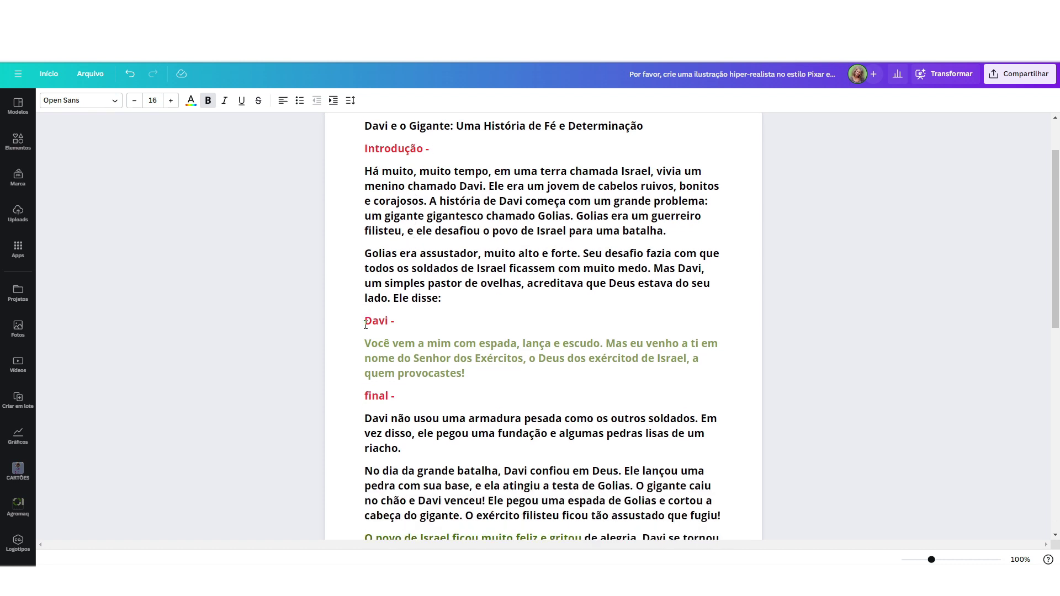
{"action": "left_click_drag", "start_coordinate": [365, 344], "coordinate": [478, 374]}
{"action": "left_click", "coordinate": [732, 353]}
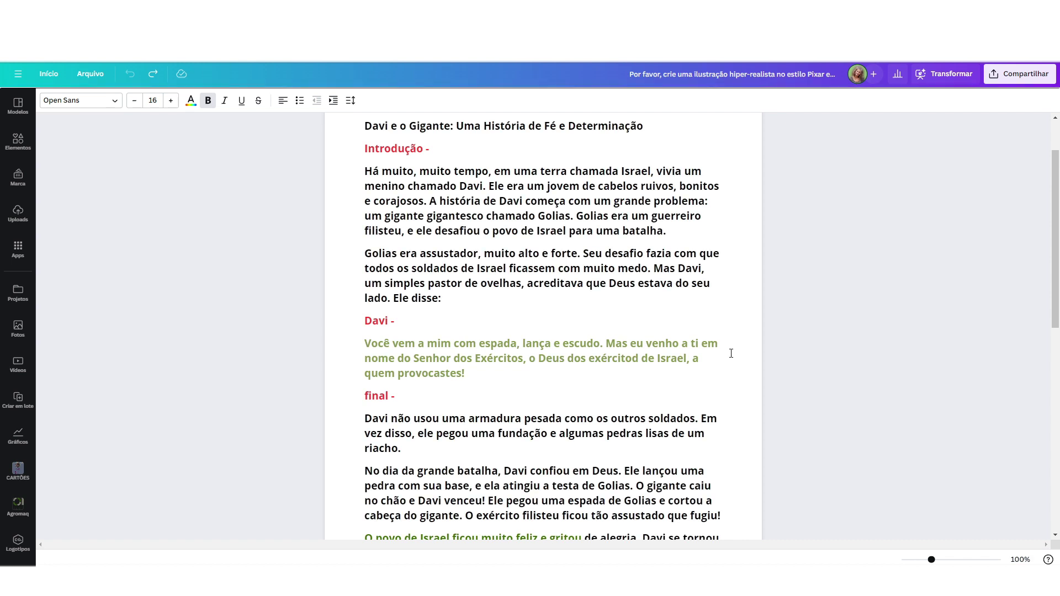
Step: Copy the two introduction paragraphs ending in "Ele disse:" and paste them as the text on the Speech Synthesis page
{"action": "left_click_drag", "start_coordinate": [458, 304], "coordinate": [368, 178]}
{"action": "right_click", "coordinate": [368, 178]}
{"action": "left_click", "coordinate": [343, 185]}
{"action": "key", "text": "alt+Tab"}
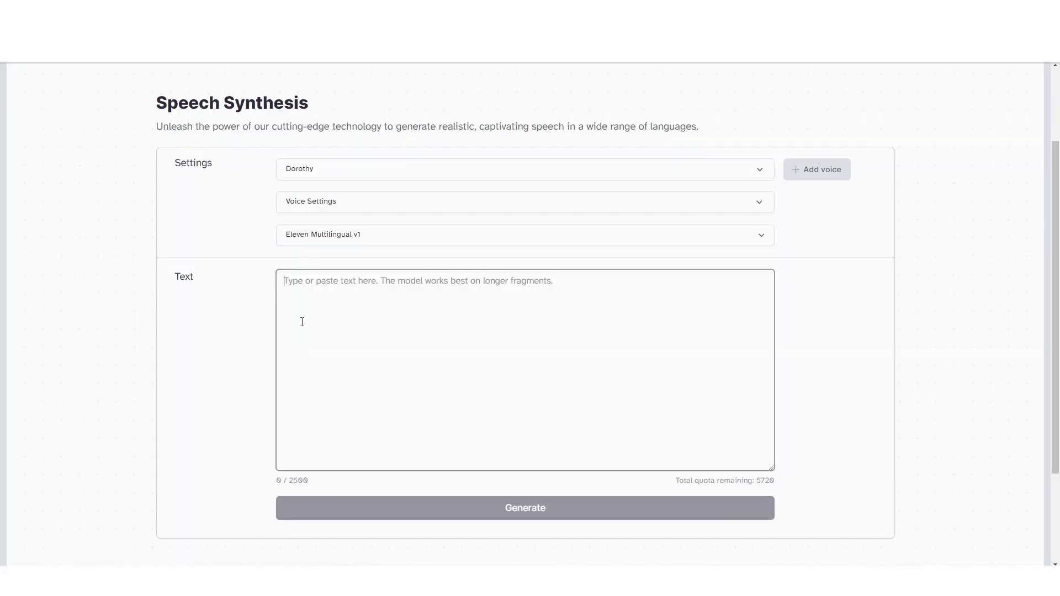
{"action": "right_click", "coordinate": [307, 301]}
{"action": "left_click", "coordinate": [342, 382]}
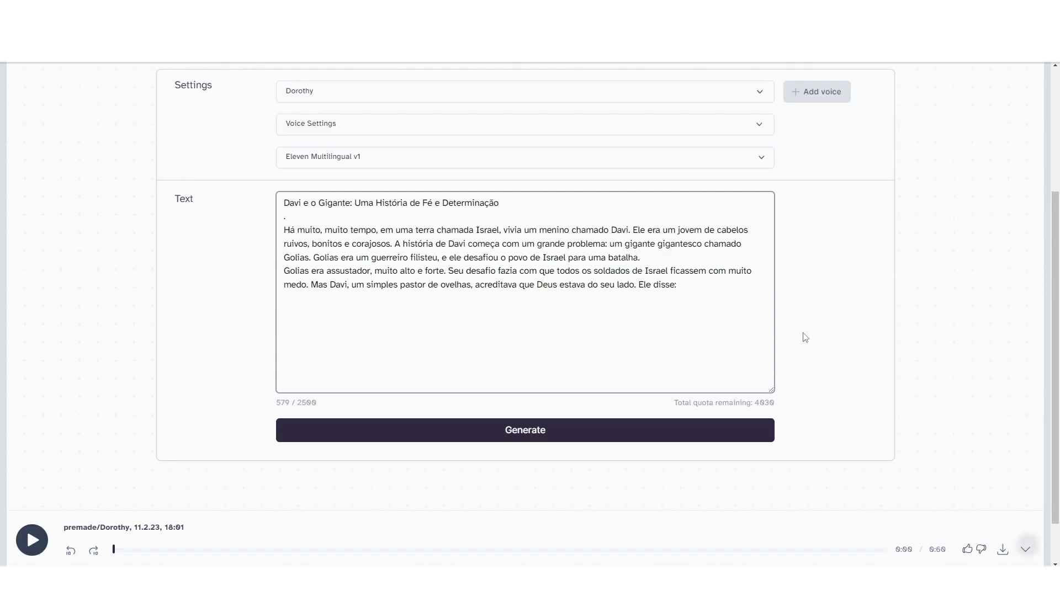
Step: Check the title line and the separating period above the introduction in the speech text
{"action": "double_click", "coordinate": [376, 206]}
{"action": "left_click", "coordinate": [376, 205]}
{"action": "triple_click", "coordinate": [385, 204]}
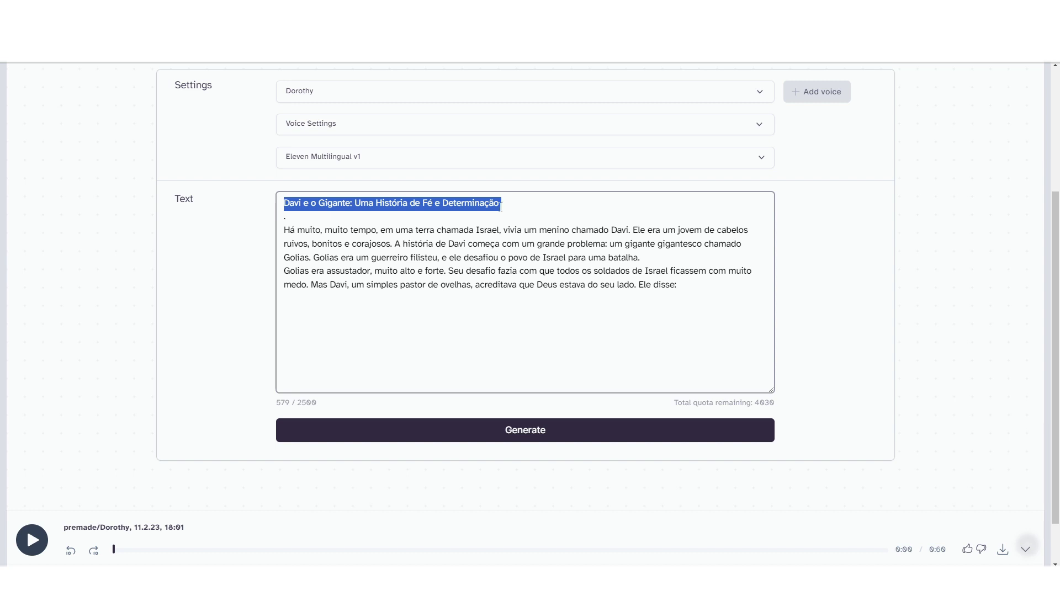
{"action": "left_click", "coordinate": [297, 218]}
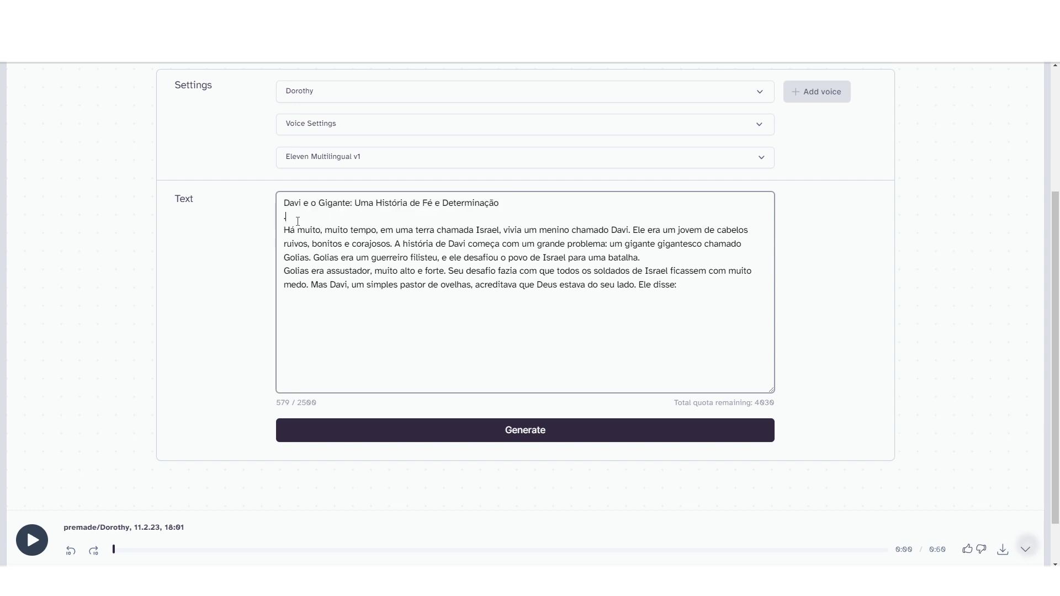
{"action": "left_click", "coordinate": [312, 305]}
Step: Browse the recently used and premade voices, comparing their accent, tone and use labels, and keep Dorothy
{"action": "left_click", "coordinate": [406, 98]}
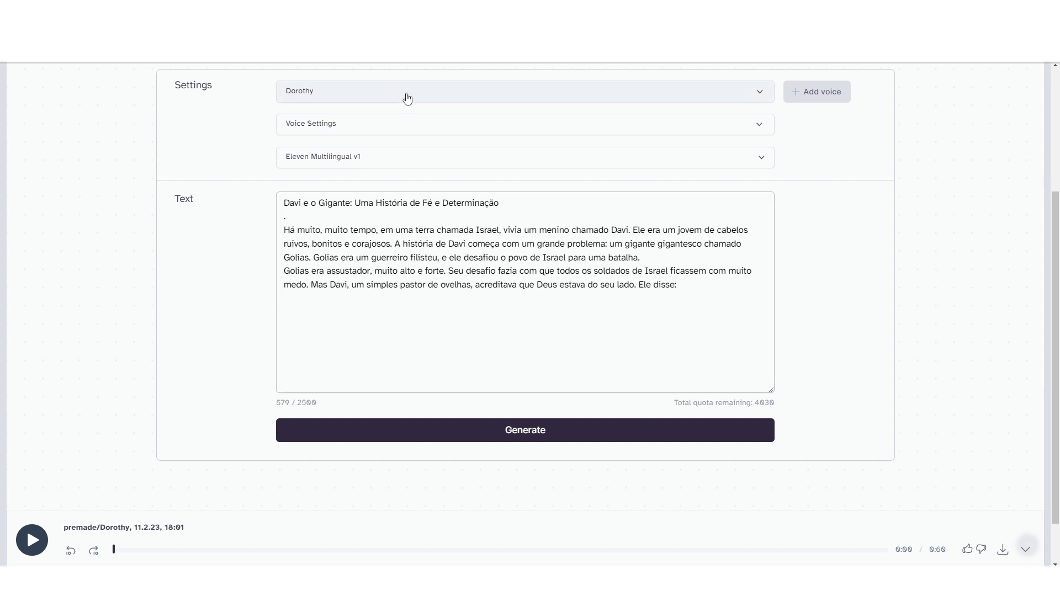
{"action": "left_click", "coordinate": [408, 98]}
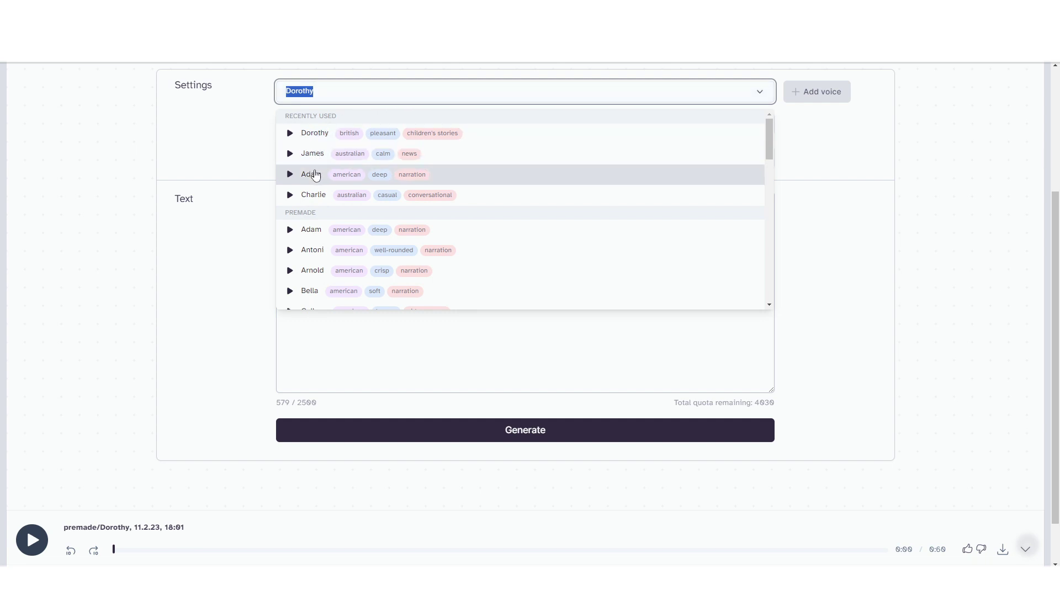
{"action": "scroll", "coordinate": [316, 175], "scroll_direction": "down", "scroll_amount": 10}
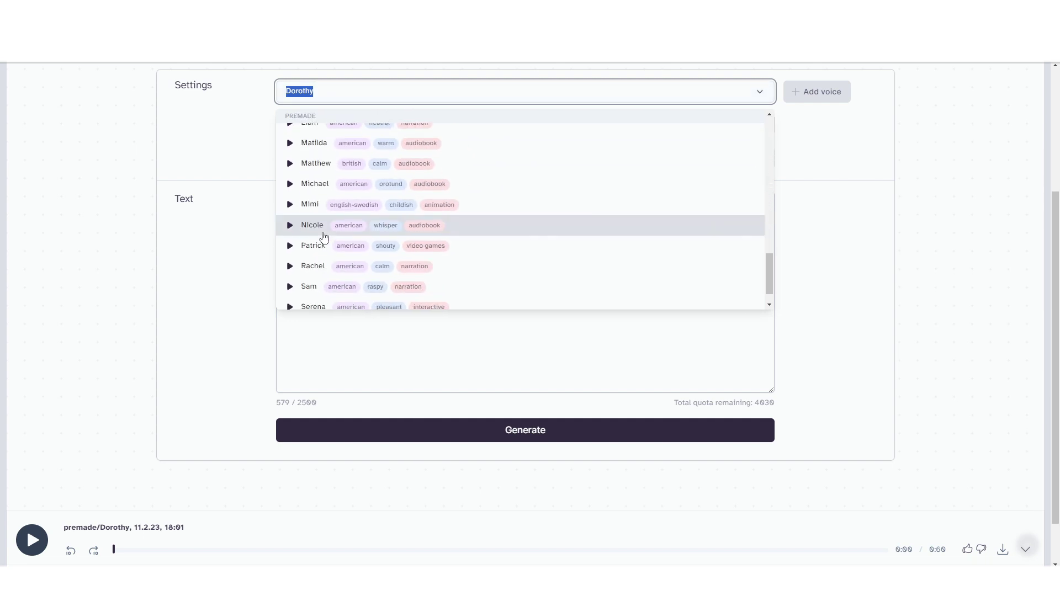
{"action": "scroll", "coordinate": [323, 236], "scroll_direction": "up", "scroll_amount": 12}
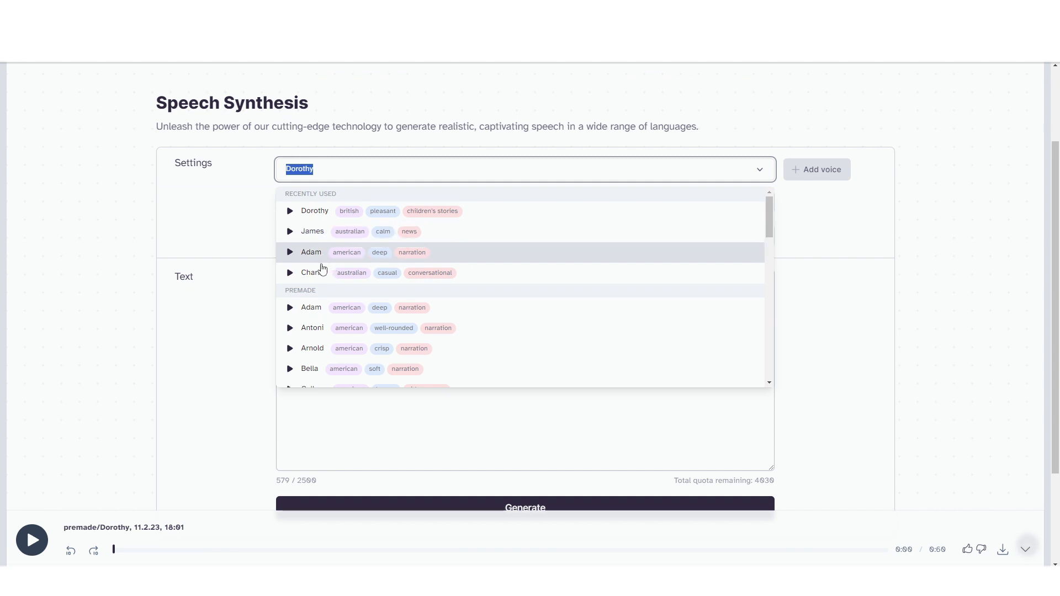
{"action": "scroll", "coordinate": [450, 237], "scroll_direction": "down", "scroll_amount": 1}
{"action": "scroll", "coordinate": [367, 255], "scroll_direction": "down", "scroll_amount": 2}
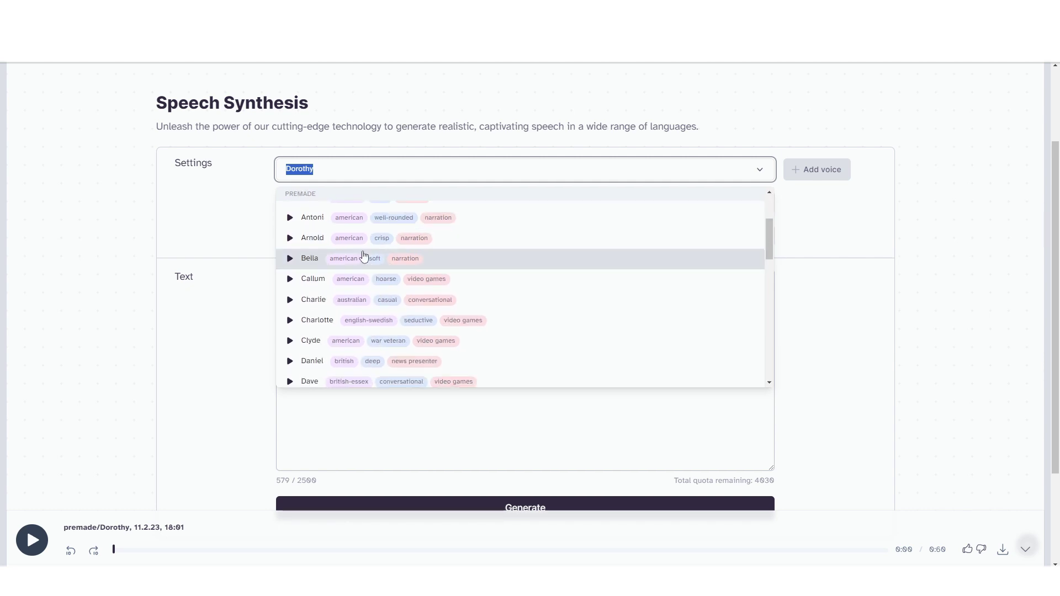
{"action": "scroll", "coordinate": [319, 271], "scroll_direction": "up", "scroll_amount": 3}
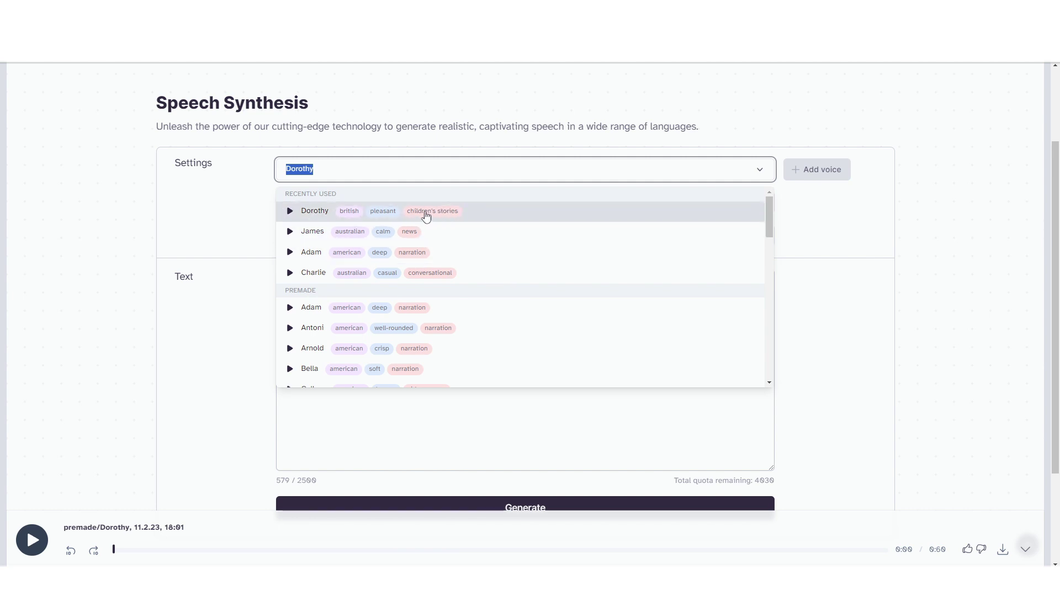
{"action": "scroll", "coordinate": [435, 217], "scroll_direction": "down", "scroll_amount": 1}
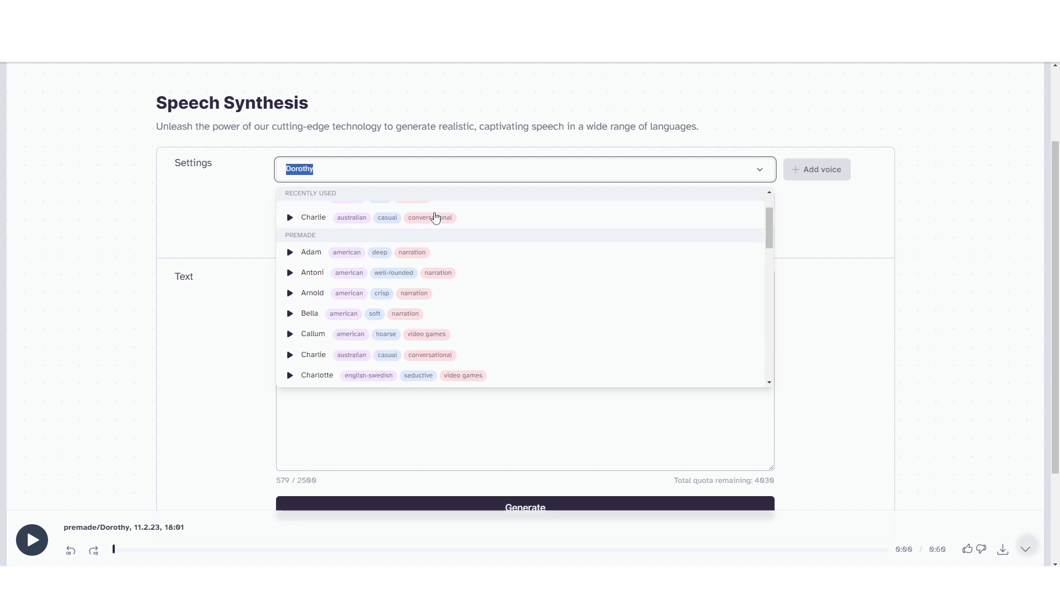
{"action": "scroll", "coordinate": [426, 246], "scroll_direction": "down", "scroll_amount": 1}
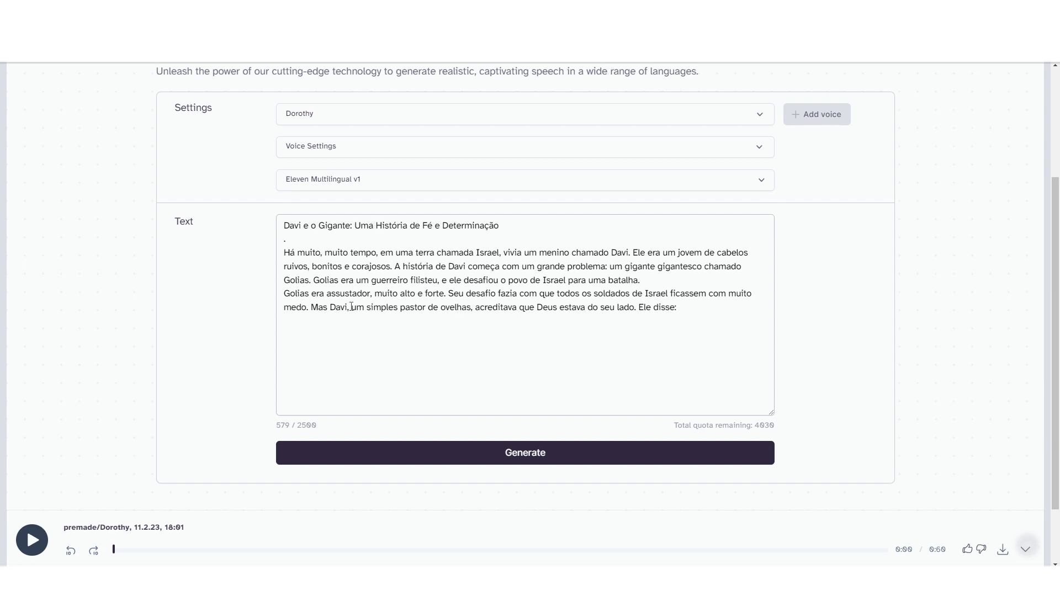
Step: Generate the title and introduction narration with the Dorothy voice and download the audio
{"action": "scroll", "coordinate": [409, 311], "scroll_direction": "down", "scroll_amount": 1}
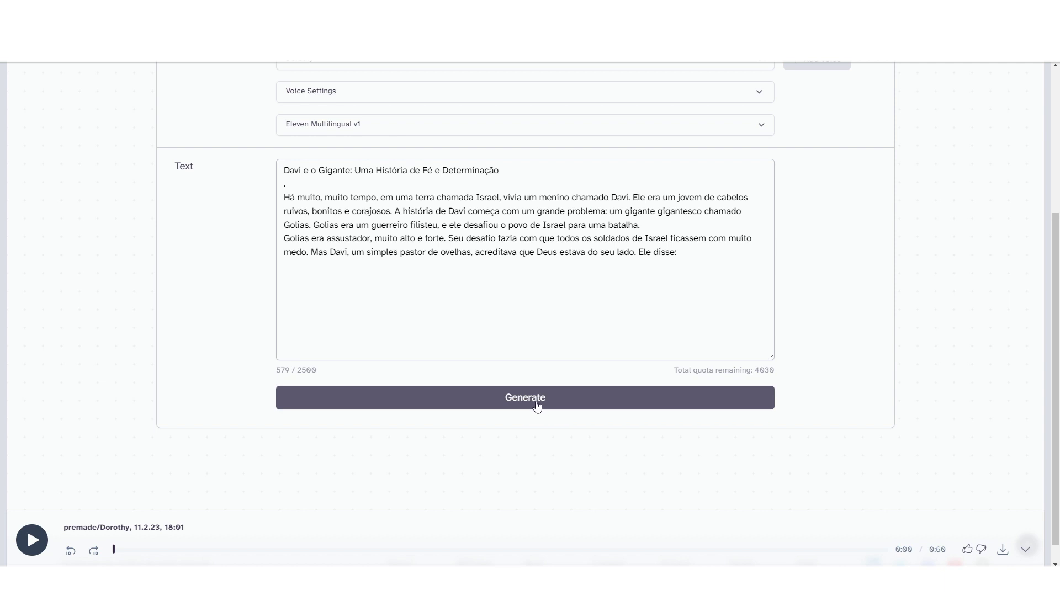
{"action": "left_click", "coordinate": [538, 405]}
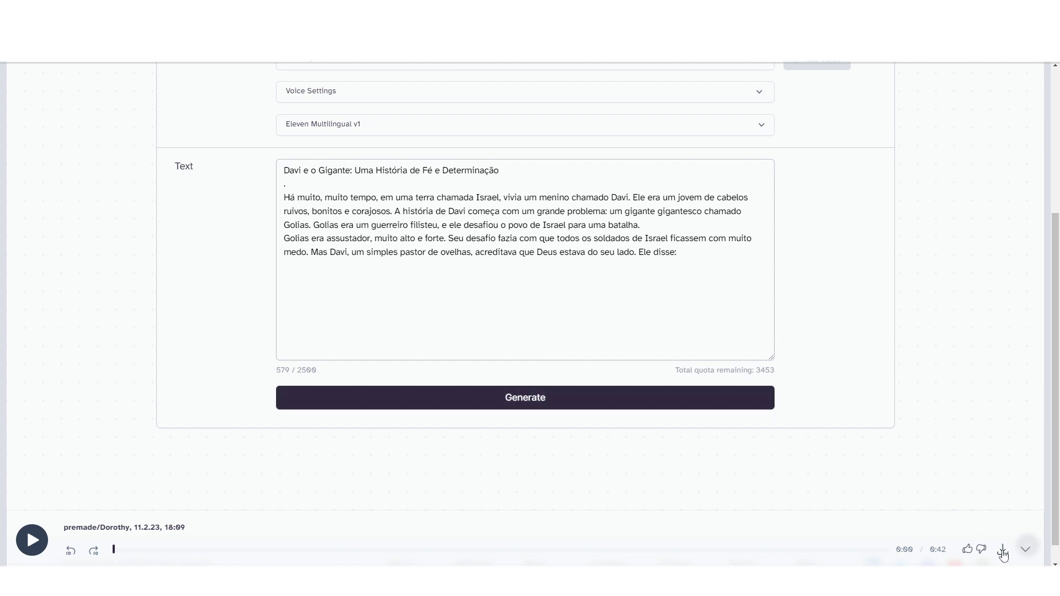
{"action": "left_click", "coordinate": [1003, 552]}
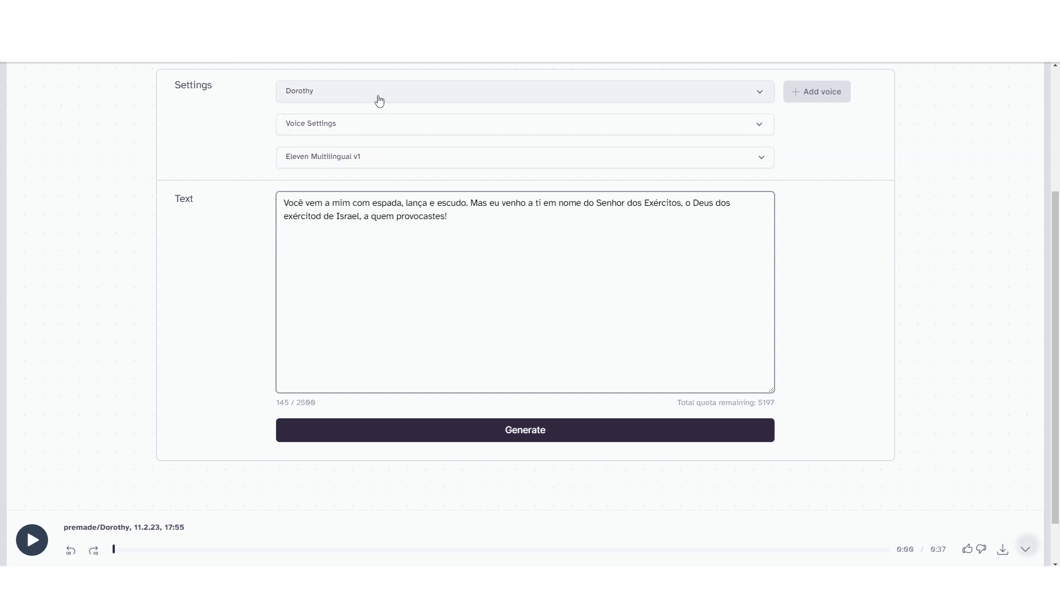
Step: Set the voice to James and generate the speech for Davi's line "Você vem a mim com espada, lança e escudo"
{"action": "left_click", "coordinate": [378, 98]}
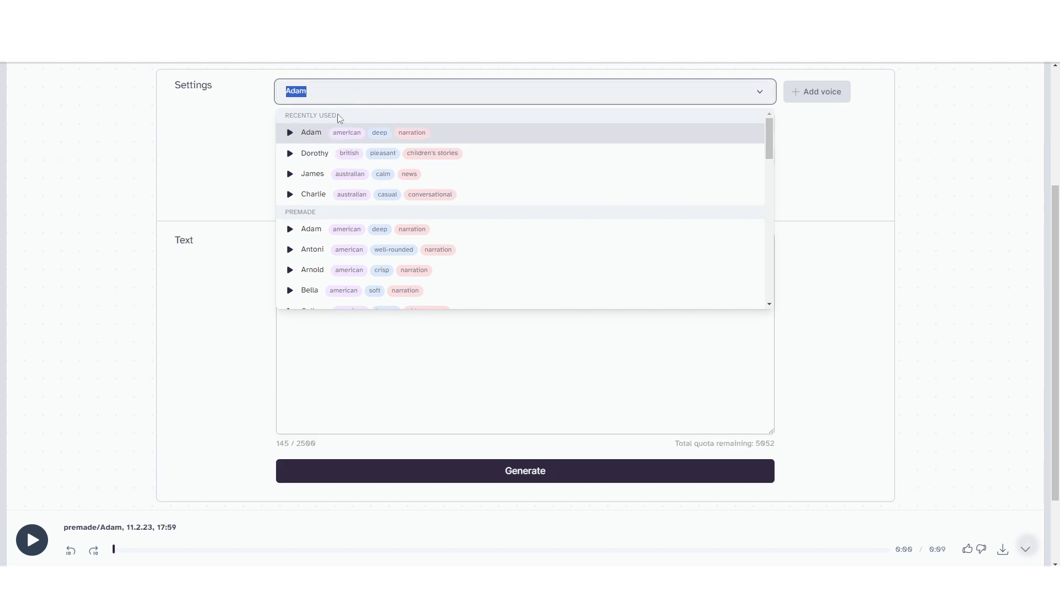
{"action": "scroll", "coordinate": [348, 164], "scroll_direction": "down", "scroll_amount": 3}
{"action": "scroll", "coordinate": [345, 202], "scroll_direction": "down", "scroll_amount": 1}
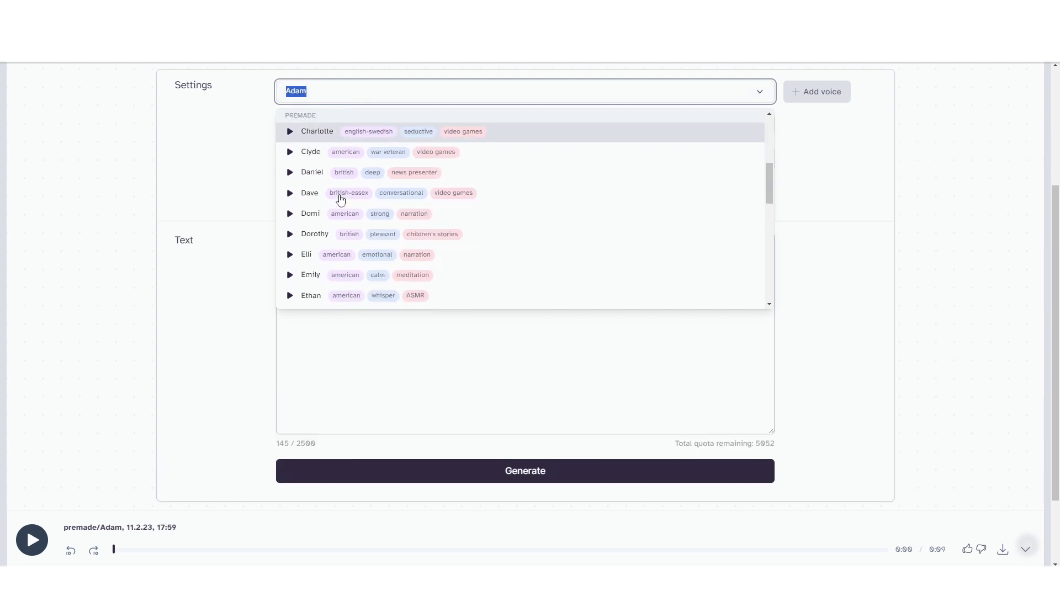
{"action": "scroll", "coordinate": [348, 208], "scroll_direction": "down", "scroll_amount": 2}
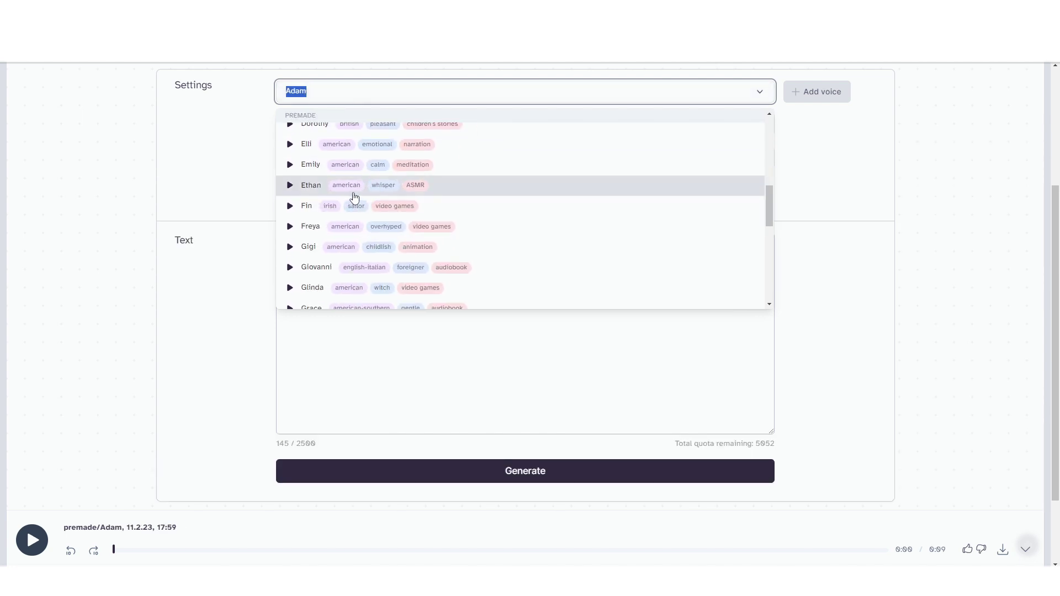
{"action": "scroll", "coordinate": [375, 199], "scroll_direction": "down", "scroll_amount": 1}
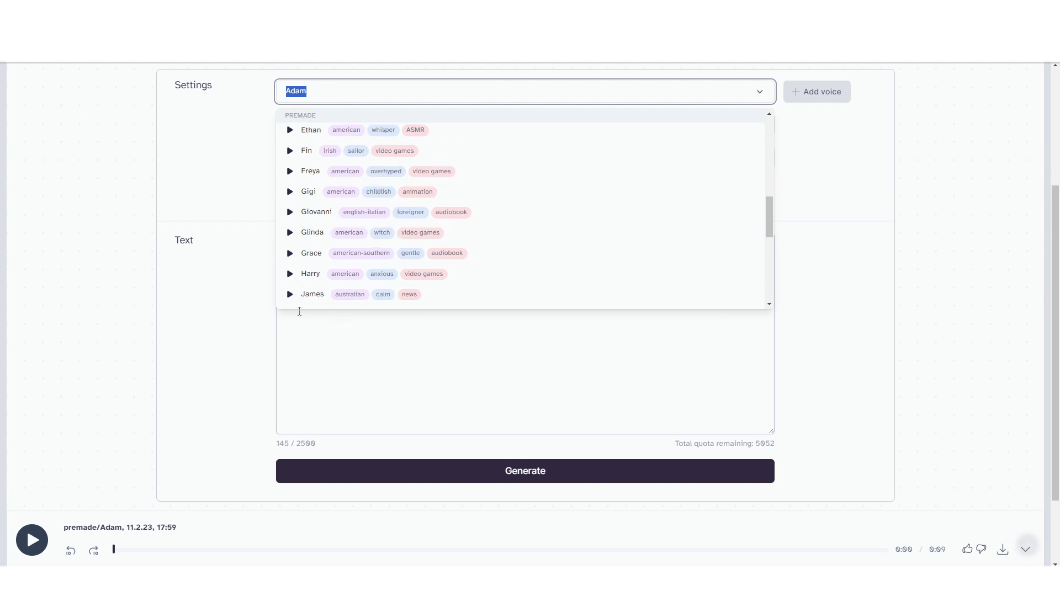
{"action": "left_click", "coordinate": [317, 296]}
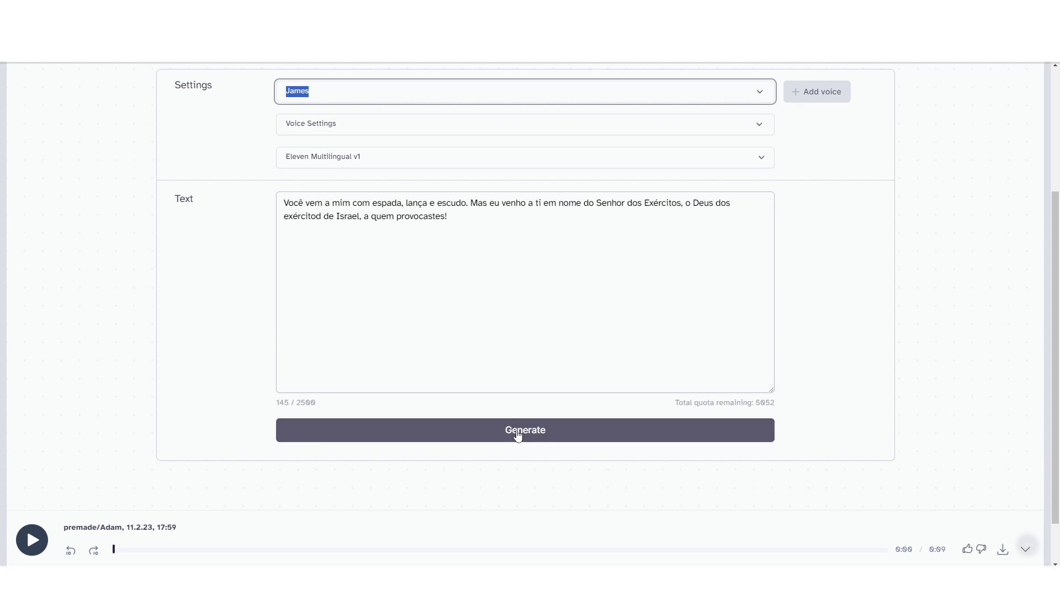
{"action": "left_click", "coordinate": [517, 435]}
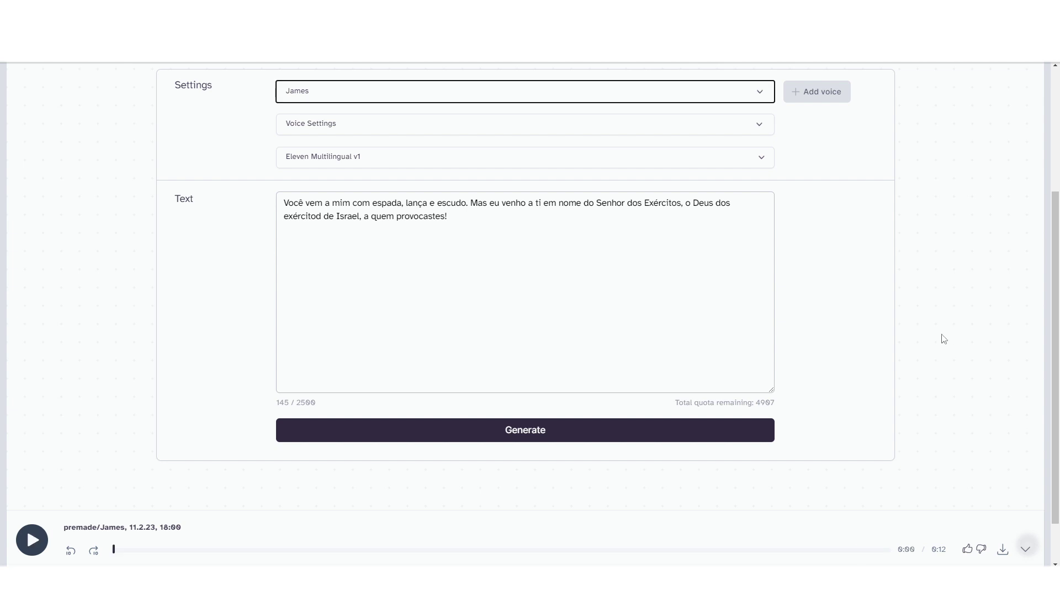
Step: Download the James speech as an MP3, adding "DAVI" at the start of its file name
{"action": "left_click", "coordinate": [456, 97]}
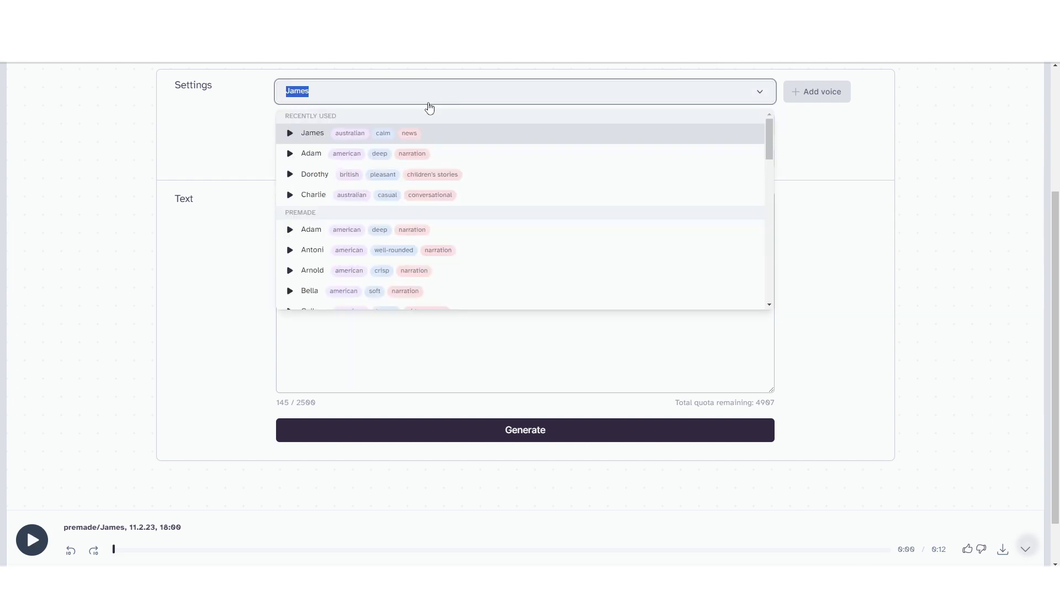
{"action": "scroll", "coordinate": [326, 141], "scroll_direction": "down", "scroll_amount": 5}
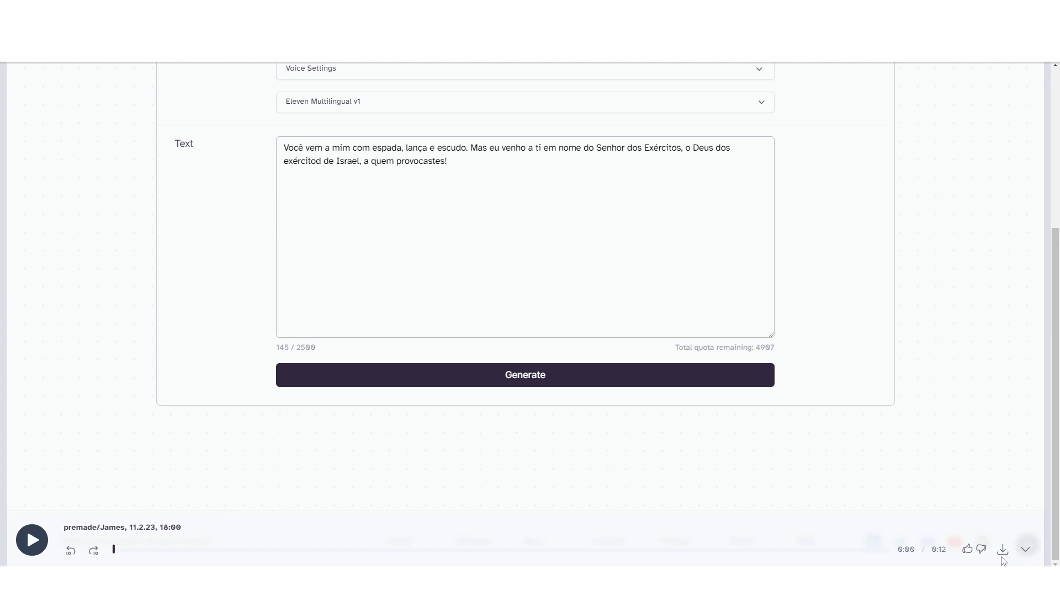
{"action": "left_click", "coordinate": [1003, 552]}
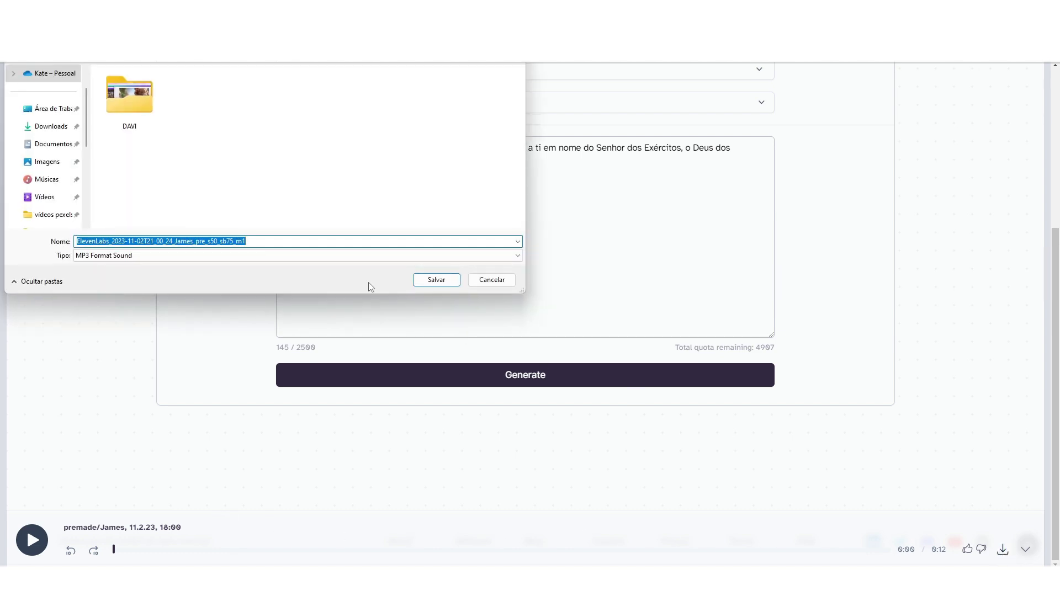
{"action": "key", "text": "Home"}
{"action": "type", "text": "DAVI"}
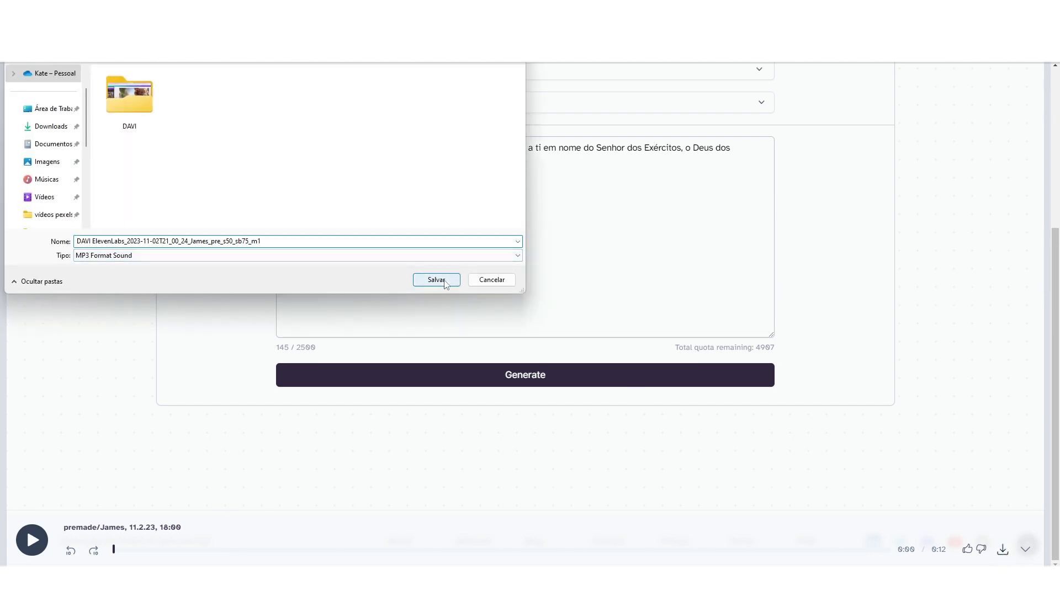
{"action": "left_click", "coordinate": [436, 280]}
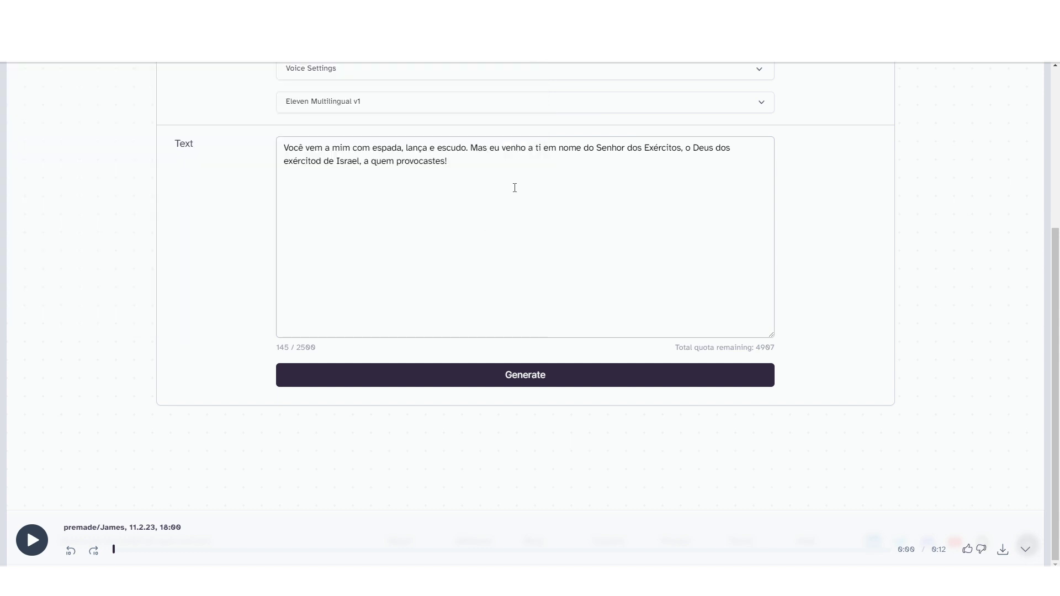
Step: Replace the speech text with the copied remainder of the story, beginning "Davi não usou uma armadura pesada"
{"action": "left_click_drag", "start_coordinate": [515, 188], "coordinate": [278, 151]}
{"action": "right_click", "coordinate": [337, 157]}
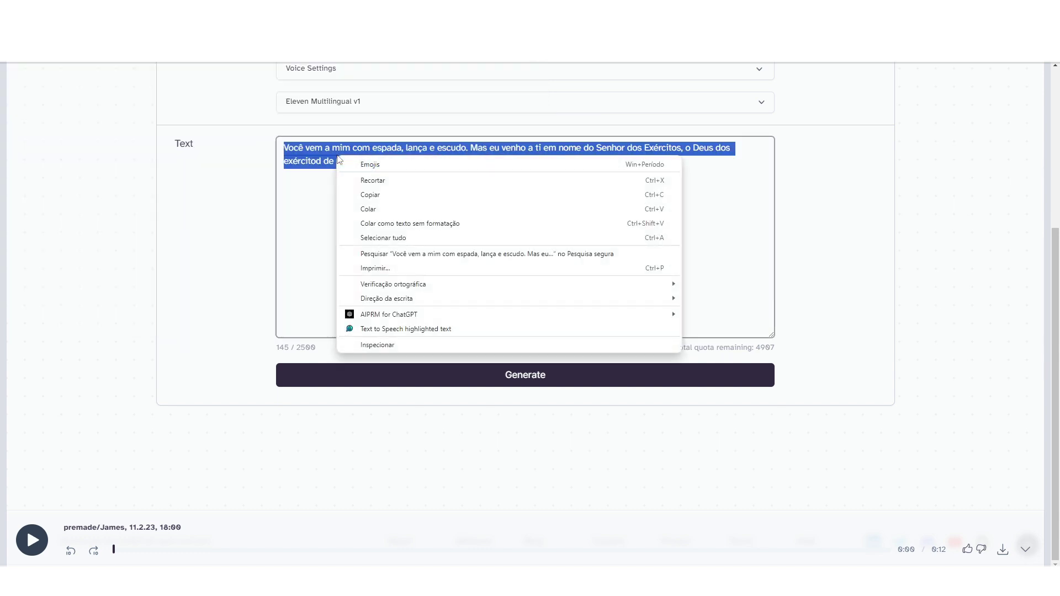
{"action": "left_click", "coordinate": [390, 210]}
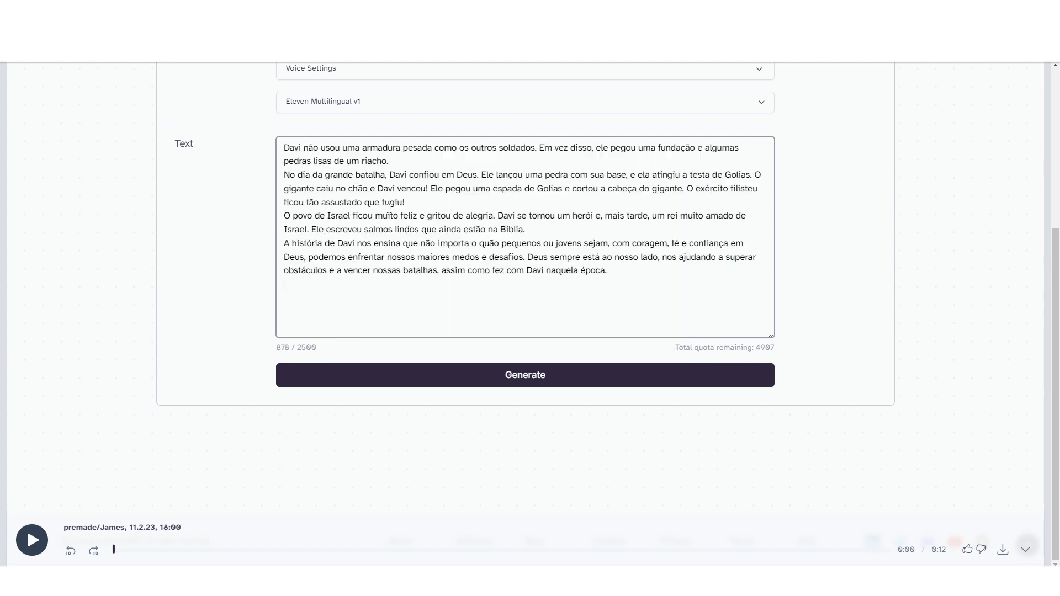
Step: Generate the closing narration with the Dorothy voice and download it as an MP3 under its suggested name
{"action": "scroll", "coordinate": [413, 199], "scroll_direction": "up", "scroll_amount": 2}
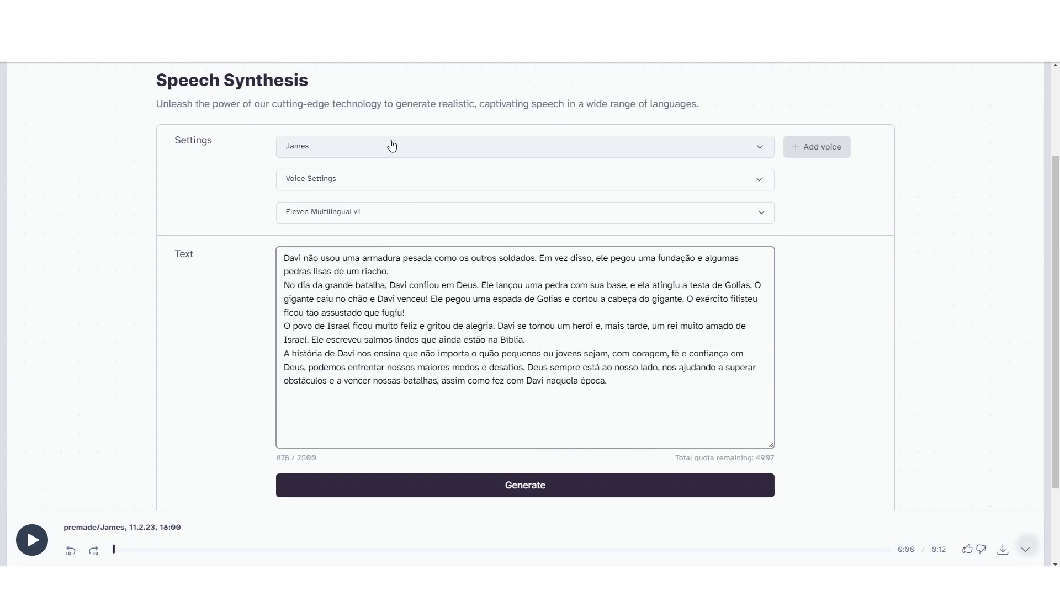
{"action": "left_click", "coordinate": [395, 150]}
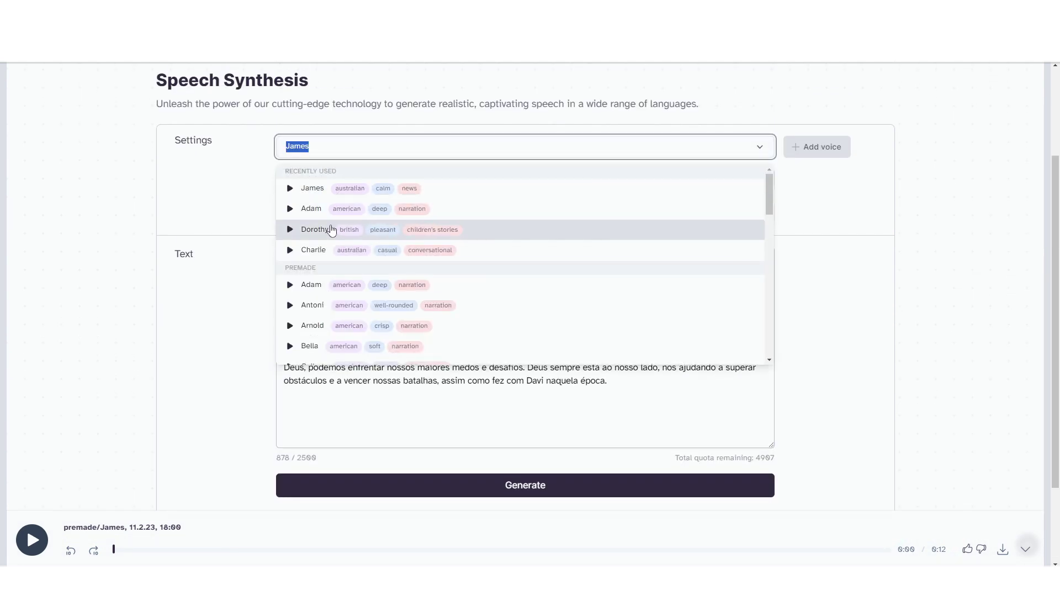
{"action": "left_click", "coordinate": [332, 230]}
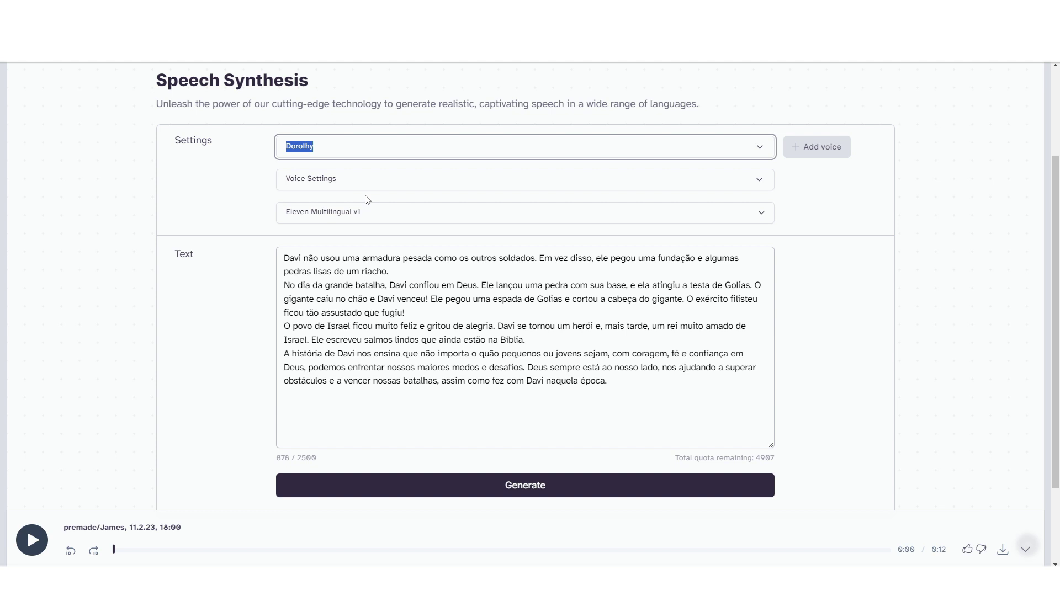
{"action": "scroll", "coordinate": [468, 196], "scroll_direction": "down", "scroll_amount": 1}
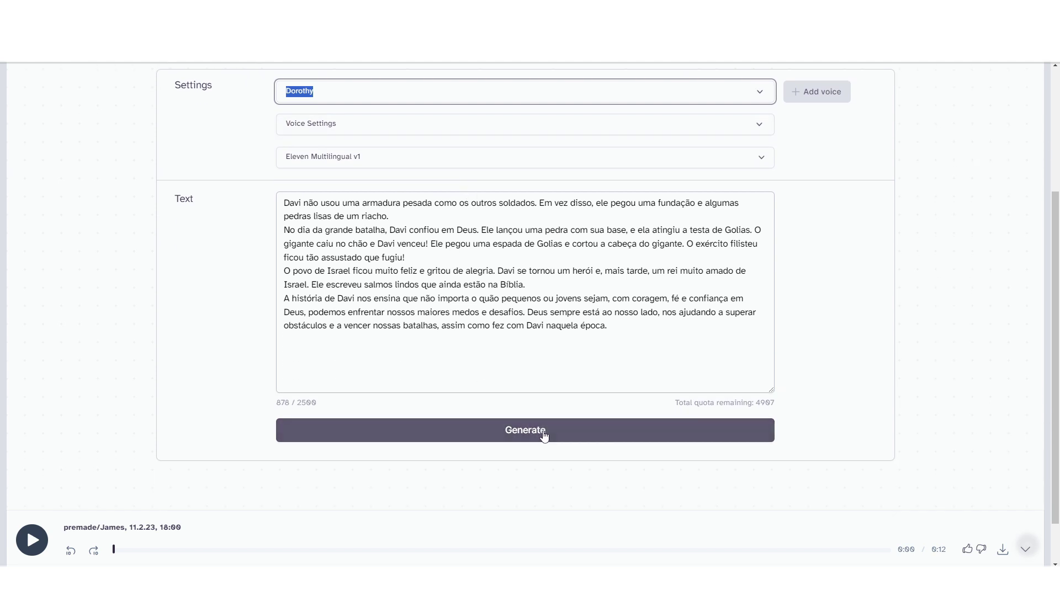
{"action": "left_click", "coordinate": [542, 434]}
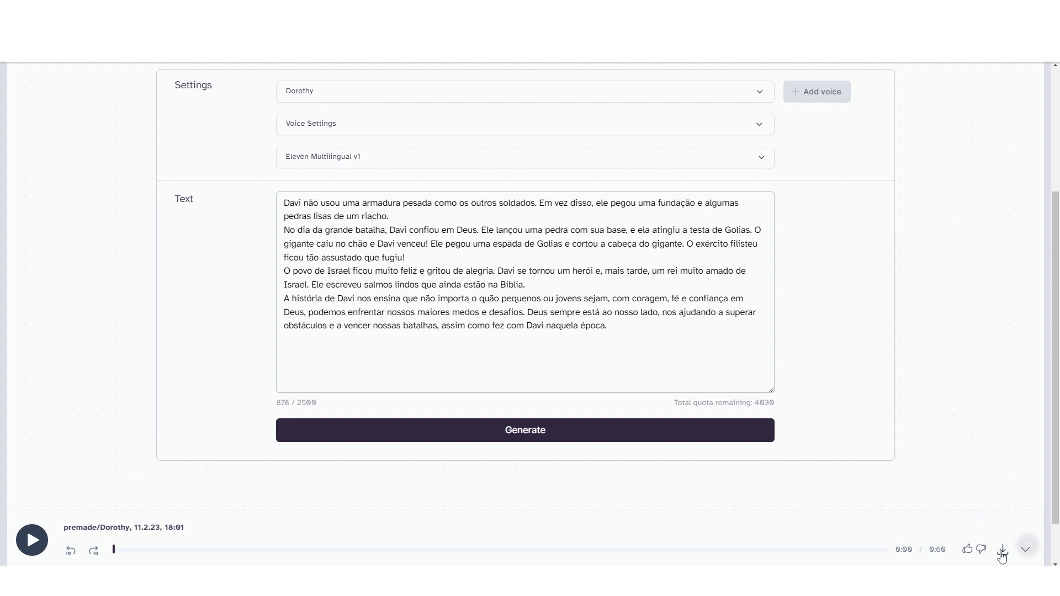
{"action": "left_click", "coordinate": [1003, 552]}
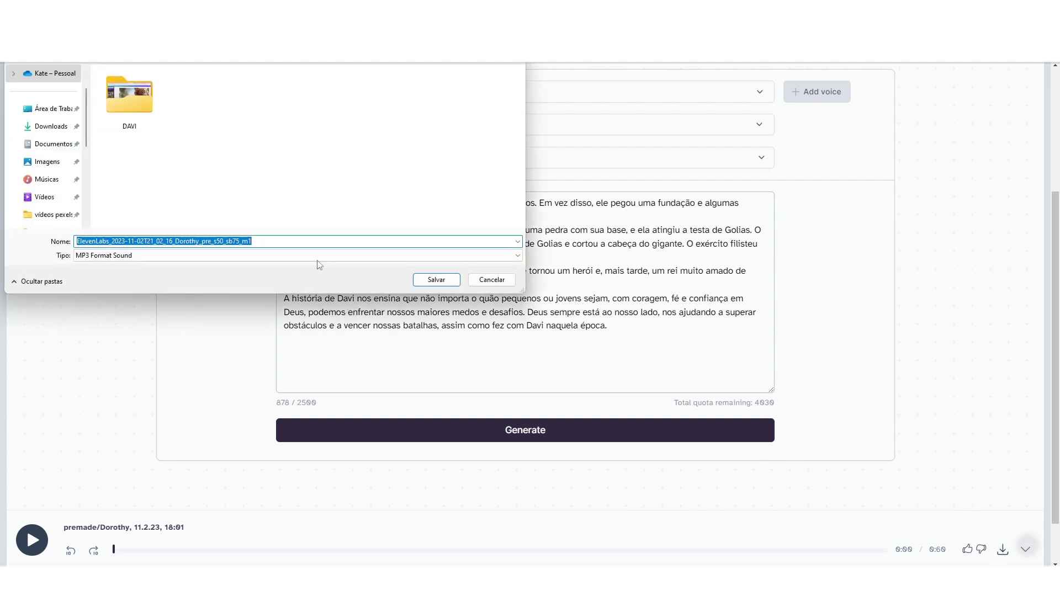
{"action": "key", "text": "Return"}
{"action": "left_click", "coordinate": [1004, 552]}
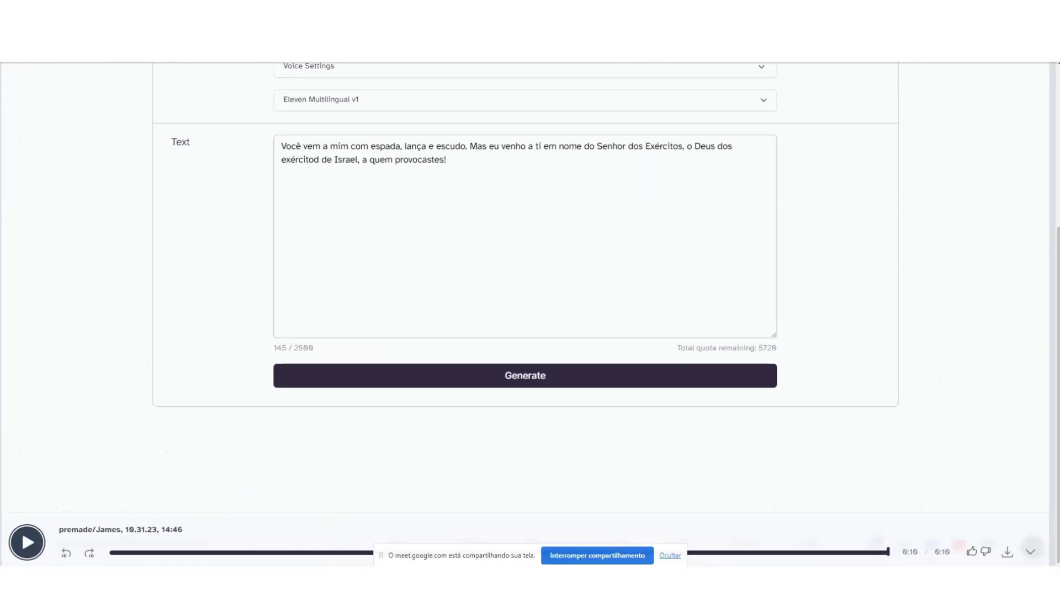
Step: Switch to CapCut and look through the importable media files in the DAVI folder without importing any
{"action": "left_click", "coordinate": [702, 530]}
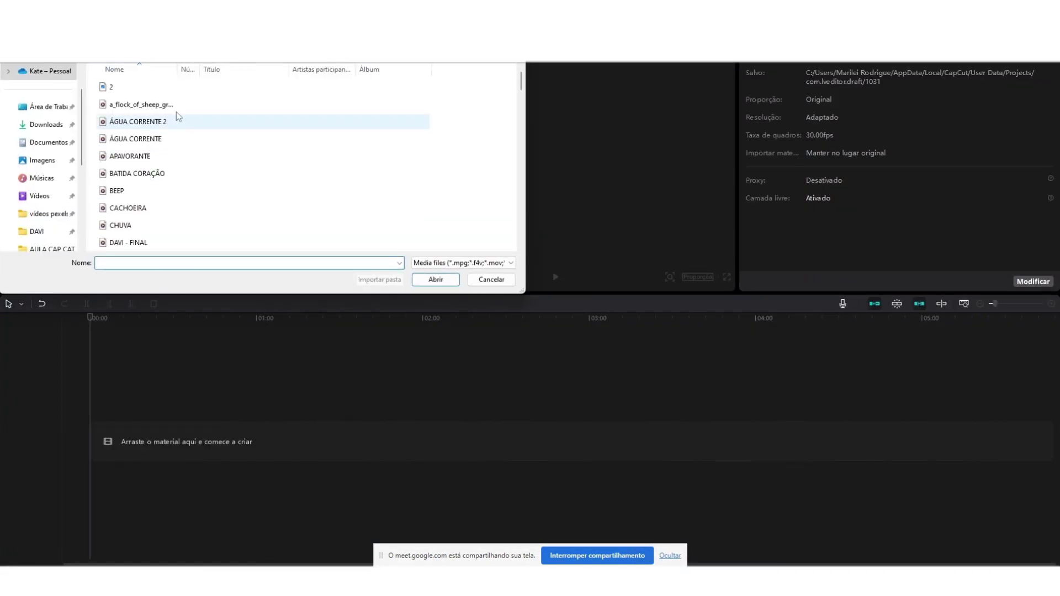
{"action": "scroll", "coordinate": [126, 221], "scroll_direction": "down", "scroll_amount": 2}
{"action": "scroll", "coordinate": [129, 160], "scroll_direction": "up", "scroll_amount": 2}
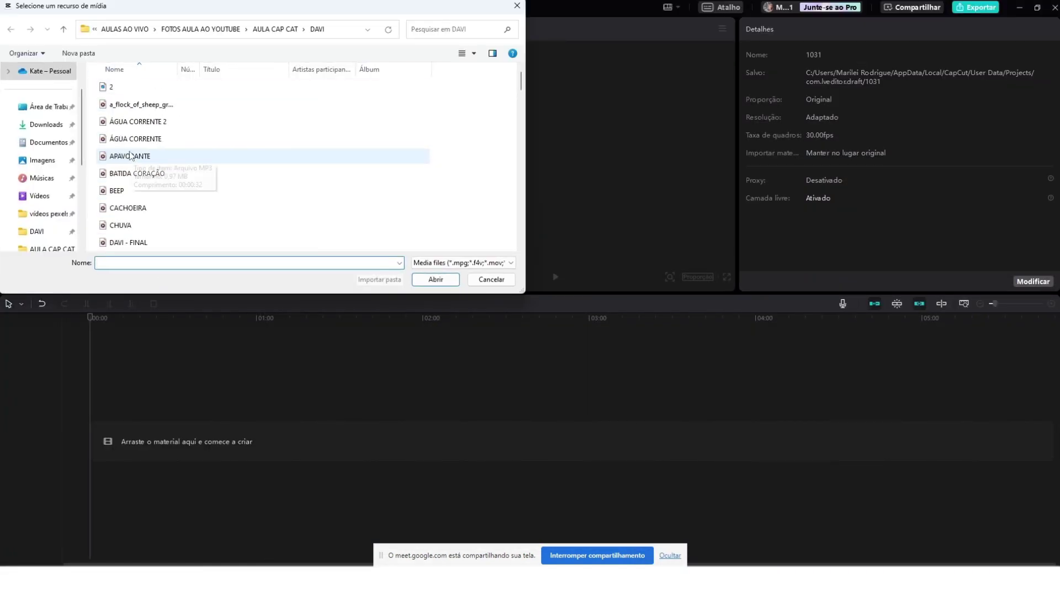
{"action": "left_click", "coordinate": [491, 280]}
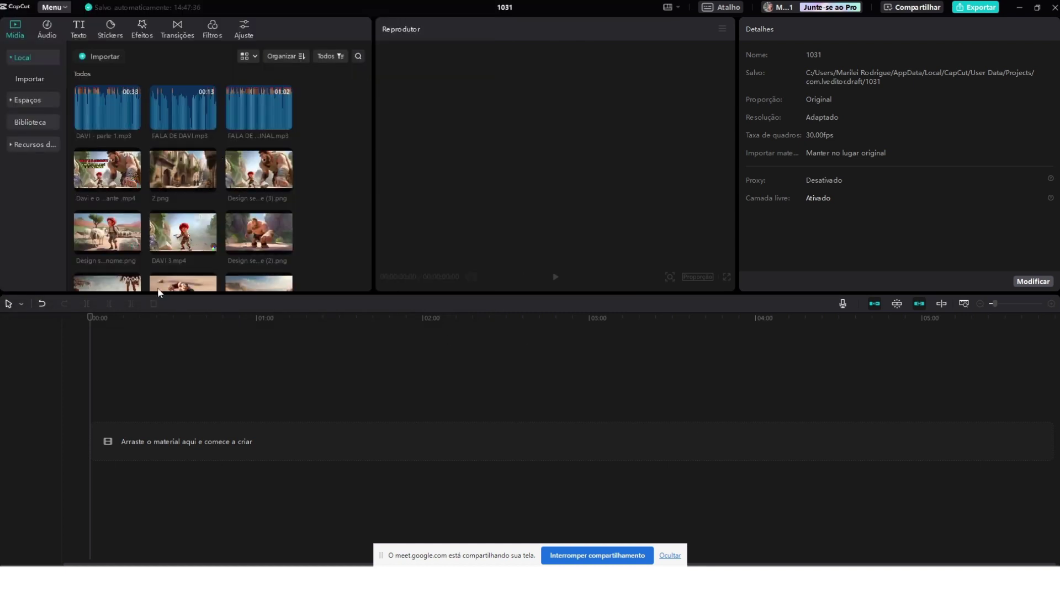
Step: Preview the opening of "Davi e o Gigante .mp4" on the timeline and remove the clip
{"action": "left_click", "coordinate": [107, 170]}
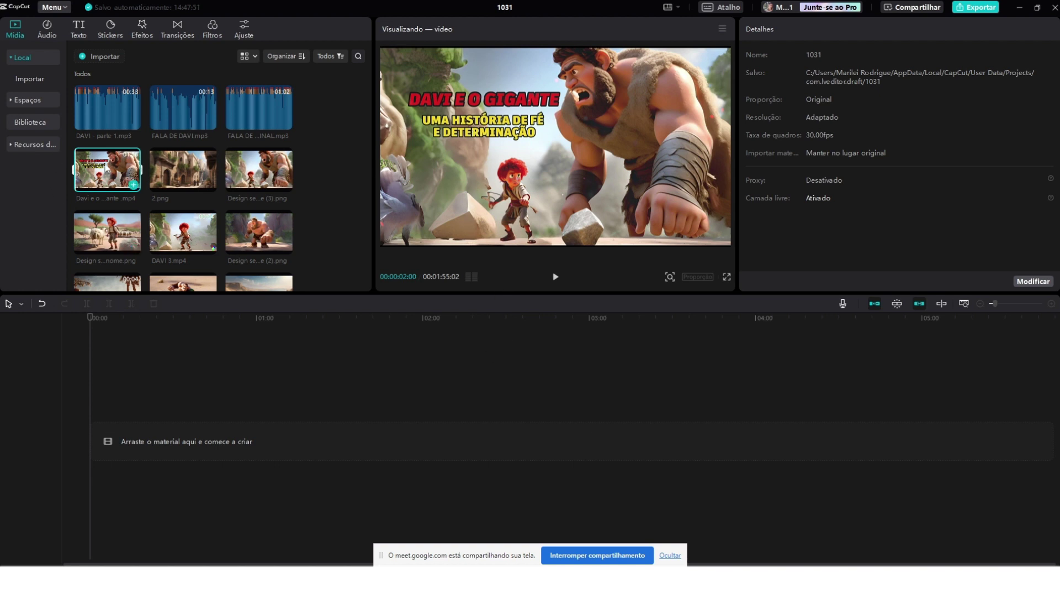
{"action": "left_click_drag", "start_coordinate": [109, 169], "coordinate": [90, 442]}
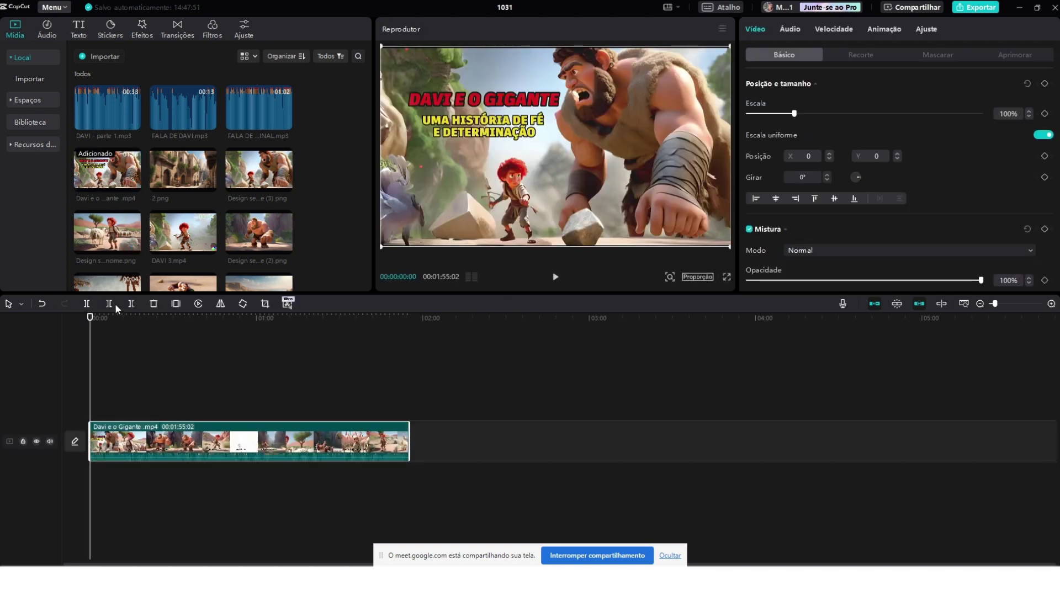
{"action": "left_click_drag", "start_coordinate": [91, 323], "coordinate": [108, 356]}
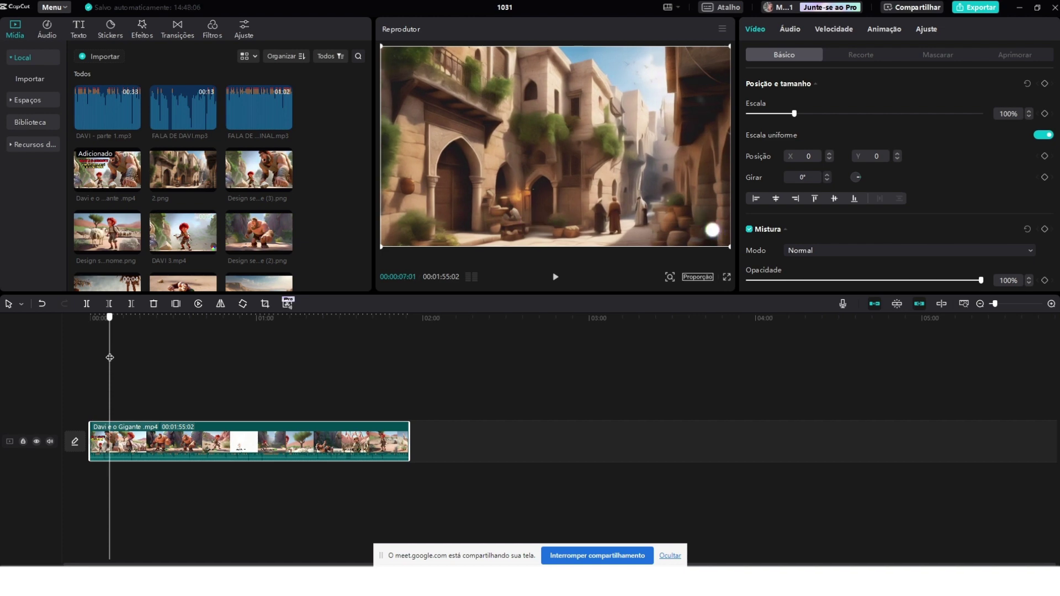
{"action": "mouse_move", "coordinate": [108, 357]}
{"action": "left_mouse_down"}
{"action": "mouse_move", "coordinate": [144, 365]}
{"action": "mouse_move", "coordinate": [90, 365]}
{"action": "left_mouse_up"}
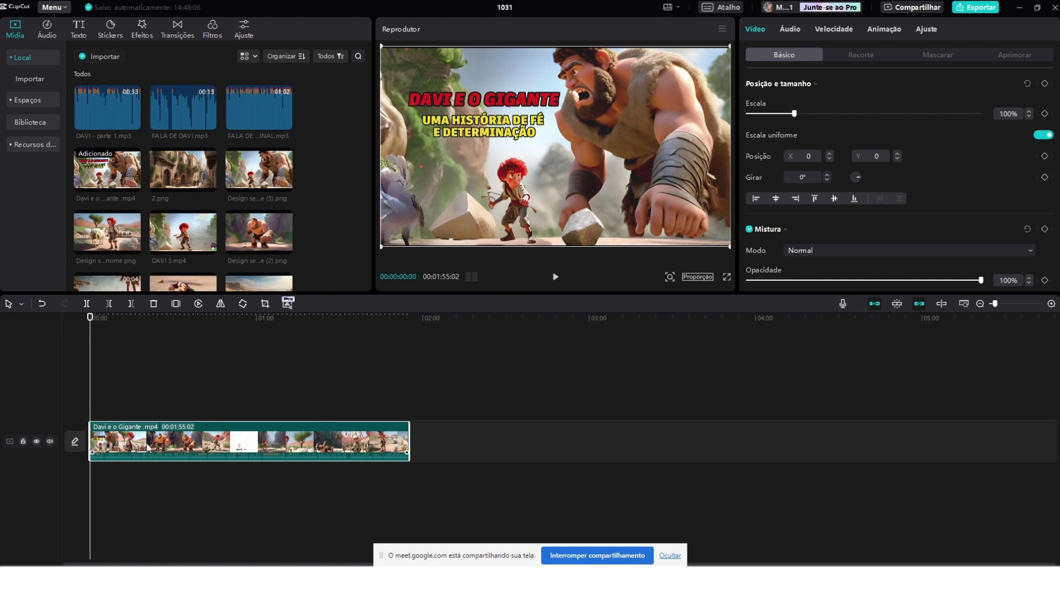
{"action": "key", "text": "Delete"}
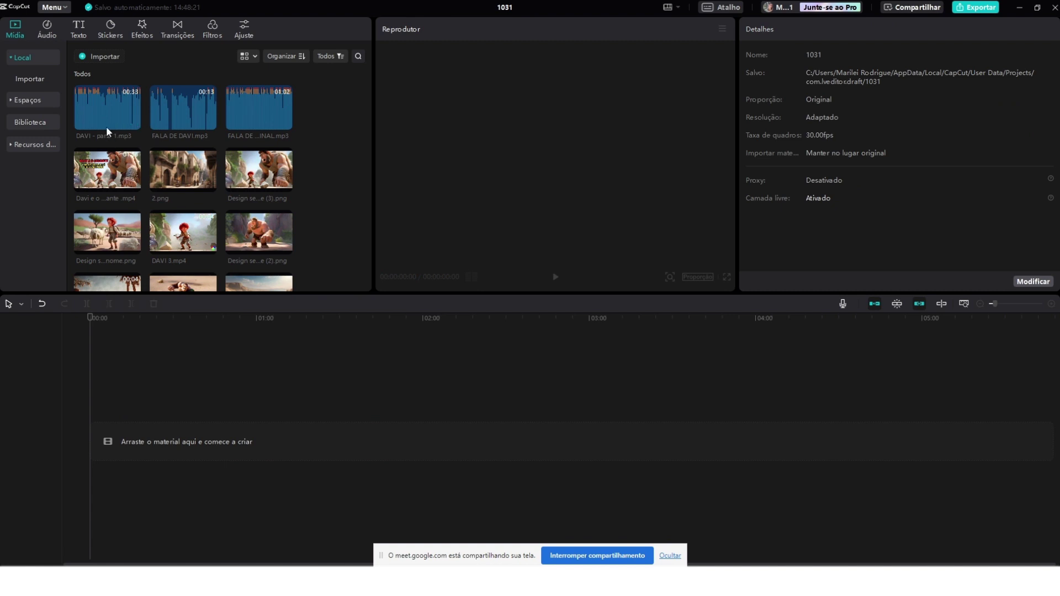
Step: Place "DAVI - parte 1.mp3", "FALA DE DAVI.mp3" and "FALA DE DAVI - FINAL.mp3" end to end on the audio track from 00:00
{"action": "left_click_drag", "start_coordinate": [100, 110], "coordinate": [91, 439]}
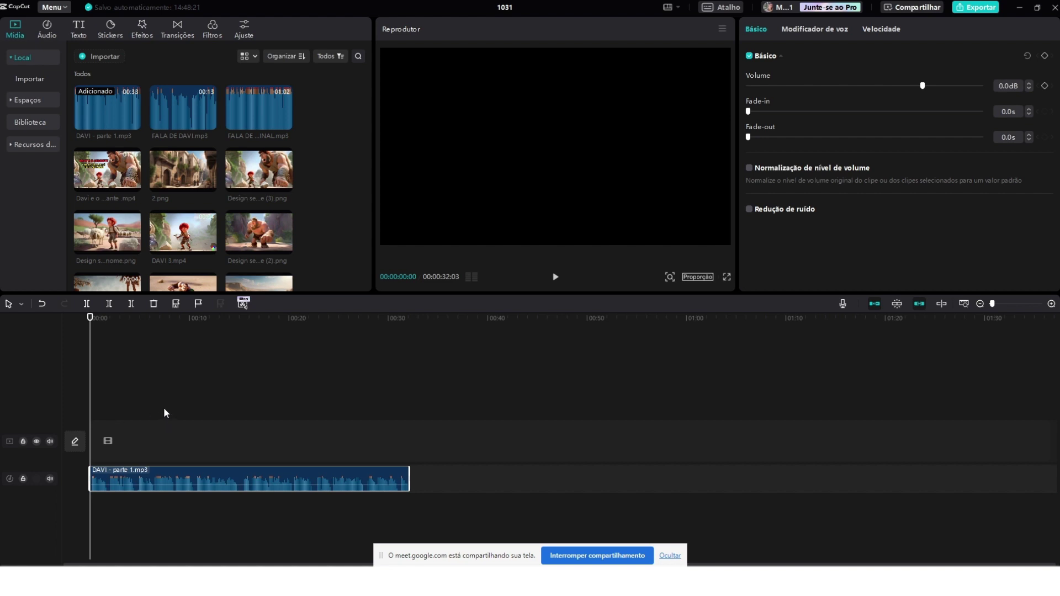
{"action": "left_click", "coordinate": [555, 279]}
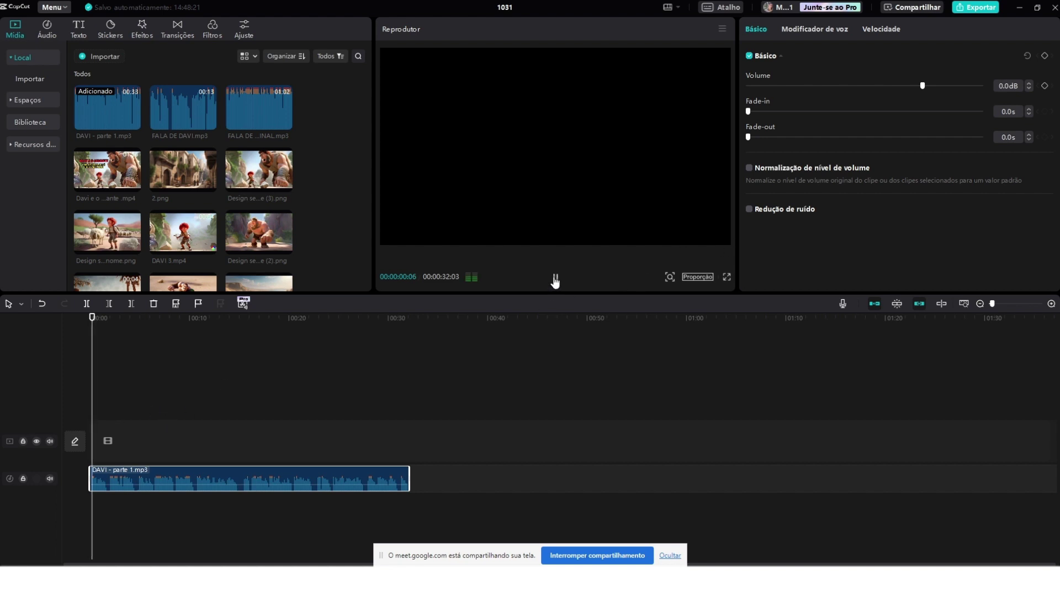
{"action": "left_click", "coordinate": [555, 279]}
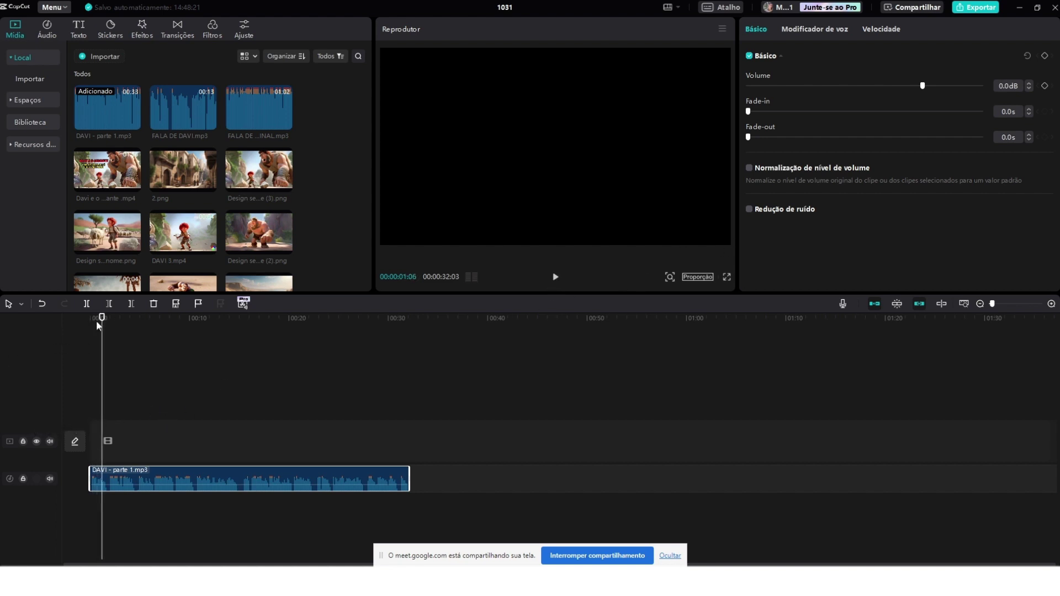
{"action": "left_click_drag", "start_coordinate": [100, 324], "coordinate": [89, 324]}
{"action": "left_click_drag", "start_coordinate": [175, 109], "coordinate": [412, 478]}
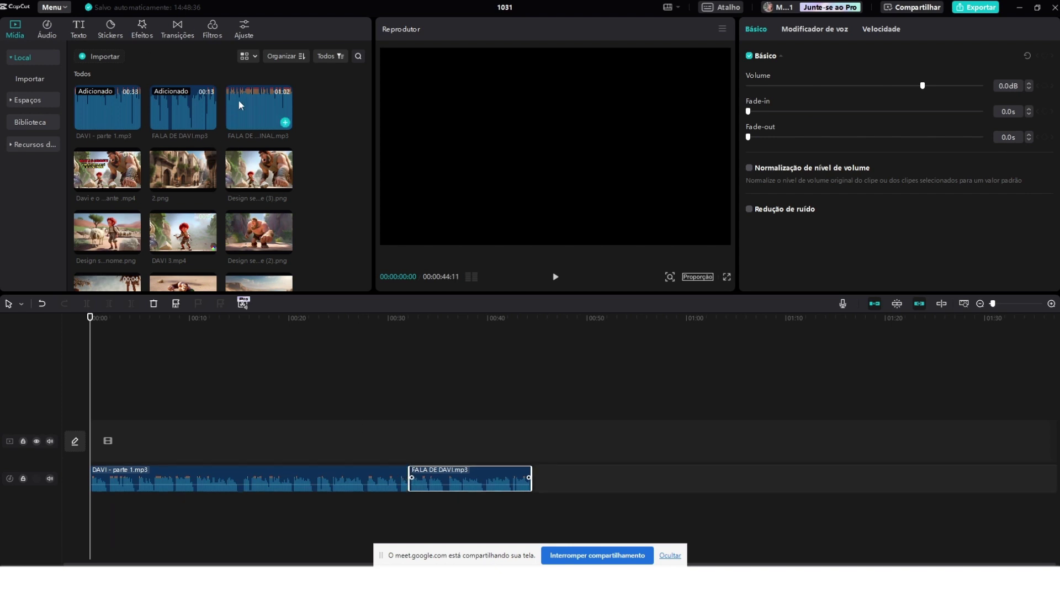
{"action": "left_click_drag", "start_coordinate": [237, 104], "coordinate": [531, 483]}
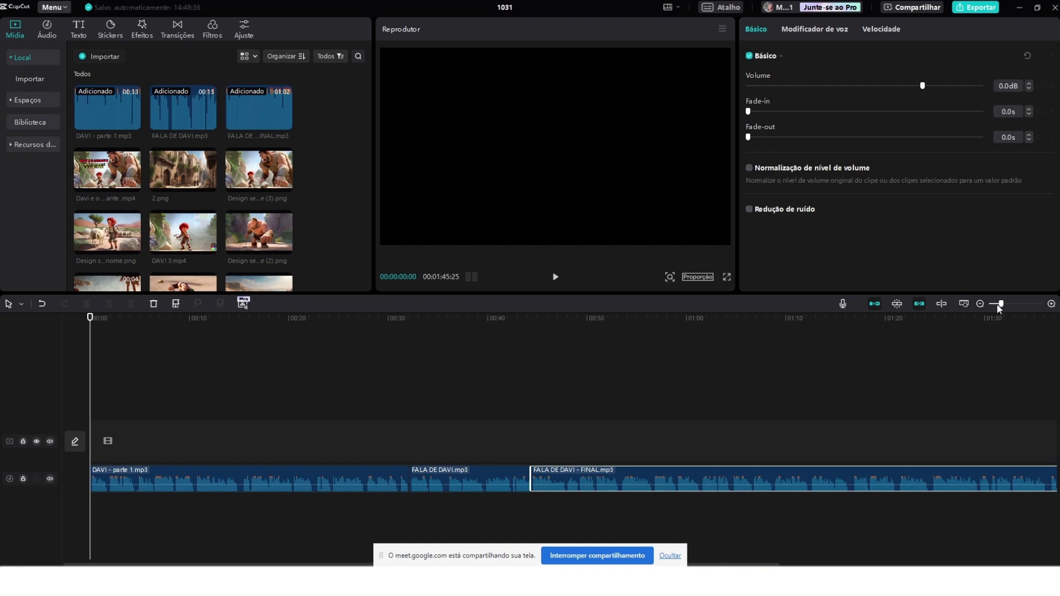
Step: Lay the untitled Davi-and-giant image, 2.png, the shepherd image and "DAVI 3.mp4" end to end on the video track from 00:00
{"action": "left_click_drag", "start_coordinate": [1001, 304], "coordinate": [995, 309]}
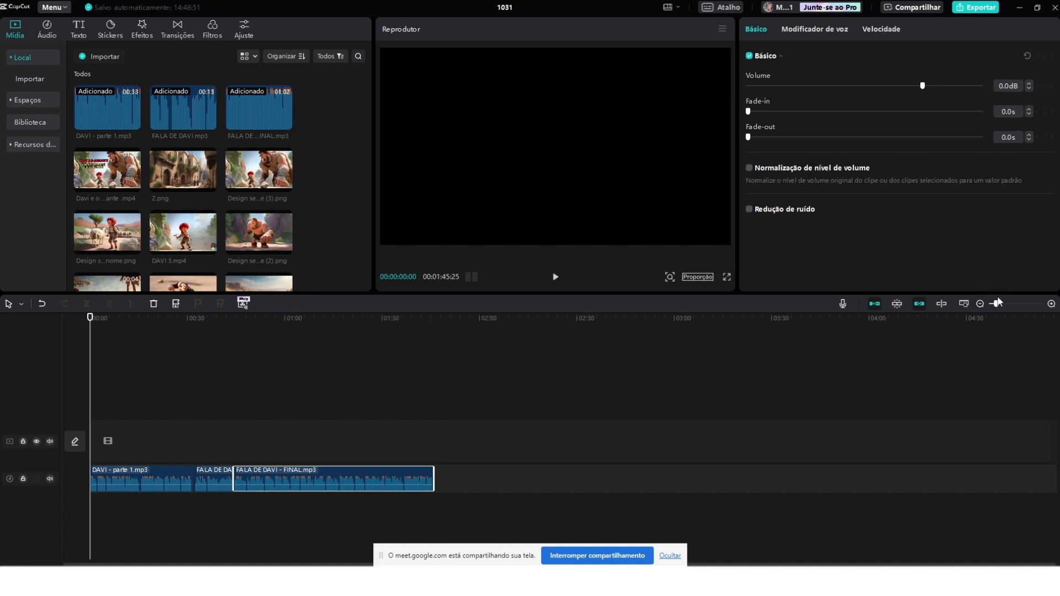
{"action": "left_click_drag", "start_coordinate": [998, 309], "coordinate": [1003, 310]}
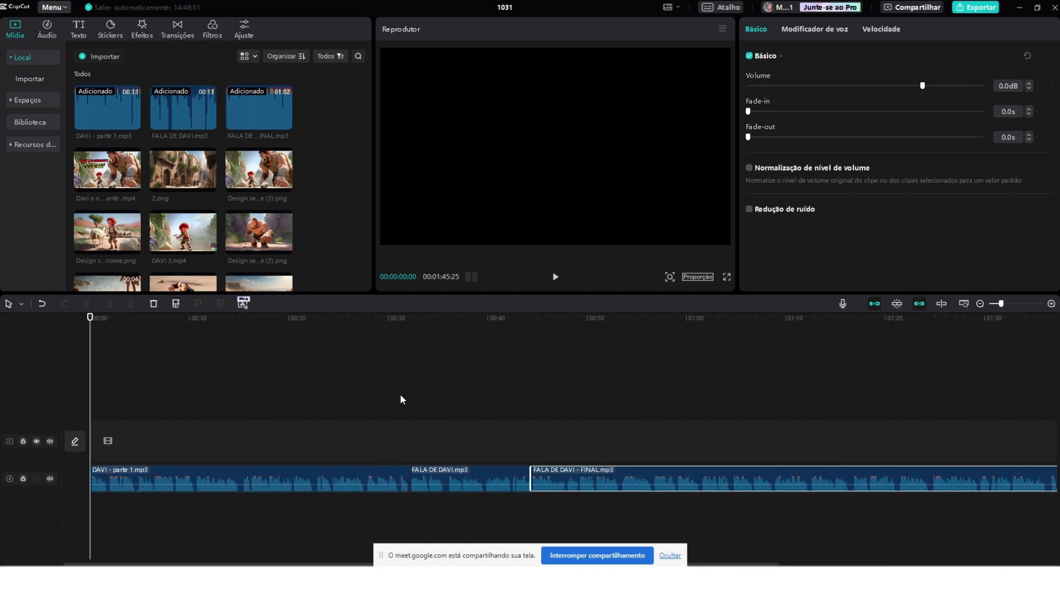
{"action": "left_click", "coordinate": [344, 388]}
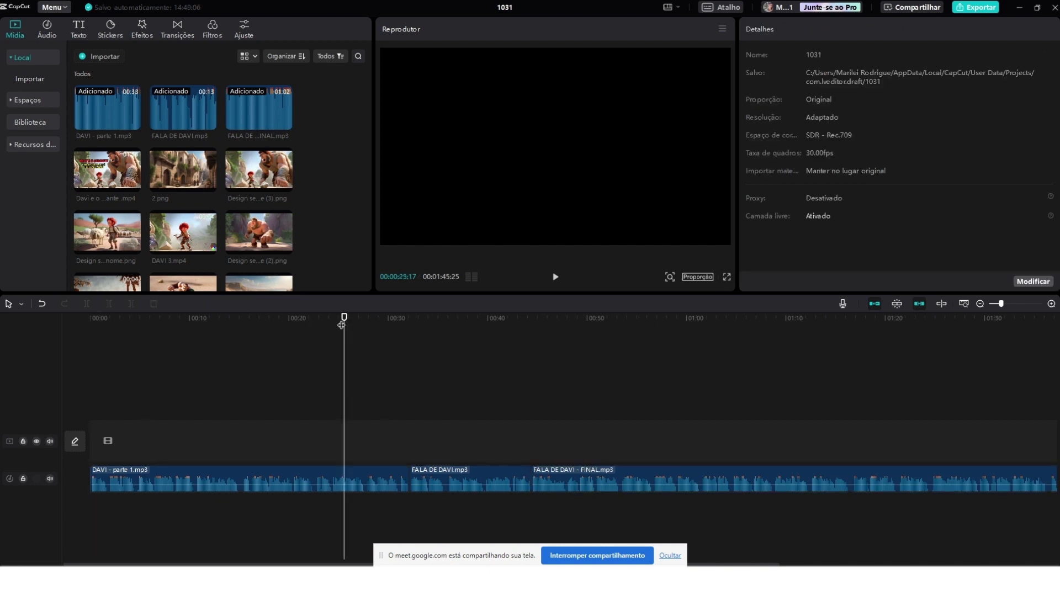
{"action": "left_click_drag", "start_coordinate": [344, 319], "coordinate": [27, 341]}
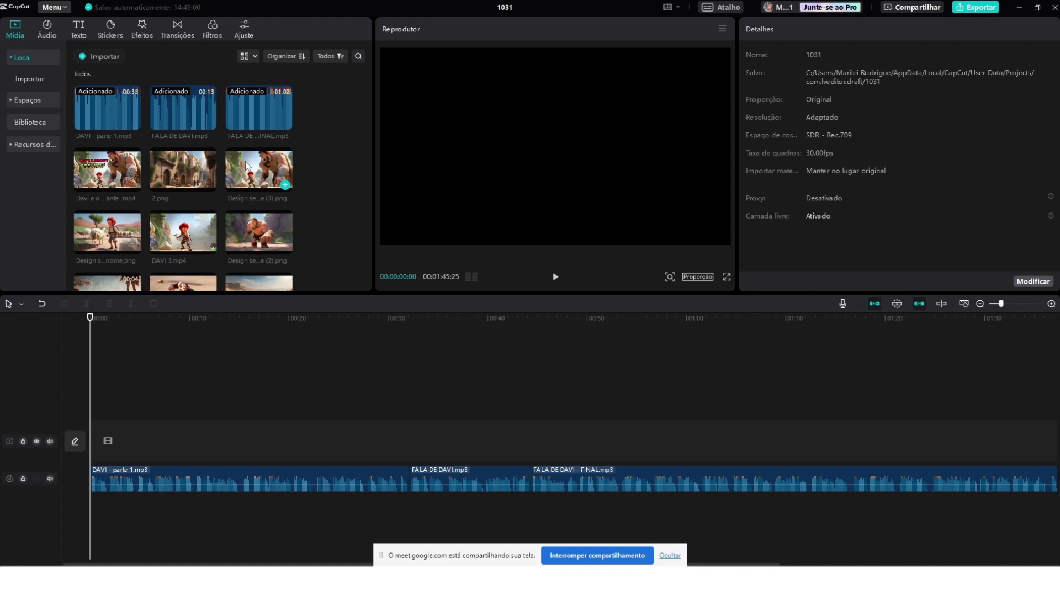
{"action": "left_click_drag", "start_coordinate": [246, 166], "coordinate": [104, 445]}
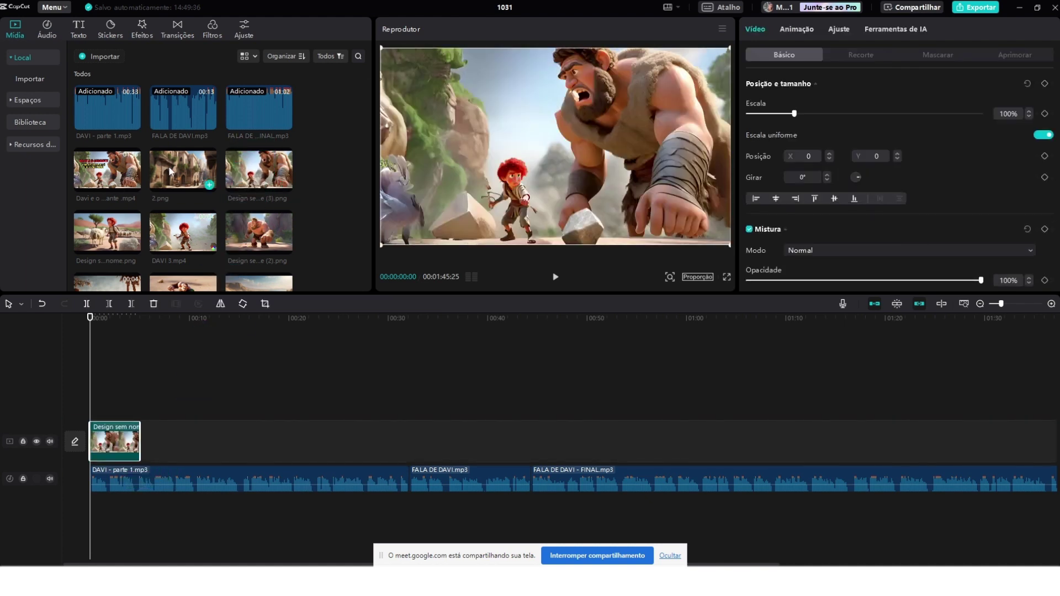
{"action": "left_click_drag", "start_coordinate": [174, 166], "coordinate": [149, 452]}
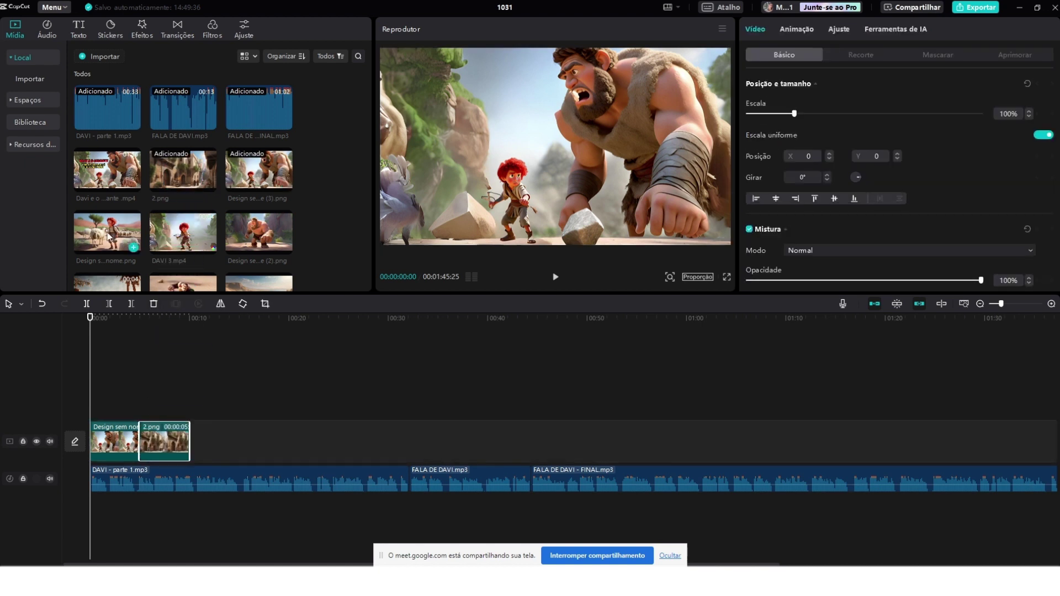
{"action": "left_click_drag", "start_coordinate": [109, 236], "coordinate": [210, 442]}
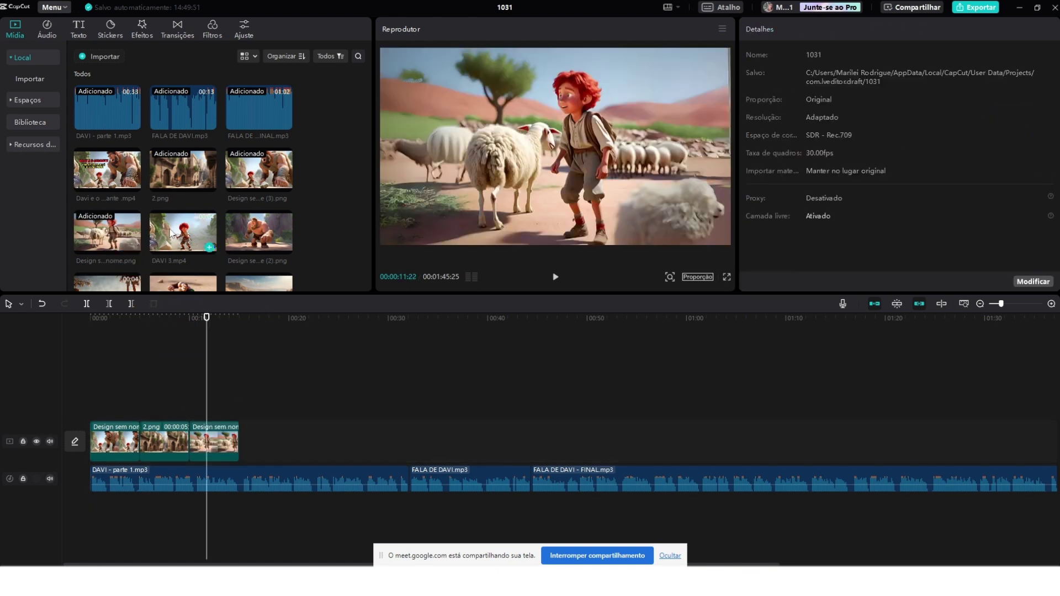
{"action": "left_click_drag", "start_coordinate": [182, 243], "coordinate": [241, 449]}
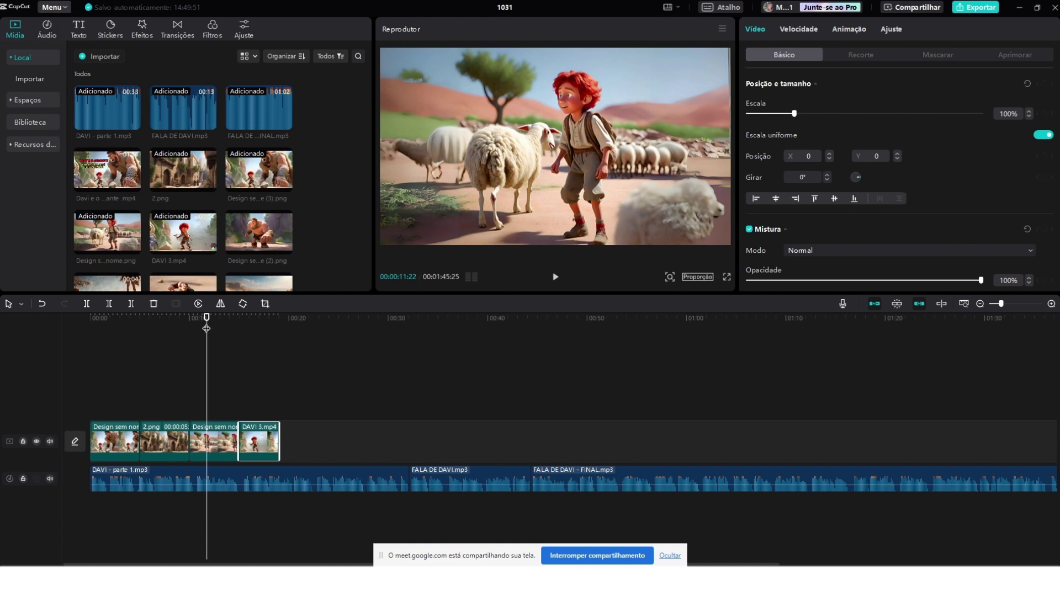
Step: Append the giant image after "DAVI 3.mp4" on the video track and play the opening scenes to compare the images with the narration
{"action": "left_click_drag", "start_coordinate": [206, 329], "coordinate": [304, 441]}
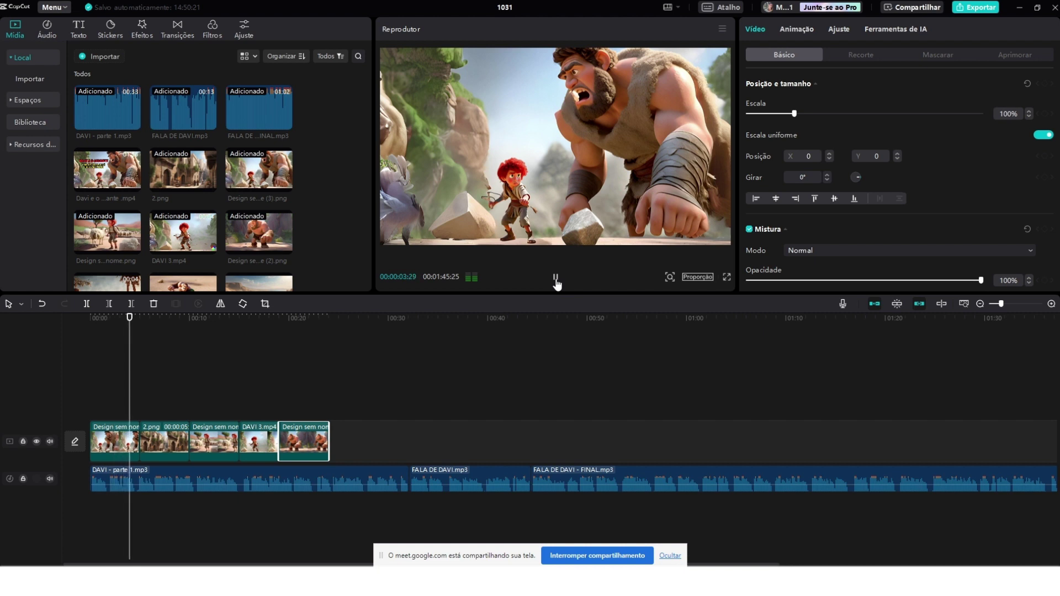
{"action": "left_click", "coordinate": [556, 279]}
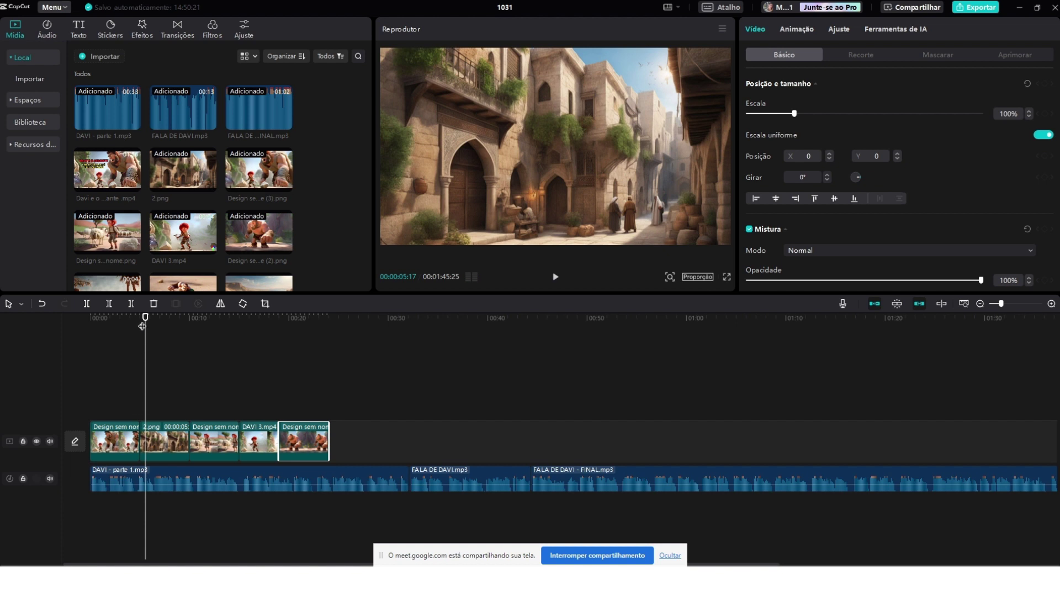
{"action": "left_click_drag", "start_coordinate": [142, 326], "coordinate": [138, 391]}
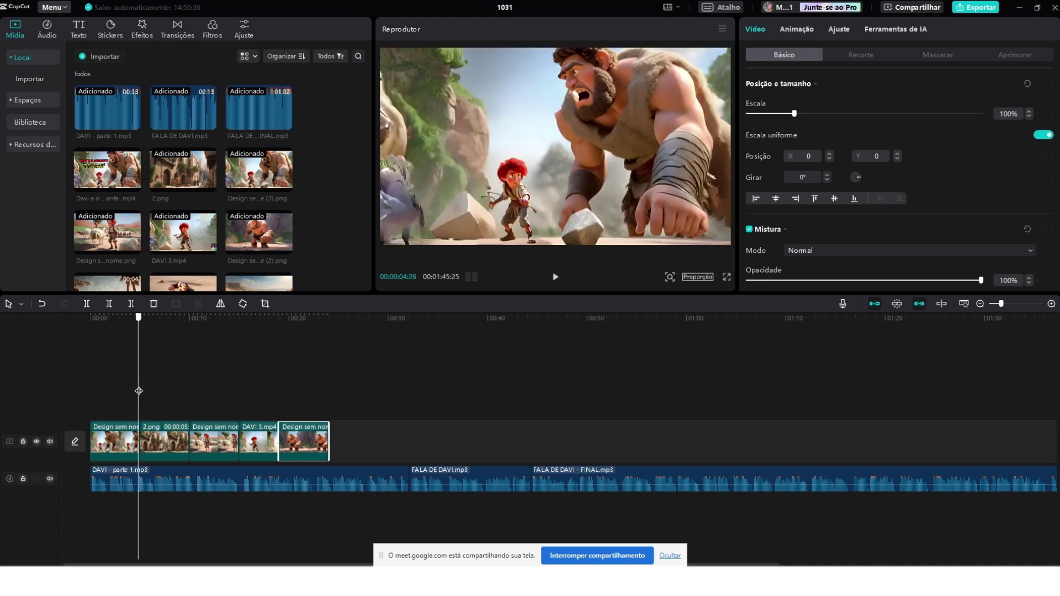
{"action": "left_click_drag", "start_coordinate": [139, 391], "coordinate": [145, 395]}
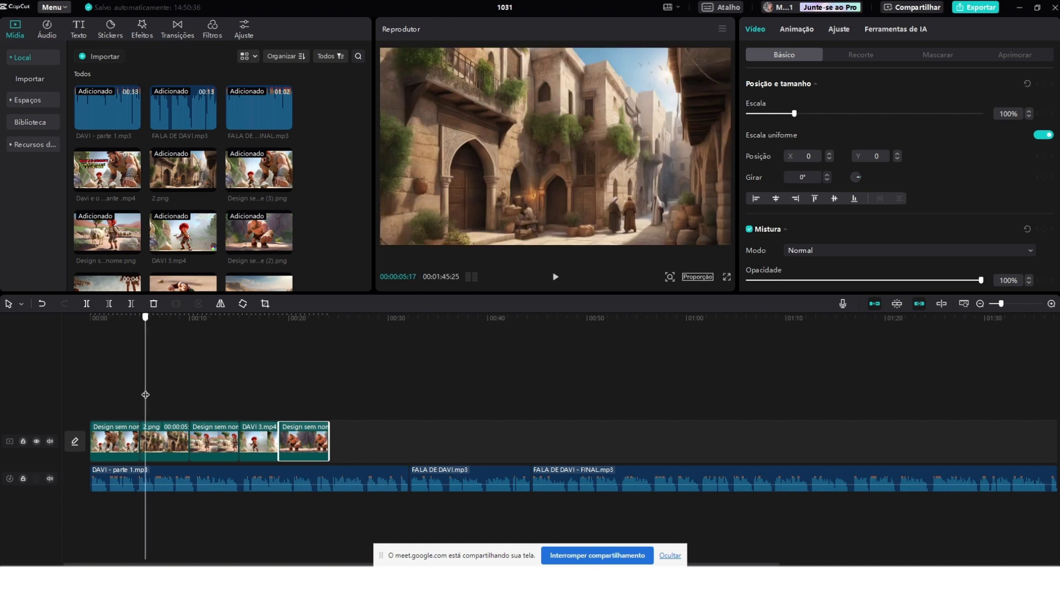
{"action": "left_click", "coordinate": [555, 276]}
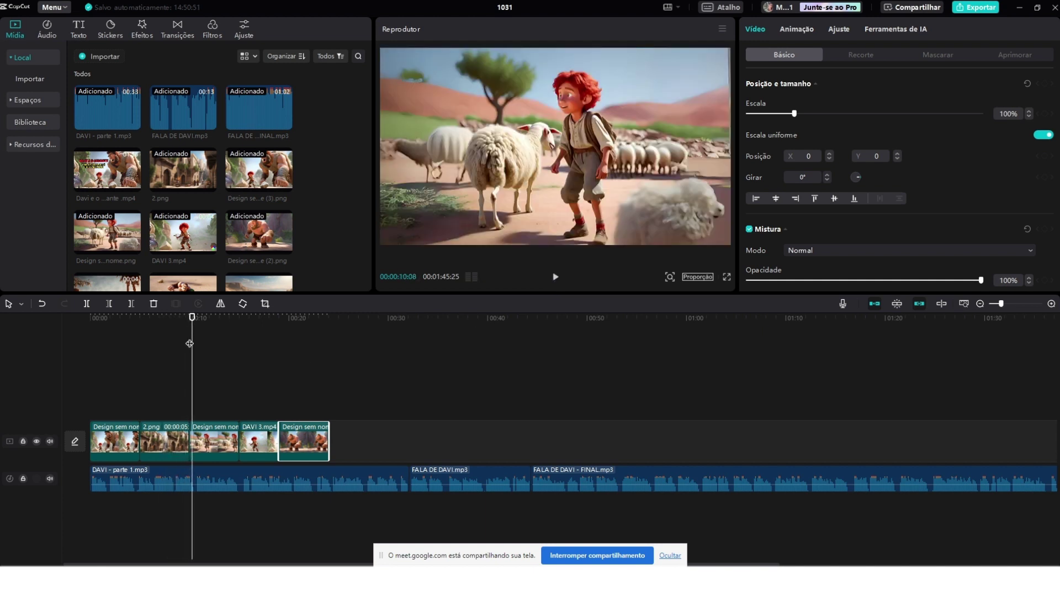
{"action": "left_click_drag", "start_coordinate": [190, 343], "coordinate": [191, 345]}
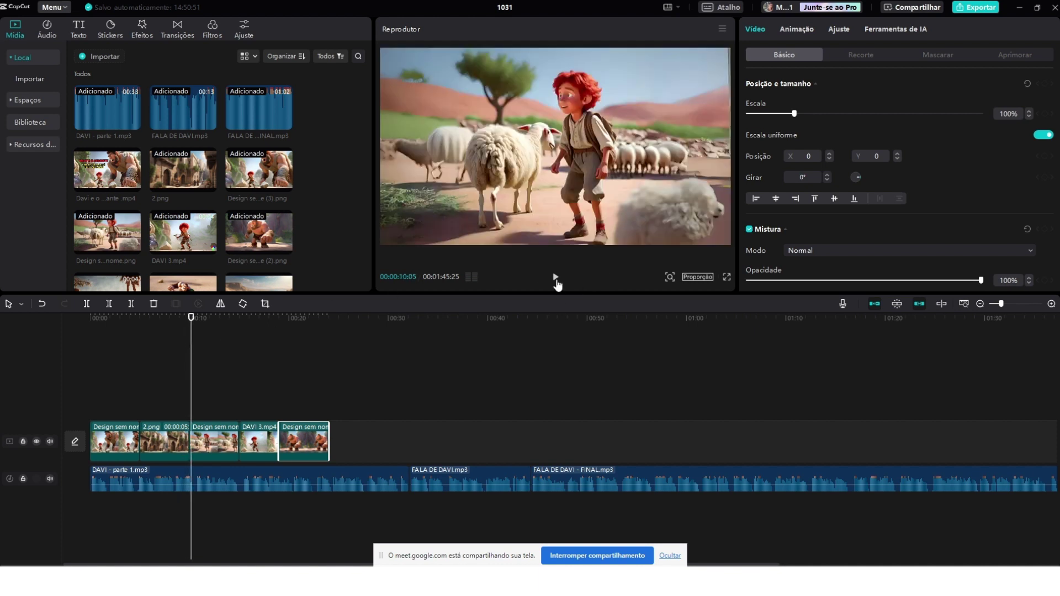
{"action": "left_click", "coordinate": [557, 277]}
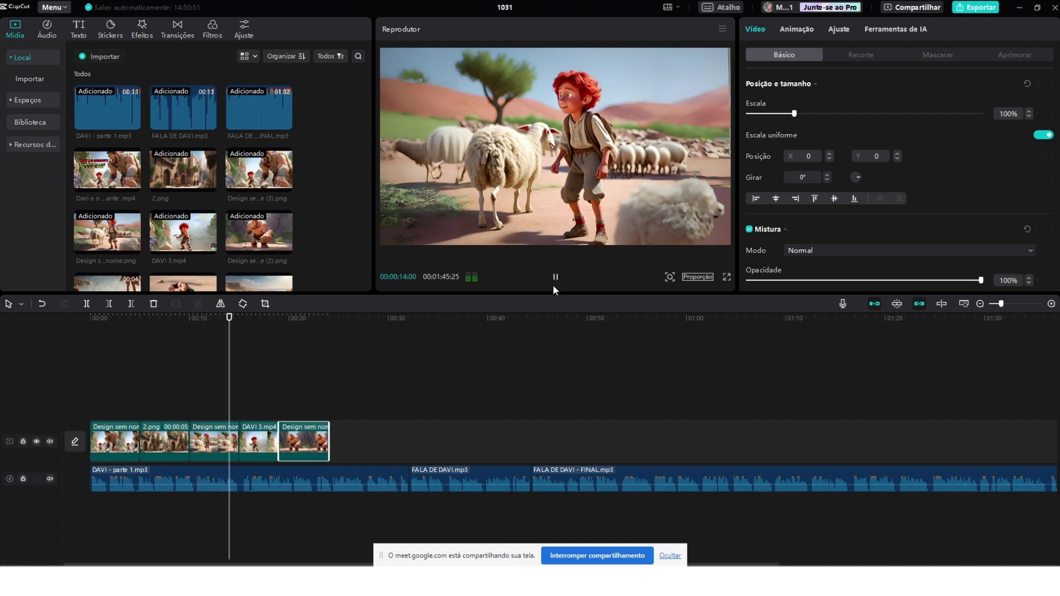
{"action": "left_click", "coordinate": [556, 277]}
Step: Undo the last changes to the arrangement of the narration clips on the audio tracks
{"action": "key", "text": "ctrl+z"}
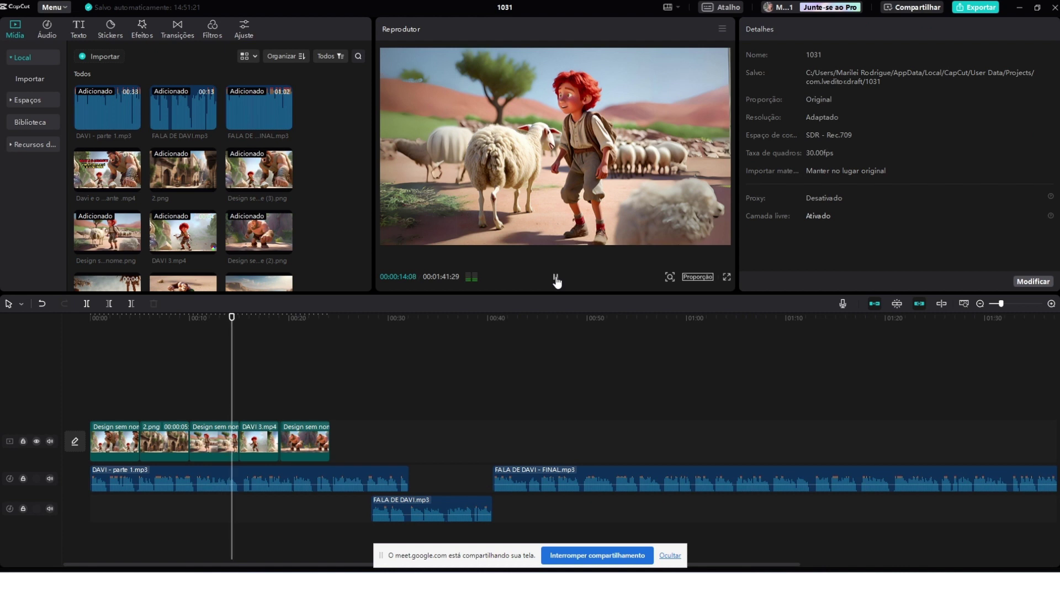
{"action": "key", "text": "ctrl+z"}
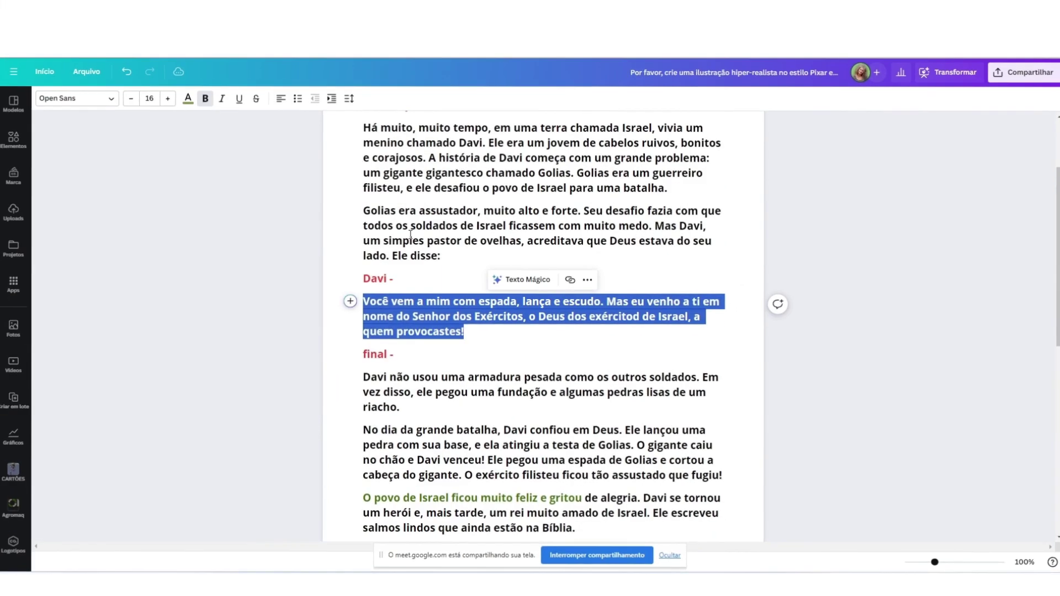
Step: Switch to Canva and paste the document's "imagem de Davi" prompt, up to "Davi deve ter cabelos ruivos,", into Mídia Mágica's image description in the thumbnail design
{"action": "scroll", "coordinate": [742, 258], "scroll_direction": "down", "scroll_amount": 8}
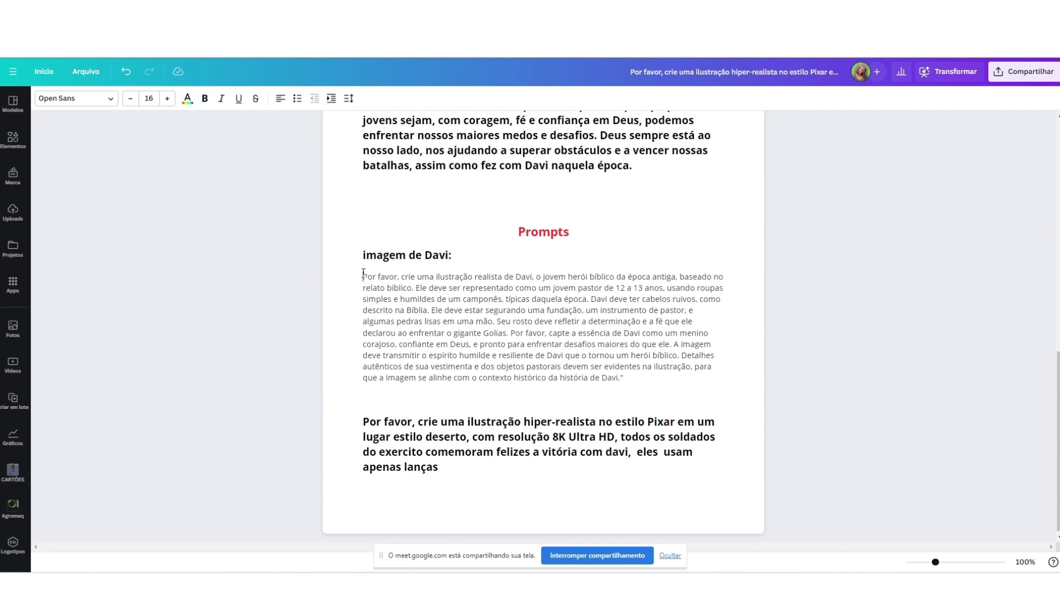
{"action": "left_click_drag", "start_coordinate": [364, 277], "coordinate": [698, 299]}
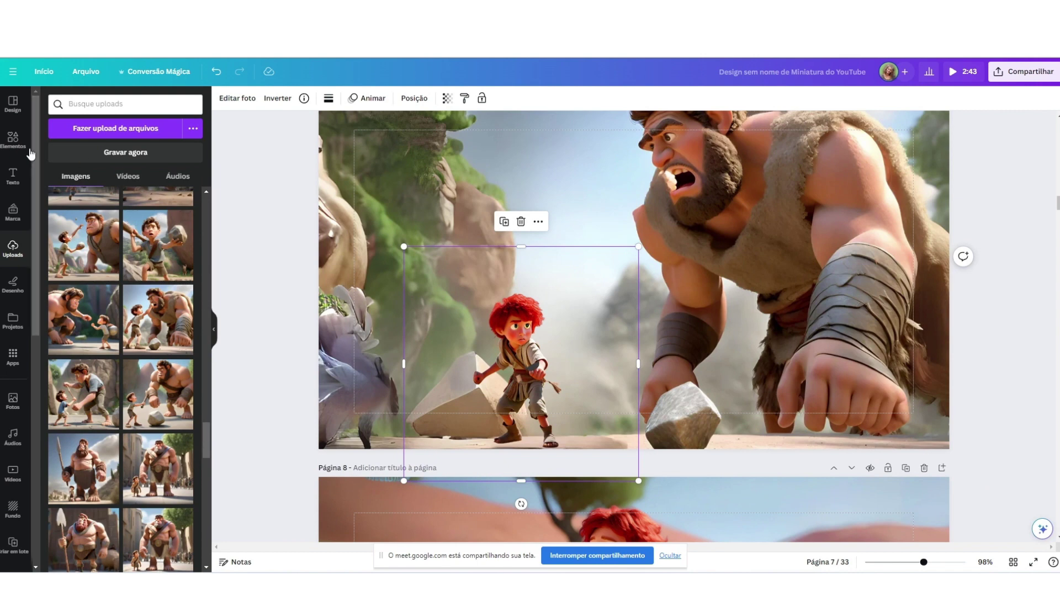
{"action": "left_click", "coordinate": [270, 214]}
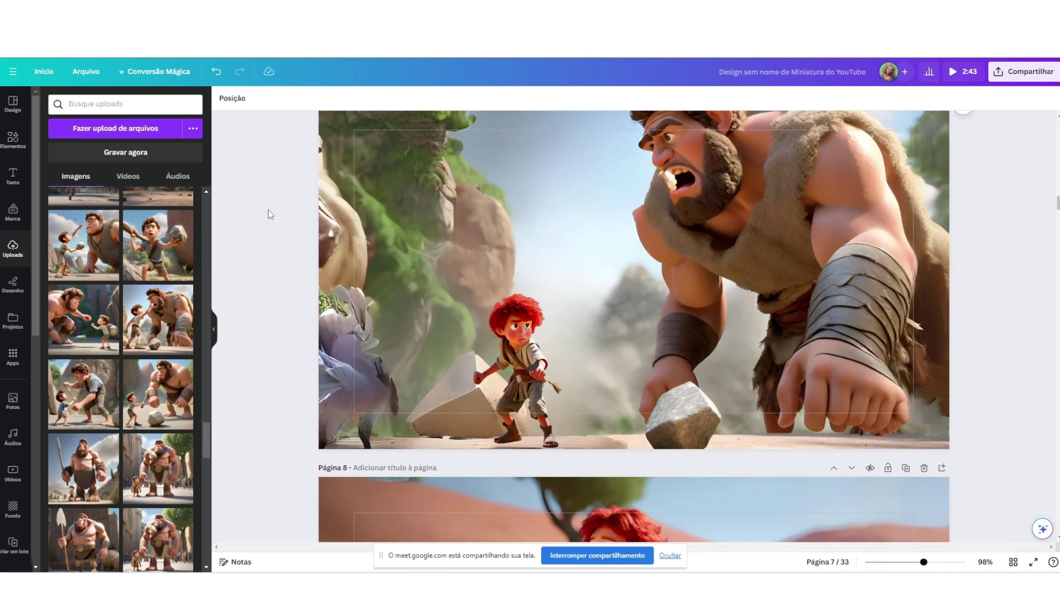
{"action": "left_click", "coordinate": [13, 356]}
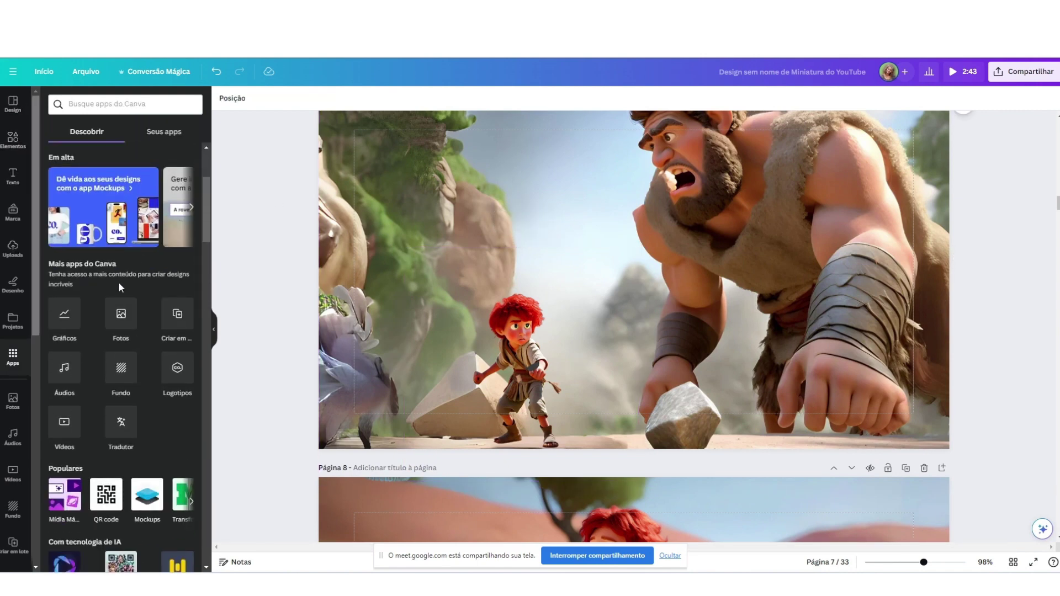
{"action": "scroll", "coordinate": [118, 282], "scroll_direction": "down", "scroll_amount": 2}
{"action": "left_click", "coordinate": [69, 447]}
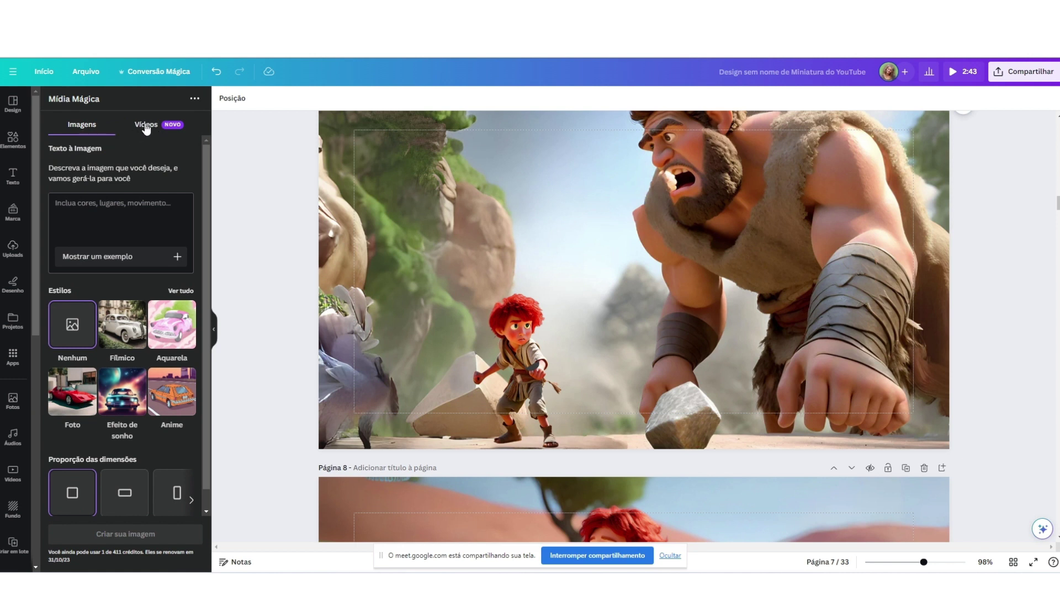
{"action": "right_click", "coordinate": [91, 206]}
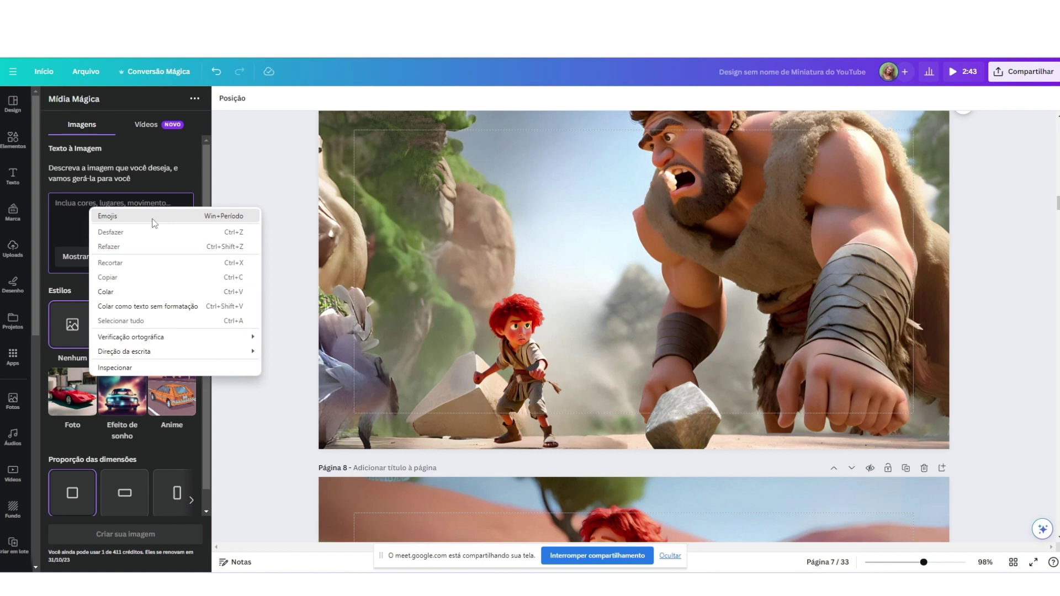
{"action": "left_click", "coordinate": [125, 295]}
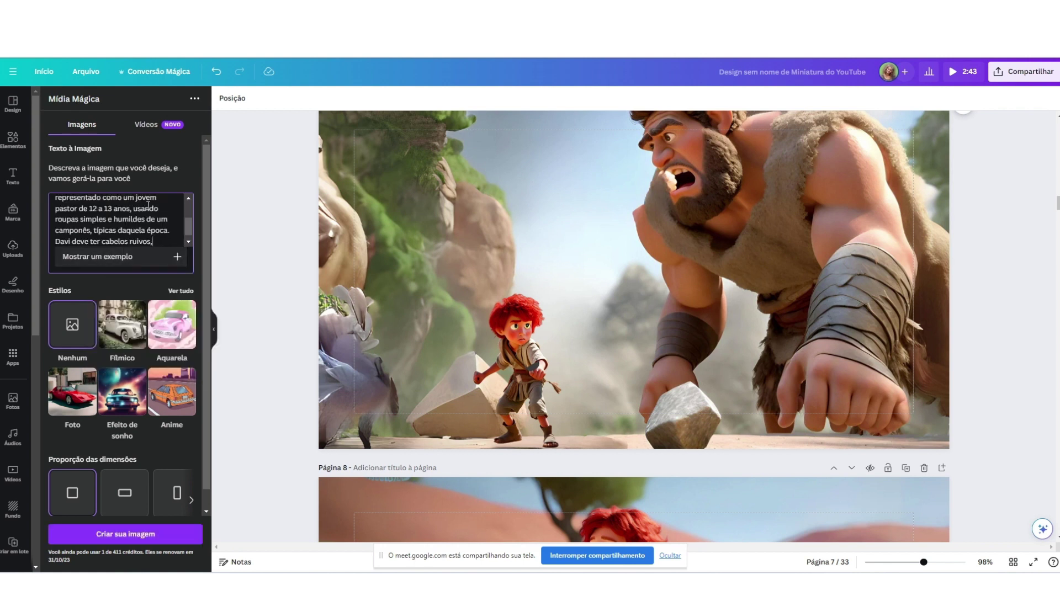
{"action": "scroll", "coordinate": [132, 226], "scroll_direction": "up", "scroll_amount": 3}
{"action": "scroll", "coordinate": [95, 238], "scroll_direction": "down", "scroll_amount": 2}
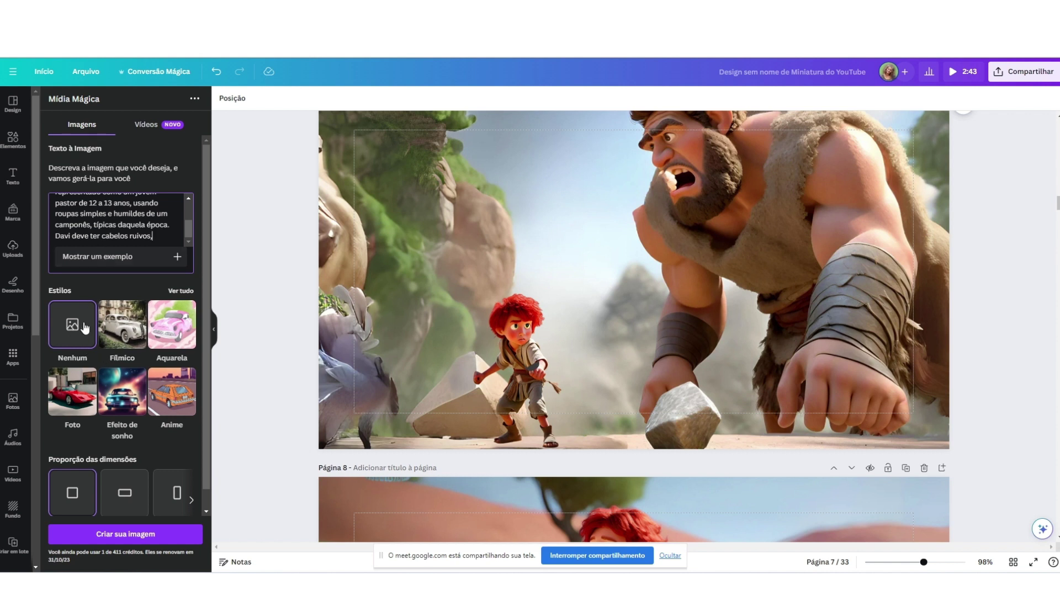
Step: Generate images from the Davi prompt with the Fílmico style and Paisagem proportions
{"action": "scroll", "coordinate": [127, 330], "scroll_direction": "down", "scroll_amount": 1}
{"action": "scroll", "coordinate": [127, 330], "scroll_direction": "down", "scroll_amount": 1}
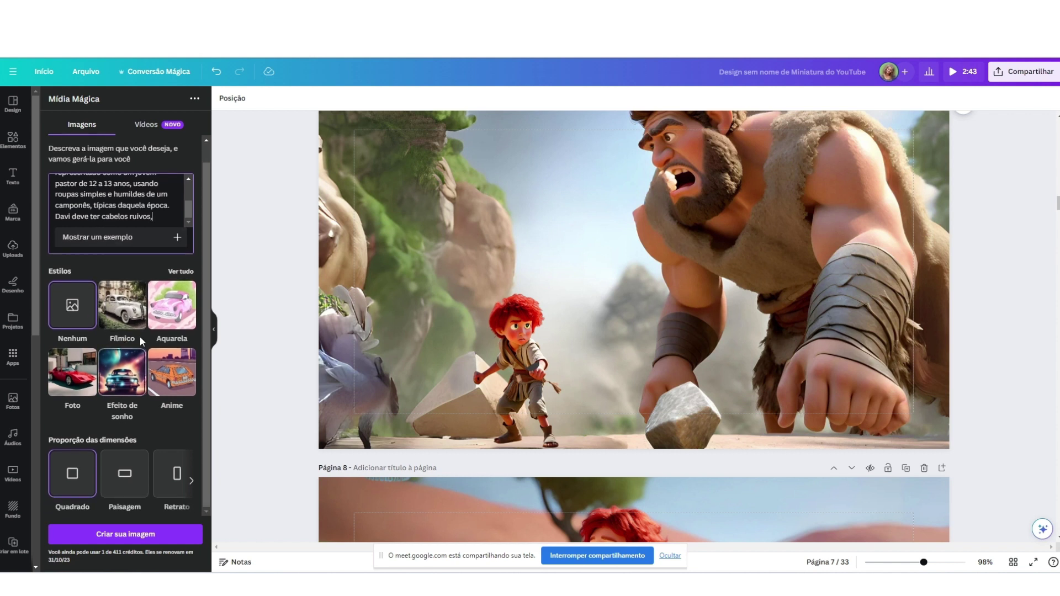
{"action": "left_click", "coordinate": [122, 309]}
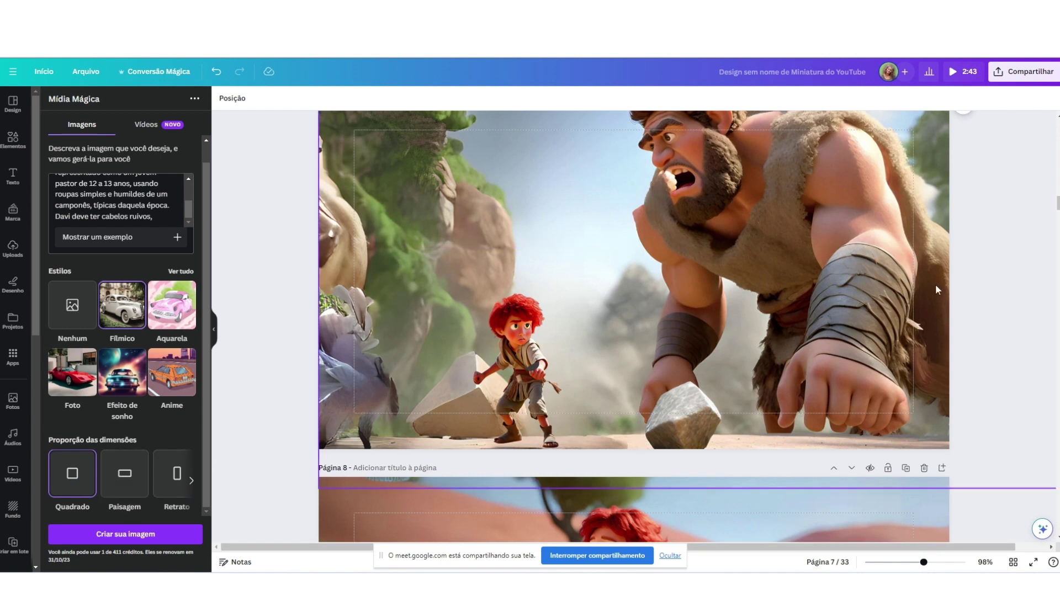
{"action": "left_click", "coordinate": [122, 478]}
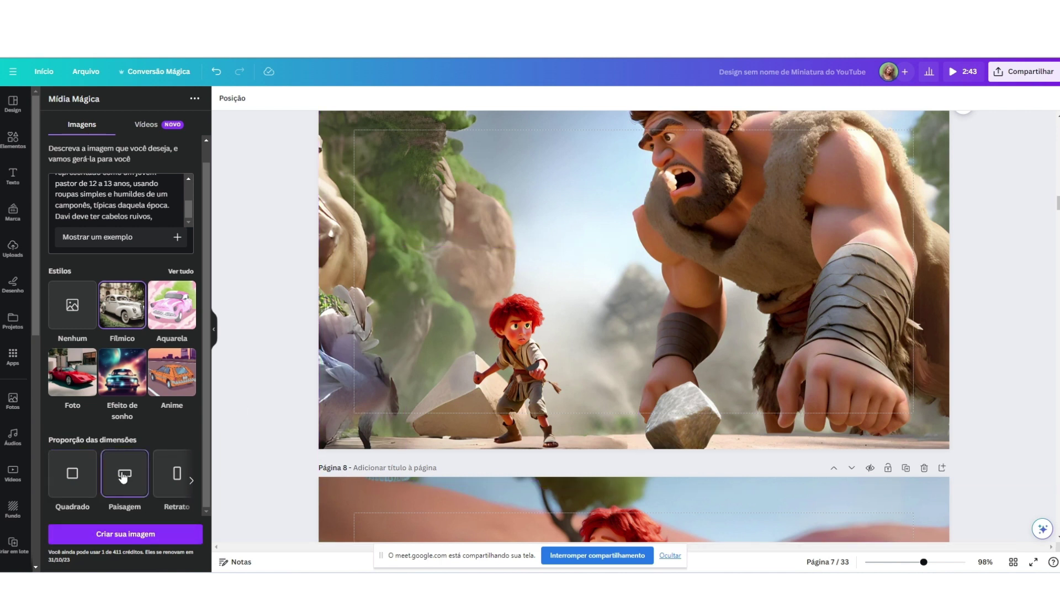
{"action": "left_click", "coordinate": [124, 535]}
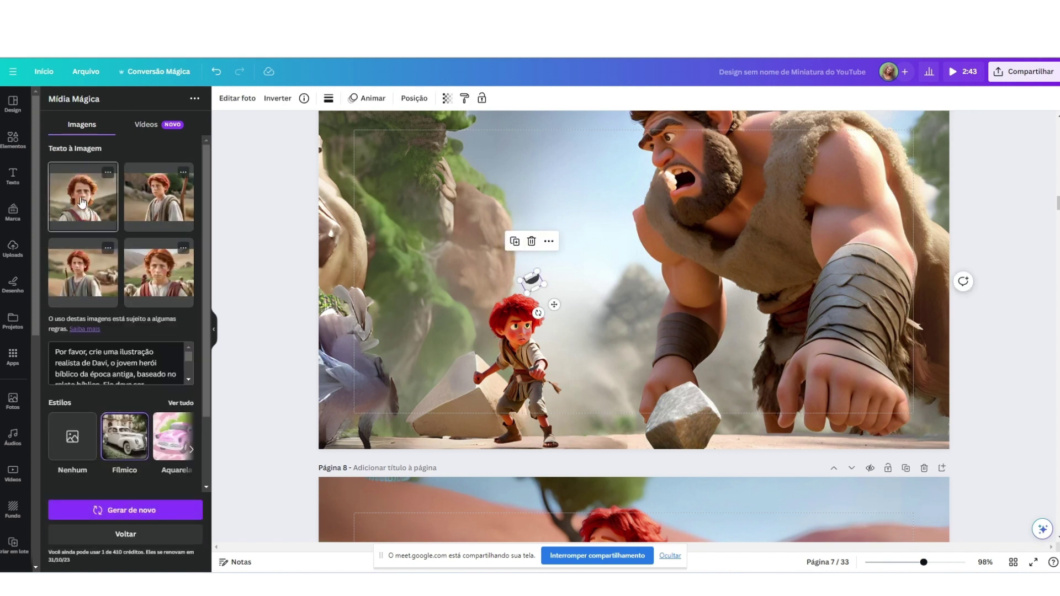
Step: Preview the fourth generated image, the red-haired shepherd boy with sheep behind him, on page 7 and remove it
{"action": "left_click", "coordinate": [159, 272]}
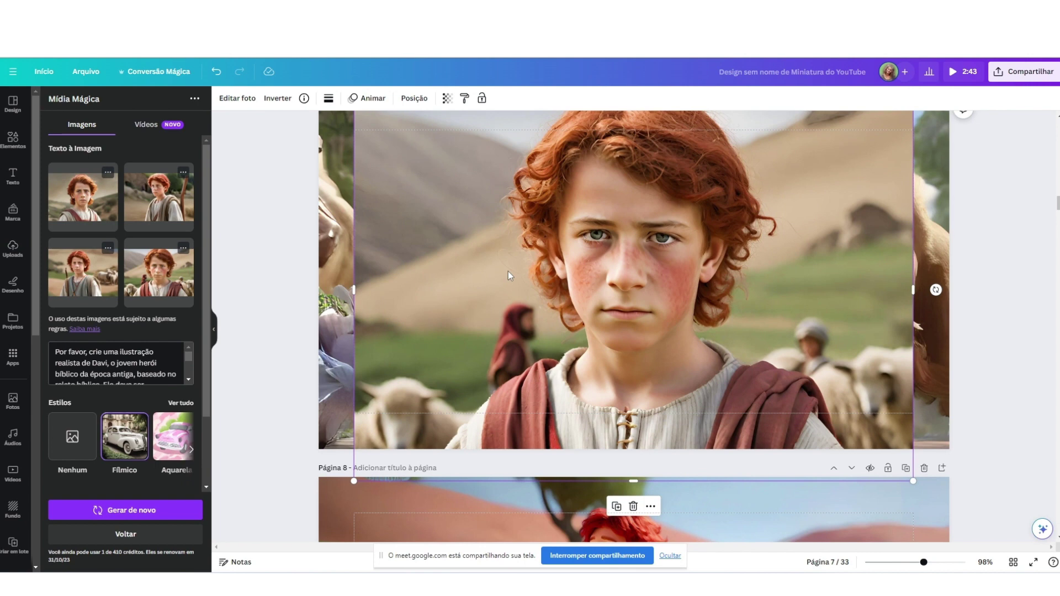
{"action": "key", "text": "Delete"}
{"action": "scroll", "coordinate": [163, 360], "scroll_direction": "down", "scroll_amount": 2}
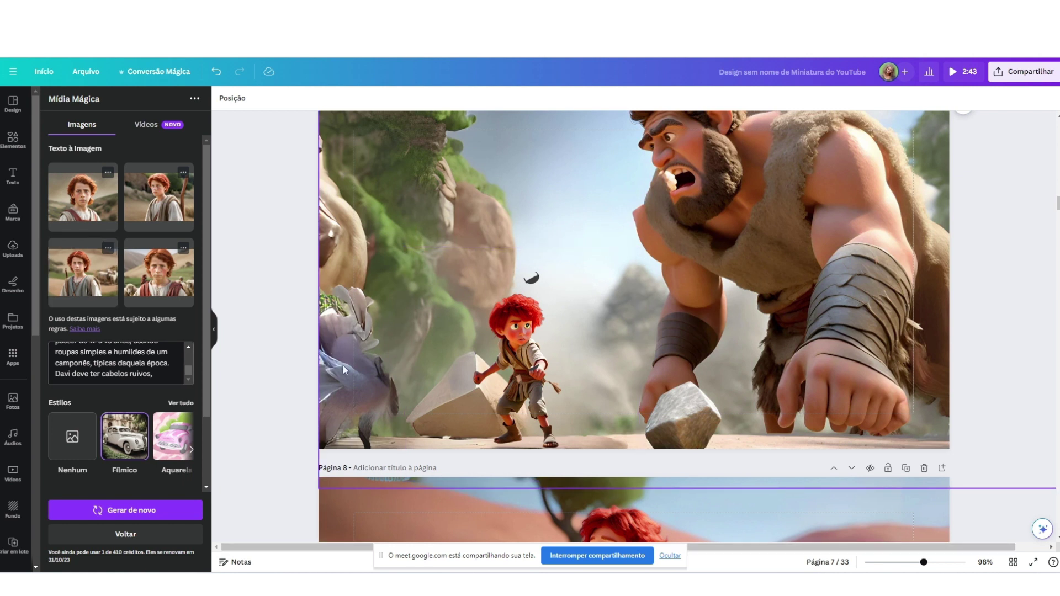
Step: Preview the uploaded image of the boy in a cap beside a black-faced sheep, enlarged on page 7, and remove it
{"action": "left_click", "coordinate": [12, 250]}
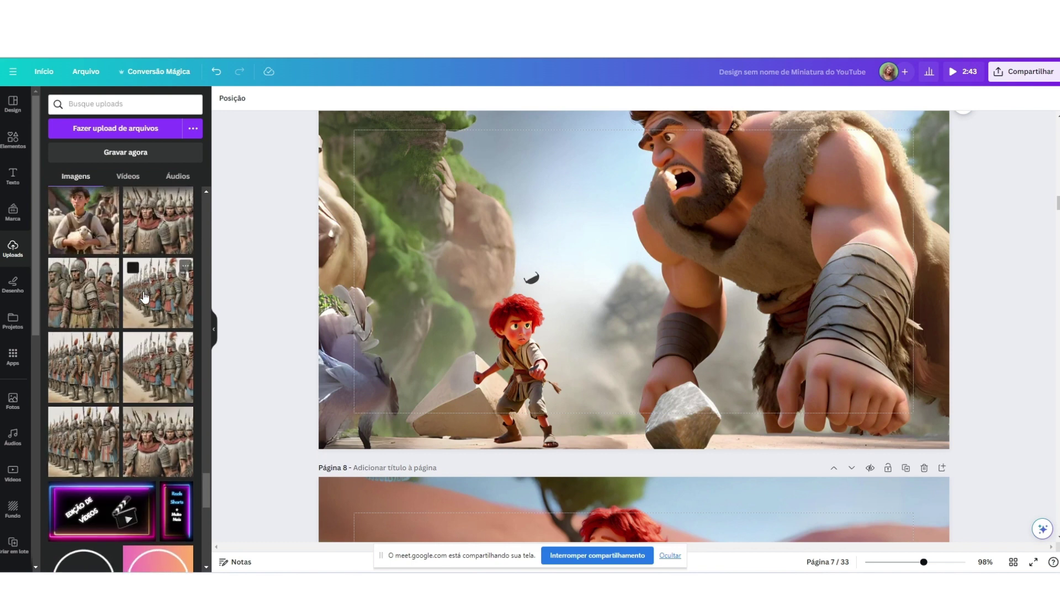
{"action": "scroll", "coordinate": [143, 236], "scroll_direction": "up", "scroll_amount": 1}
{"action": "scroll", "coordinate": [142, 237], "scroll_direction": "up", "scroll_amount": 1}
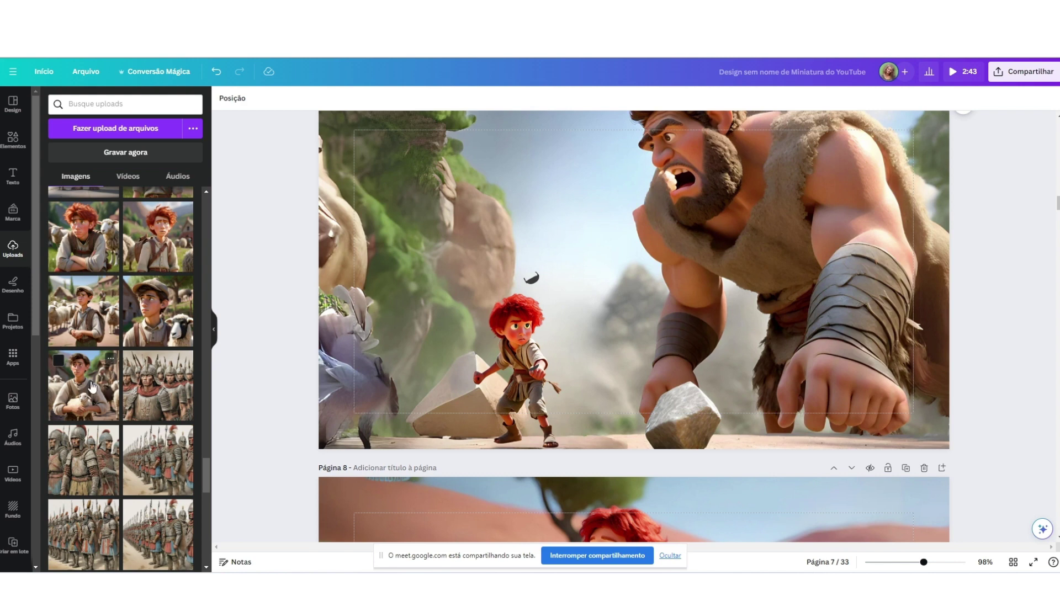
{"action": "left_click", "coordinate": [153, 321]}
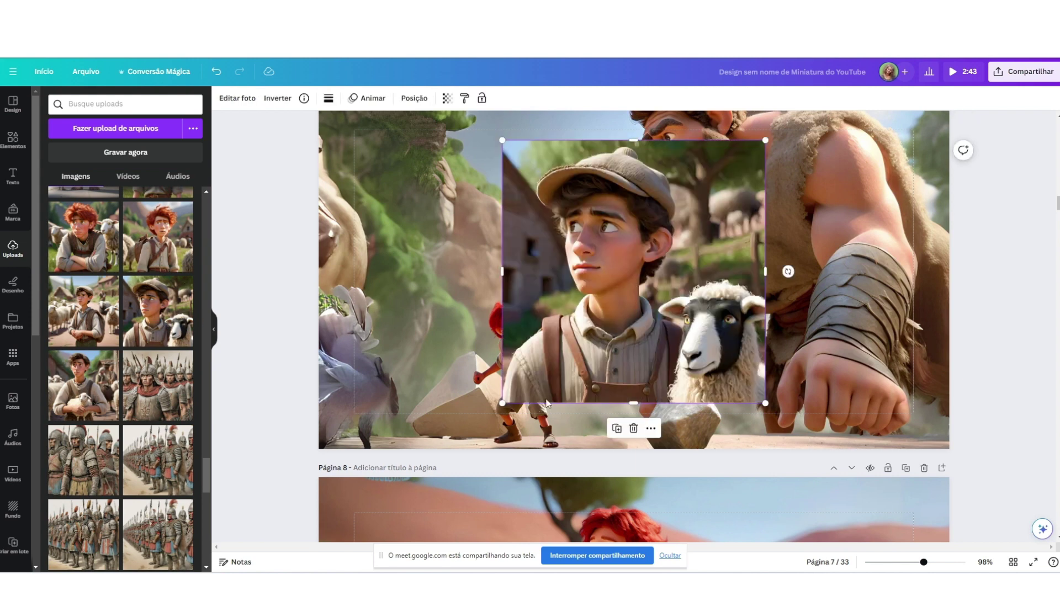
{"action": "left_click_drag", "start_coordinate": [501, 406], "coordinate": [333, 569]}
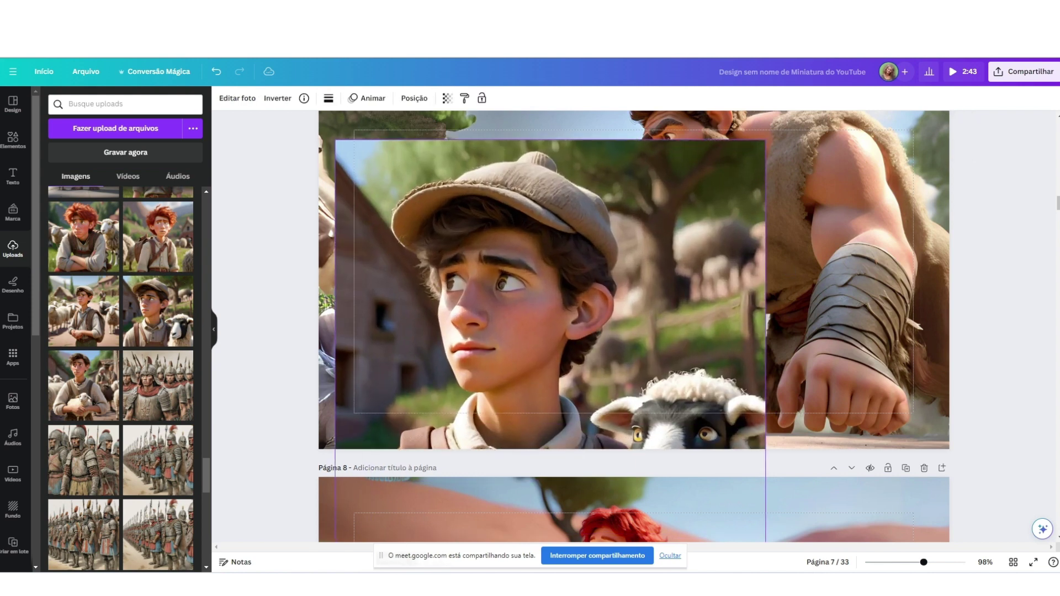
{"action": "left_click_drag", "start_coordinate": [592, 388], "coordinate": [622, 271]}
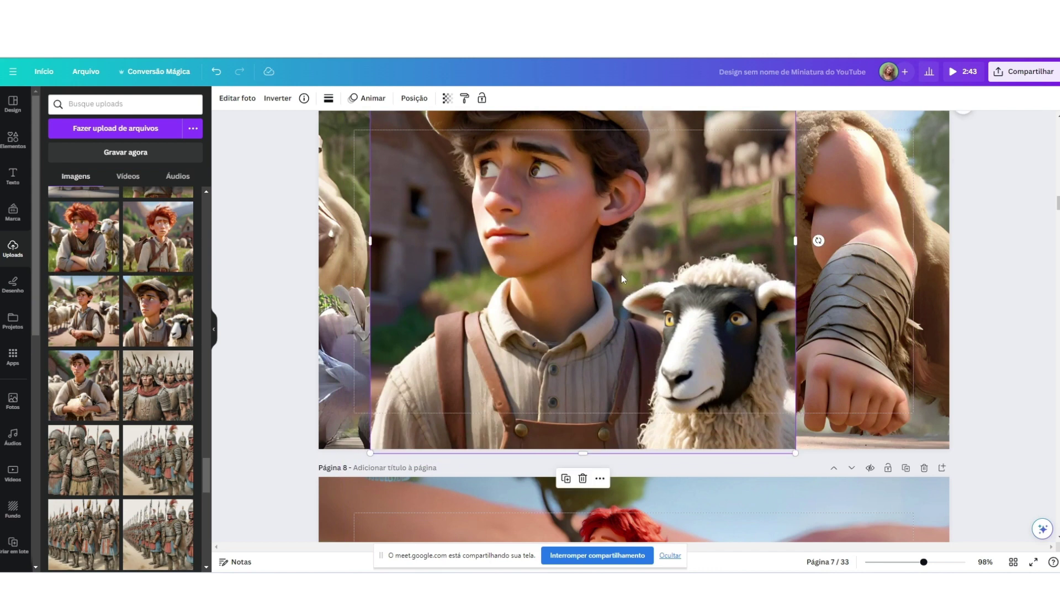
{"action": "key", "text": "Delete"}
Step: Preview the uploaded image of the red-haired boy with a backpack, enlarged on page 7, and remove it
{"action": "scroll", "coordinate": [120, 366], "scroll_direction": "up", "scroll_amount": 2}
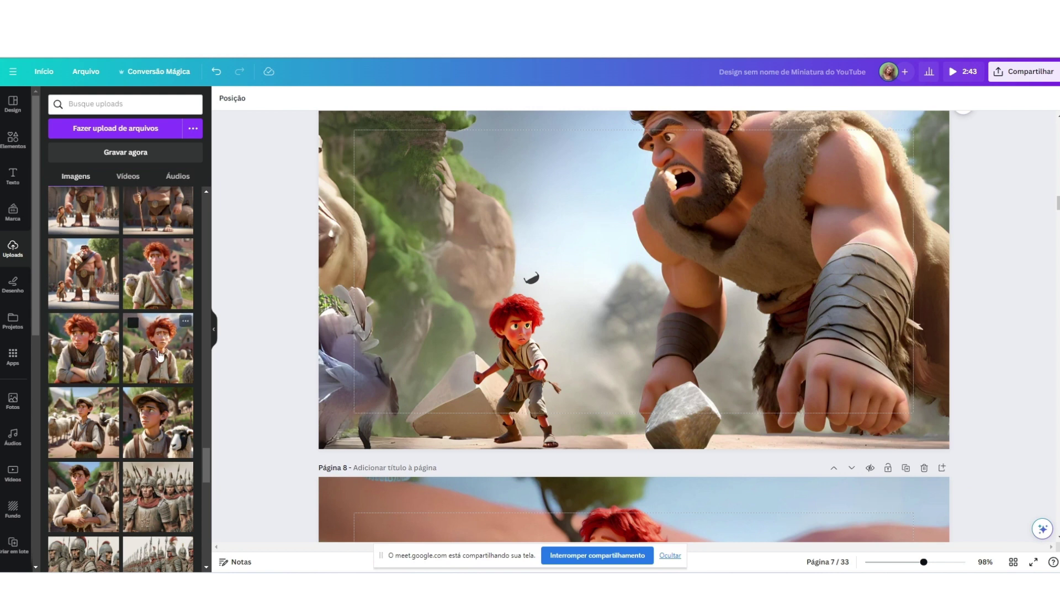
{"action": "left_click", "coordinate": [141, 353]}
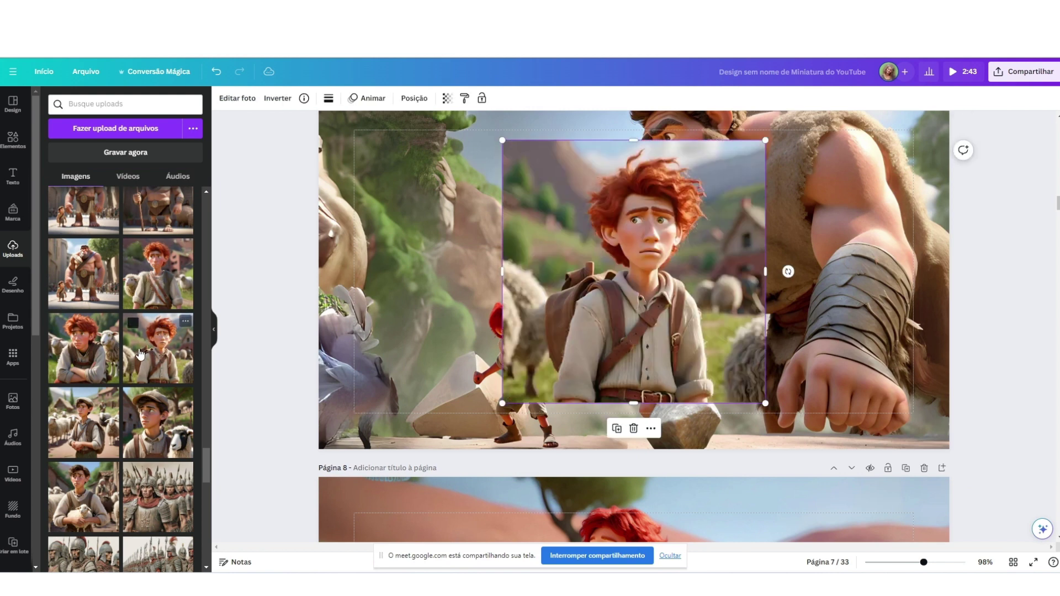
{"action": "left_click_drag", "start_coordinate": [502, 403], "coordinate": [110, 547]}
{"action": "left_click_drag", "start_coordinate": [625, 330], "coordinate": [672, 224]}
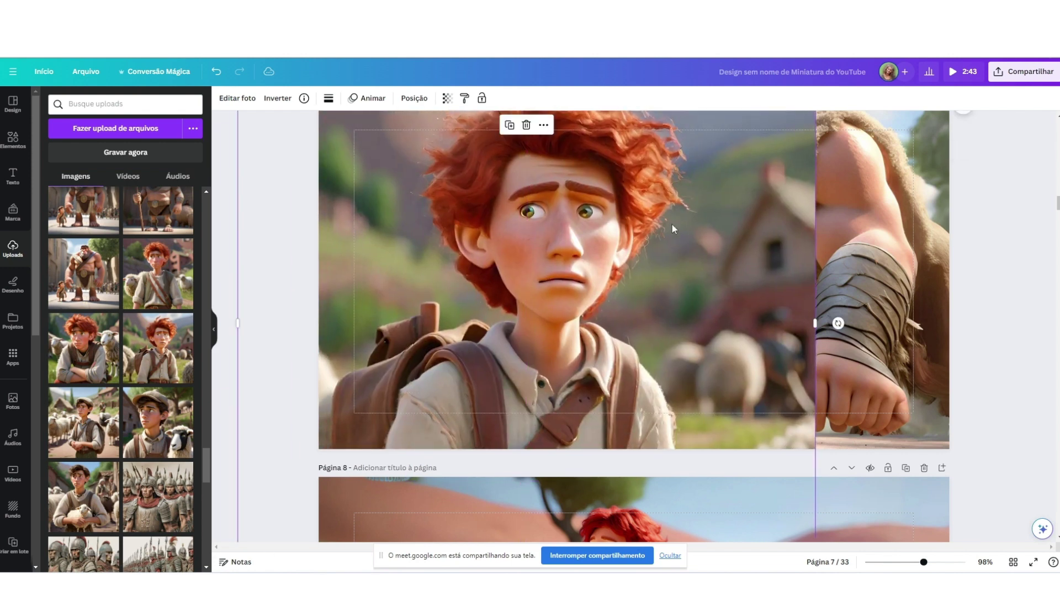
{"action": "key", "text": "Delete"}
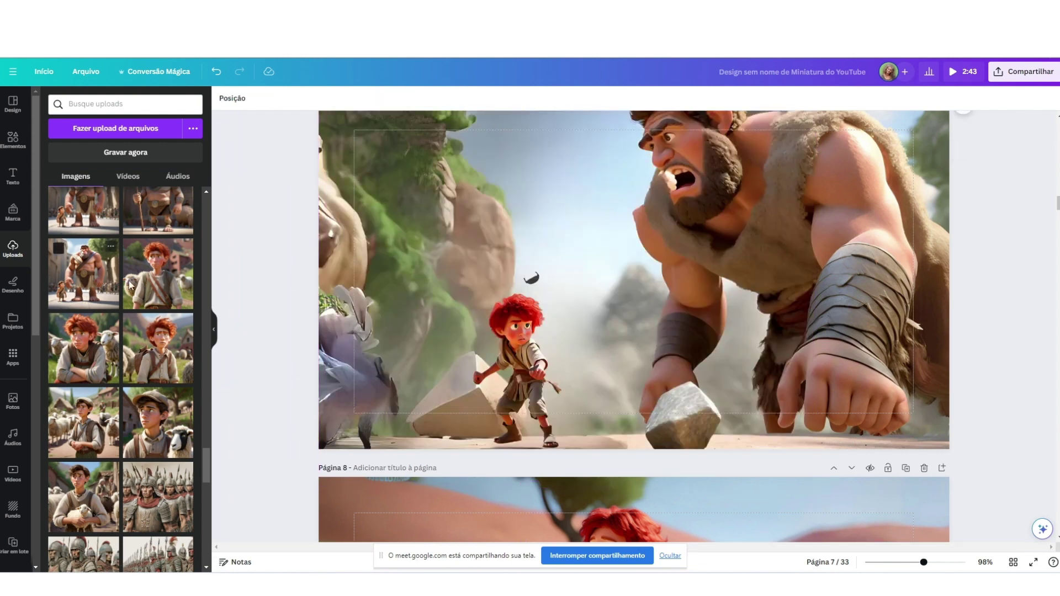
Step: Place the uploaded image of the small boy holding a club before the giant on page 7 and enlarge it
{"action": "scroll", "coordinate": [82, 277], "scroll_direction": "up", "scroll_amount": 2}
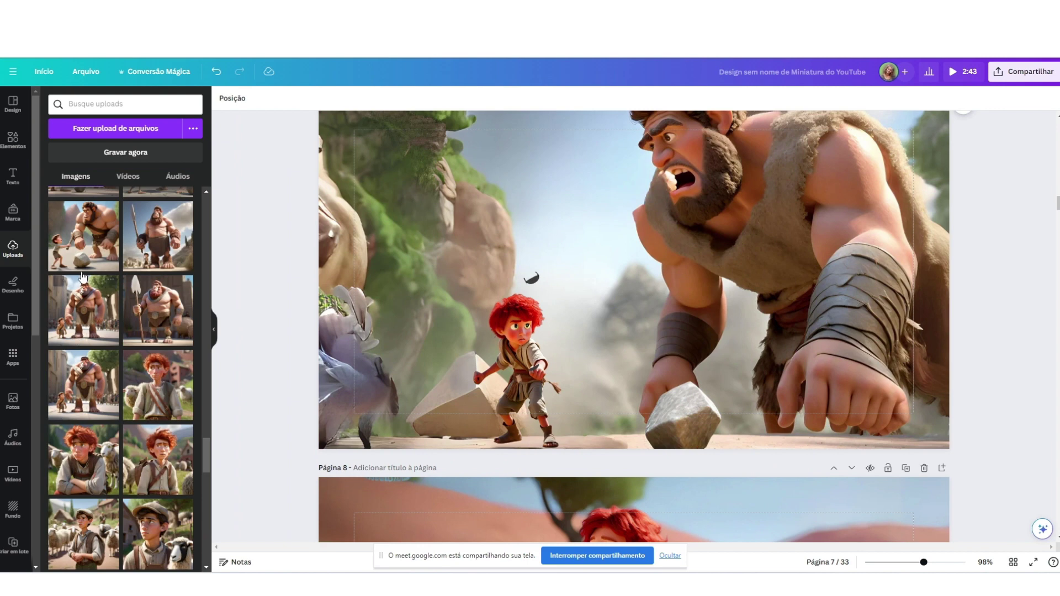
{"action": "left_click", "coordinate": [83, 239]}
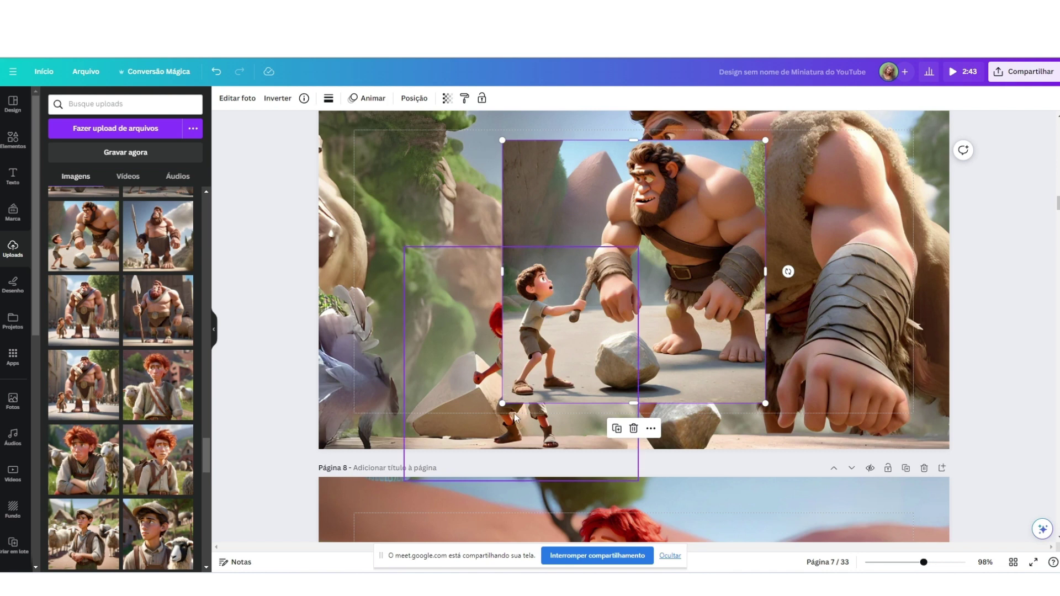
{"action": "left_click_drag", "start_coordinate": [503, 404], "coordinate": [432, 488]}
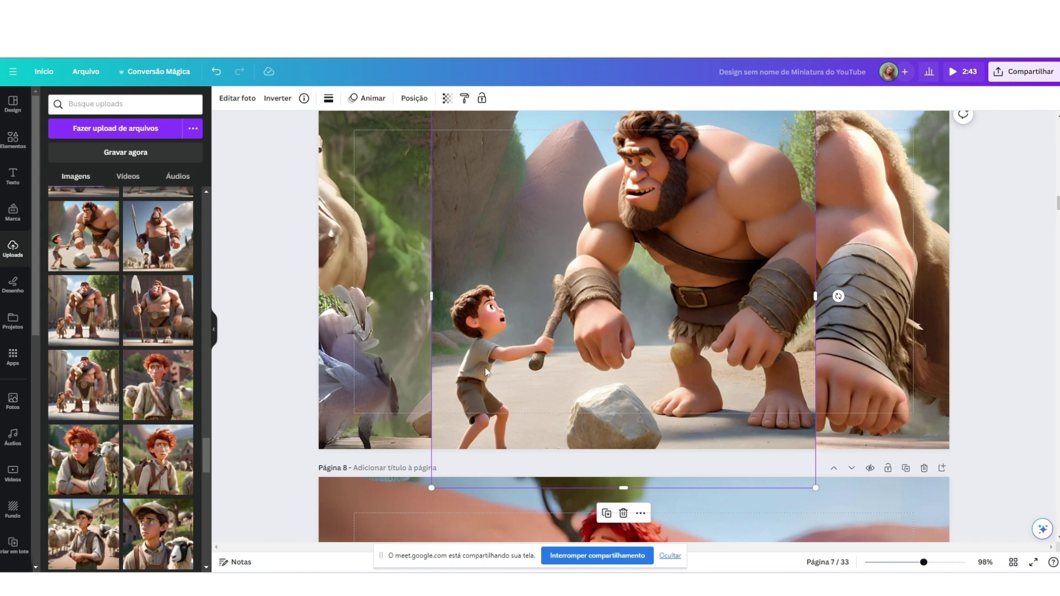
Step: Remove the club image from page 7 and briefly preview the uploaded image of the boy swinging a punch at the shirtless giant
{"action": "key", "text": "Delete"}
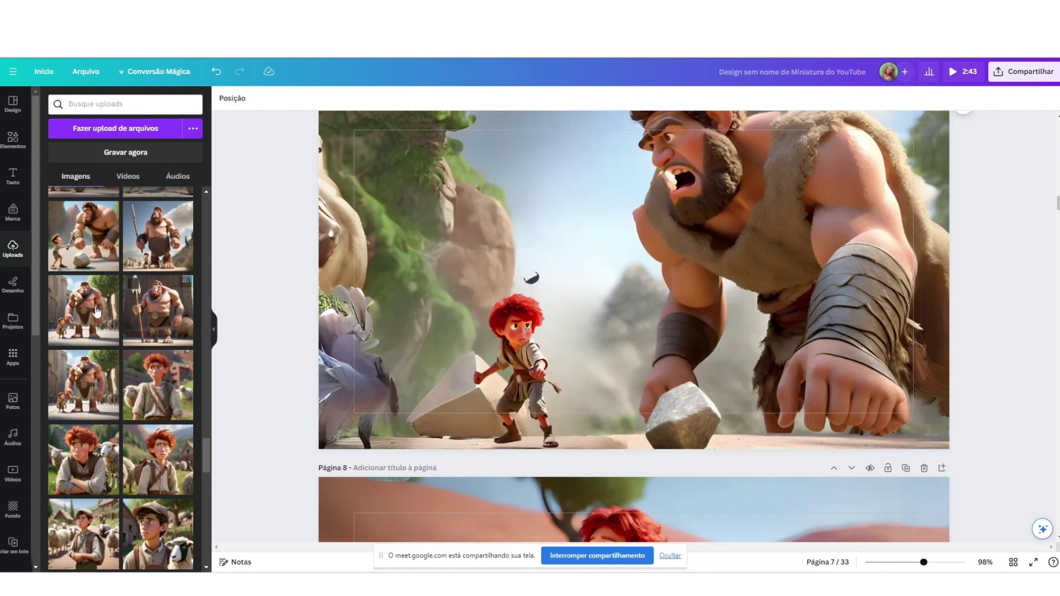
{"action": "scroll", "coordinate": [127, 277], "scroll_direction": "up", "scroll_amount": 3}
{"action": "scroll", "coordinate": [126, 277], "scroll_direction": "up", "scroll_amount": 5}
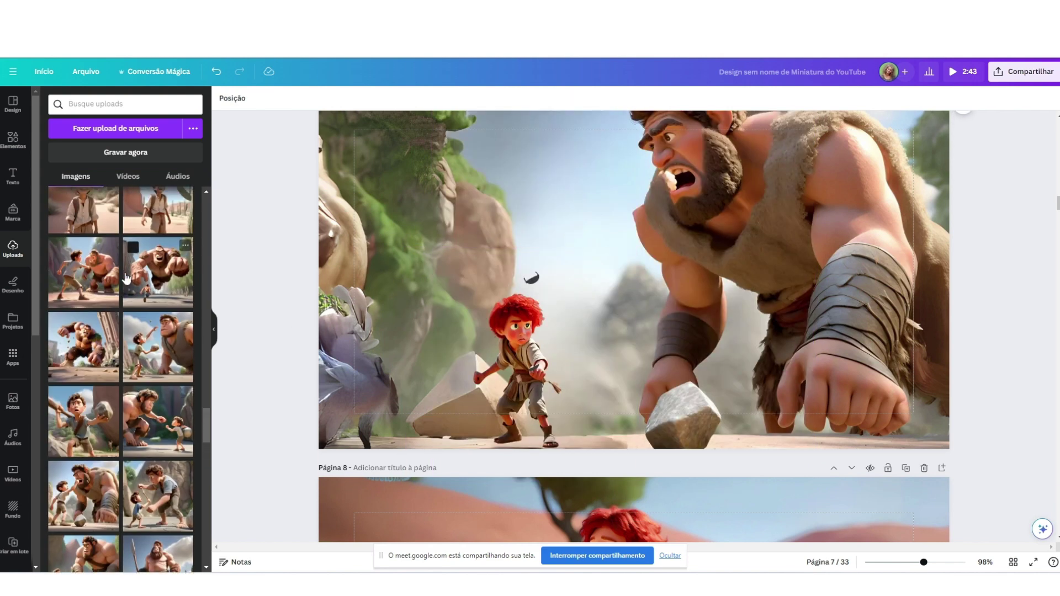
{"action": "scroll", "coordinate": [127, 278], "scroll_direction": "down", "scroll_amount": 2}
{"action": "left_click", "coordinate": [93, 275]}
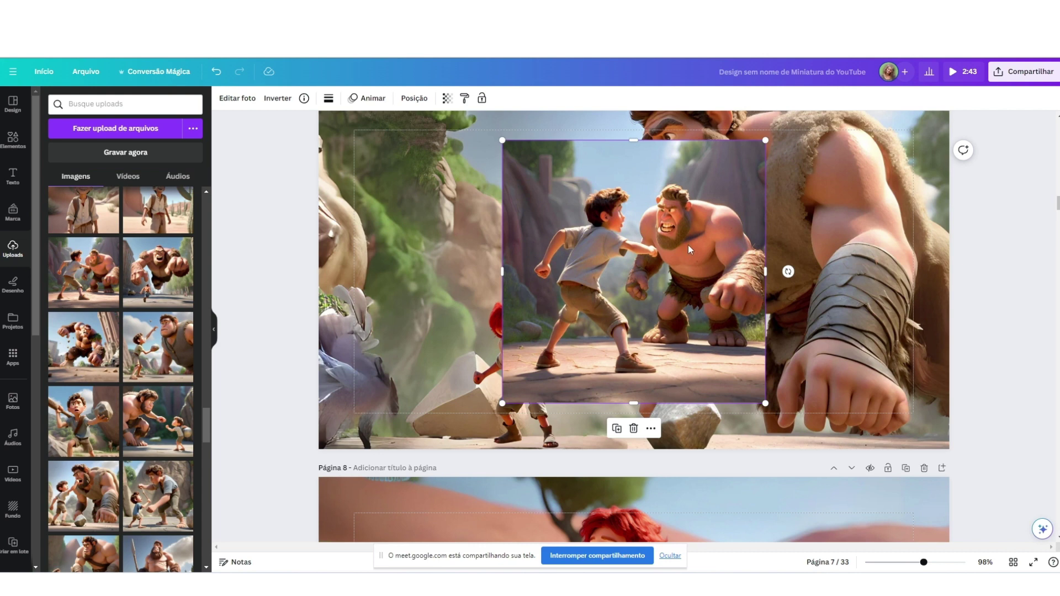
{"action": "key", "text": "Delete"}
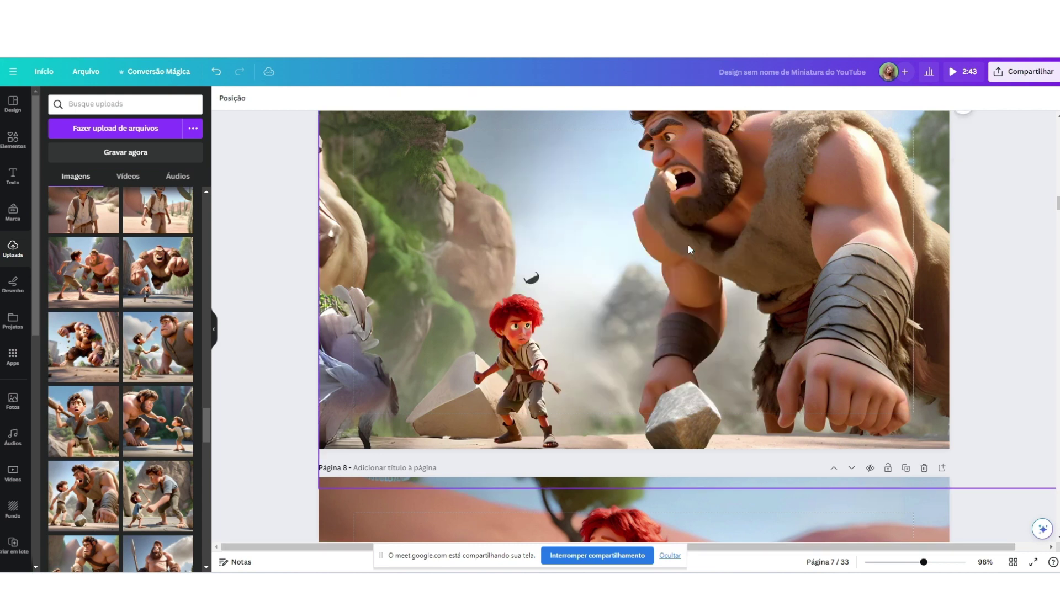
Step: Preview the uploaded image of the red-haired boy crouching barefoot in the desert, enlarged on page 7, and remove it
{"action": "scroll", "coordinate": [81, 273], "scroll_direction": "up", "scroll_amount": 3}
{"action": "scroll", "coordinate": [83, 276], "scroll_direction": "up", "scroll_amount": 5}
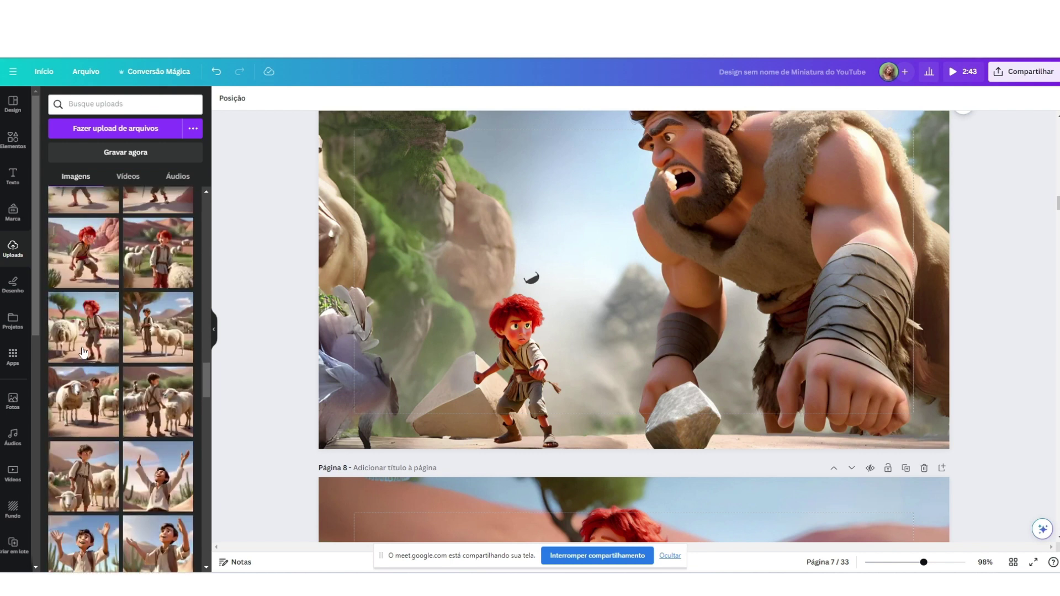
{"action": "scroll", "coordinate": [94, 331], "scroll_direction": "up", "scroll_amount": 2}
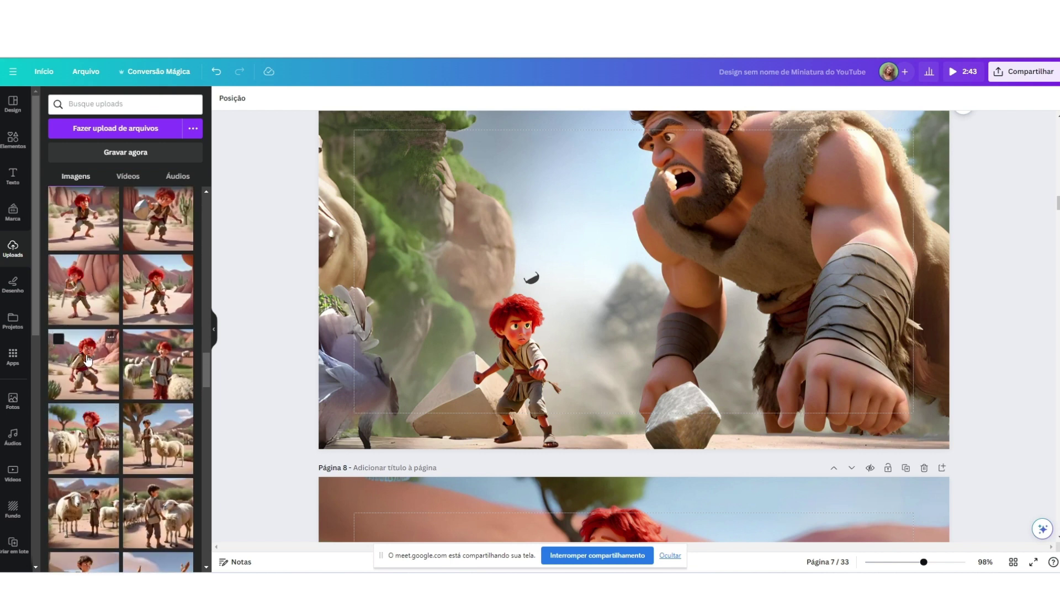
{"action": "left_click", "coordinate": [87, 360]}
{"action": "left_click_drag", "start_coordinate": [500, 407], "coordinate": [307, 544]}
{"action": "left_click_drag", "start_coordinate": [463, 357], "coordinate": [511, 281]}
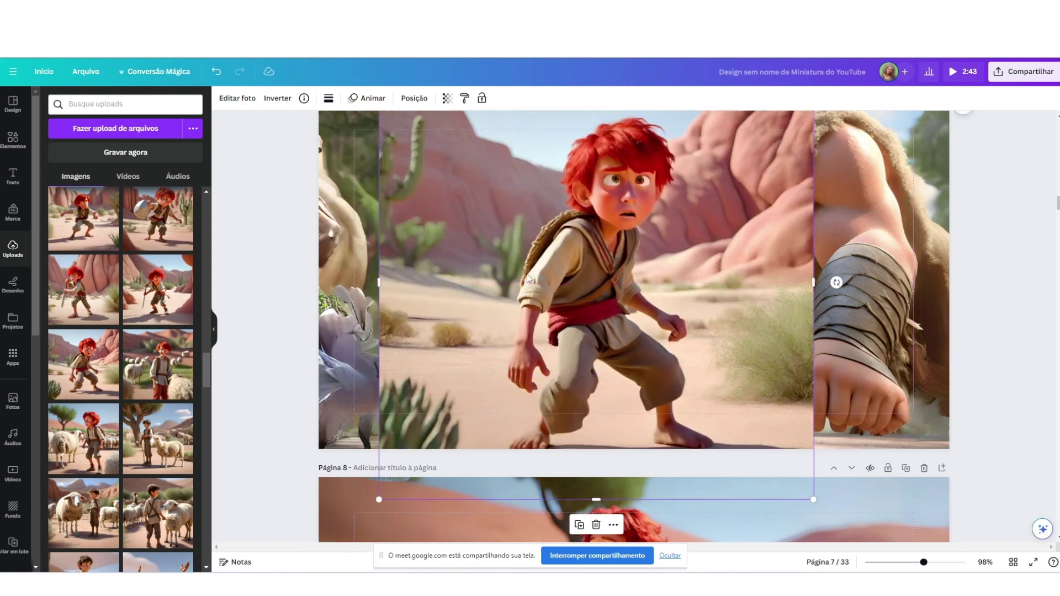
{"action": "key", "text": "Delete"}
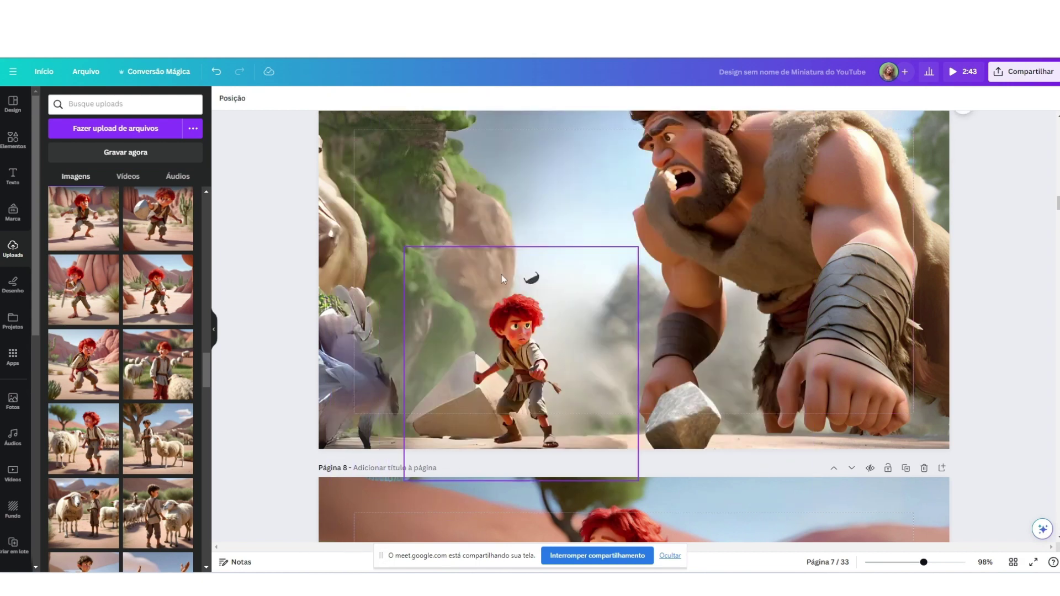
Step: Preview the uploaded image of the red-haired boy carrying a stick over his shoulder, enlarged on page 7, and remove it
{"action": "scroll", "coordinate": [97, 313], "scroll_direction": "up", "scroll_amount": 3}
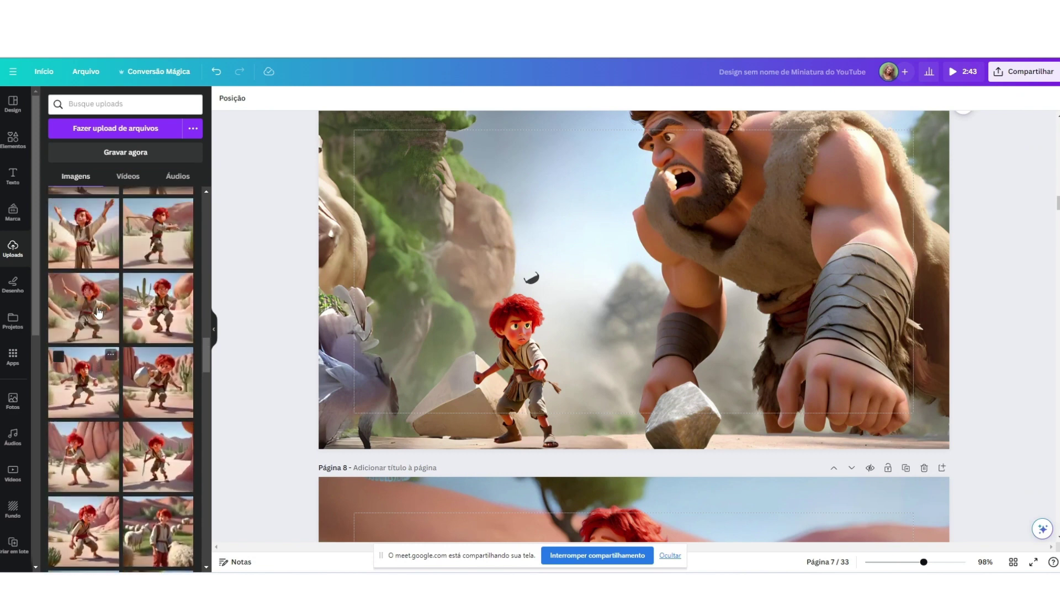
{"action": "left_click", "coordinate": [172, 244]}
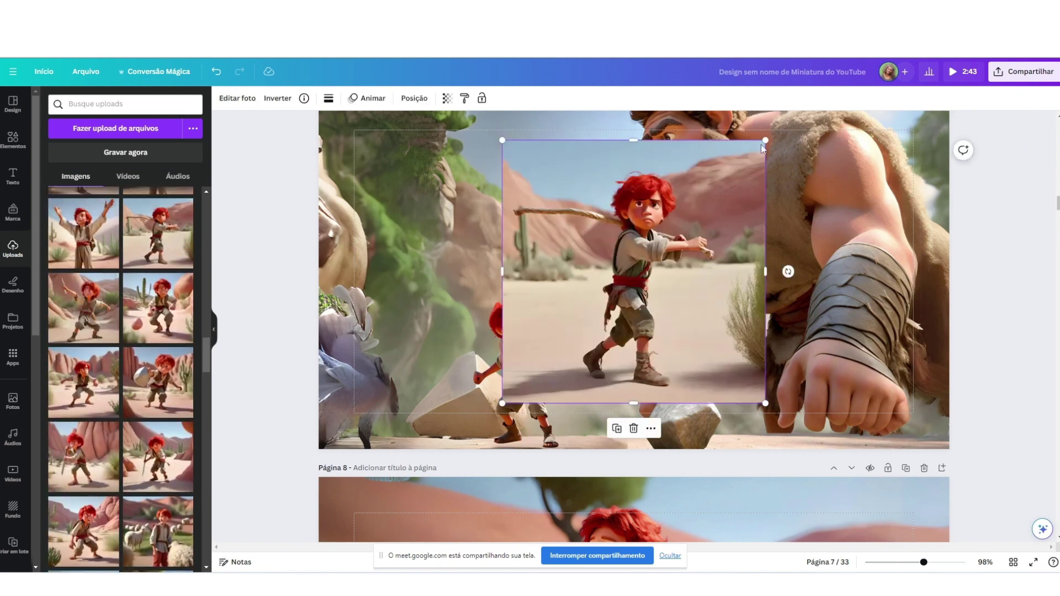
{"action": "left_click_drag", "start_coordinate": [766, 140], "coordinate": [906, 113]}
{"action": "left_click_drag", "start_coordinate": [800, 201], "coordinate": [617, 311]}
{"action": "left_click_drag", "start_coordinate": [546, 297], "coordinate": [685, 292]}
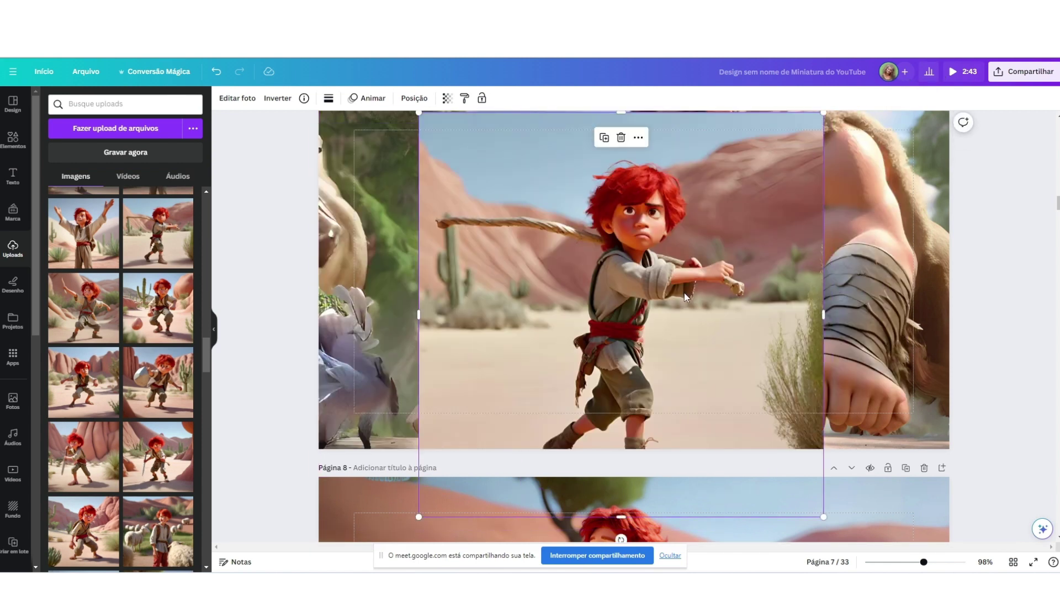
{"action": "key", "text": "Delete"}
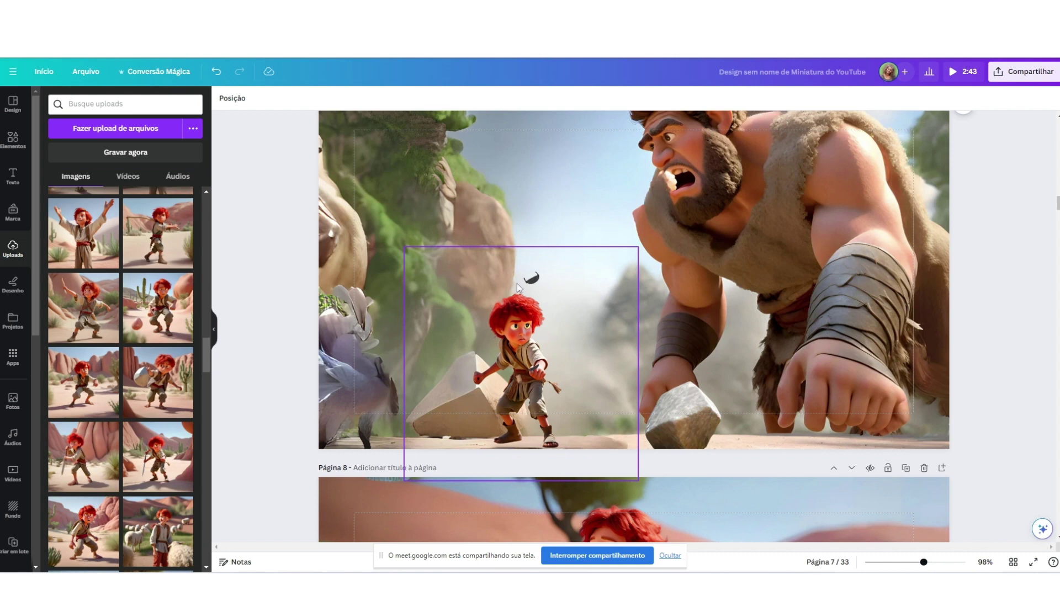
Step: Look through the uploaded images and review the scenes composed on pages 6 and 7
{"action": "scroll", "coordinate": [497, 277], "scroll_direction": "up", "scroll_amount": 2}
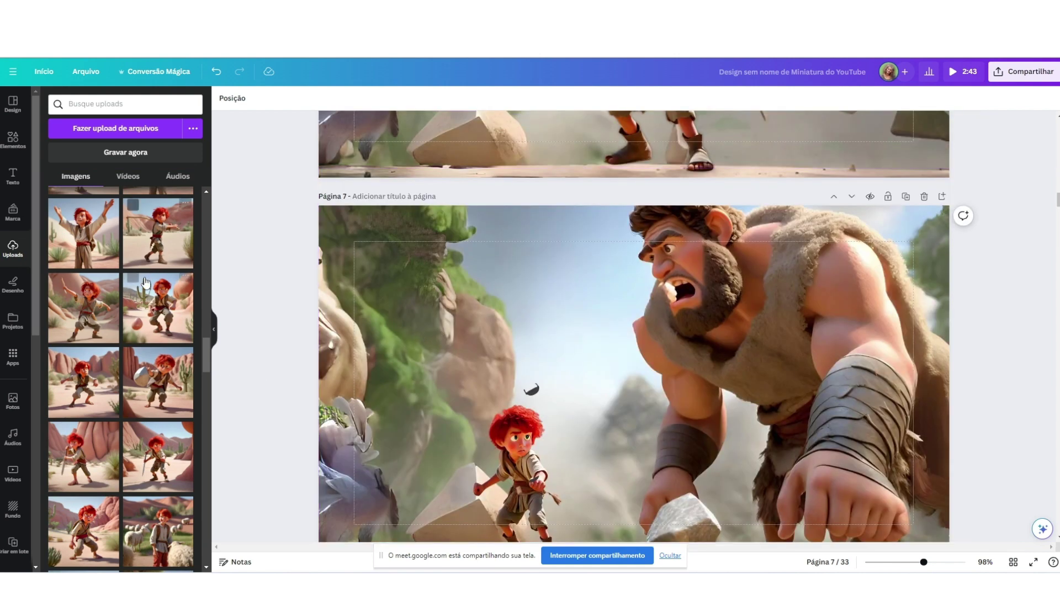
{"action": "scroll", "coordinate": [134, 296], "scroll_direction": "up", "scroll_amount": 1}
{"action": "scroll", "coordinate": [133, 296], "scroll_direction": "up", "scroll_amount": 5}
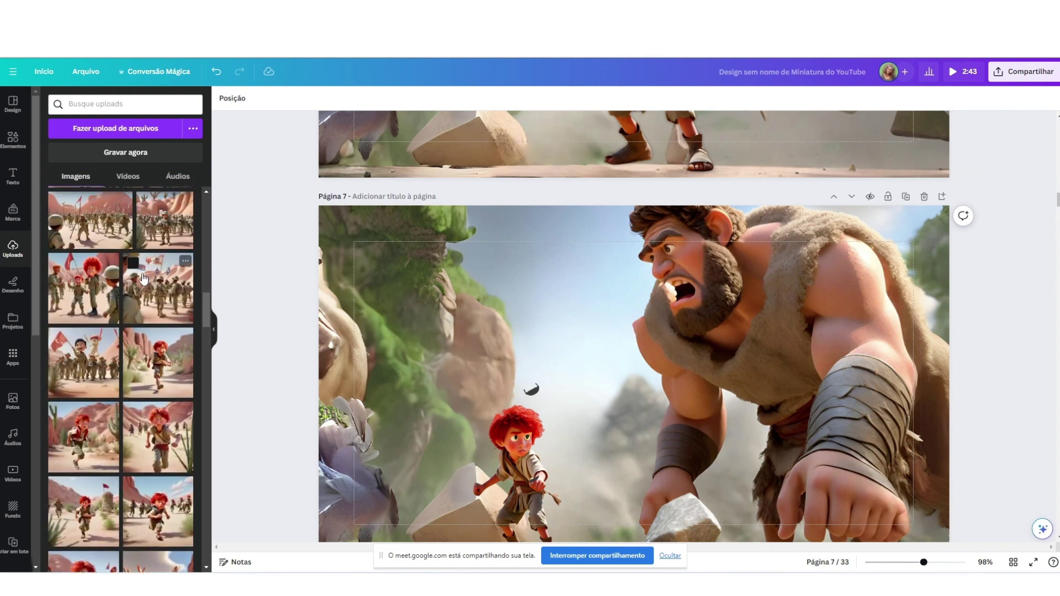
{"action": "scroll", "coordinate": [143, 278], "scroll_direction": "up", "scroll_amount": 5}
{"action": "scroll", "coordinate": [132, 287], "scroll_direction": "up", "scroll_amount": 5}
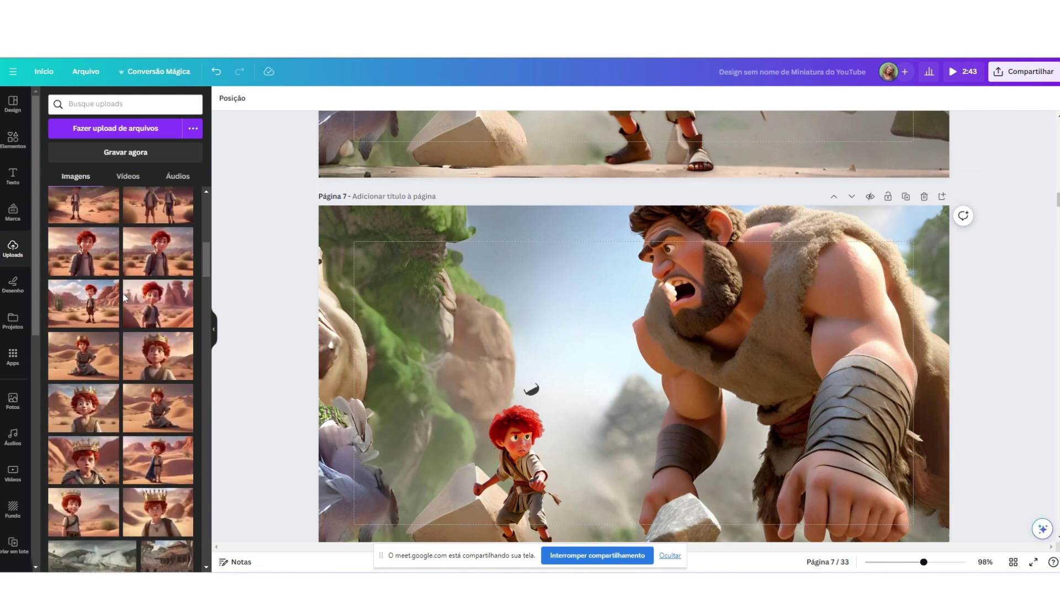
{"action": "scroll", "coordinate": [123, 298], "scroll_direction": "down", "scroll_amount": 10}
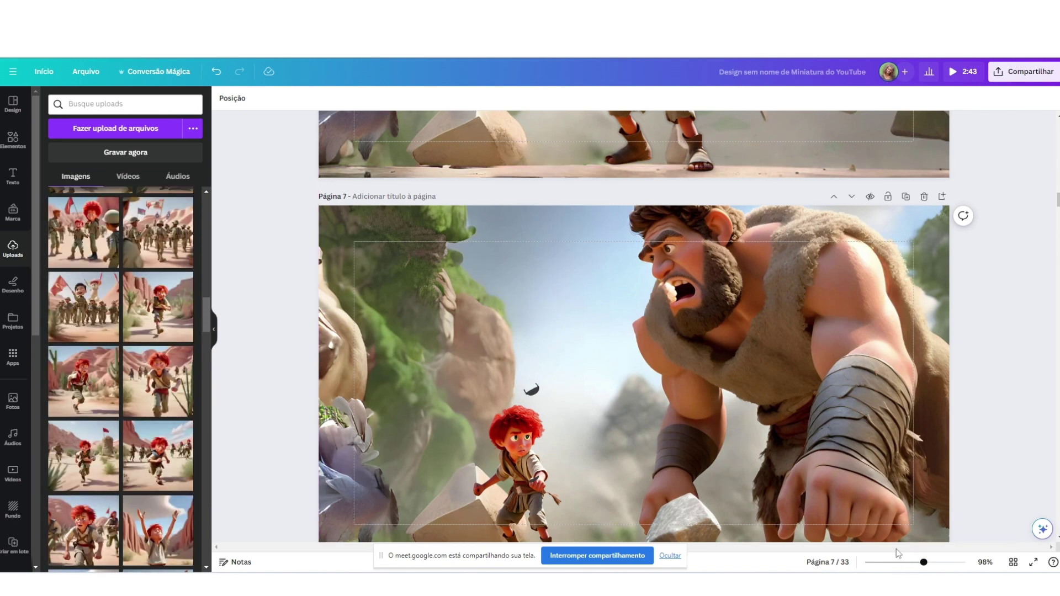
{"action": "scroll", "coordinate": [692, 312], "scroll_direction": "up", "scroll_amount": 5}
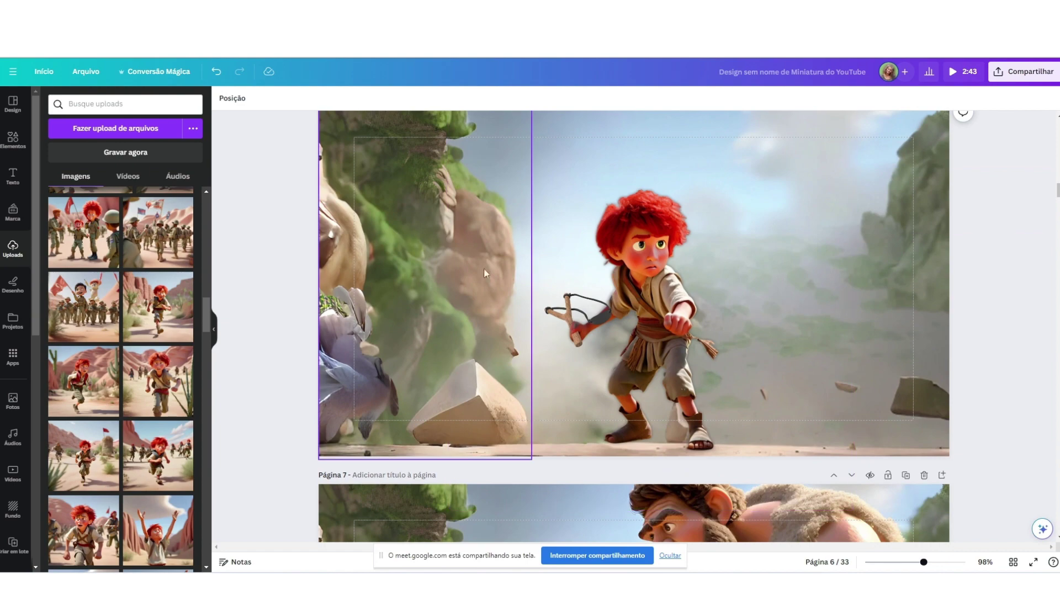
{"action": "scroll", "coordinate": [635, 298], "scroll_direction": "down", "scroll_amount": 7}
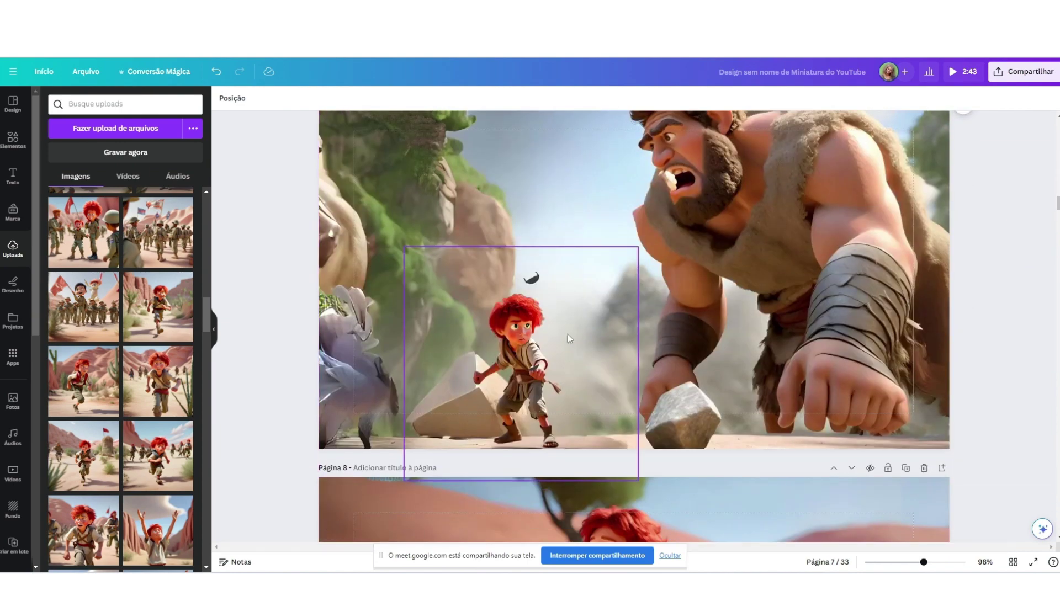
{"action": "left_click", "coordinate": [756, 299]}
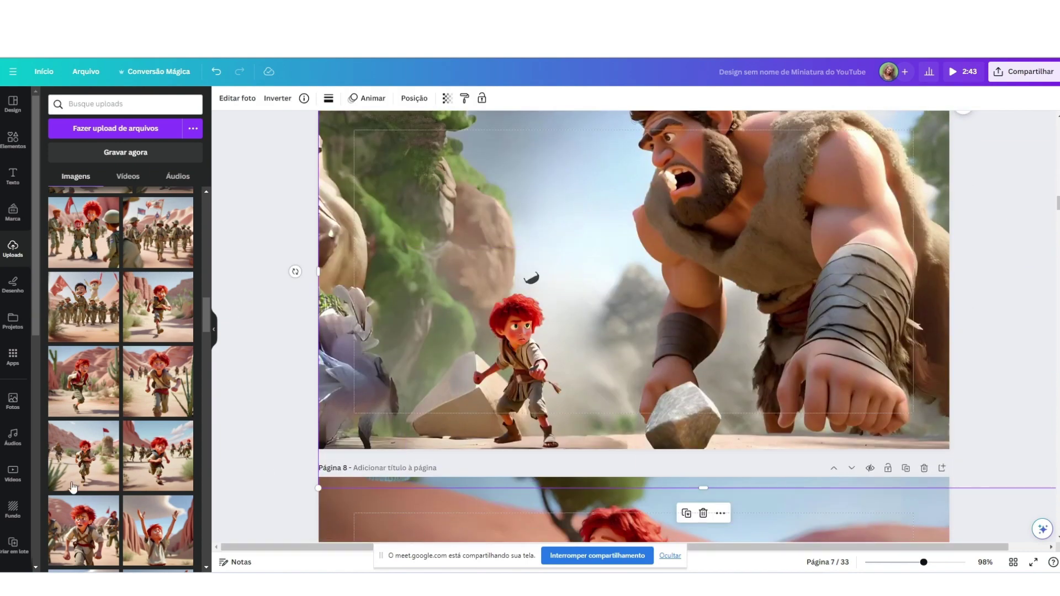
Step: Add the uploaded image of the crouching giant facing the boy with a metal ball to page 7
{"action": "scroll", "coordinate": [72, 487], "scroll_direction": "down", "scroll_amount": 10}
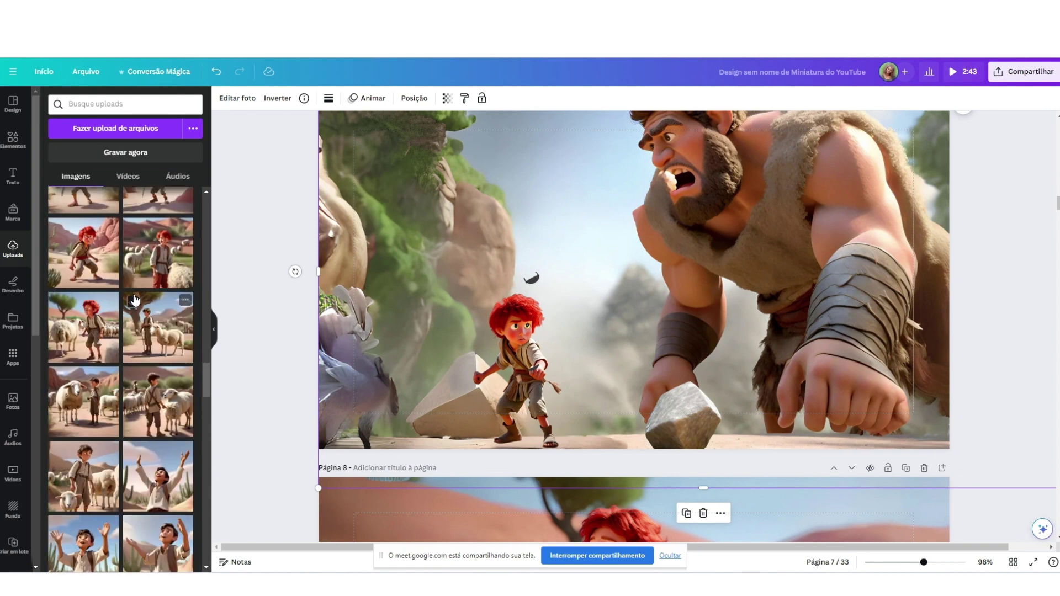
{"action": "scroll", "coordinate": [134, 298], "scroll_direction": "down", "scroll_amount": 10}
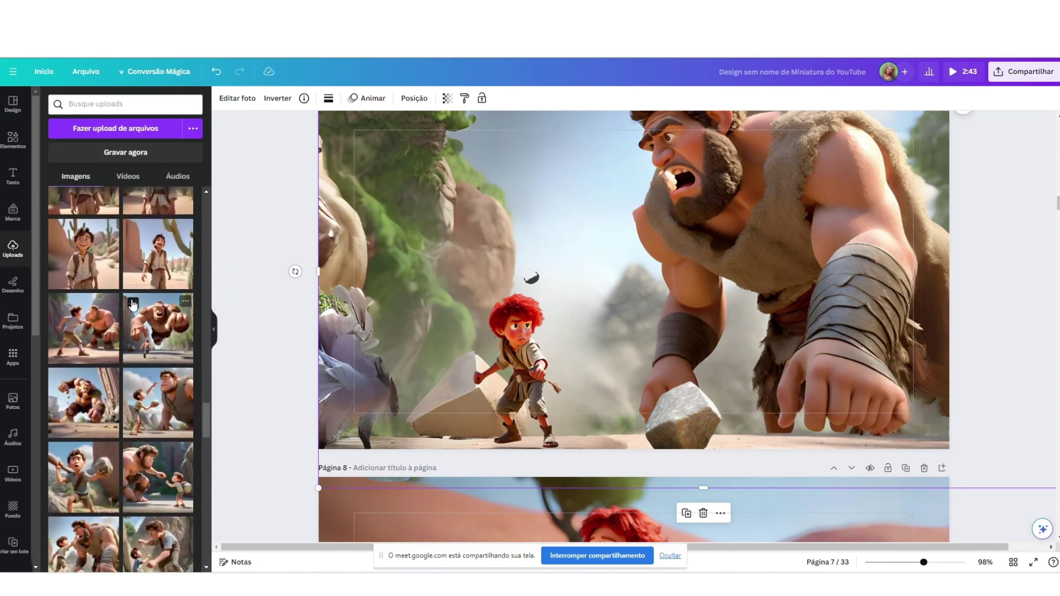
{"action": "scroll", "coordinate": [148, 366], "scroll_direction": "down", "scroll_amount": 2}
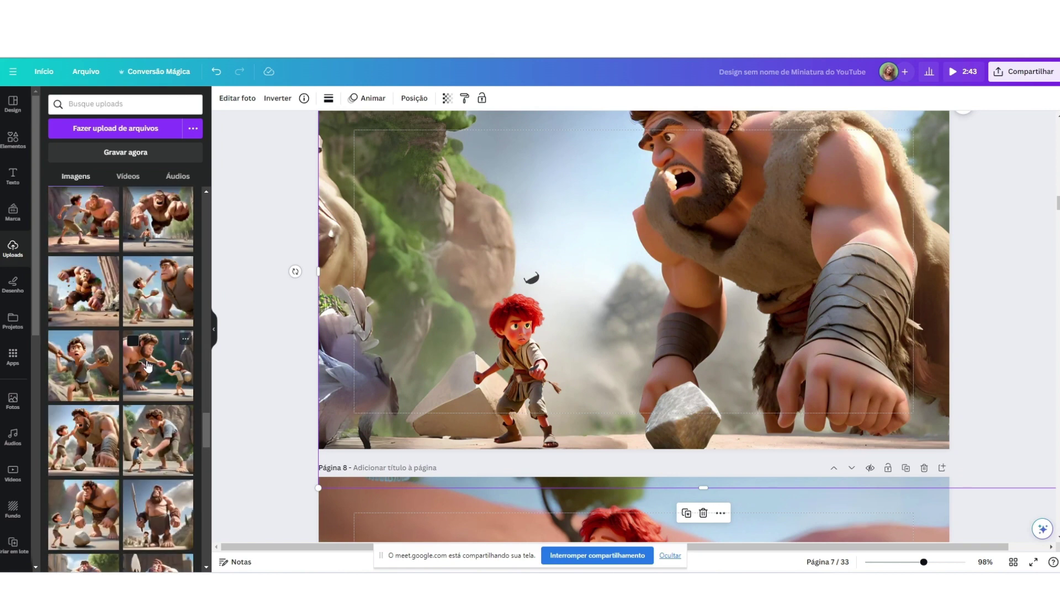
{"action": "left_click", "coordinate": [148, 366]}
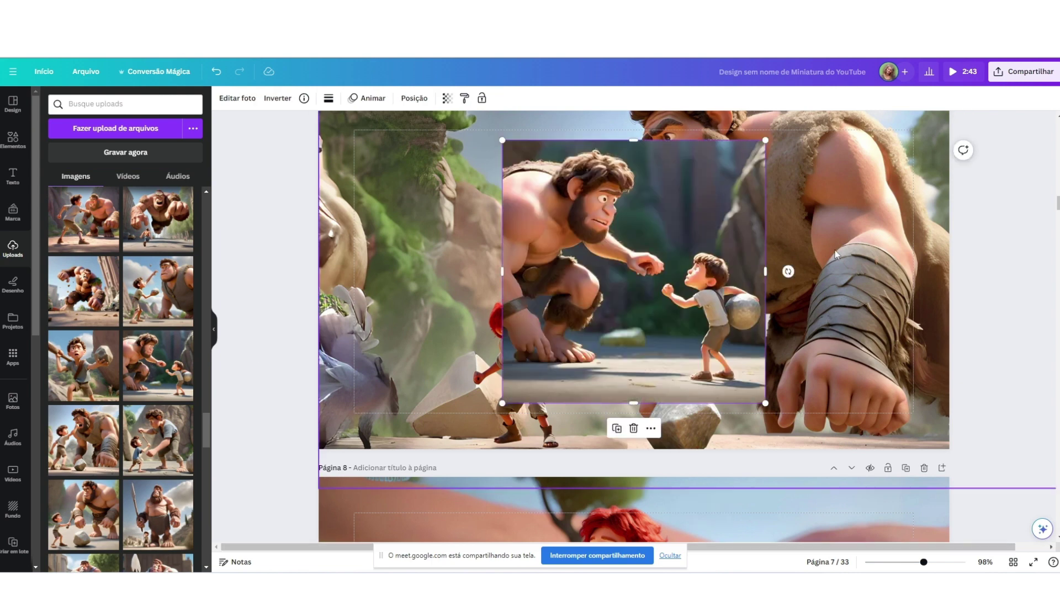
Step: Insert a blank page after page 7, move the crouching giant image onto it and enlarge it slightly
{"action": "scroll", "coordinate": [912, 207], "scroll_direction": "up", "scroll_amount": 1}
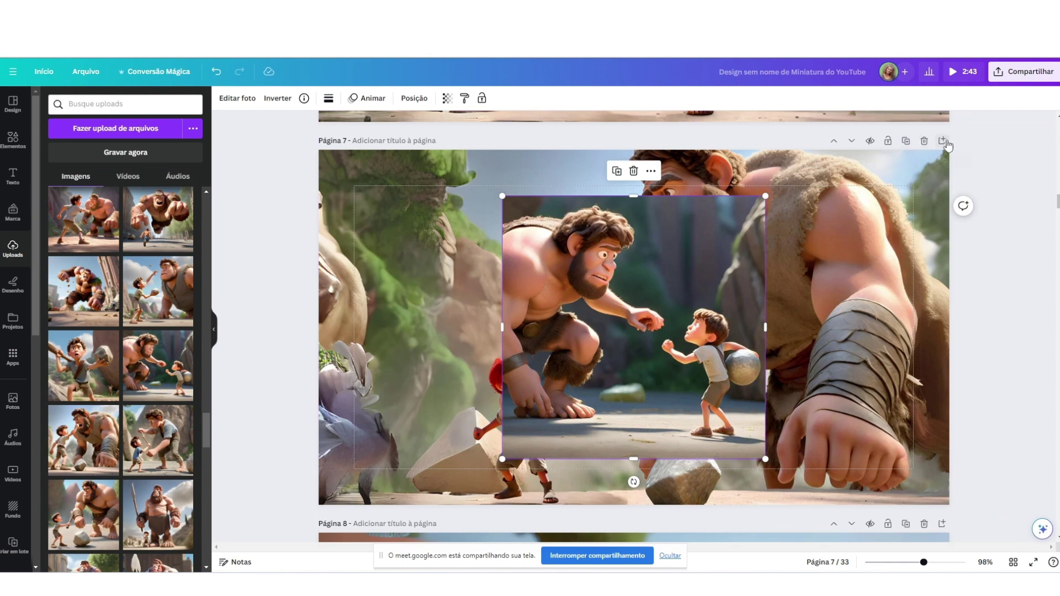
{"action": "left_click", "coordinate": [941, 142]}
{"action": "scroll", "coordinate": [580, 199], "scroll_direction": "up", "scroll_amount": 3}
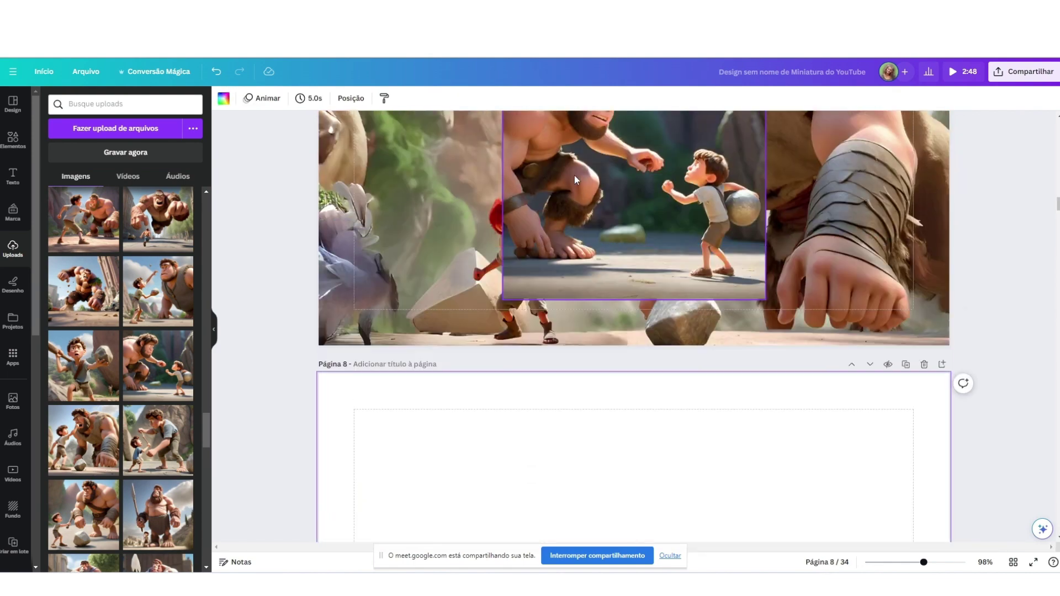
{"action": "left_click_drag", "start_coordinate": [574, 175], "coordinate": [482, 442]}
{"action": "scroll", "coordinate": [482, 196], "scroll_direction": "down", "scroll_amount": 2}
{"action": "scroll", "coordinate": [481, 196], "scroll_direction": "down", "scroll_amount": 2}
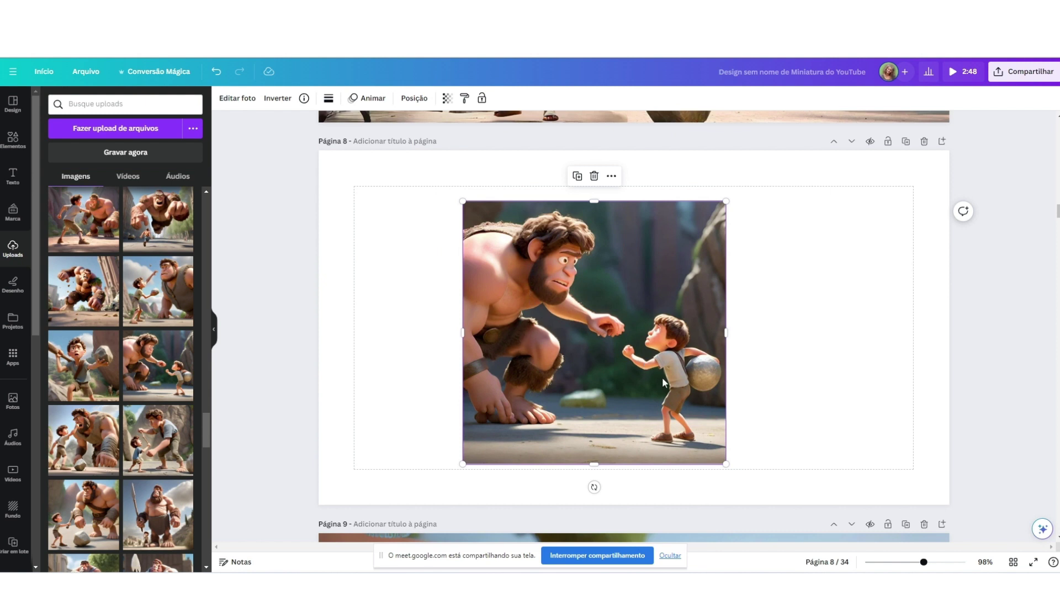
{"action": "left_click_drag", "start_coordinate": [727, 465], "coordinate": [754, 491]}
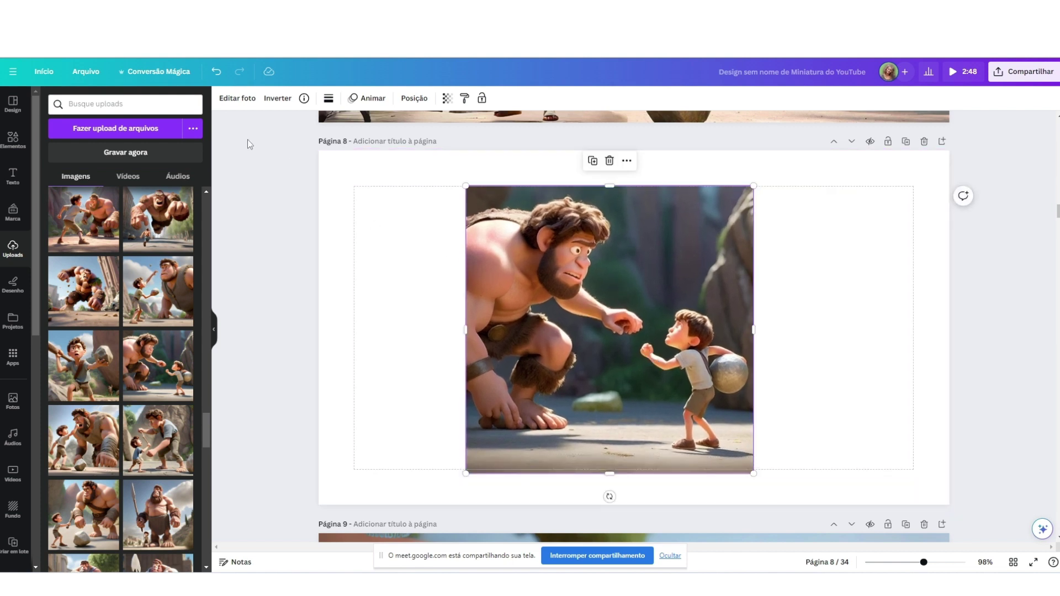
Step: Separate the giant and boy from the page 8 image's background with Captura Mágica and shift the captured figures slightly right
{"action": "left_click", "coordinate": [238, 100]}
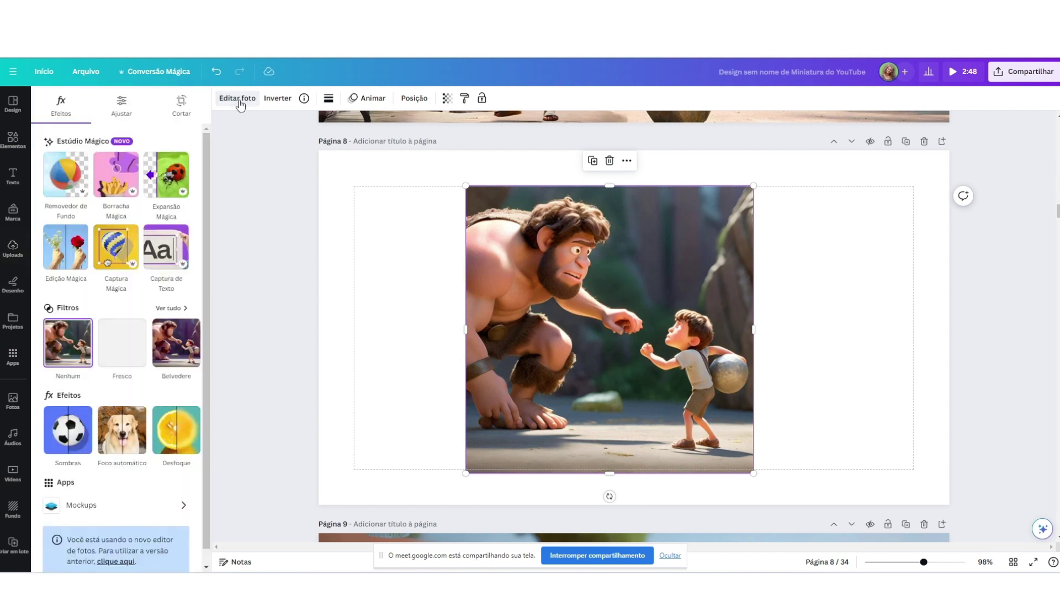
{"action": "left_click", "coordinate": [113, 254]}
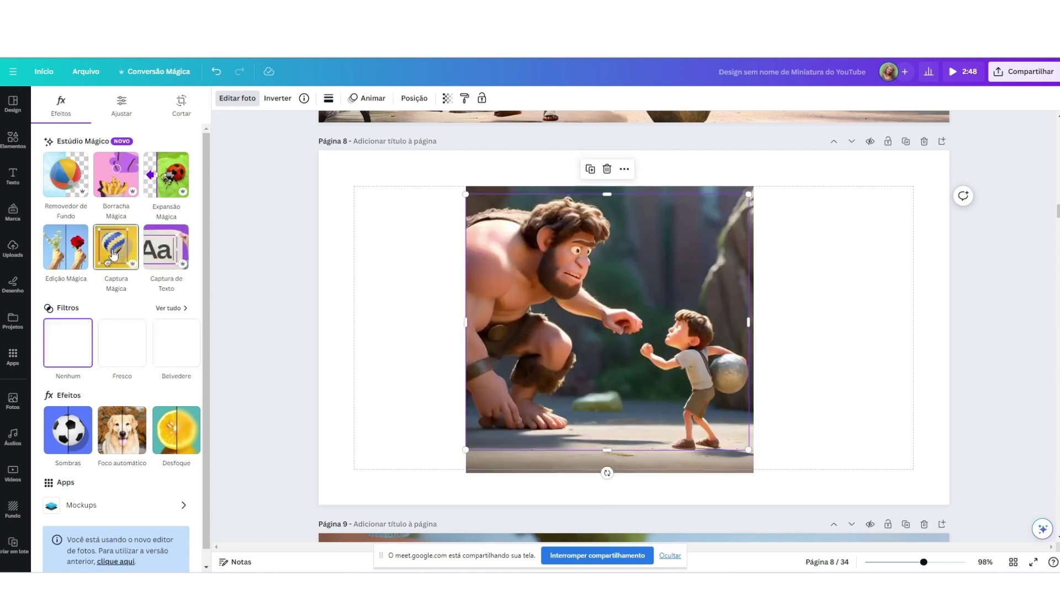
{"action": "left_click_drag", "start_coordinate": [527, 323], "coordinate": [584, 312]}
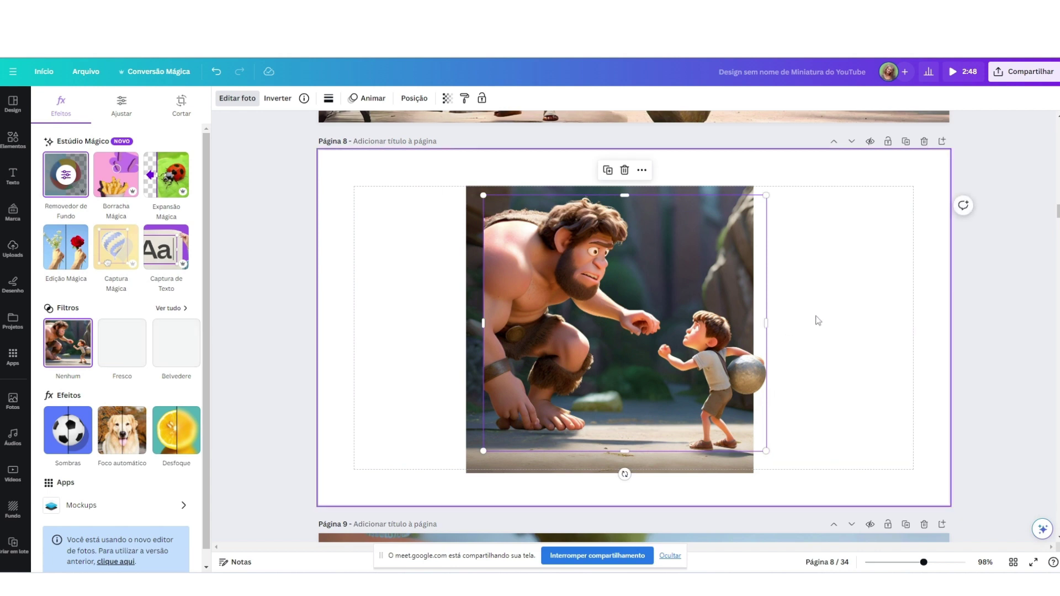
Step: Crop the boy out of the captured figures on page 8 and erase his leftover fist with Borracha Mágica
{"action": "left_click_drag", "start_coordinate": [768, 324], "coordinate": [654, 363]}
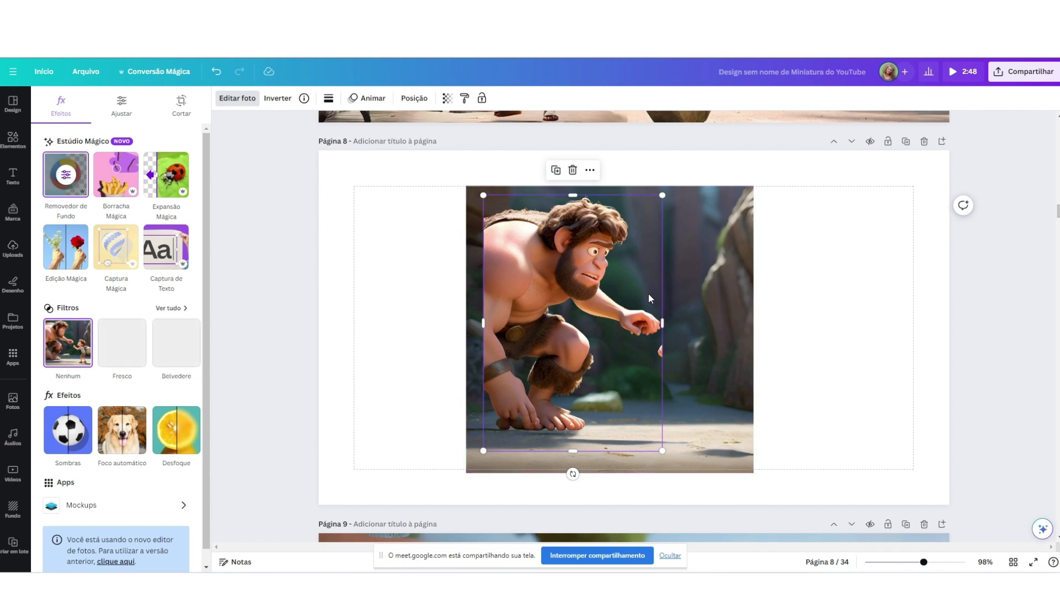
{"action": "left_click", "coordinate": [115, 177]}
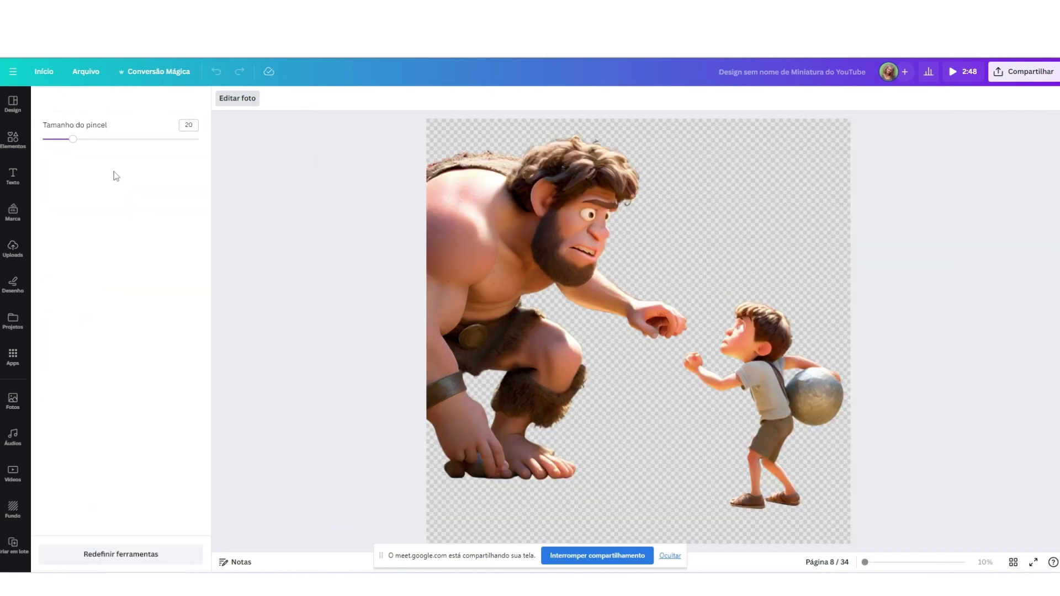
{"action": "mouse_move", "coordinate": [685, 380]}
{"action": "left_mouse_down"}
{"action": "mouse_move", "coordinate": [684, 350]}
{"action": "mouse_move", "coordinate": [702, 381]}
{"action": "mouse_move", "coordinate": [697, 371]}
{"action": "left_mouse_up"}
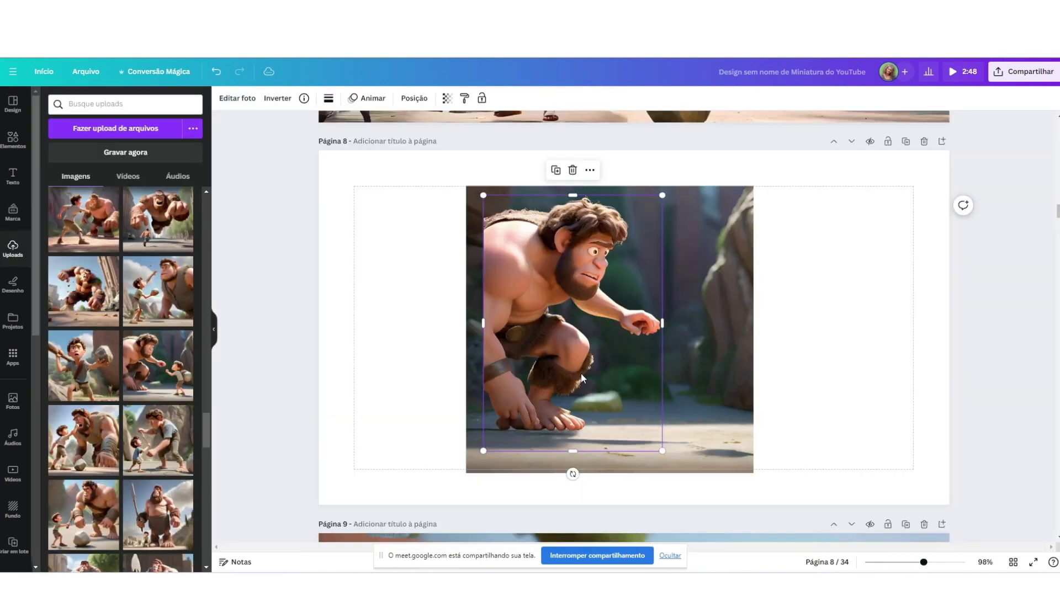
Step: Rotate the giant cutout about 90° counterclockwise and position him lying on his back along the ground of the page 8 background
{"action": "mouse_move", "coordinate": [581, 373]}
{"action": "left_mouse_down"}
{"action": "mouse_move", "coordinate": [800, 366]}
{"action": "mouse_move", "coordinate": [562, 367]}
{"action": "mouse_move", "coordinate": [603, 379]}
{"action": "left_mouse_up"}
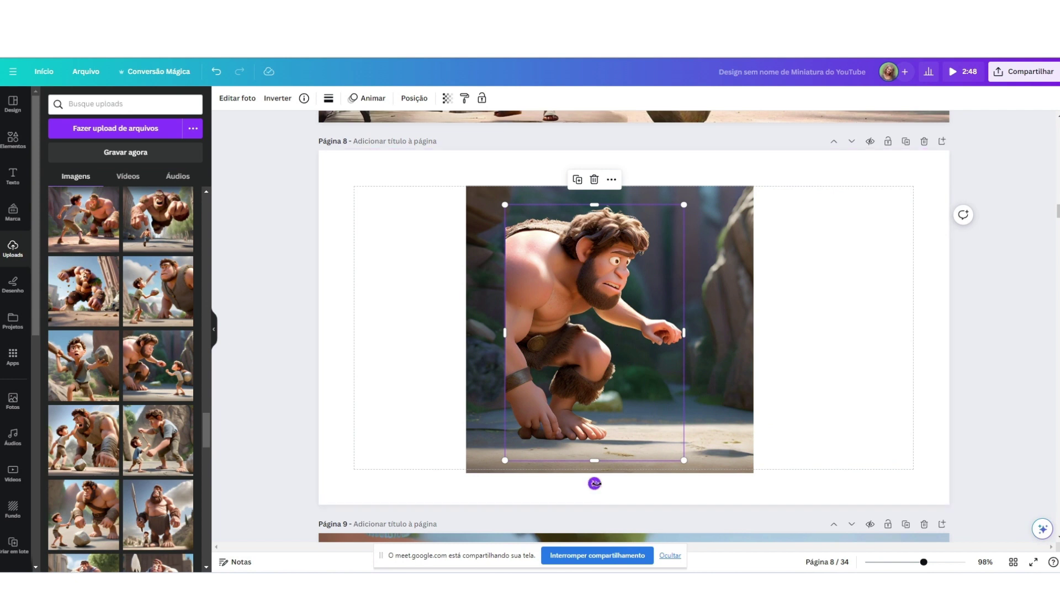
{"action": "left_click_drag", "start_coordinate": [594, 484], "coordinate": [756, 343]}
{"action": "left_click_drag", "start_coordinate": [648, 305], "coordinate": [639, 371]}
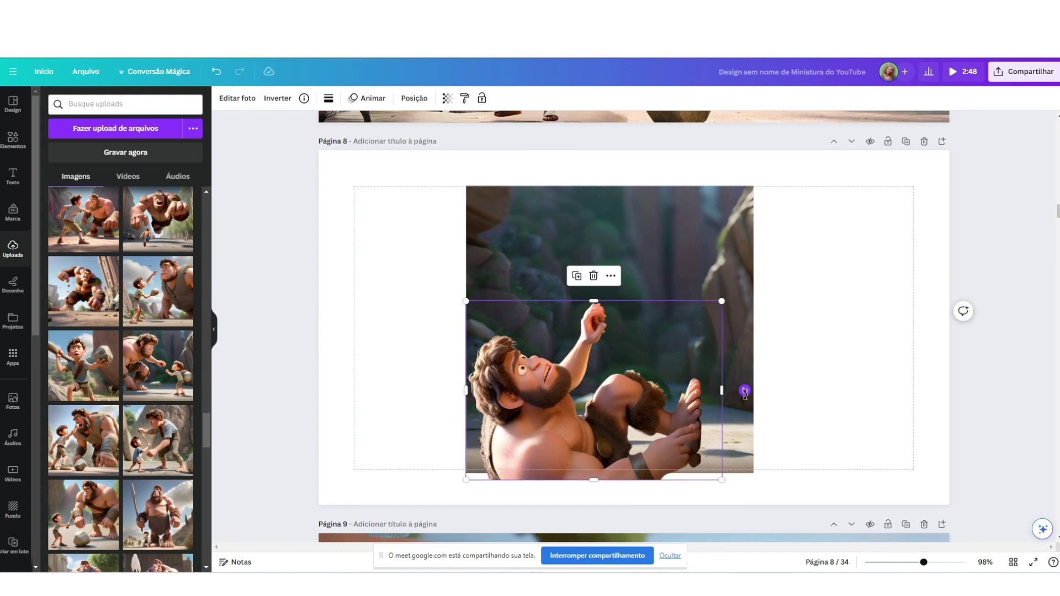
Step: Replace the crouching giant composition on page 8 with the uploaded image of the boy reaching into the shouting giant's mouth
{"action": "left_click_drag", "start_coordinate": [747, 391], "coordinate": [595, 457]}
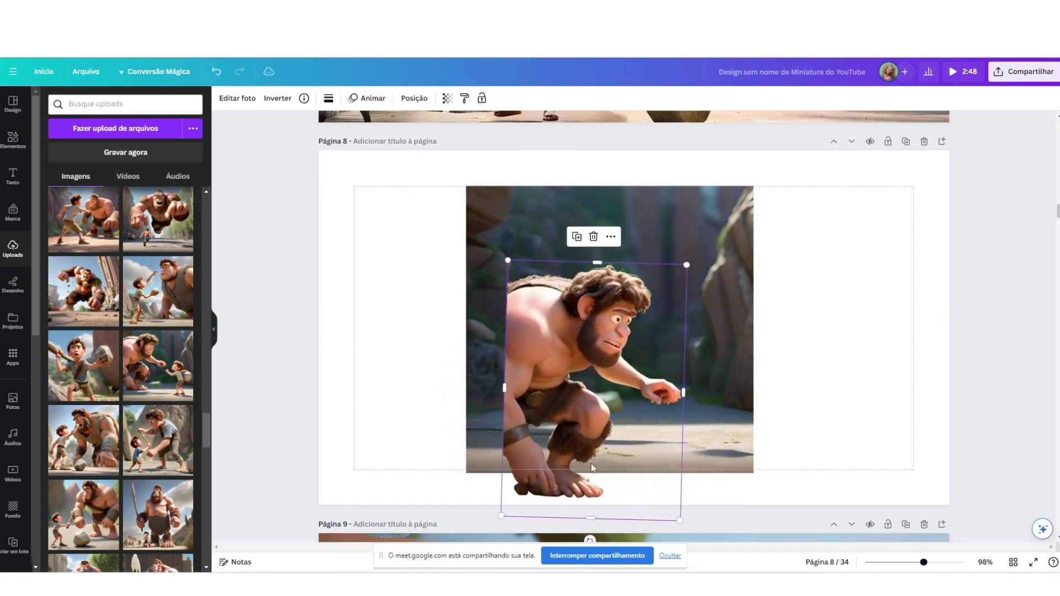
{"action": "scroll", "coordinate": [82, 359], "scroll_direction": "down", "scroll_amount": 1}
{"action": "left_click", "coordinate": [83, 384]}
{"action": "left_click_drag", "start_coordinate": [681, 349], "coordinate": [657, 346]}
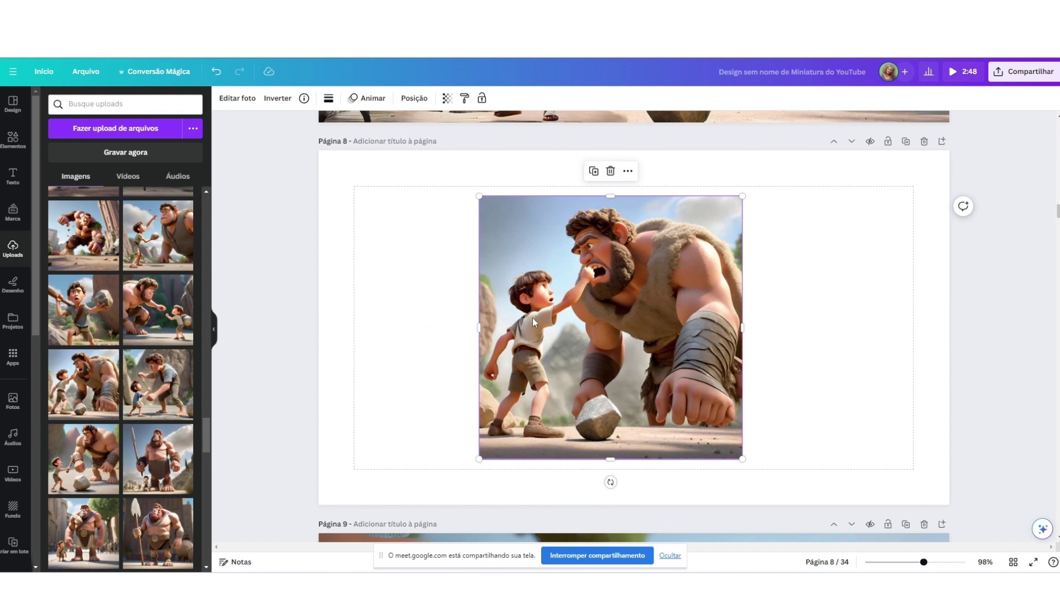
{"action": "left_click_drag", "start_coordinate": [523, 257], "coordinate": [525, 261]}
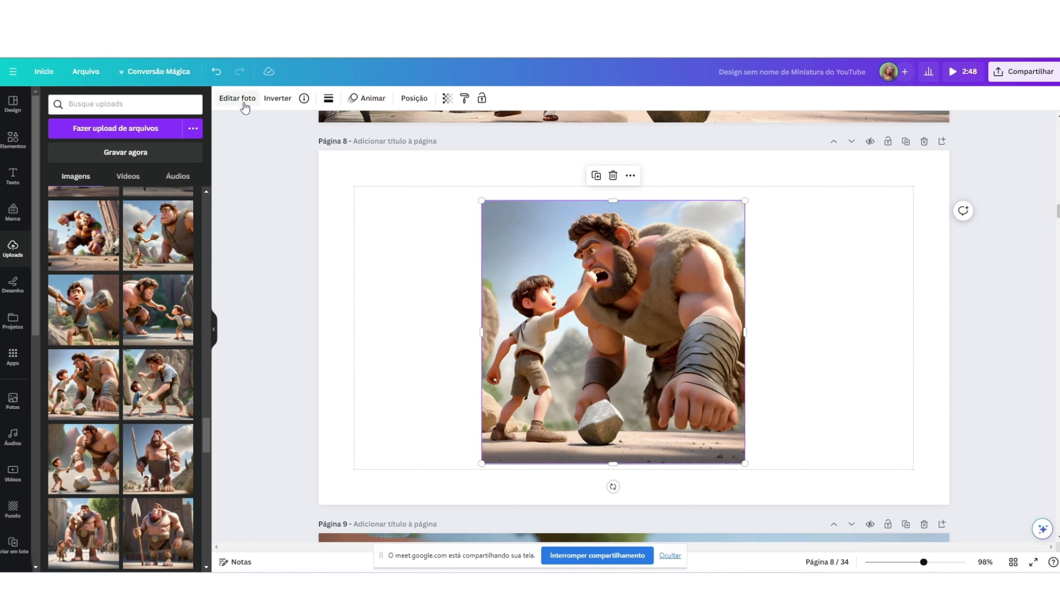
Step: Erase the boy's raised forearm and fist in front of the giant's mouth with Borracha Mágica at brush size 13
{"action": "left_click", "coordinate": [247, 99]}
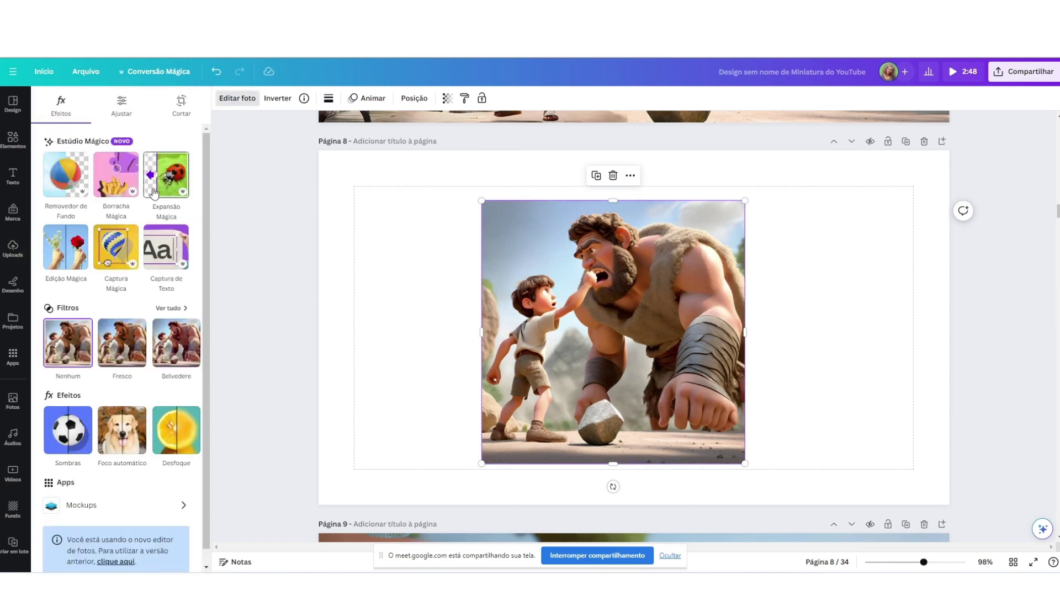
{"action": "left_click", "coordinate": [121, 182]}
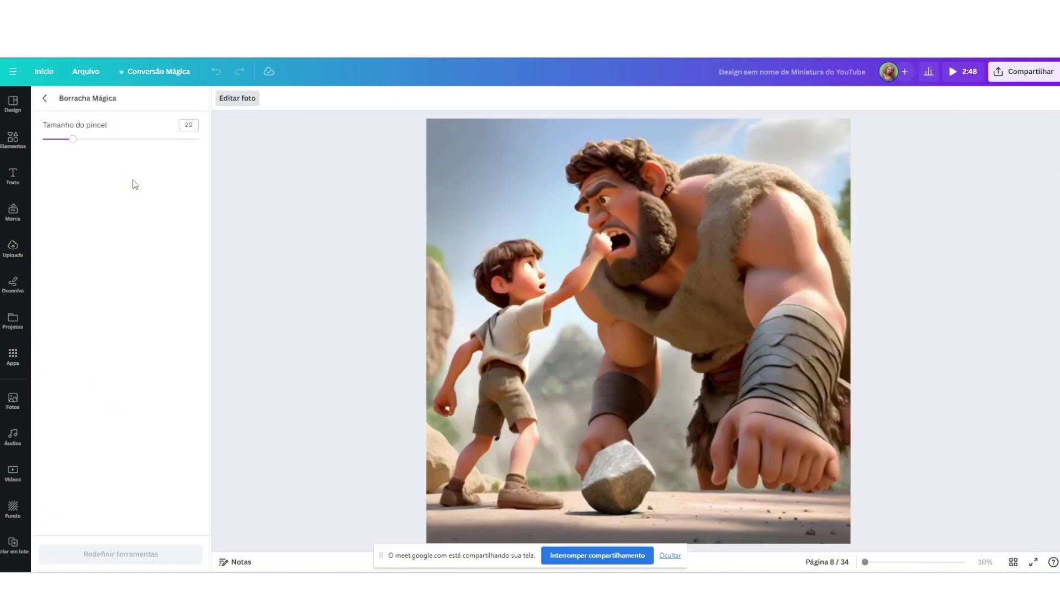
{"action": "left_click", "coordinate": [61, 140]}
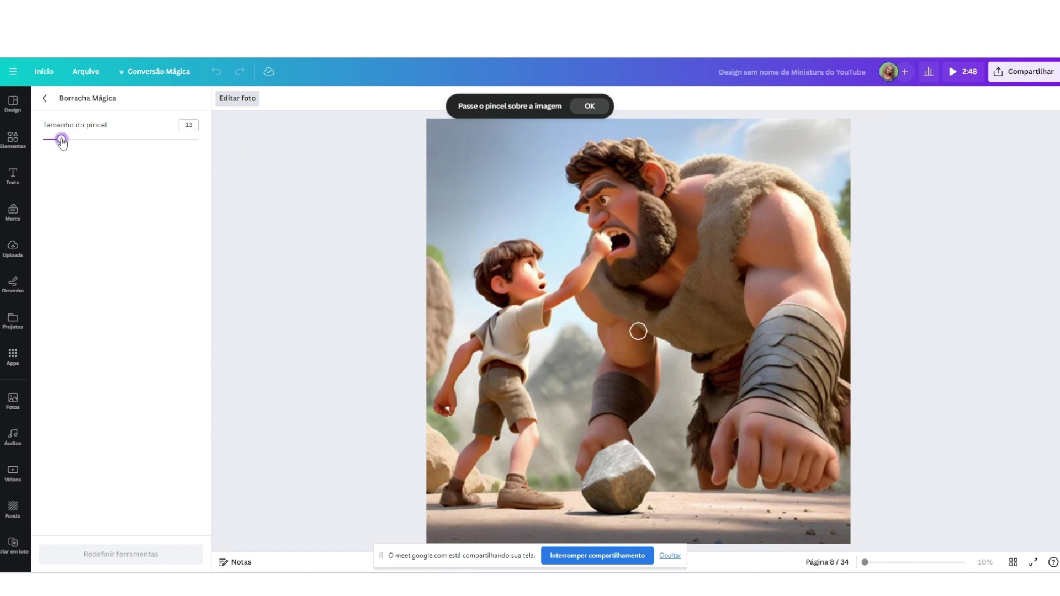
{"action": "mouse_move", "coordinate": [603, 249]}
{"action": "left_mouse_down"}
{"action": "mouse_move", "coordinate": [556, 305]}
{"action": "mouse_move", "coordinate": [523, 454]}
{"action": "mouse_move", "coordinate": [531, 482]}
{"action": "mouse_move", "coordinate": [557, 503]}
{"action": "mouse_move", "coordinate": [520, 501]}
{"action": "mouse_move", "coordinate": [531, 495]}
{"action": "mouse_move", "coordinate": [548, 332]}
{"action": "mouse_move", "coordinate": [538, 207]}
{"action": "mouse_move", "coordinate": [549, 345]}
{"action": "left_mouse_up"}
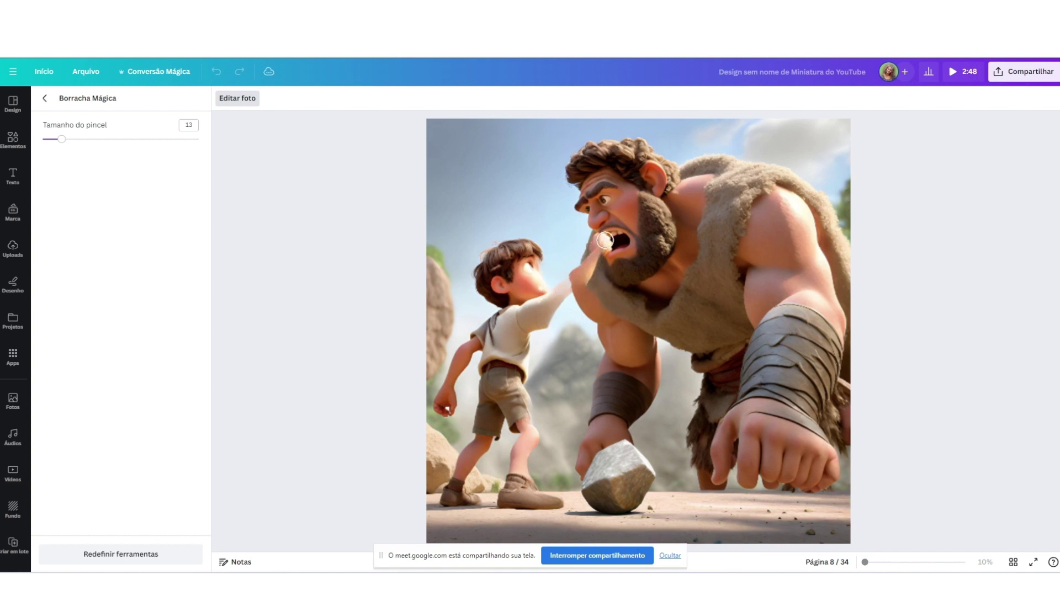
{"action": "left_click_drag", "start_coordinate": [604, 245], "coordinate": [579, 282]}
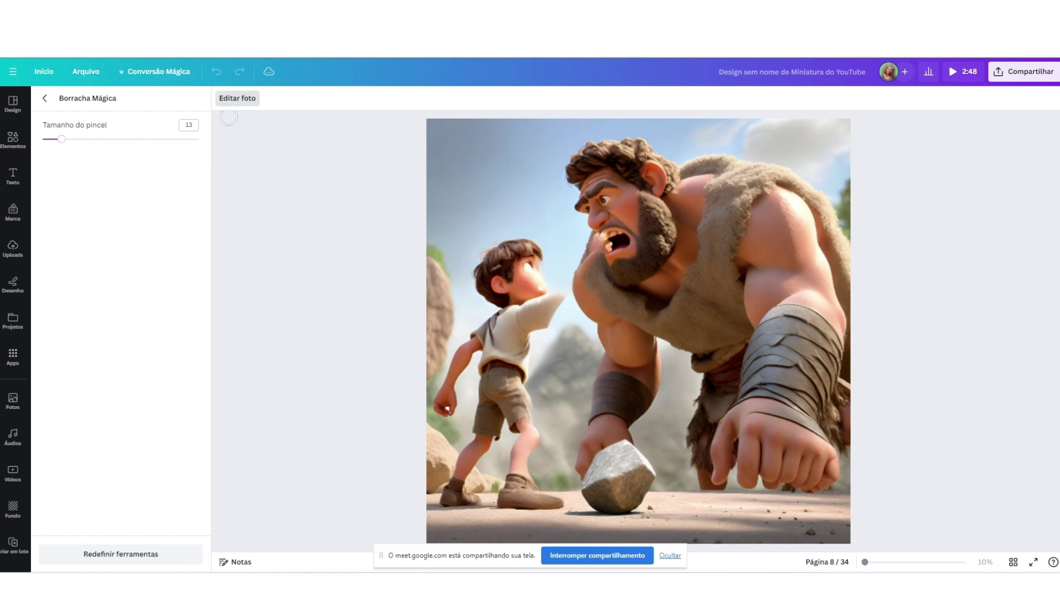
{"action": "left_click", "coordinate": [237, 99]}
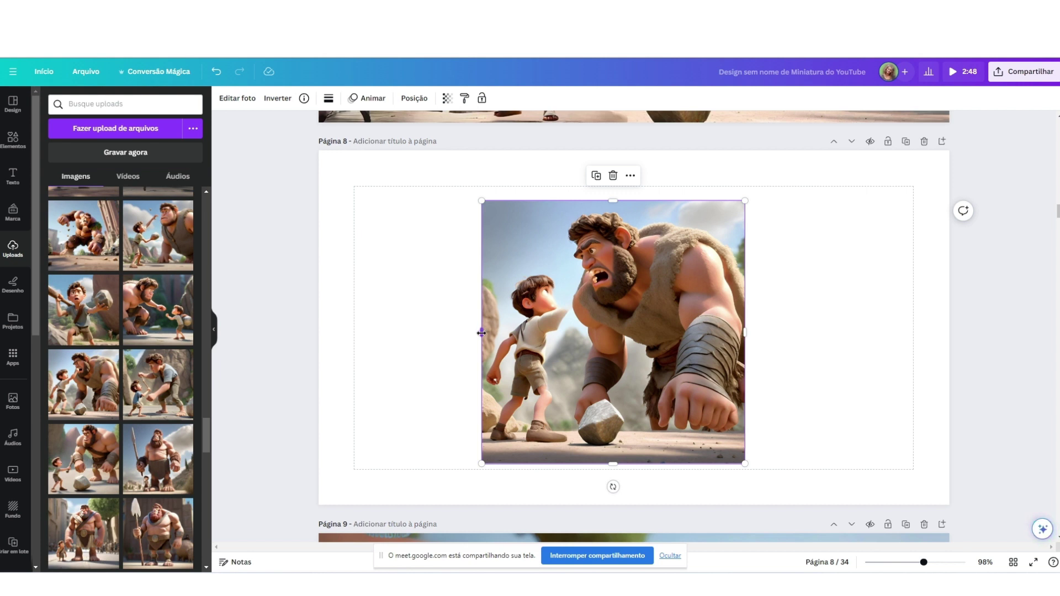
Step: Separate the figures from the page 8 background with Captura Mágica and crop them to just the giant, shifted right
{"action": "left_click_drag", "start_coordinate": [481, 333], "coordinate": [437, 315]}
{"action": "left_click_drag", "start_coordinate": [458, 243], "coordinate": [496, 270]}
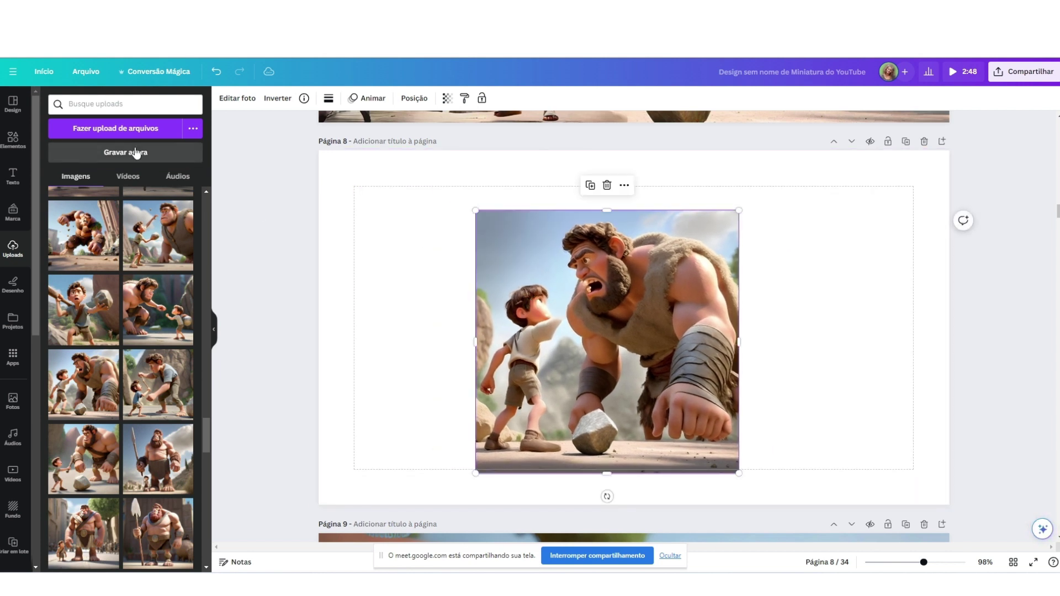
{"action": "left_click", "coordinate": [242, 99]}
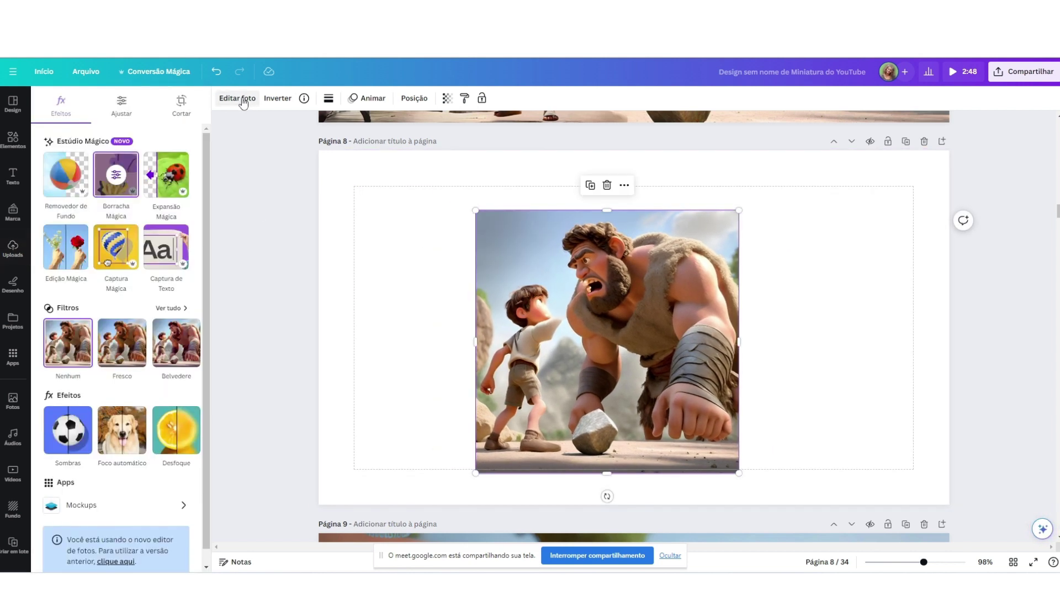
{"action": "left_click", "coordinate": [97, 250]}
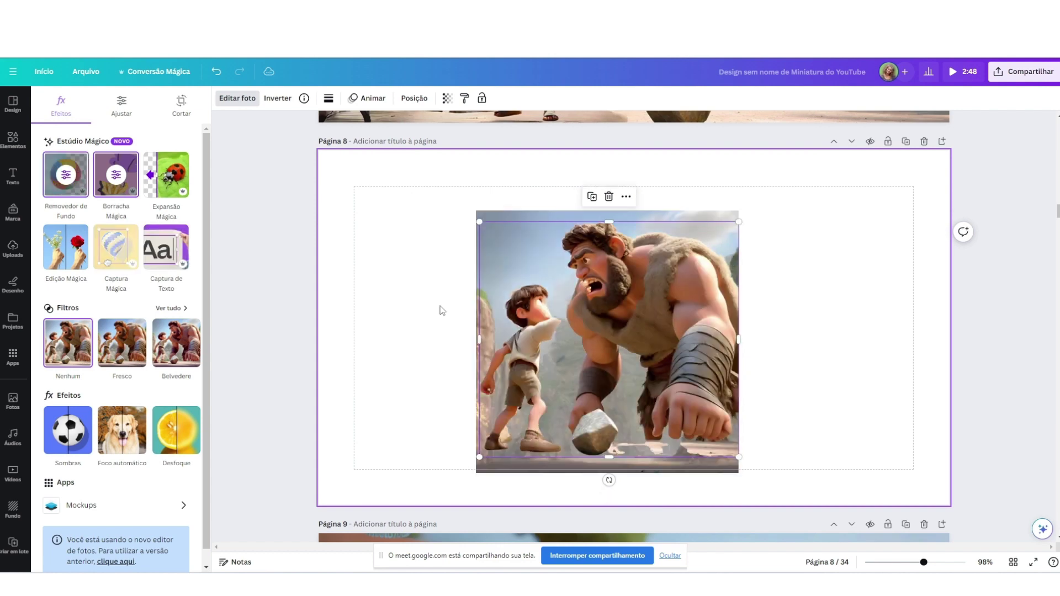
{"action": "left_click_drag", "start_coordinate": [678, 329], "coordinate": [723, 359]}
{"action": "left_click_drag", "start_coordinate": [584, 338], "coordinate": [665, 357]}
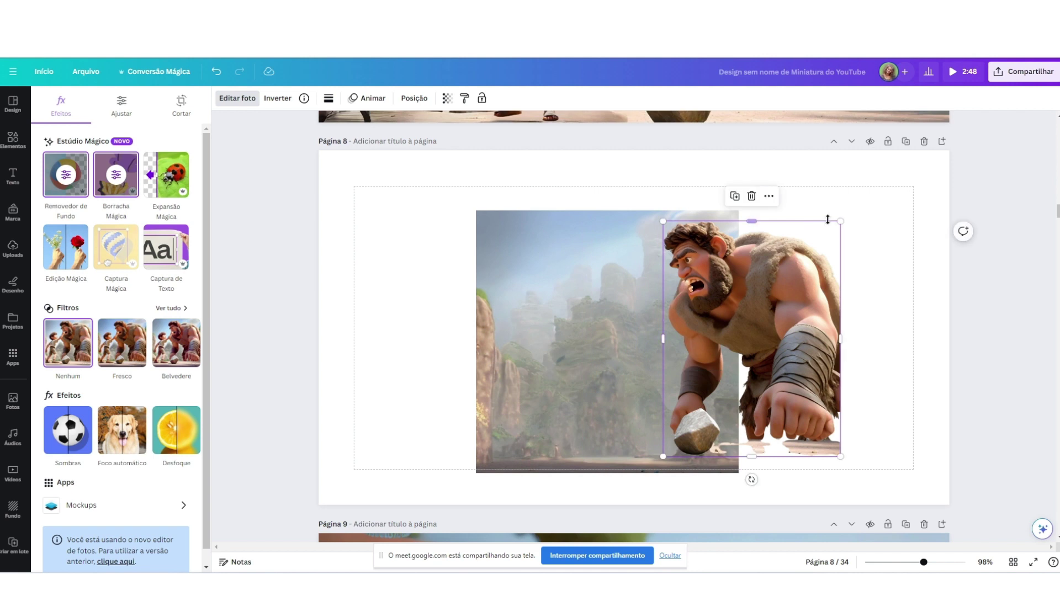
Step: Enlarge the misty cliff background on page 8 slightly and reposition it left of the giant
{"action": "left_click", "coordinate": [515, 341]}
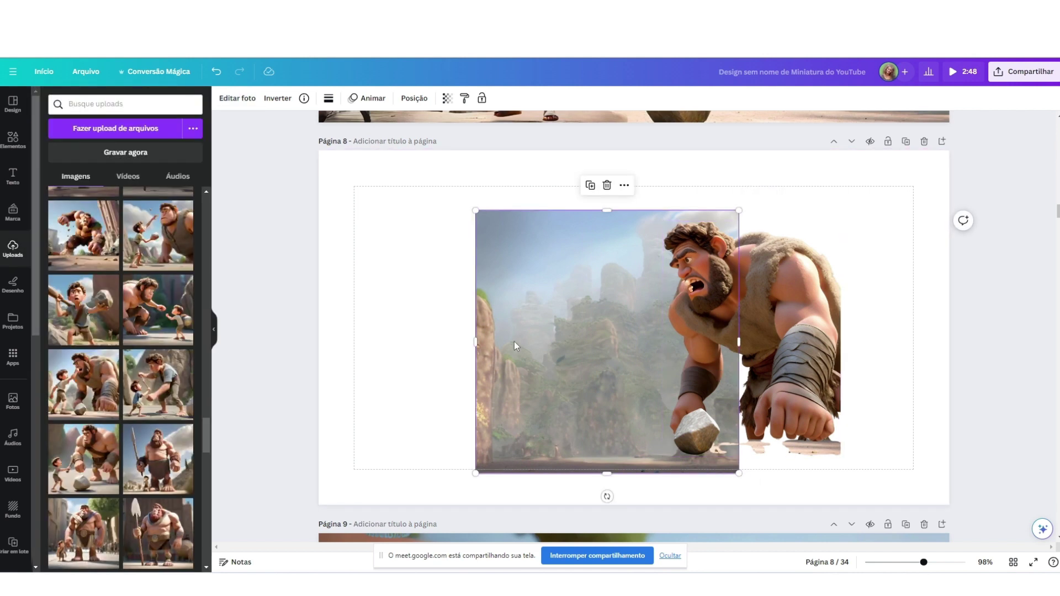
{"action": "left_click_drag", "start_coordinate": [515, 341], "coordinate": [432, 361]}
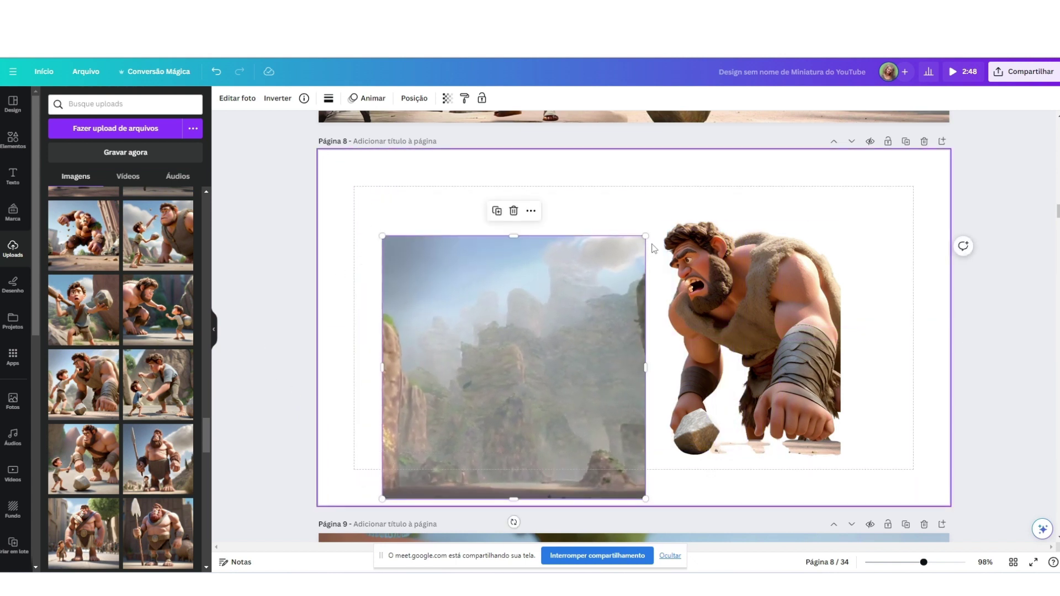
{"action": "left_click_drag", "start_coordinate": [646, 235], "coordinate": [790, 223]}
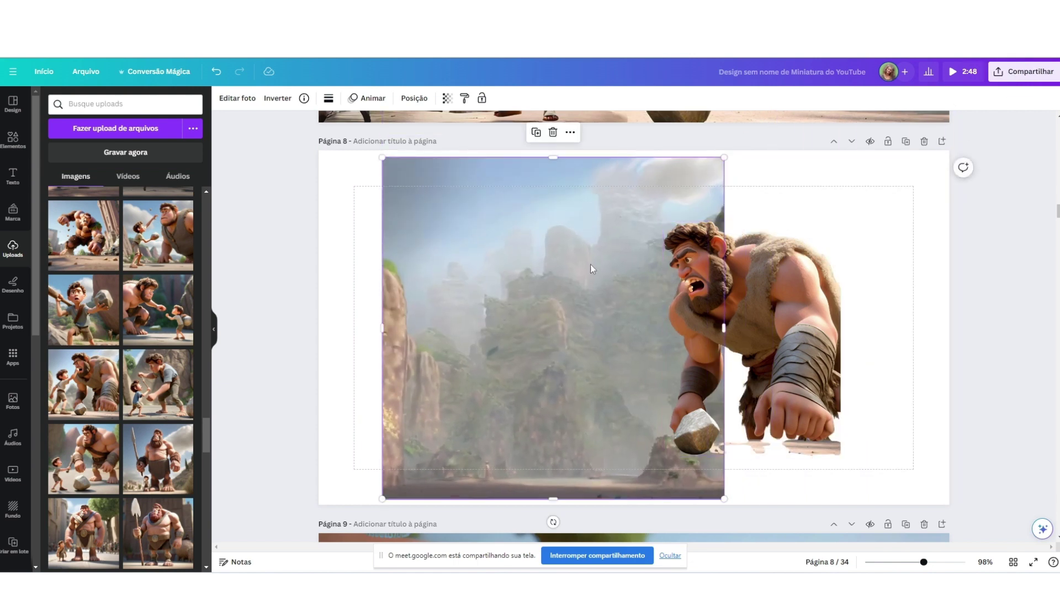
{"action": "left_click_drag", "start_coordinate": [724, 159], "coordinate": [688, 193]}
{"action": "left_click_drag", "start_coordinate": [480, 360], "coordinate": [525, 346]}
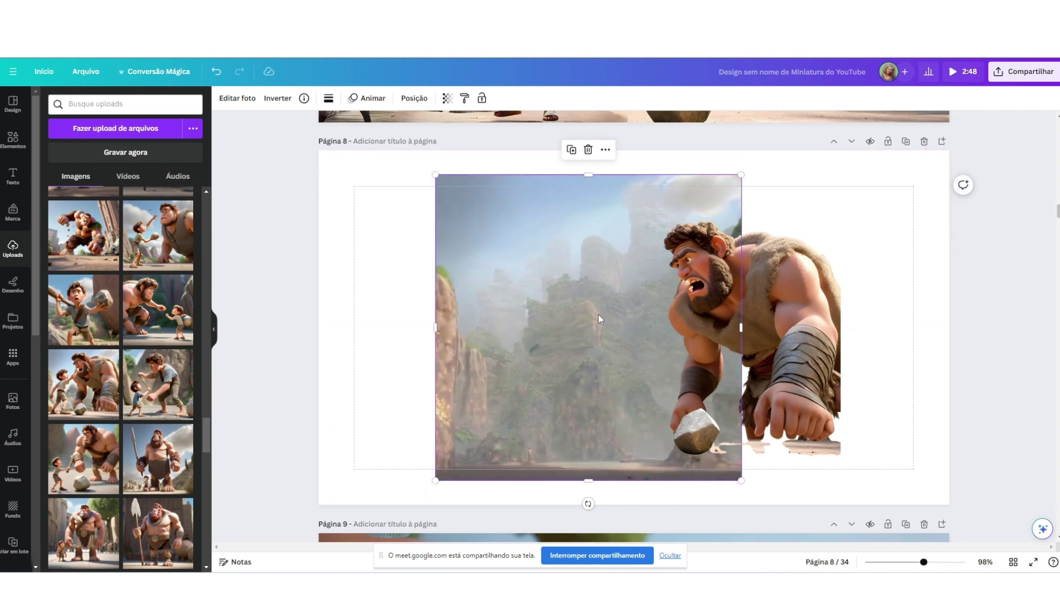
Step: Expand the cliff background to 16:9 with Expansão Mágica and apply the third generated result
{"action": "left_click", "coordinate": [238, 99]}
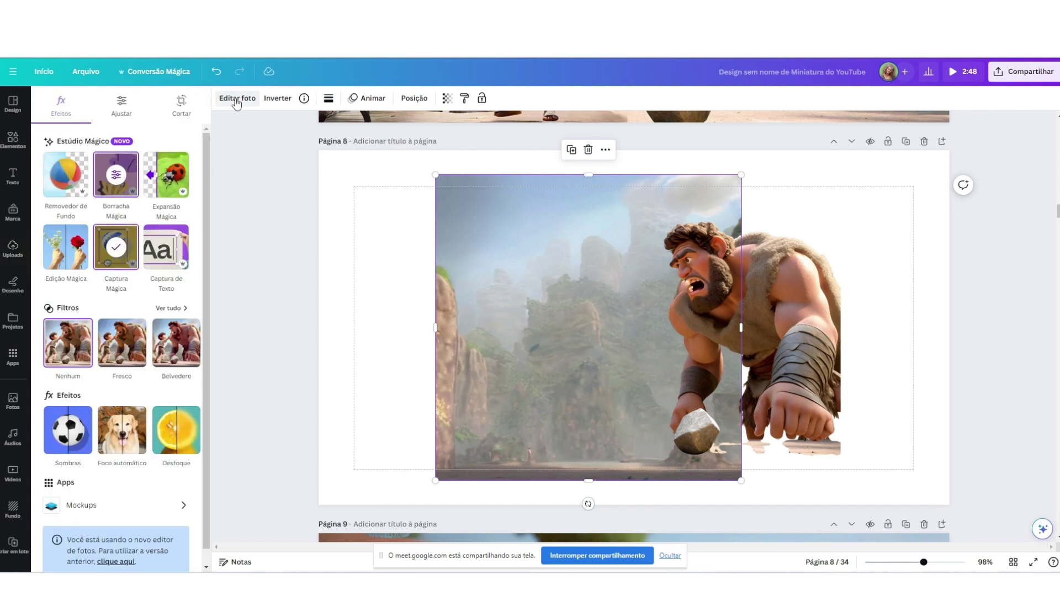
{"action": "left_click", "coordinate": [172, 182]}
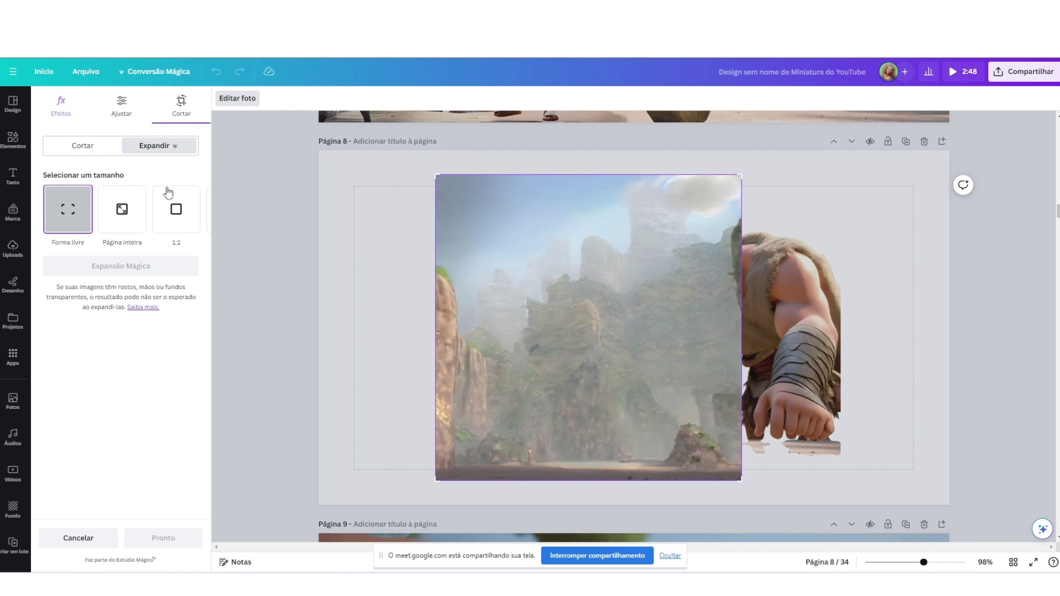
{"action": "left_click", "coordinate": [196, 211]}
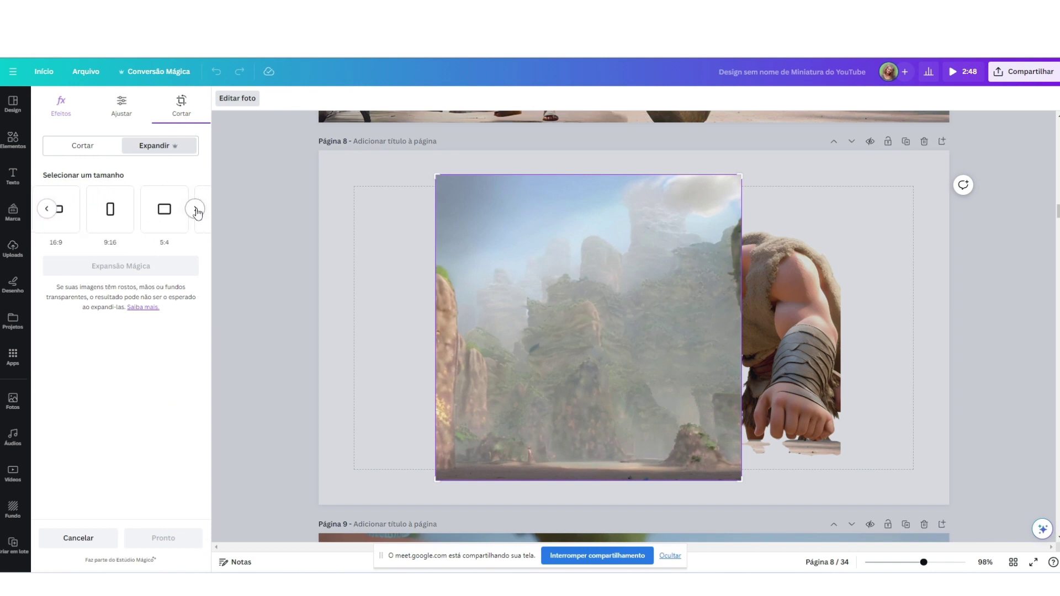
{"action": "left_click", "coordinate": [67, 215]}
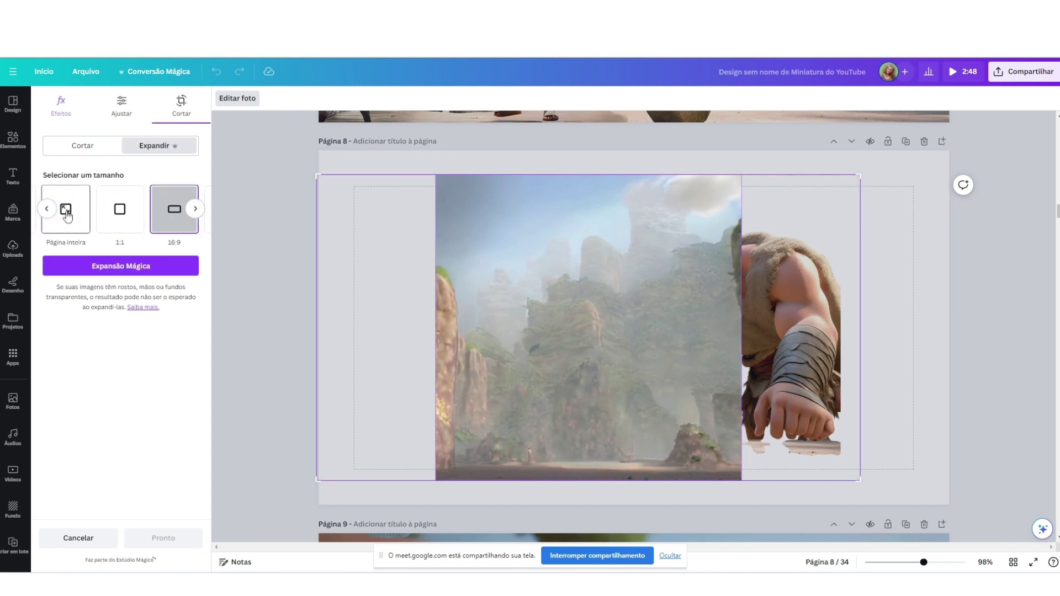
{"action": "left_click", "coordinate": [134, 268]}
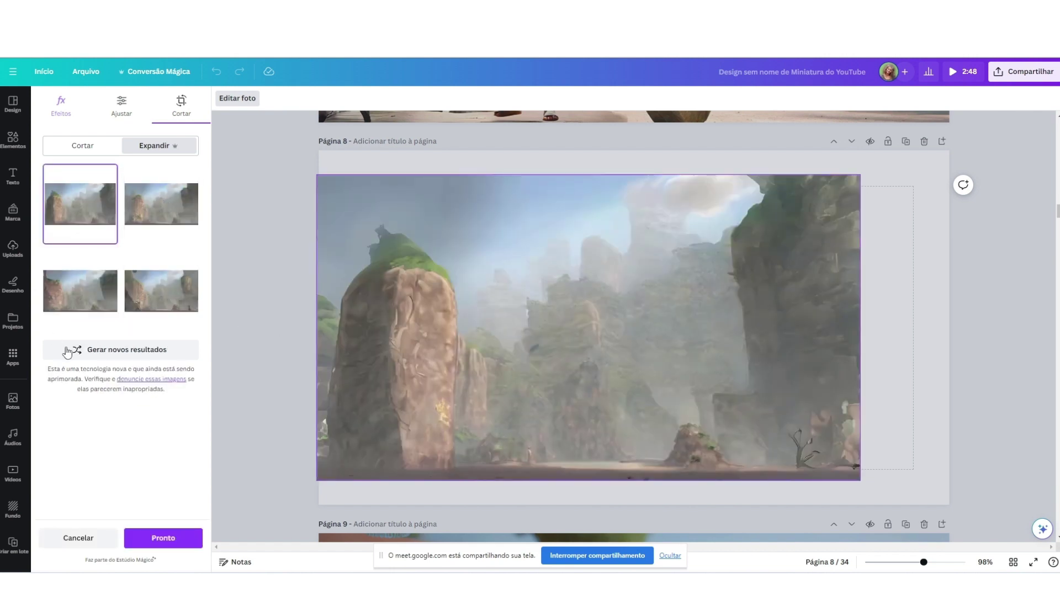
{"action": "left_click", "coordinate": [85, 289]}
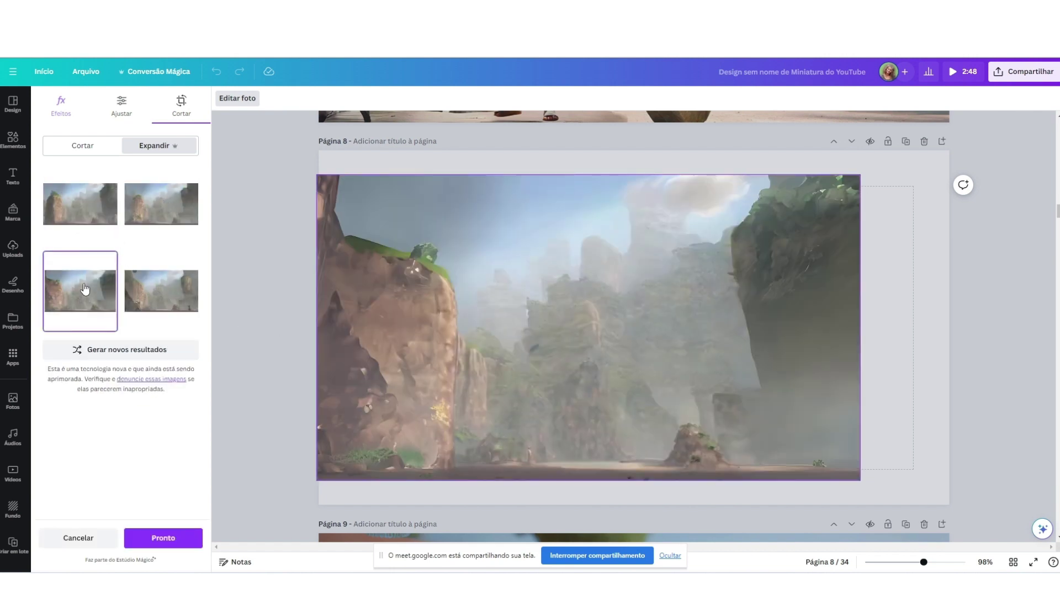
{"action": "left_click", "coordinate": [168, 540]}
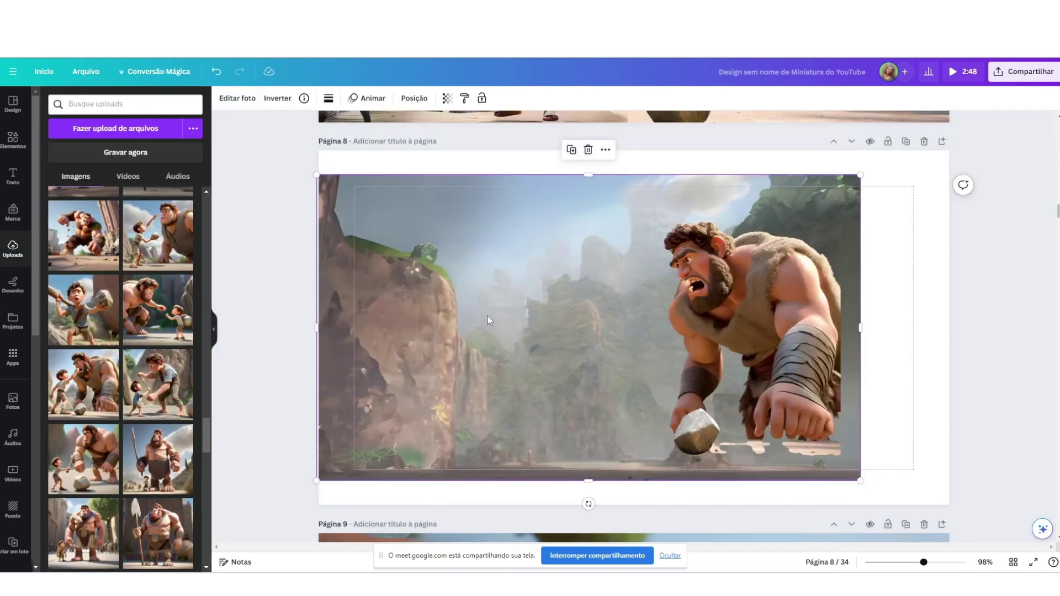
Step: Scale the expanded background to fill page 8 and place the giant in the page's lower right corner
{"action": "left_click_drag", "start_coordinate": [520, 325], "coordinate": [516, 314]}
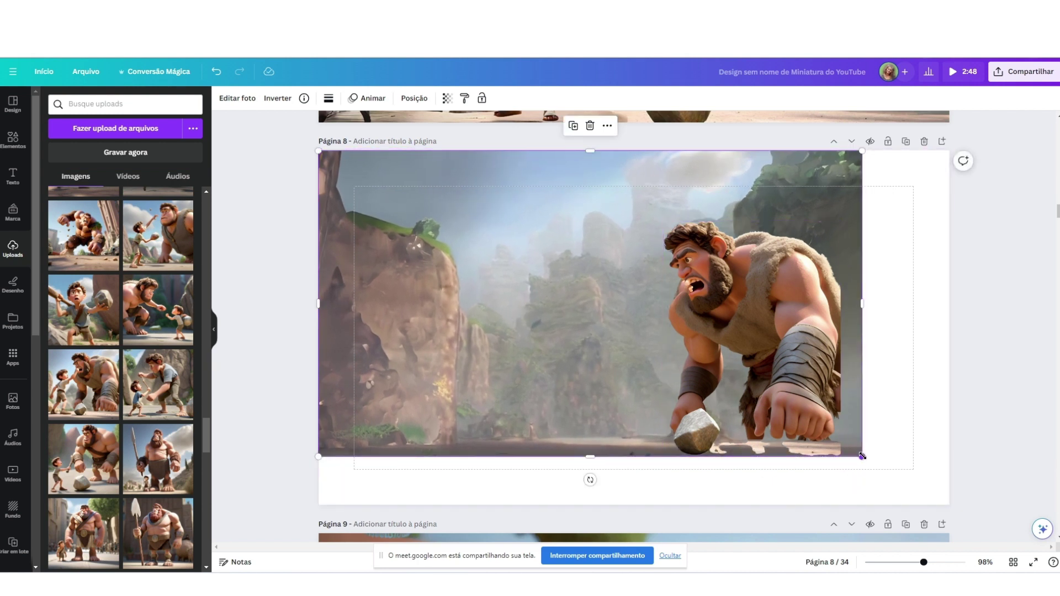
{"action": "left_click_drag", "start_coordinate": [862, 456], "coordinate": [947, 517]}
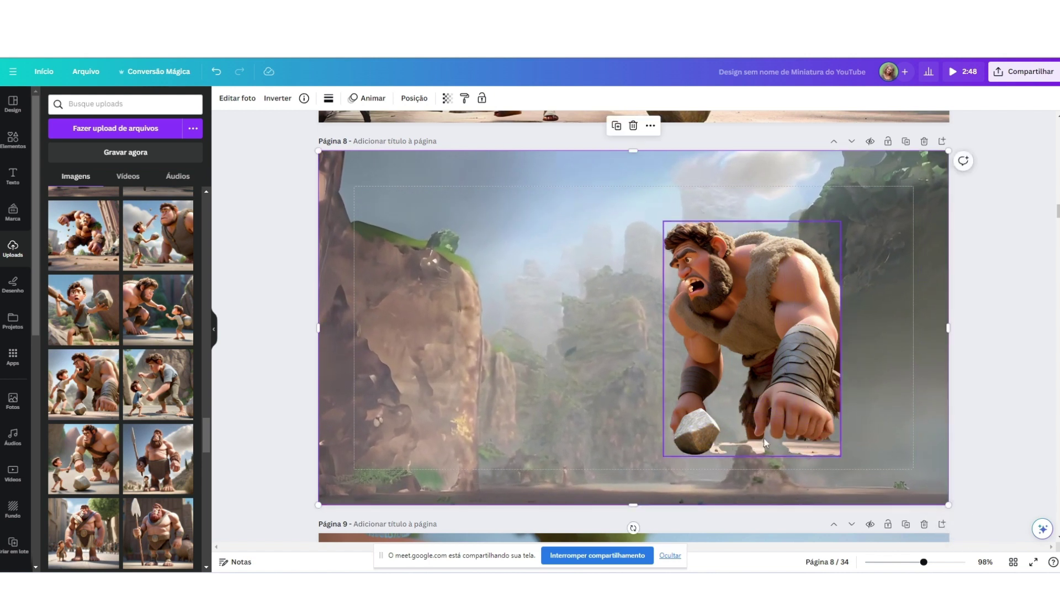
{"action": "left_click_drag", "start_coordinate": [737, 347], "coordinate": [837, 408]}
{"action": "left_click", "coordinate": [635, 395]}
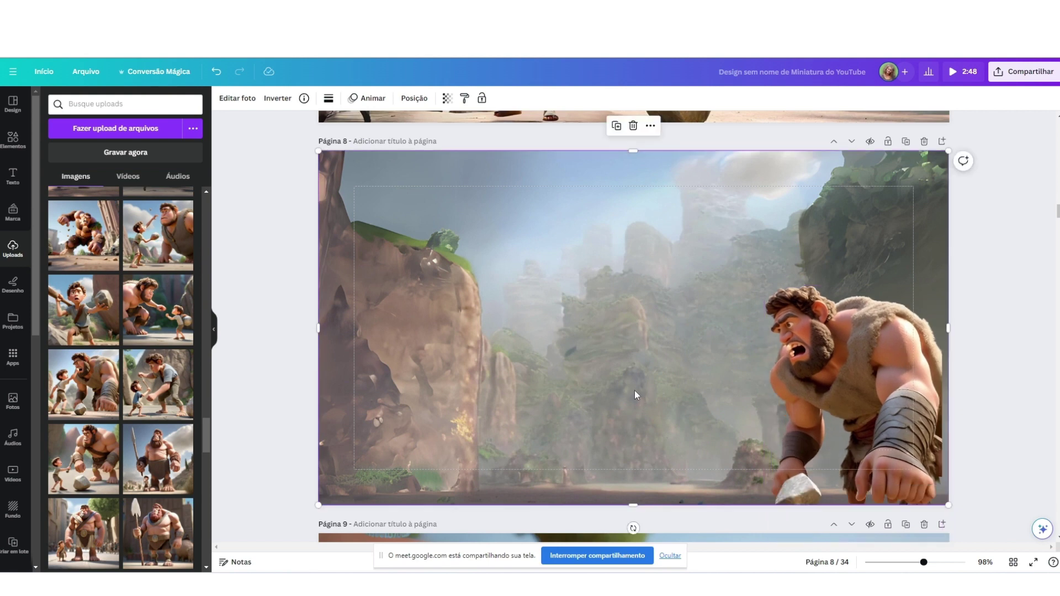
Step: Add the uploaded image of the red-haired boy holding a sword to page 8, in the lower middle of the scene
{"action": "scroll", "coordinate": [124, 279], "scroll_direction": "up", "scroll_amount": 10}
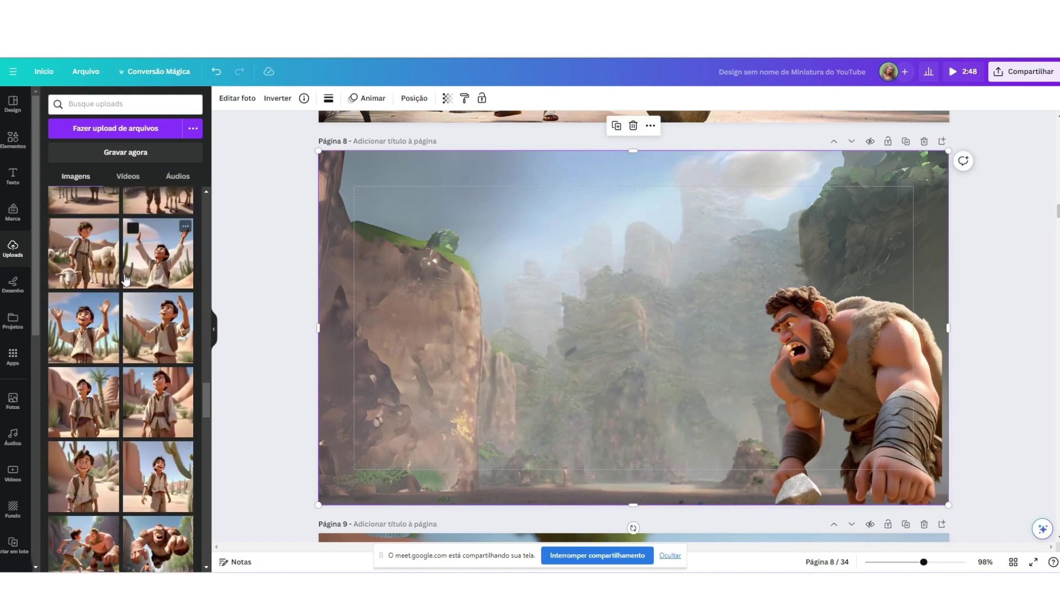
{"action": "scroll", "coordinate": [124, 279], "scroll_direction": "up", "scroll_amount": 5}
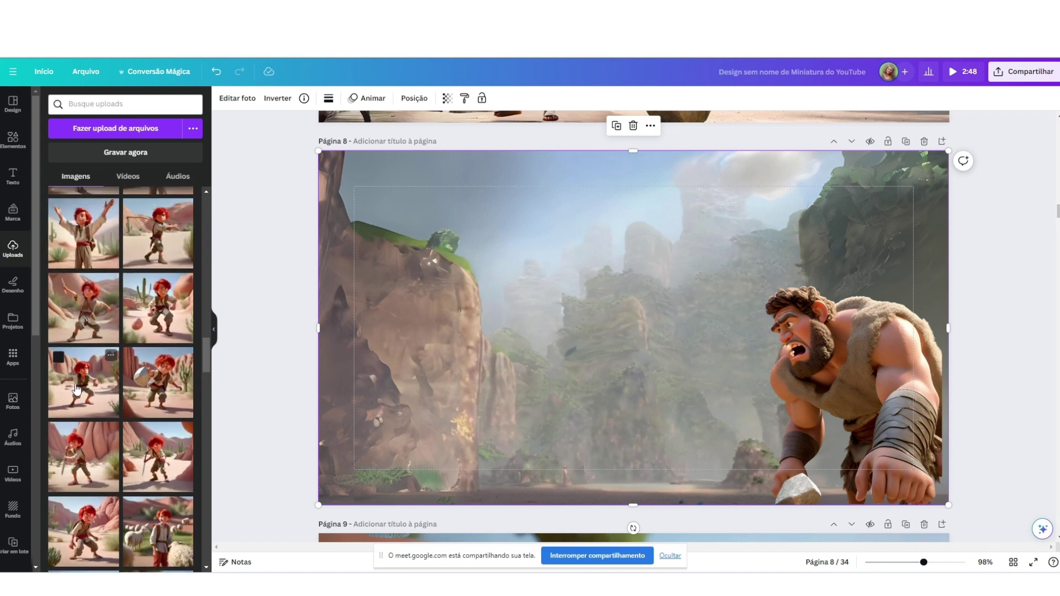
{"action": "left_click", "coordinate": [151, 460]}
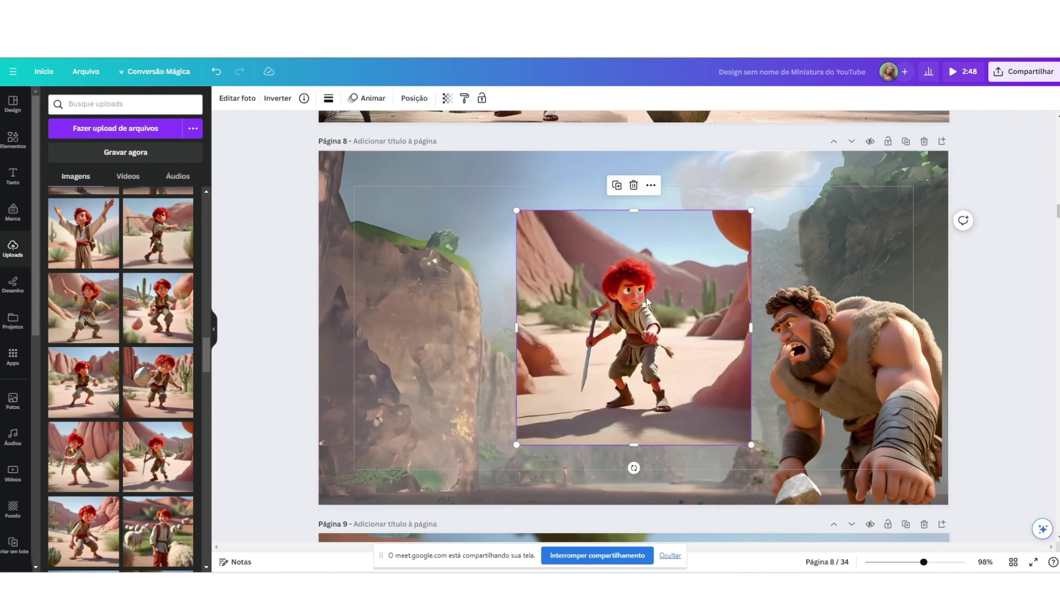
{"action": "left_click_drag", "start_coordinate": [648, 301], "coordinate": [598, 348]}
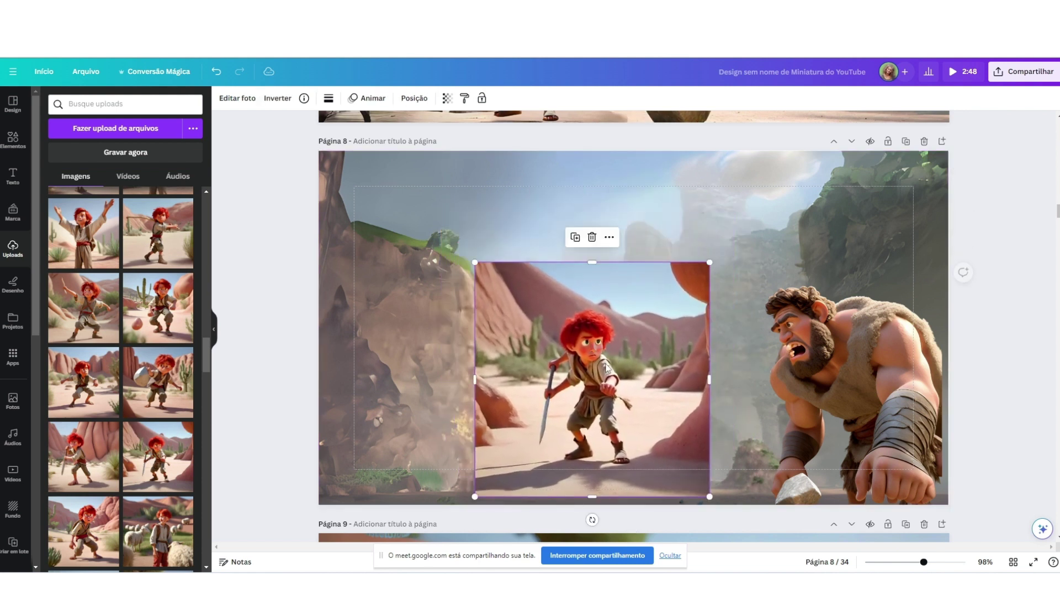
{"action": "left_click", "coordinate": [819, 232]}
{"action": "left_click", "coordinate": [563, 341]}
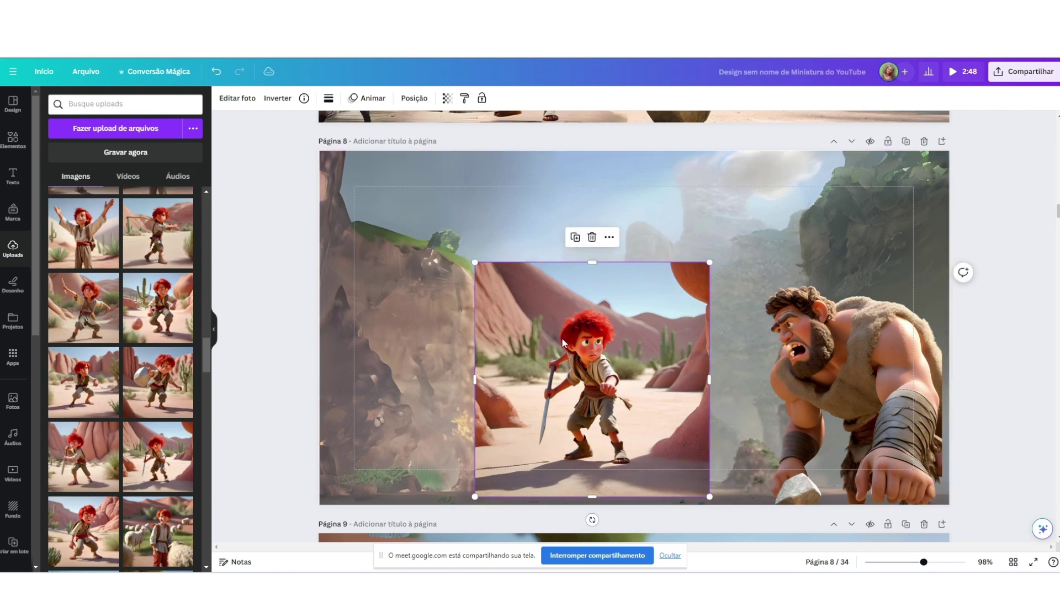
Step: Remove the background from the red-haired boy's image and shift his cutout slightly left and up
{"action": "left_click", "coordinate": [236, 98]}
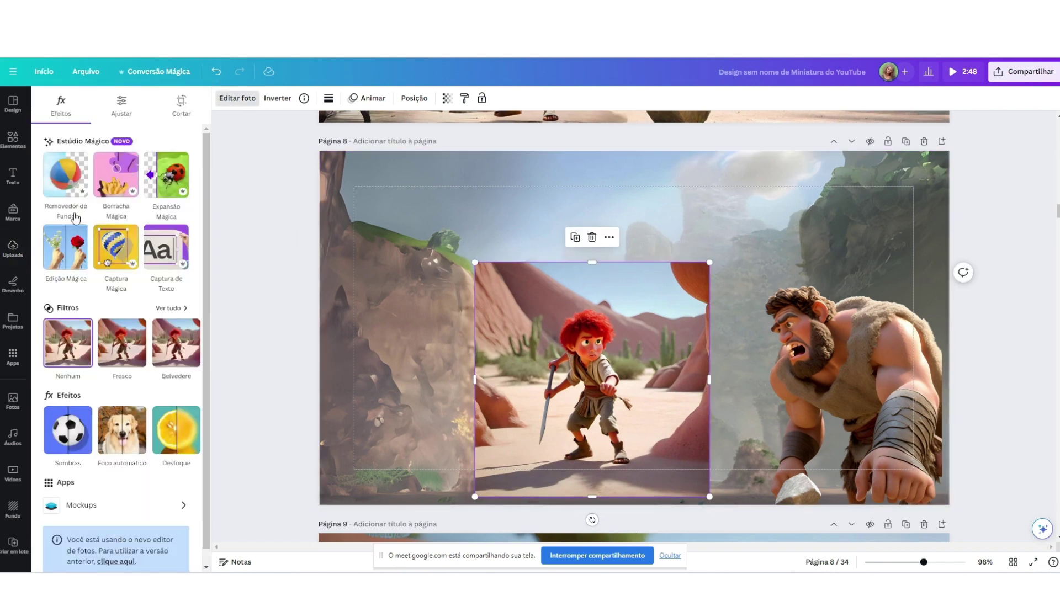
{"action": "left_click", "coordinate": [72, 190]}
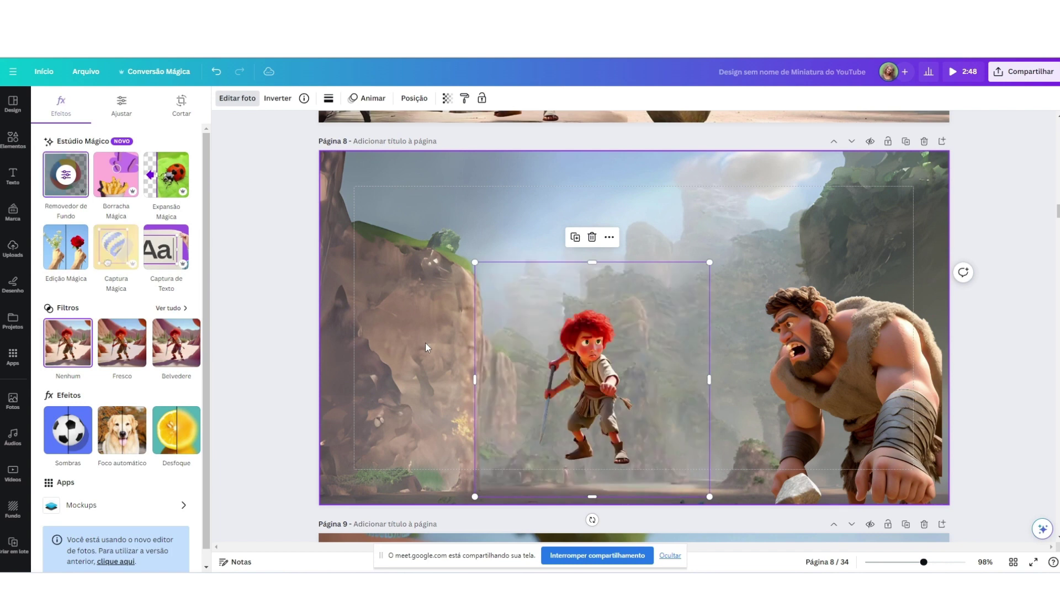
{"action": "left_click_drag", "start_coordinate": [507, 380], "coordinate": [473, 368]}
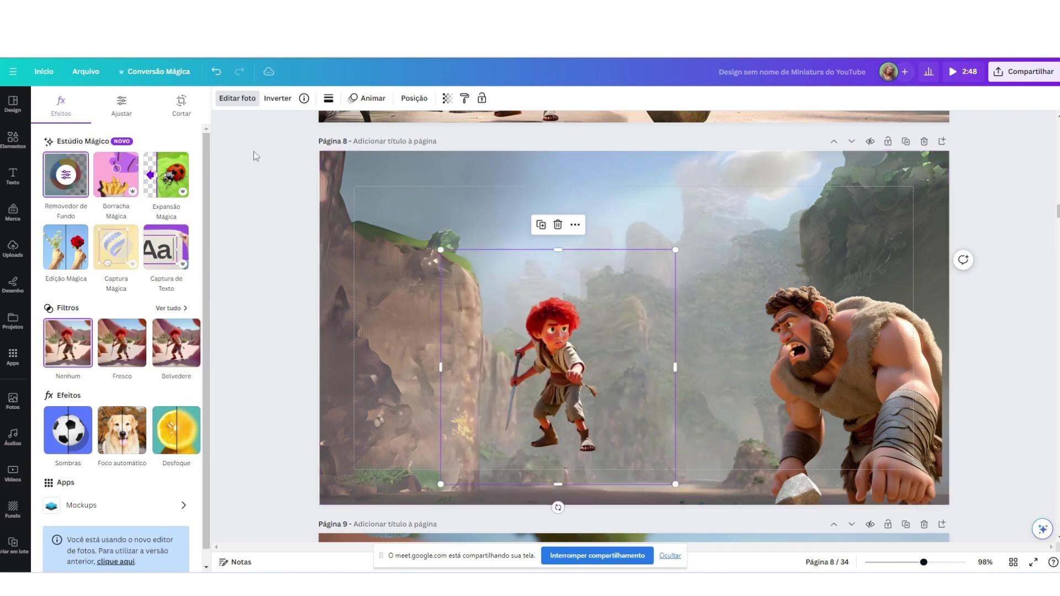
Step: Apply a black Contorno shadow to the red-haired boy's cutout, with size 5 and blur level 10
{"action": "left_click", "coordinate": [248, 102]}
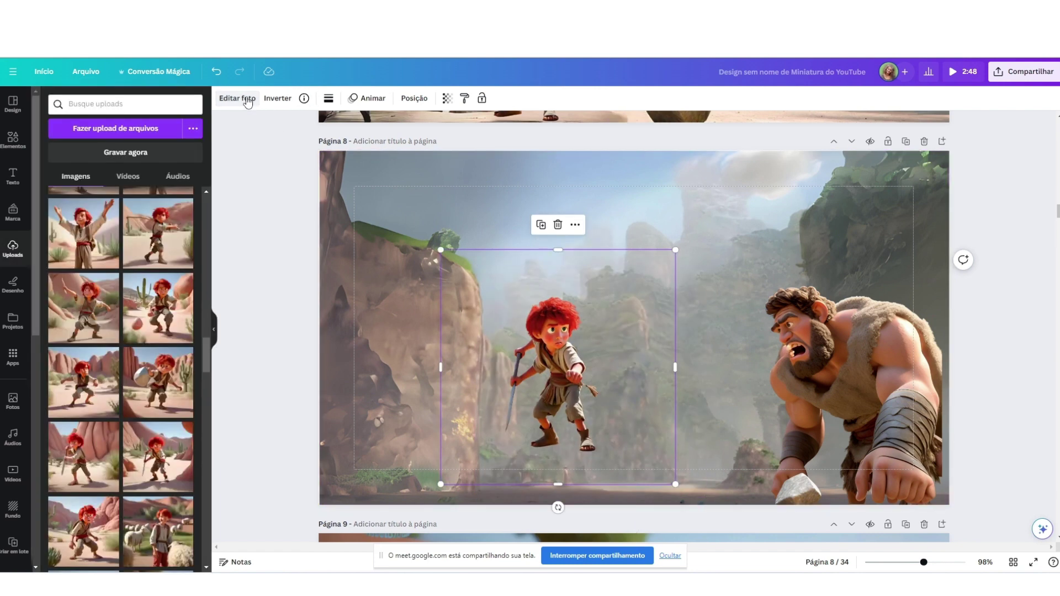
{"action": "left_click", "coordinate": [247, 102]}
{"action": "left_click", "coordinate": [71, 434]}
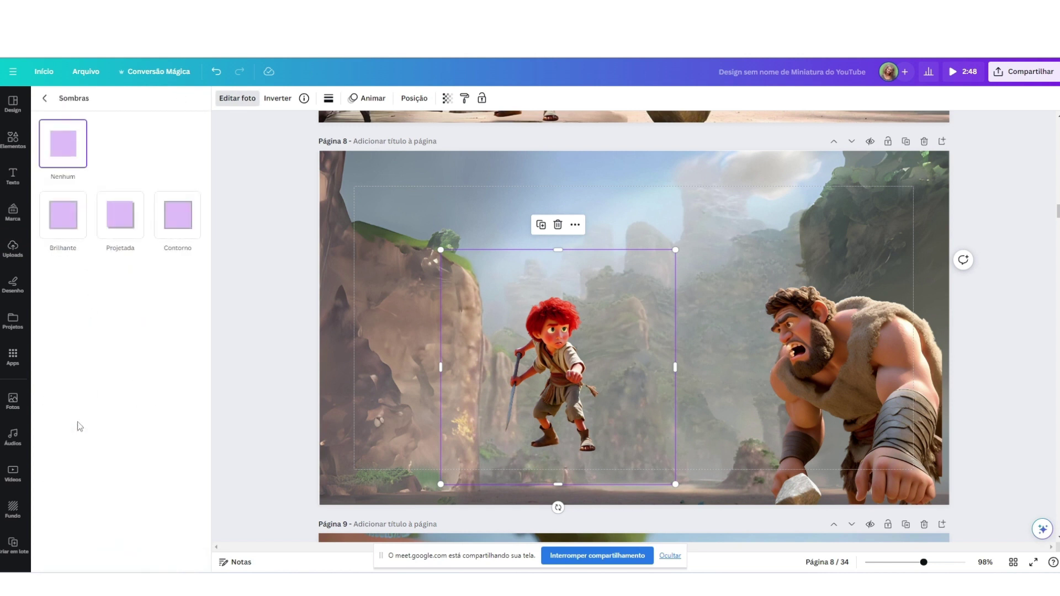
{"action": "left_click", "coordinate": [182, 227]}
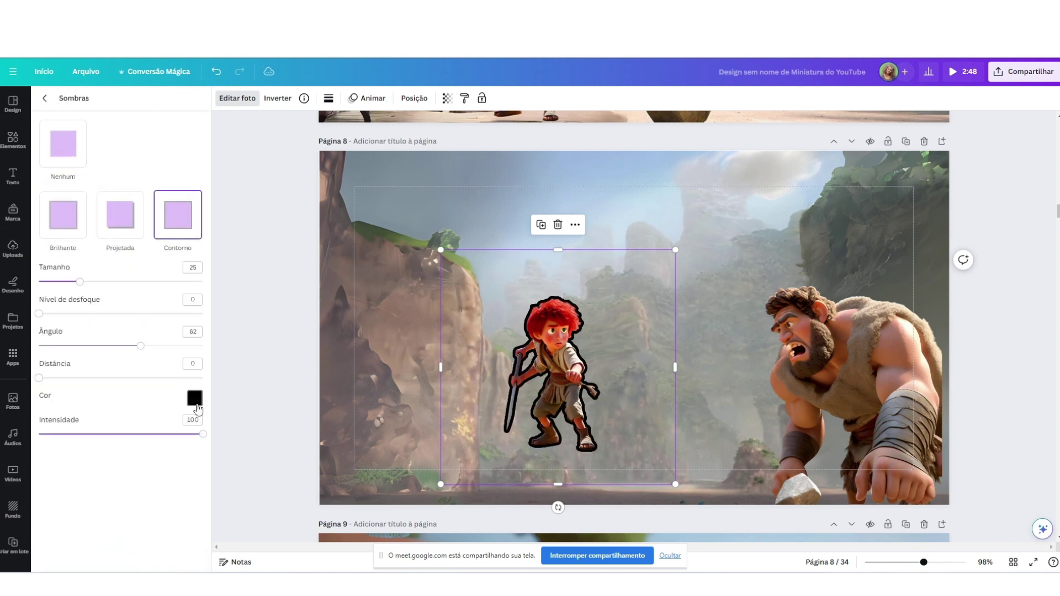
{"action": "left_click_drag", "start_coordinate": [80, 282], "coordinate": [48, 282]}
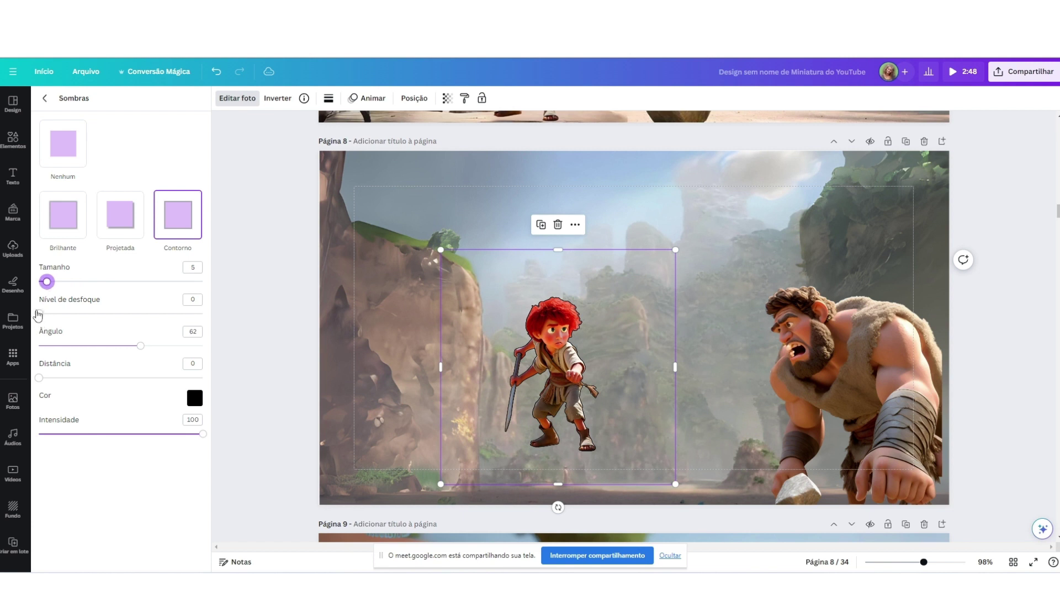
{"action": "left_click_drag", "start_coordinate": [38, 315], "coordinate": [55, 321]}
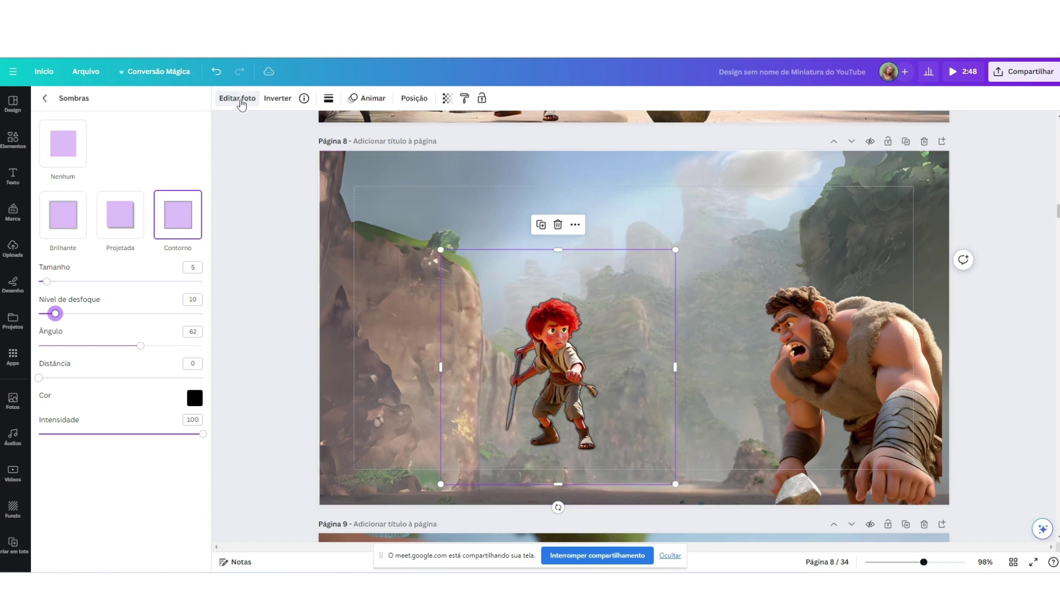
Step: Enlarge the boy's cutout from its lower left corner so it nearly fills the height of page 8
{"action": "left_click", "coordinate": [216, 72]}
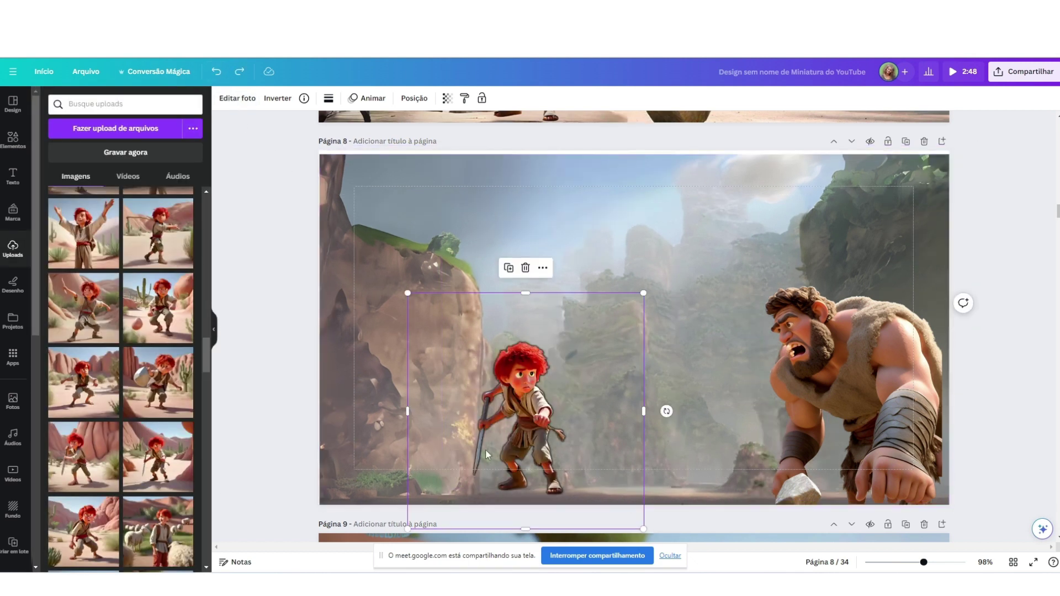
{"action": "left_click_drag", "start_coordinate": [644, 293], "coordinate": [759, 177]}
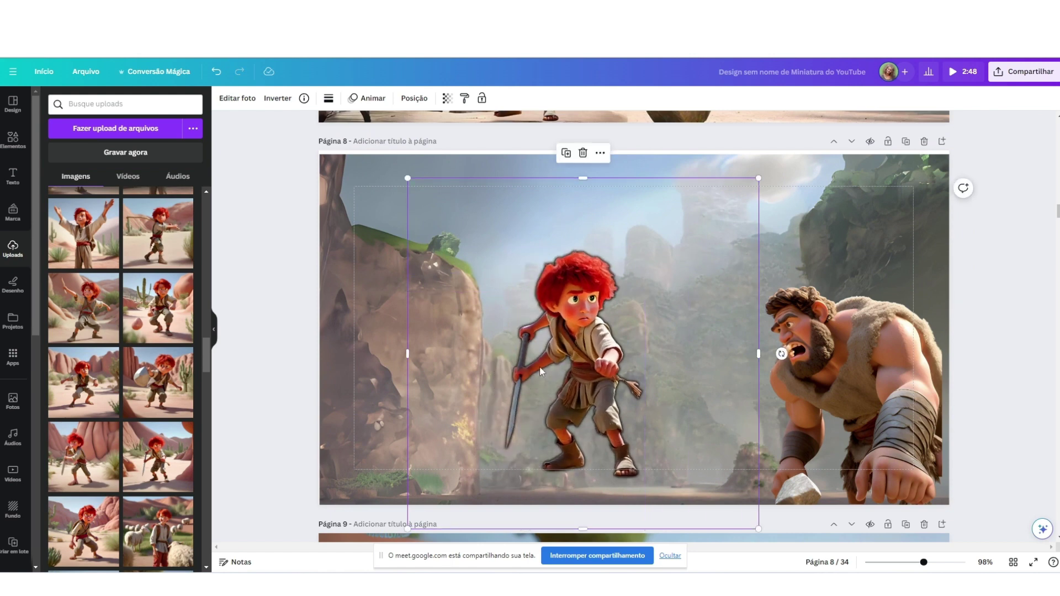
Step: Erase the sword and the extra hand on its hilt from the boy's image with Borracha Mágica at brush size 20
{"action": "left_click", "coordinate": [235, 98]}
{"action": "left_click", "coordinate": [129, 186]}
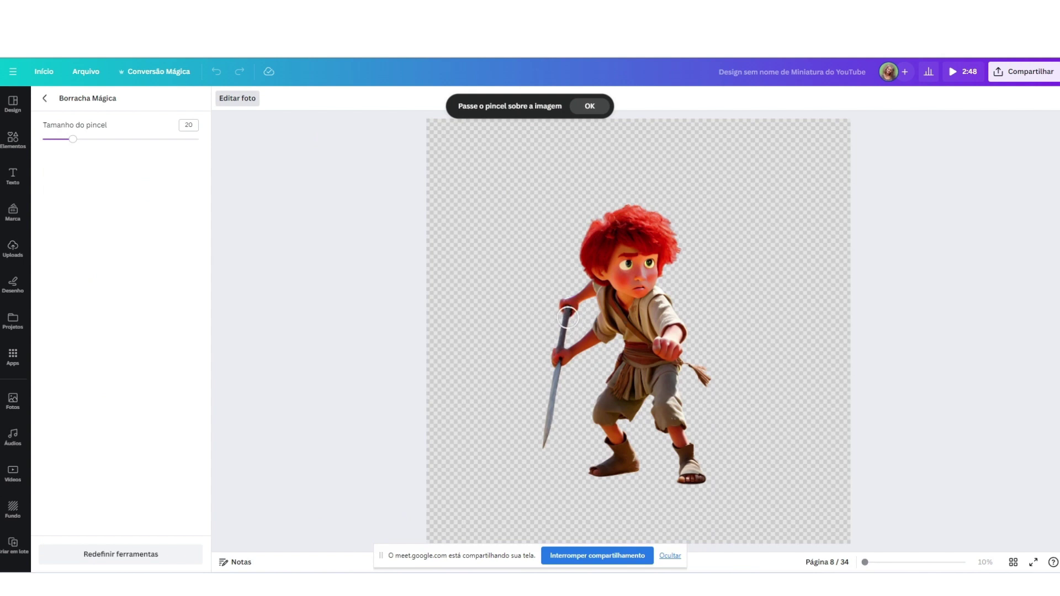
{"action": "mouse_move", "coordinate": [577, 287]}
{"action": "left_mouse_down"}
{"action": "mouse_move", "coordinate": [566, 299]}
{"action": "mouse_move", "coordinate": [560, 340]}
{"action": "mouse_move", "coordinate": [559, 307]}
{"action": "mouse_move", "coordinate": [464, 352]}
{"action": "mouse_move", "coordinate": [485, 442]}
{"action": "mouse_move", "coordinate": [537, 446]}
{"action": "mouse_move", "coordinate": [561, 361]}
{"action": "left_mouse_up"}
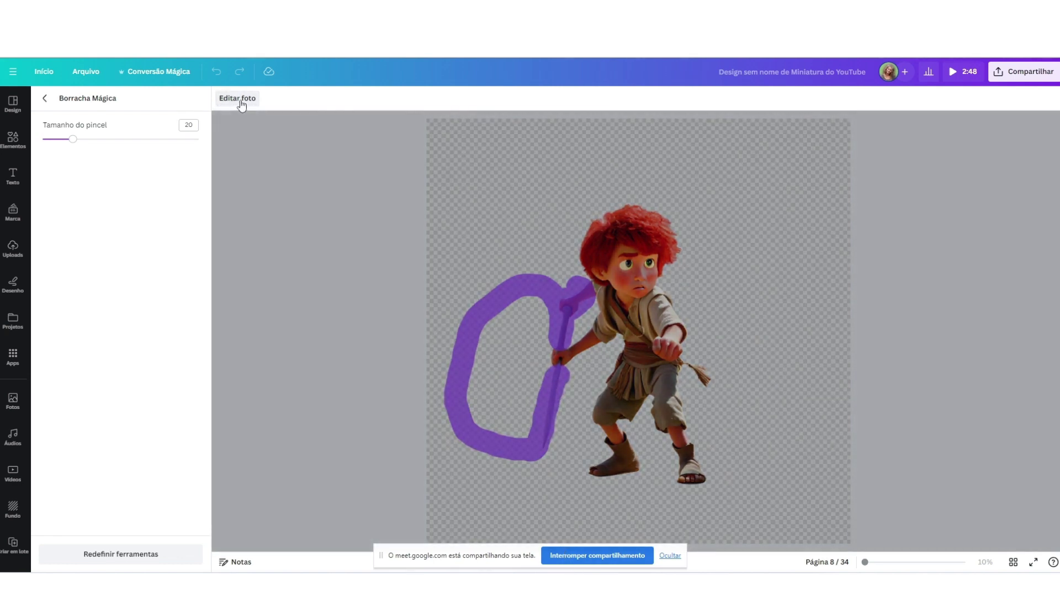
{"action": "left_click", "coordinate": [240, 99]}
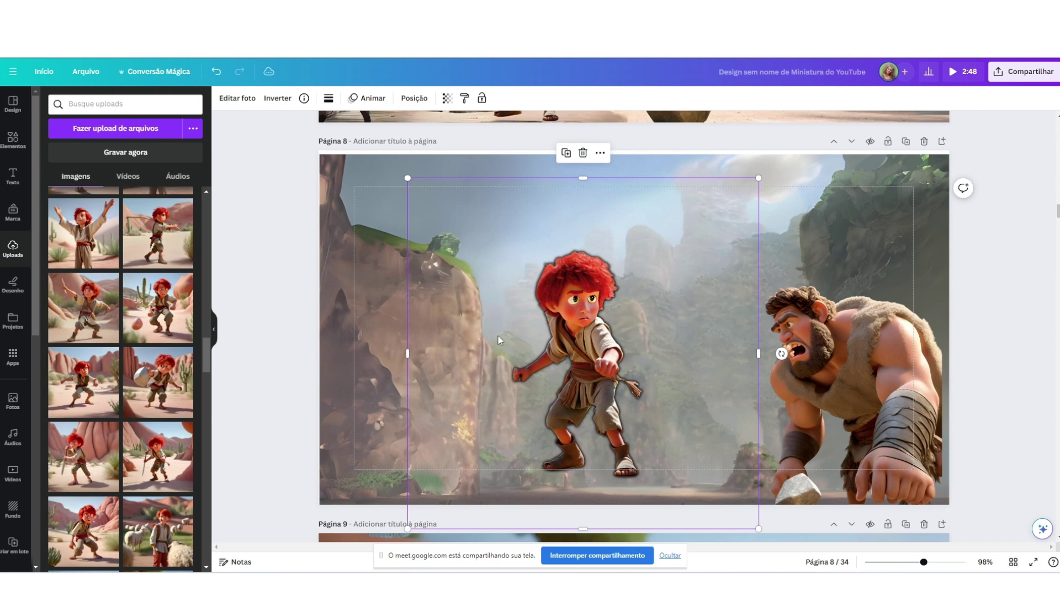
Step: Duplicate the slingshot on page 14 and move the copy to page 8, beside the boy's extended arm
{"action": "scroll", "coordinate": [562, 292], "scroll_direction": "up", "scroll_amount": 4}
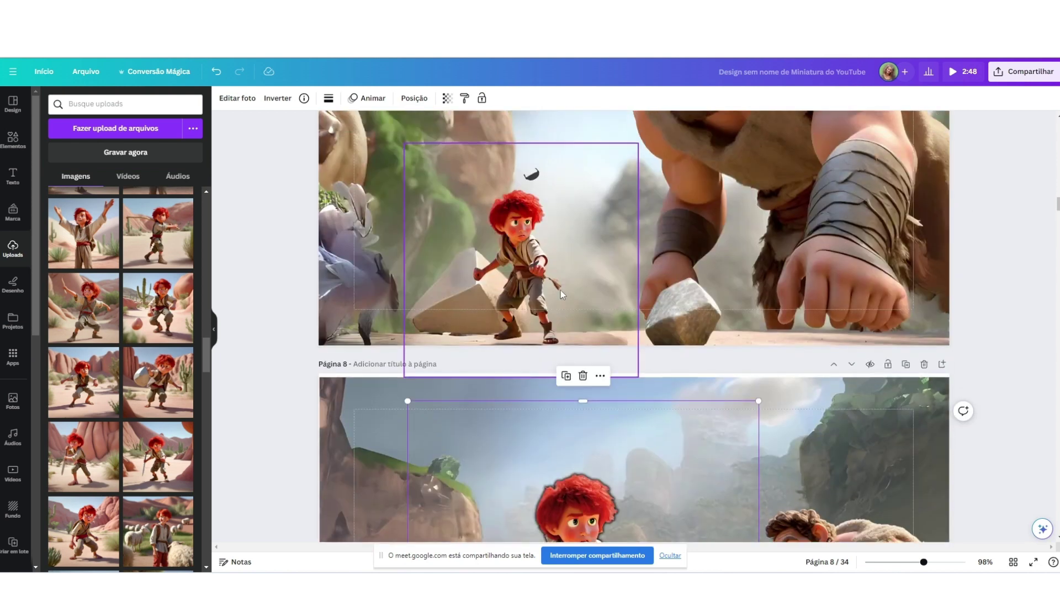
{"action": "scroll", "coordinate": [561, 294], "scroll_direction": "down", "scroll_amount": 4}
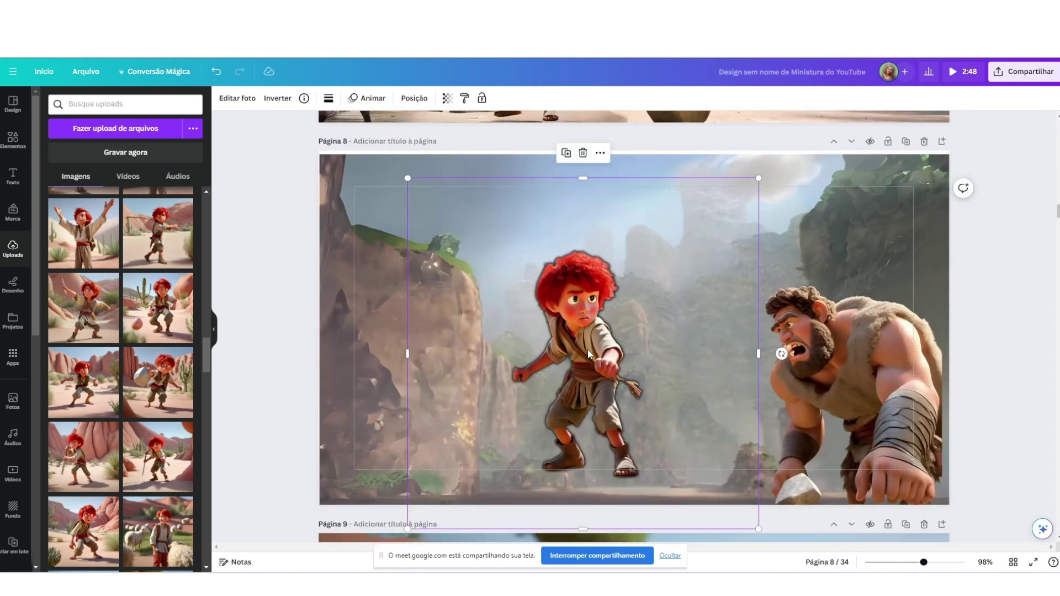
{"action": "scroll", "coordinate": [585, 350], "scroll_direction": "down", "scroll_amount": 3}
{"action": "scroll", "coordinate": [558, 342], "scroll_direction": "up", "scroll_amount": 2}
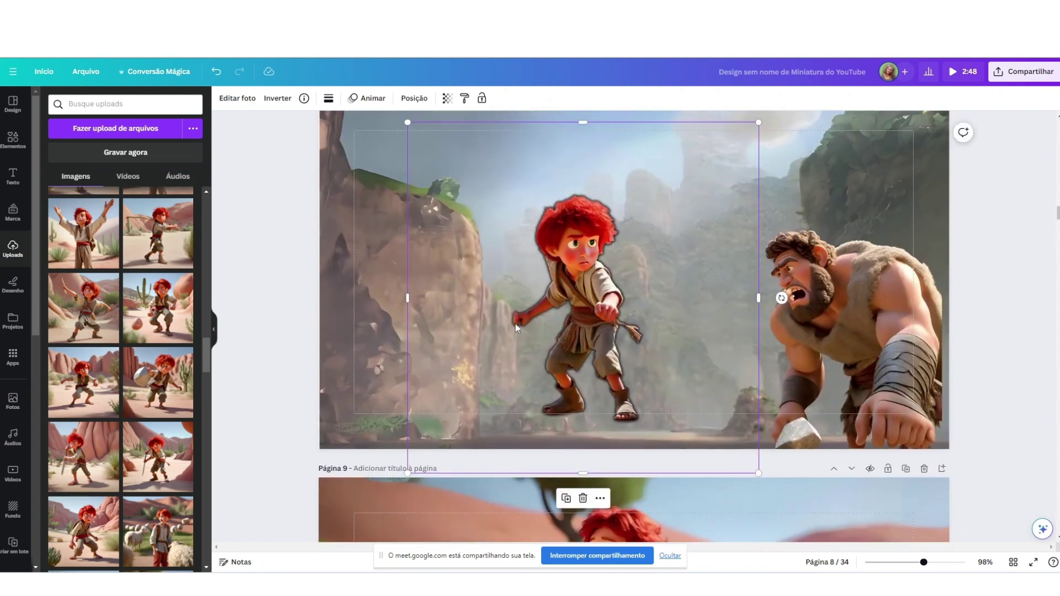
{"action": "scroll", "coordinate": [526, 306], "scroll_direction": "down", "scroll_amount": 10}
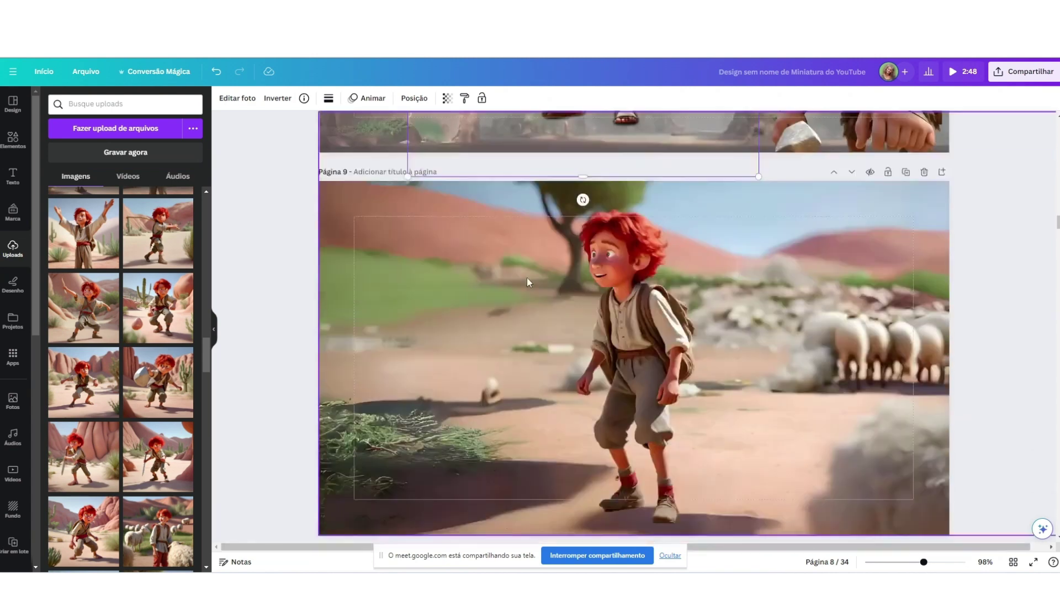
{"action": "scroll", "coordinate": [527, 279], "scroll_direction": "down", "scroll_amount": 20}
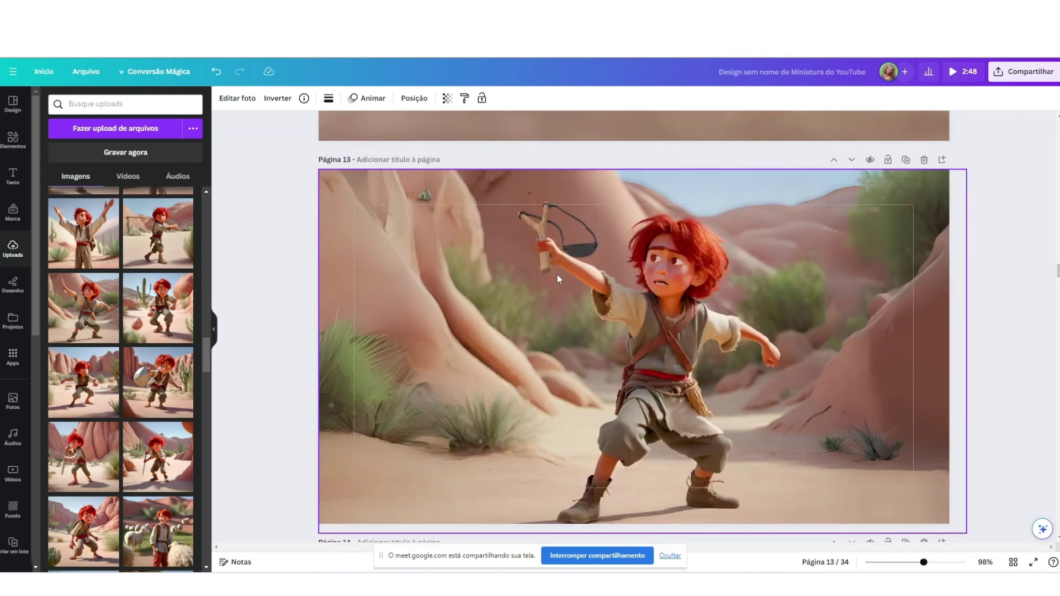
{"action": "scroll", "coordinate": [557, 273], "scroll_direction": "down", "scroll_amount": 6}
{"action": "left_click", "coordinate": [716, 350]}
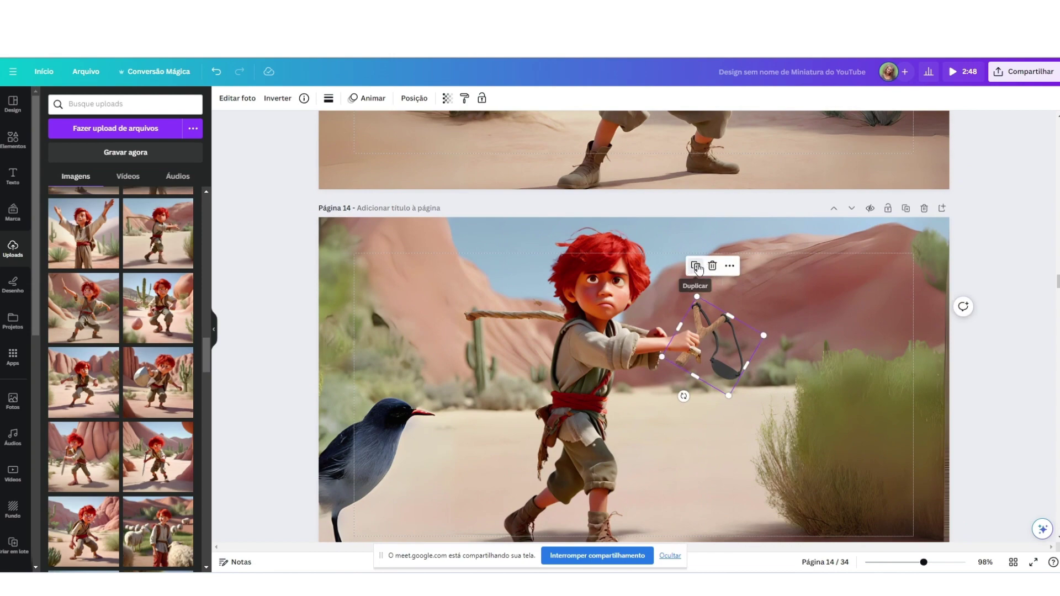
{"action": "left_click_drag", "start_coordinate": [717, 345], "coordinate": [725, 353]}
{"action": "scroll", "coordinate": [564, 220], "scroll_direction": "up", "scroll_amount": 12}
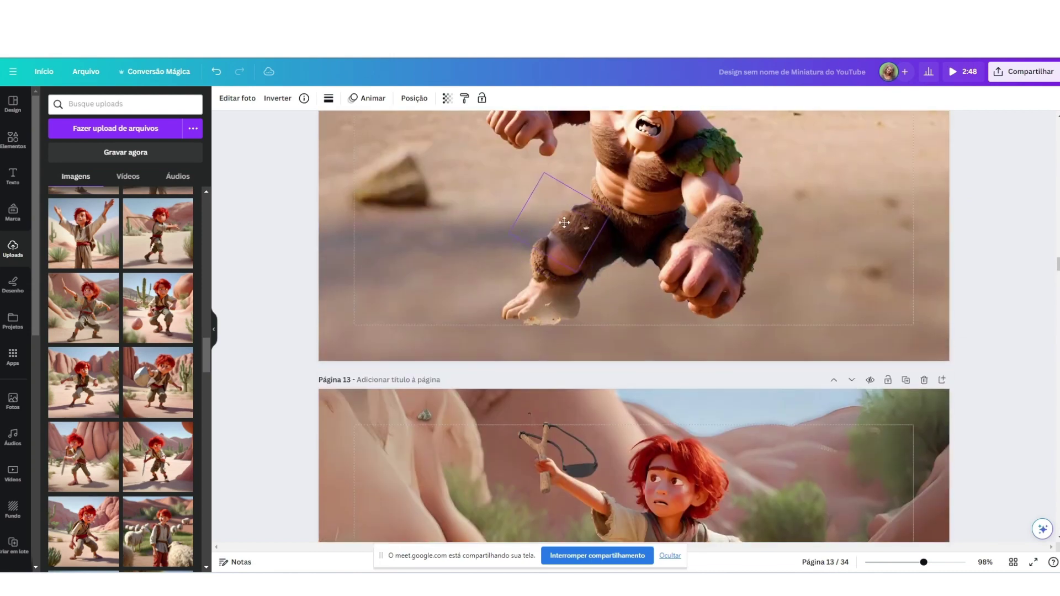
{"action": "scroll", "coordinate": [564, 220], "scroll_direction": "up", "scroll_amount": 15}
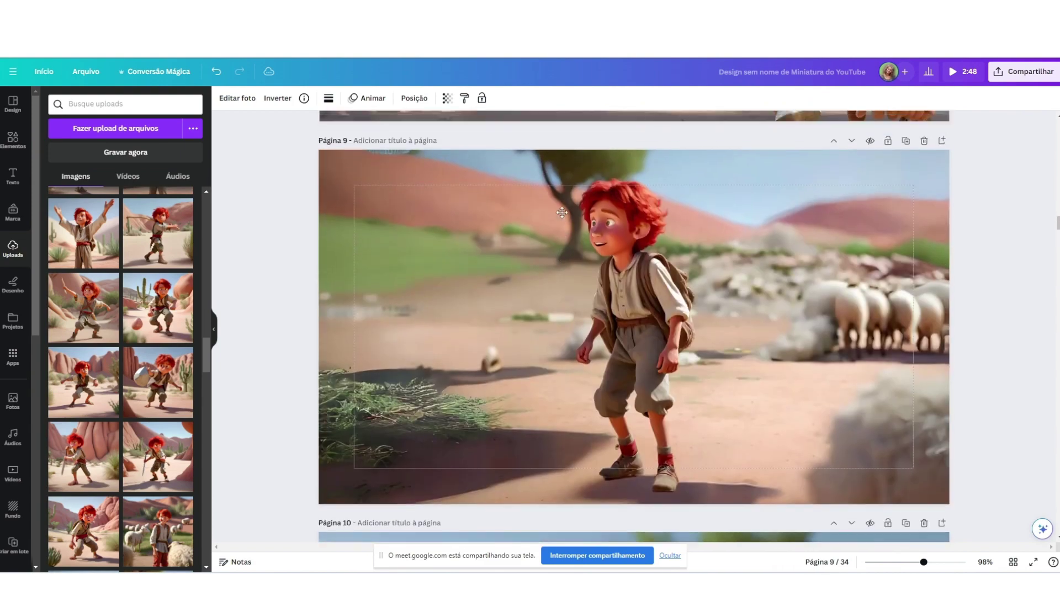
{"action": "scroll", "coordinate": [562, 213], "scroll_direction": "up", "scroll_amount": 5}
{"action": "left_click", "coordinate": [490, 332]}
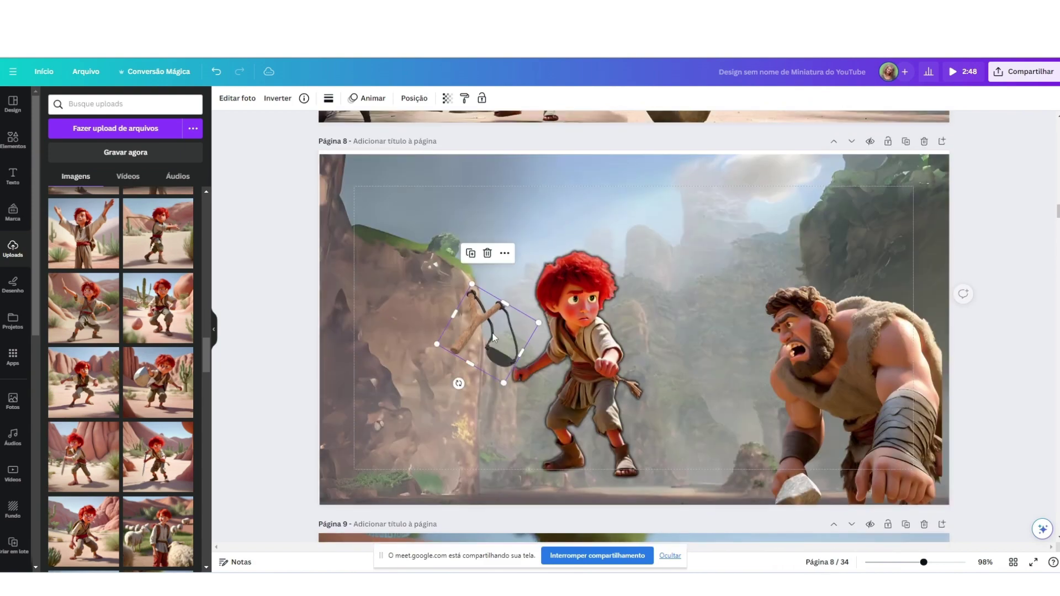
Step: Shrink and rotate the slingshot so its handle lies over the fist of the boy's extended arm
{"action": "left_click_drag", "start_coordinate": [504, 354], "coordinate": [522, 374]}
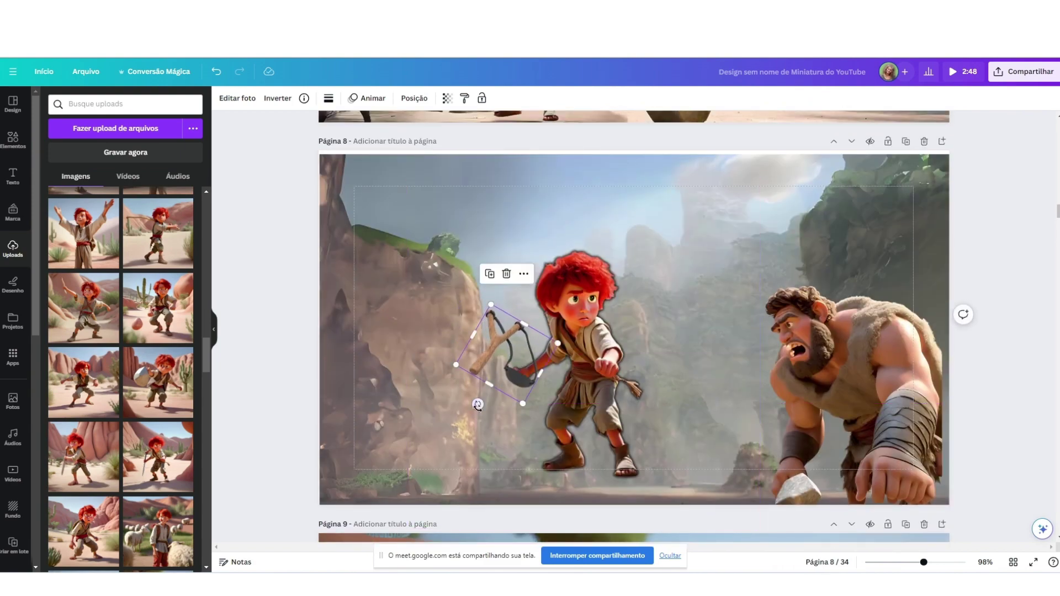
{"action": "left_click_drag", "start_coordinate": [478, 404], "coordinate": [519, 362]}
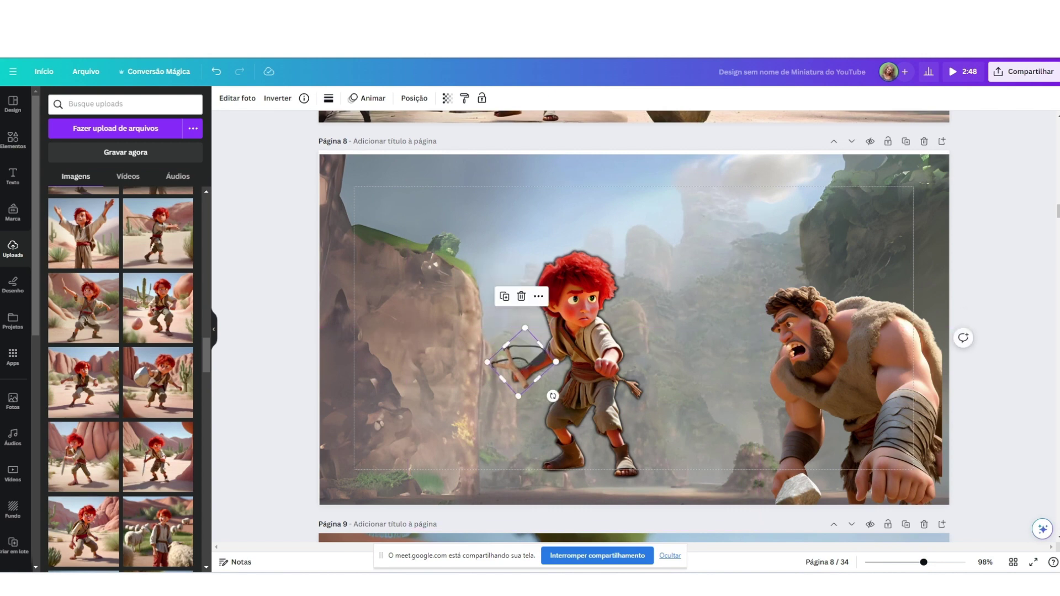
Step: Duplicate the slingshot exactly over the original and crop the copy down to the lower end of the handle
{"action": "left_click_drag", "start_coordinate": [924, 563], "coordinate": [946, 563]}
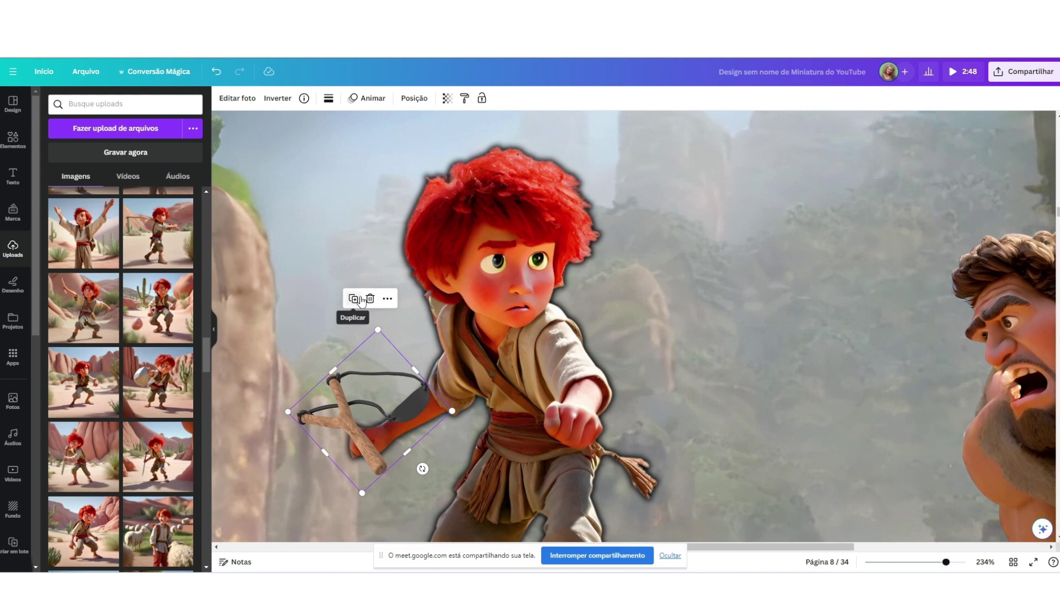
{"action": "left_click", "coordinate": [353, 300]}
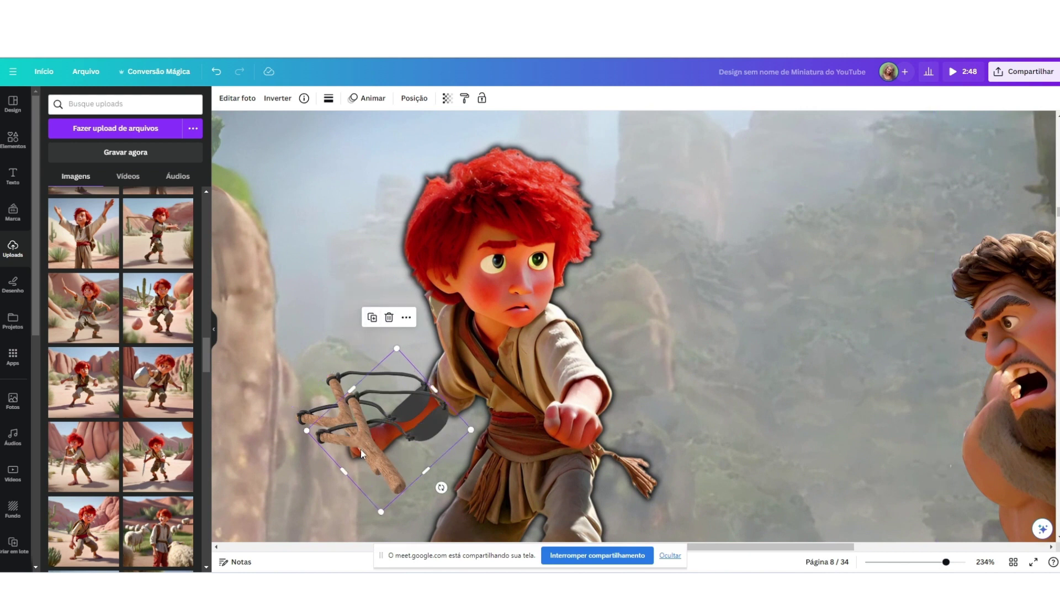
{"action": "left_click_drag", "start_coordinate": [361, 449], "coordinate": [345, 432]}
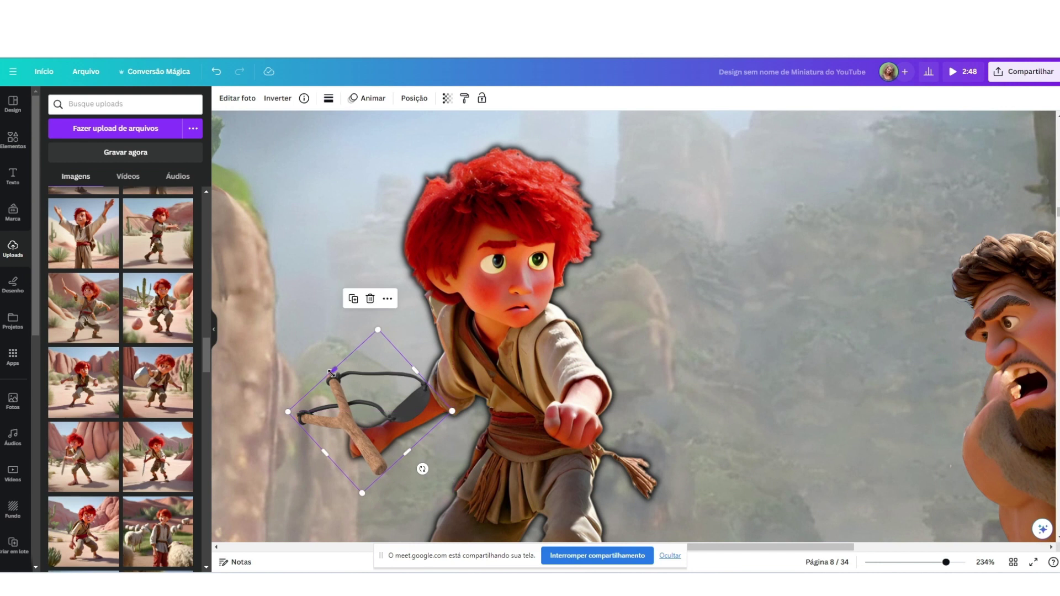
{"action": "left_click_drag", "start_coordinate": [331, 373], "coordinate": [383, 450]}
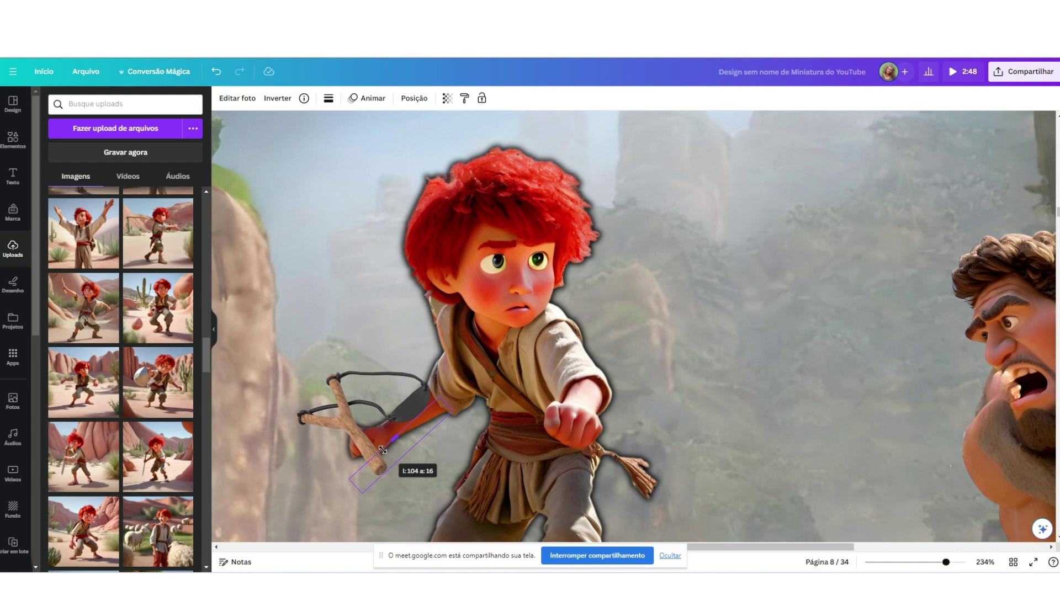
{"action": "left_click_drag", "start_coordinate": [386, 453], "coordinate": [381, 404]}
Step: Crop the original slingshot to its fork and align the separate handle end just below the boy's fist
{"action": "left_click", "coordinate": [337, 426]}
{"action": "left_click", "coordinate": [381, 469]}
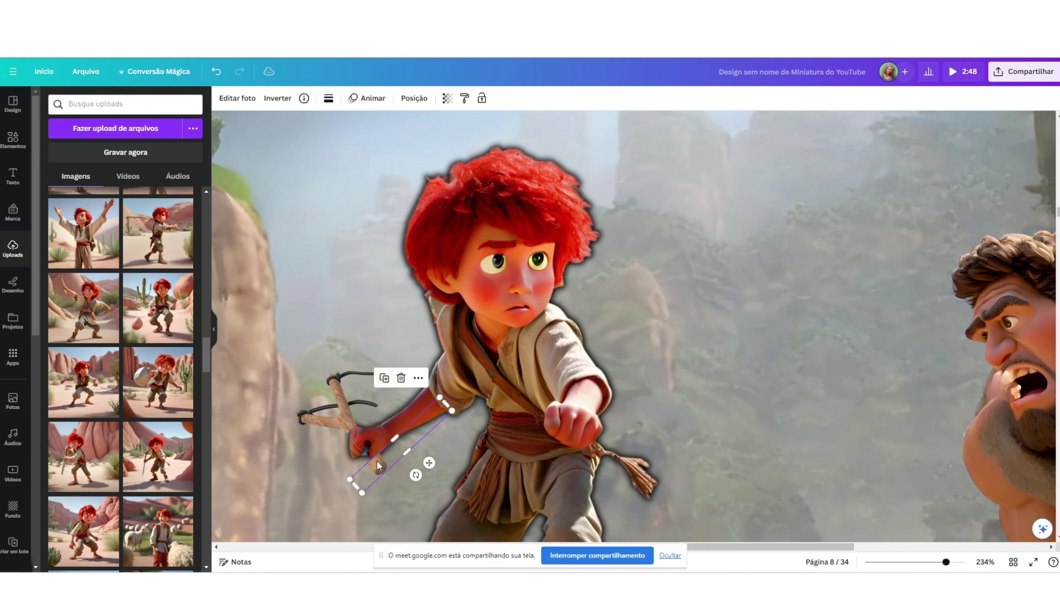
{"action": "left_click_drag", "start_coordinate": [381, 468], "coordinate": [371, 454]}
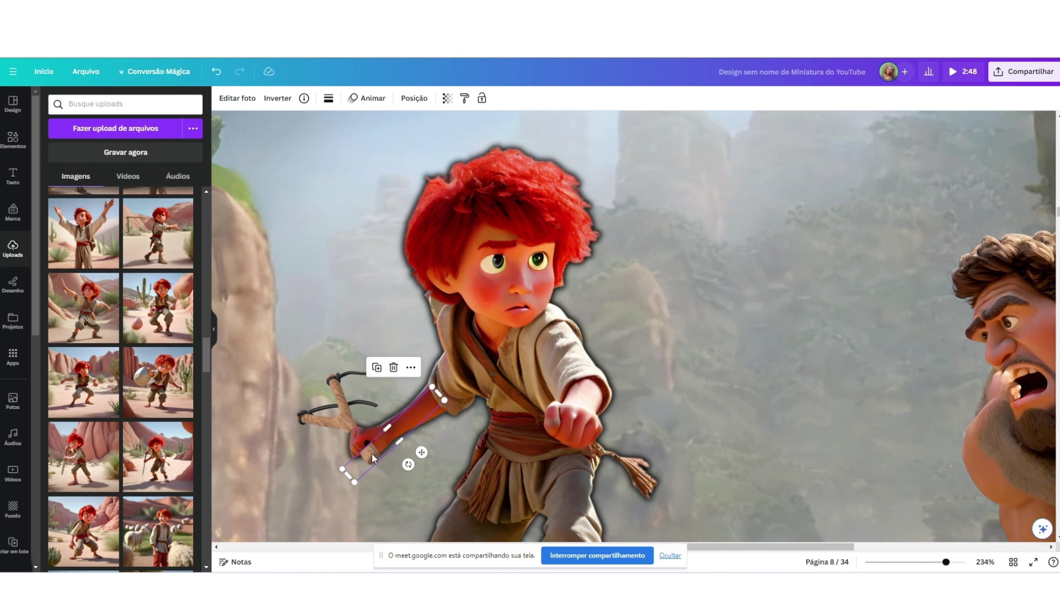
{"action": "left_click", "coordinate": [303, 273]}
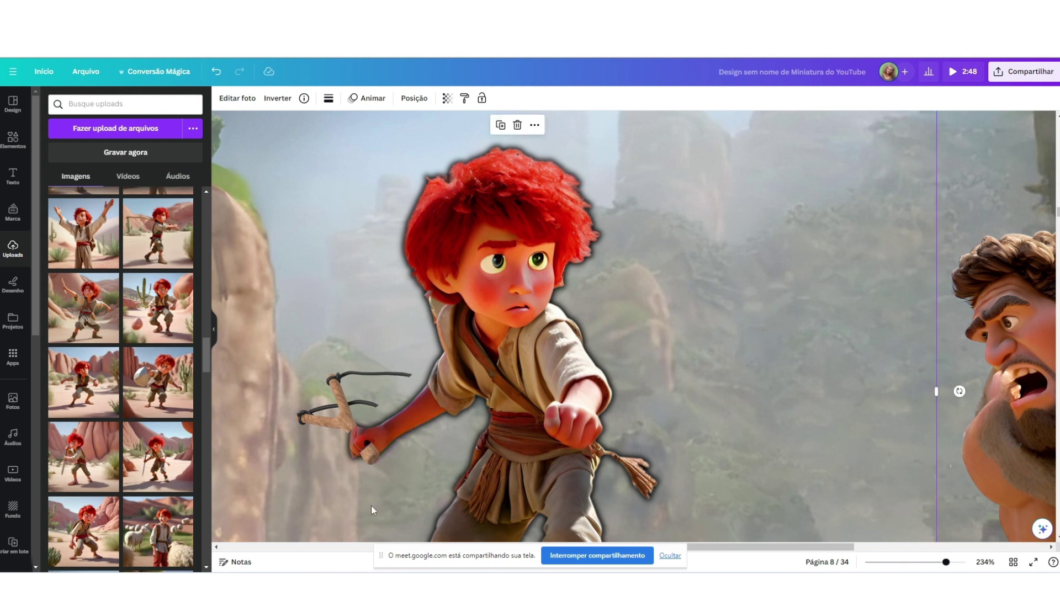
{"action": "left_click_drag", "start_coordinate": [375, 460], "coordinate": [384, 460]}
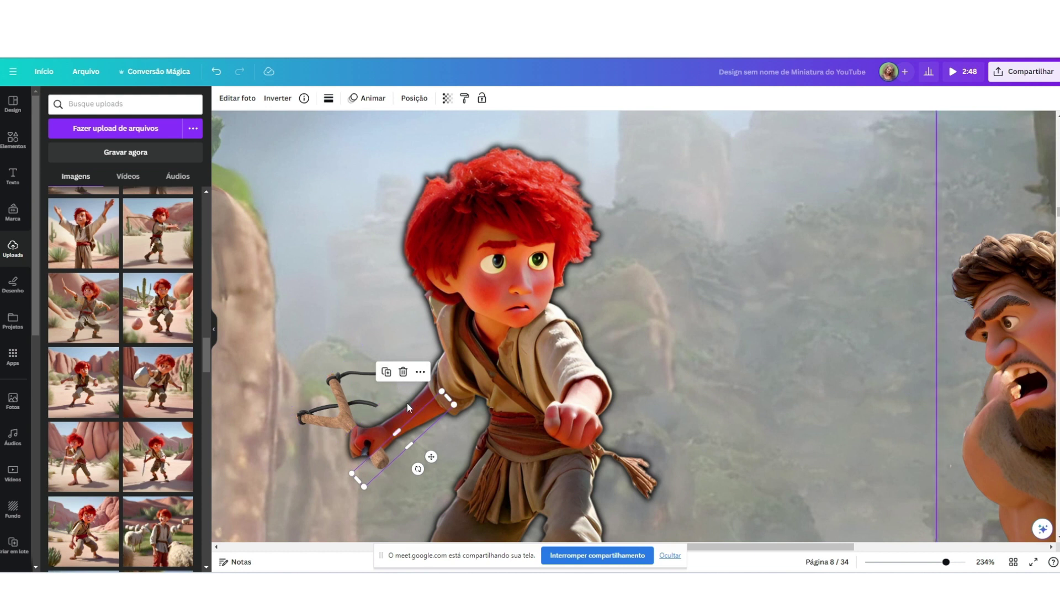
{"action": "left_click", "coordinate": [361, 240]}
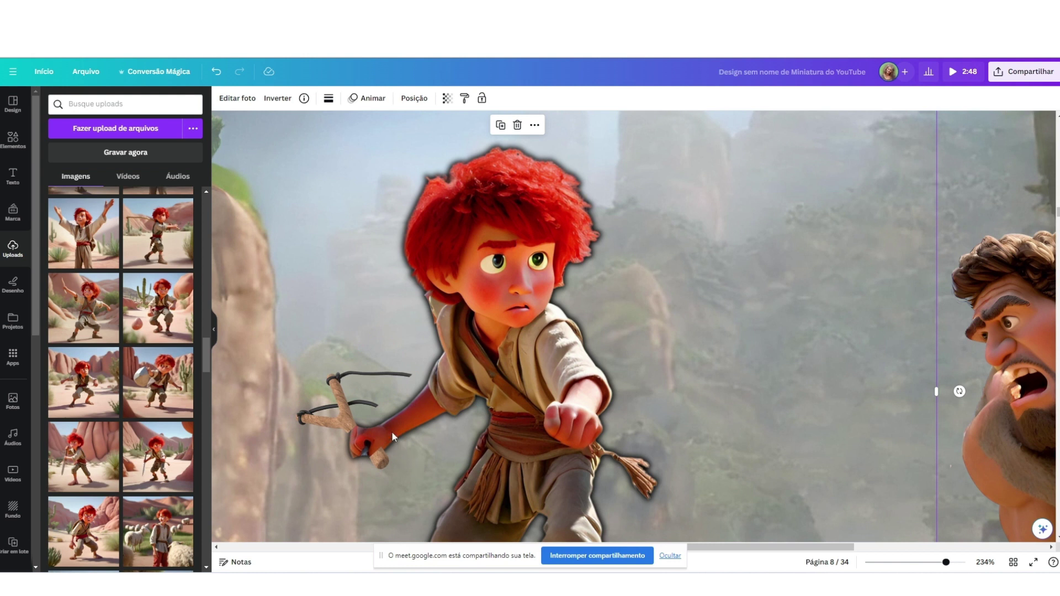
Step: Add another slingshot piece cropped to the pouch and its bands, leaving the boy's gripping hand uncovered
{"action": "left_click", "coordinate": [390, 459]}
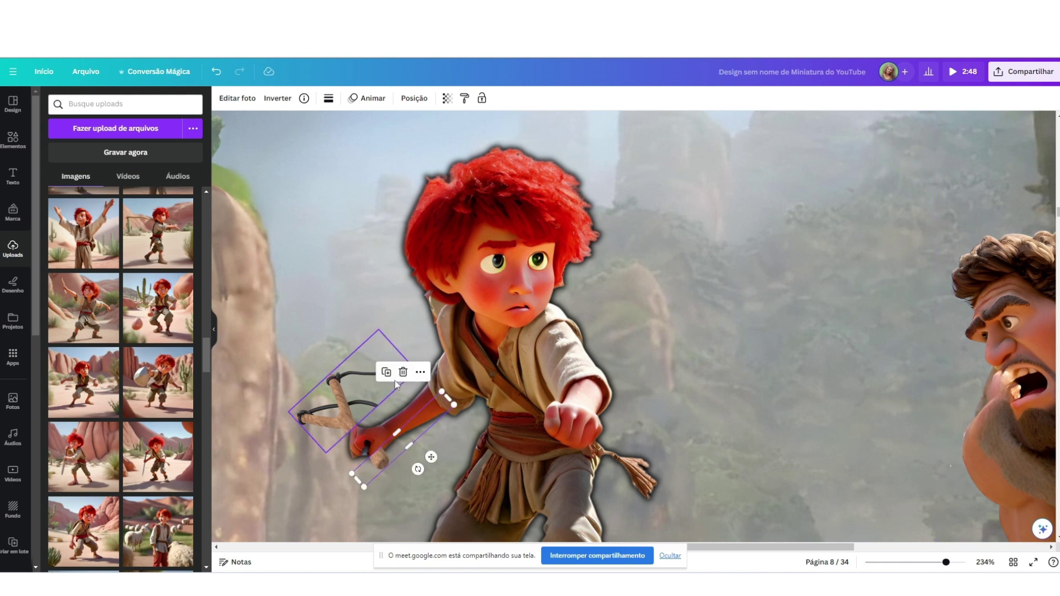
{"action": "left_click_drag", "start_coordinate": [390, 459], "coordinate": [392, 406]}
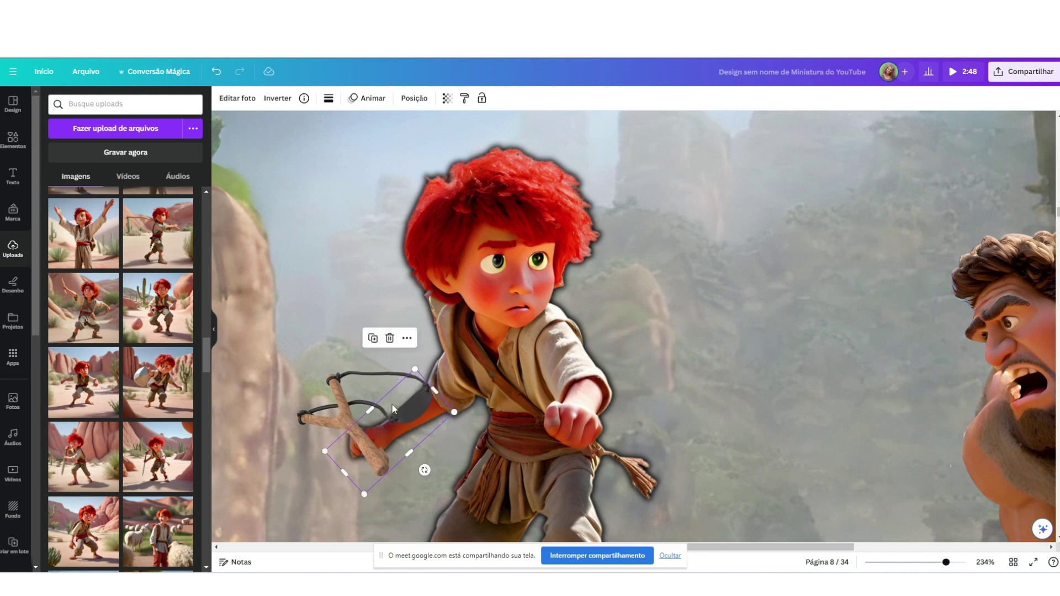
{"action": "left_click_drag", "start_coordinate": [345, 471], "coordinate": [381, 467]}
Step: Rotate the slingshot's fork piece slightly and line it up with the pouch and handle end
{"action": "left_click", "coordinate": [348, 428]}
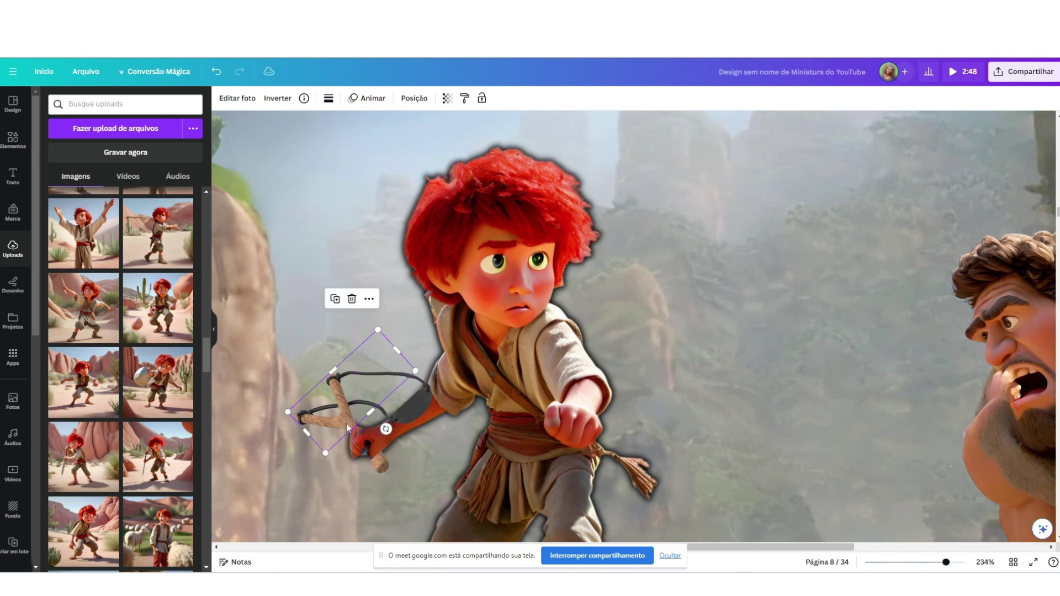
{"action": "left_click_drag", "start_coordinate": [386, 429], "coordinate": [349, 409]}
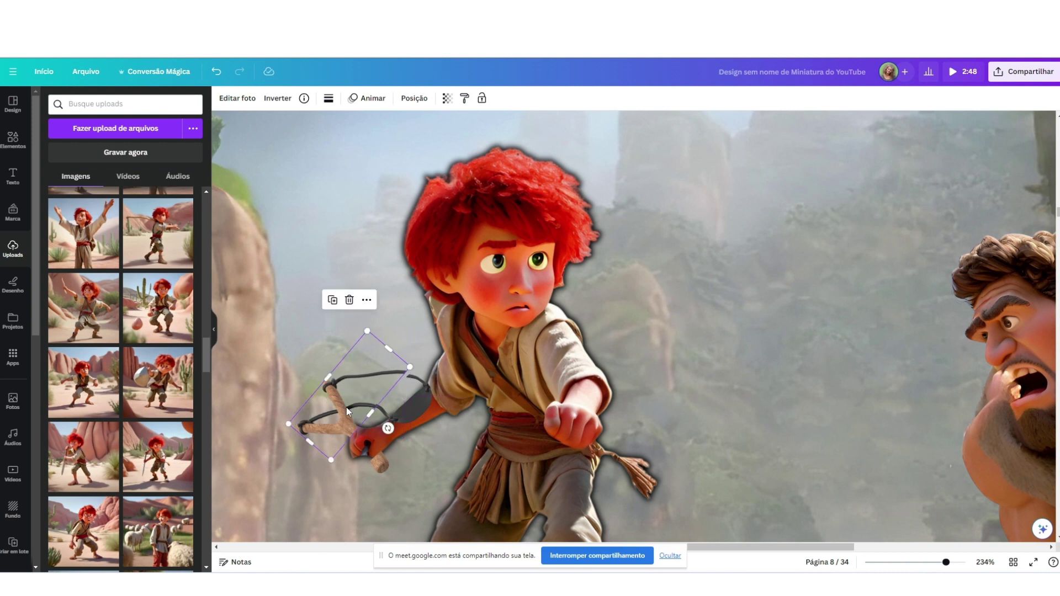
{"action": "left_click", "coordinate": [386, 467]}
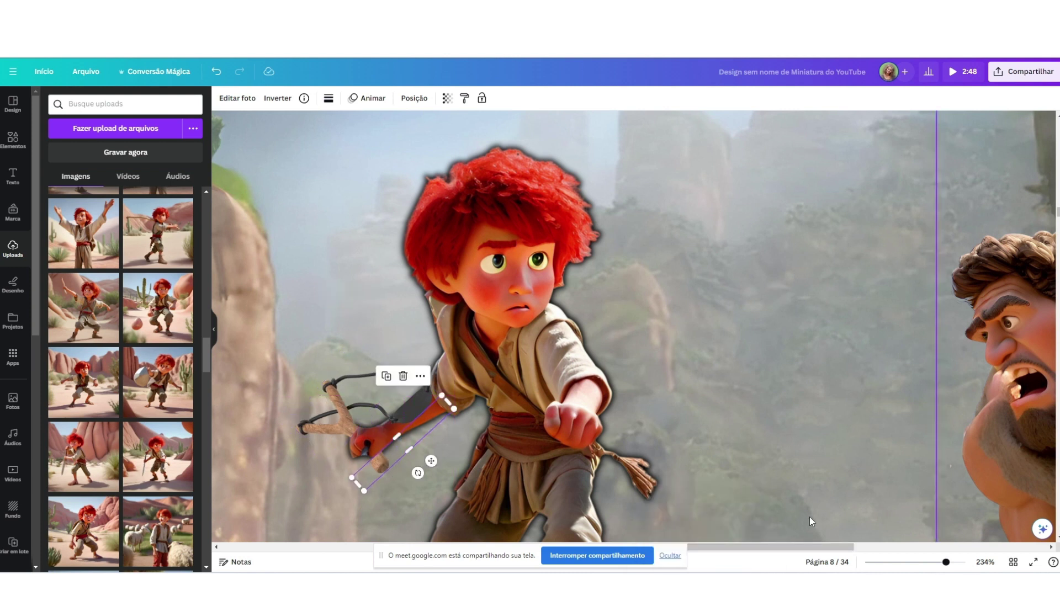
Step: Review the composed slingshot scene on page 8 and the following pages up to the boy raising his slingshot on page 13
{"action": "left_click", "coordinate": [919, 563]}
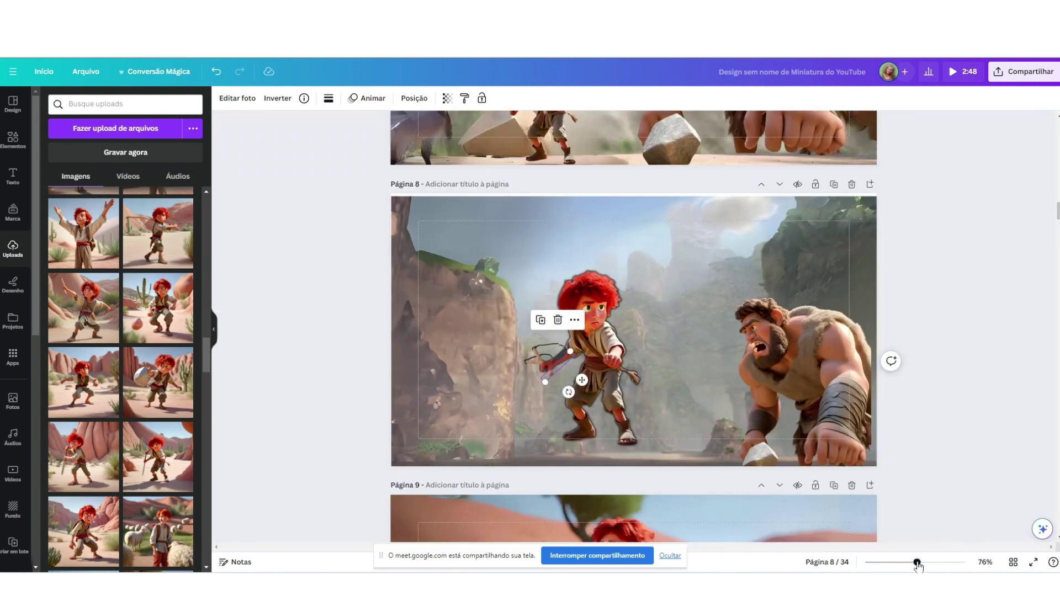
{"action": "left_click", "coordinate": [663, 297]}
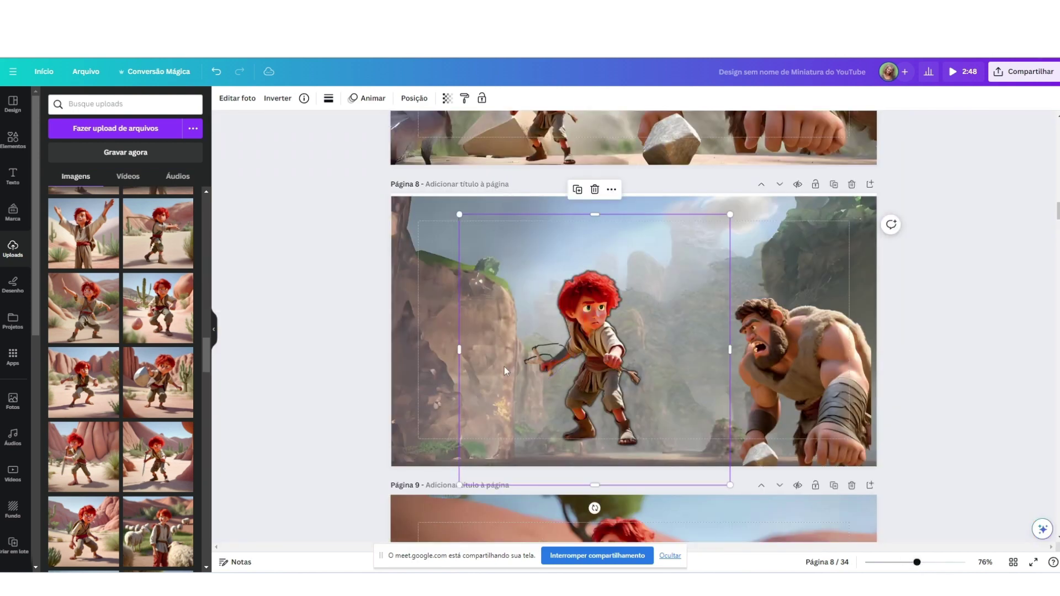
{"action": "left_click", "coordinate": [558, 358]}
{"action": "scroll", "coordinate": [620, 231], "scroll_direction": "up", "scroll_amount": 3}
{"action": "scroll", "coordinate": [631, 226], "scroll_direction": "down", "scroll_amount": 5}
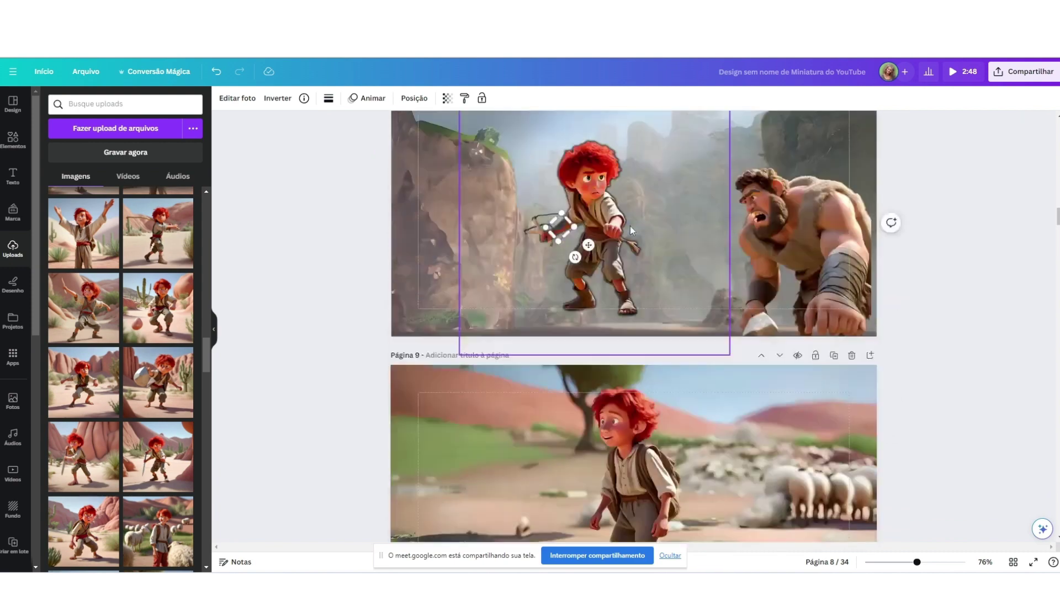
{"action": "scroll", "coordinate": [631, 227], "scroll_direction": "down", "scroll_amount": 10}
{"action": "right_click", "coordinate": [631, 228]}
{"action": "scroll", "coordinate": [531, 204], "scroll_direction": "down", "scroll_amount": 5}
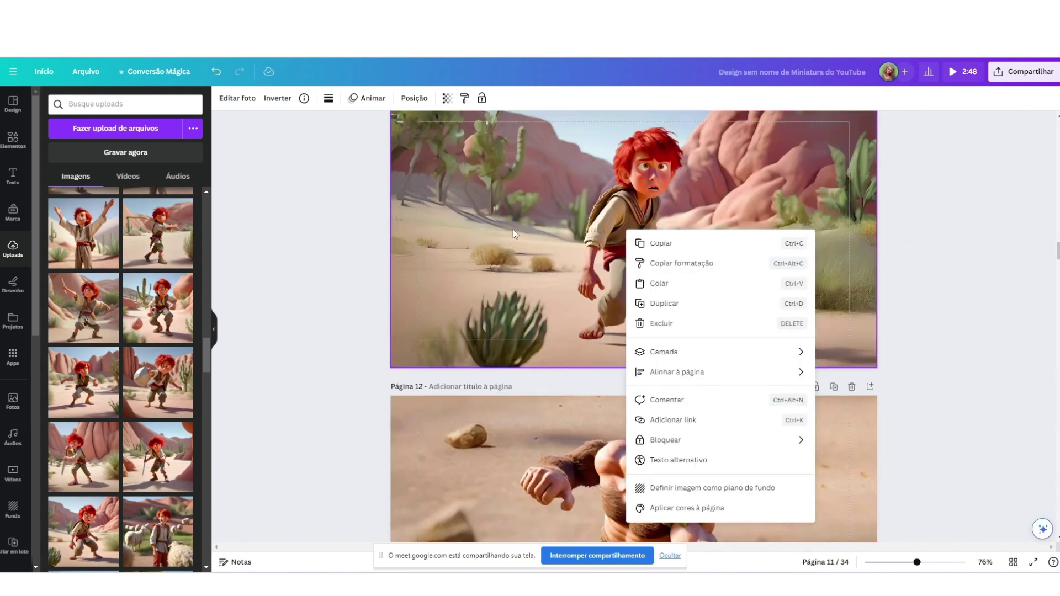
{"action": "scroll", "coordinate": [519, 232], "scroll_direction": "down", "scroll_amount": 7}
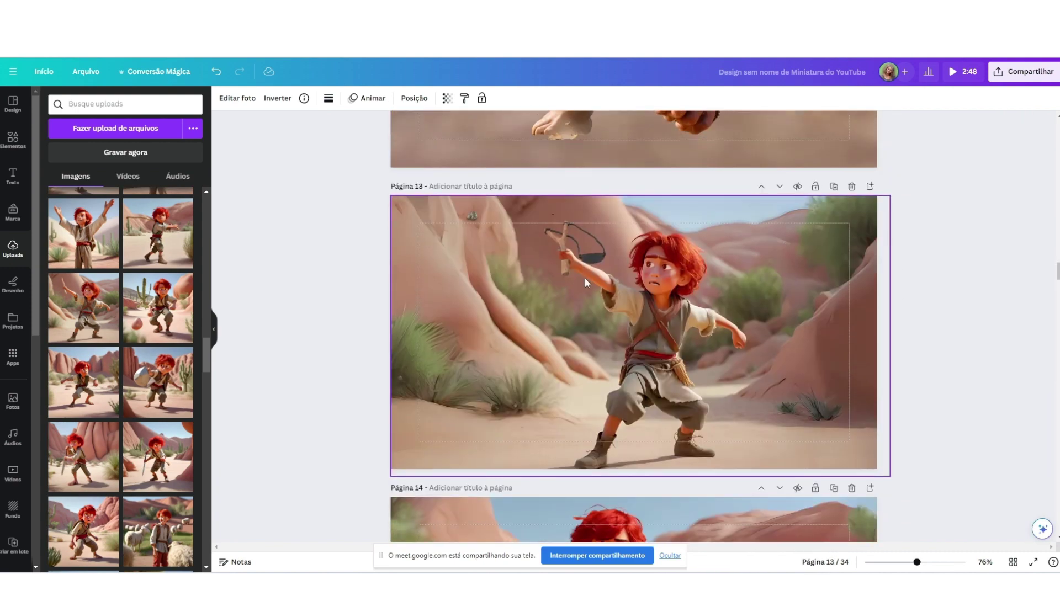
Step: Ungroup the slingshot scene on page 13, move its pieces apart to show how it is layered, and undo the moves
{"action": "left_click", "coordinate": [586, 283]}
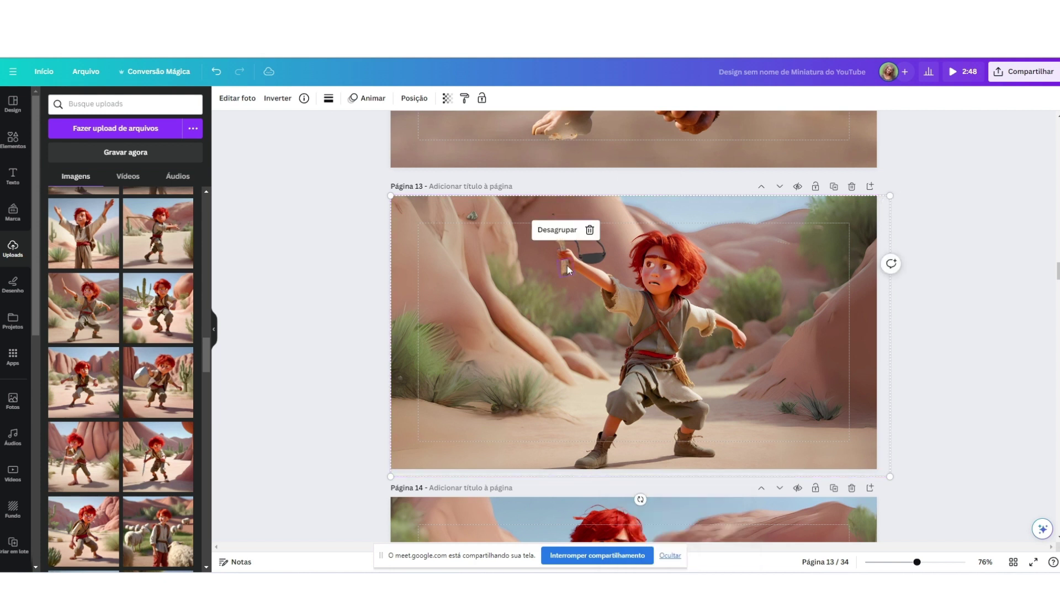
{"action": "key", "text": "ctrl+shift+g"}
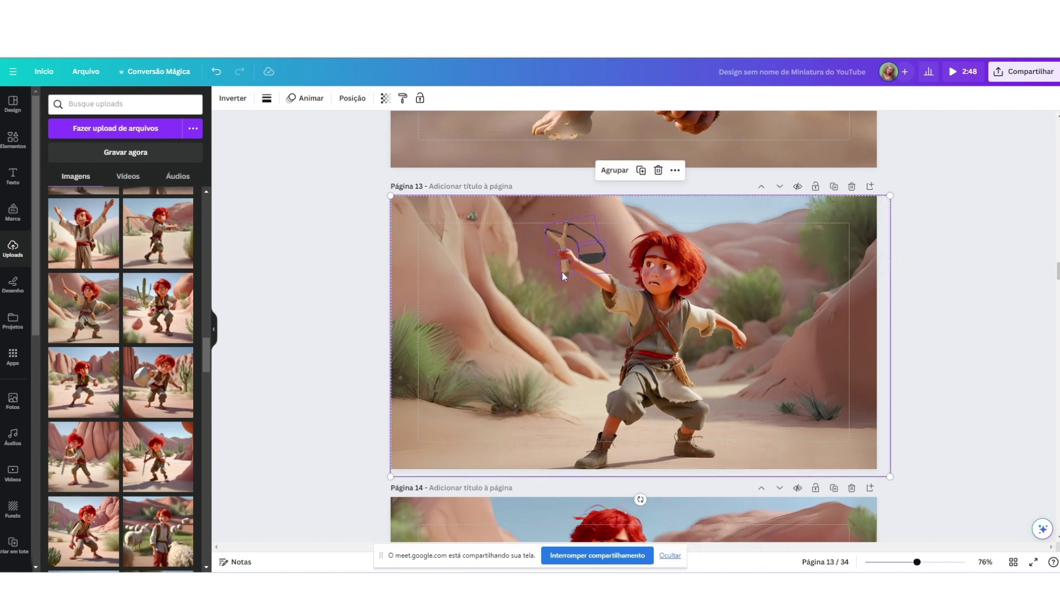
{"action": "left_click_drag", "start_coordinate": [592, 265], "coordinate": [571, 289]}
{"action": "left_click", "coordinate": [977, 272]}
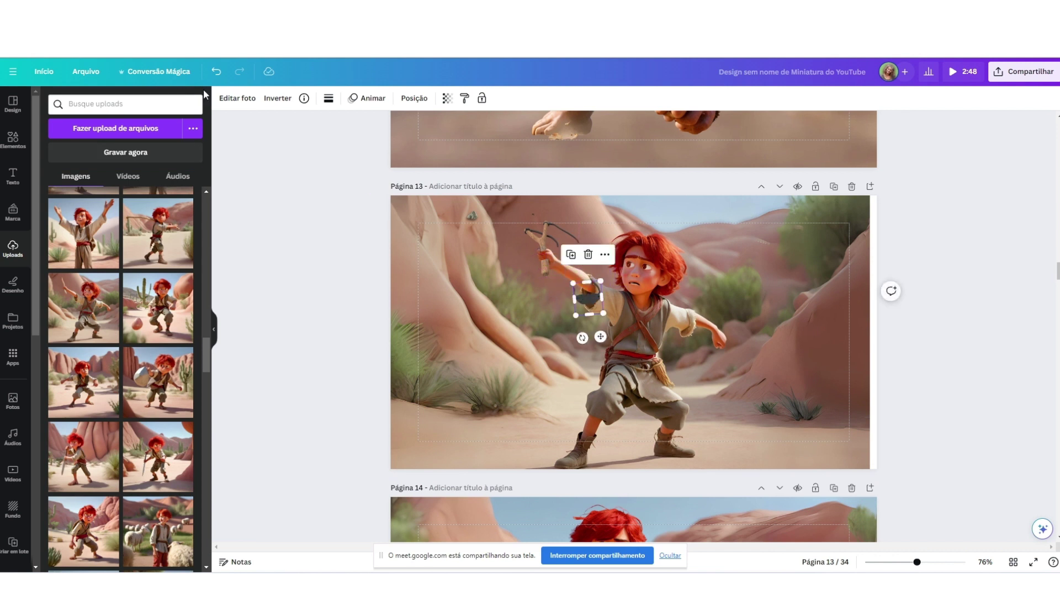
{"action": "left_click", "coordinate": [218, 73]}
{"action": "left_click", "coordinate": [218, 72]}
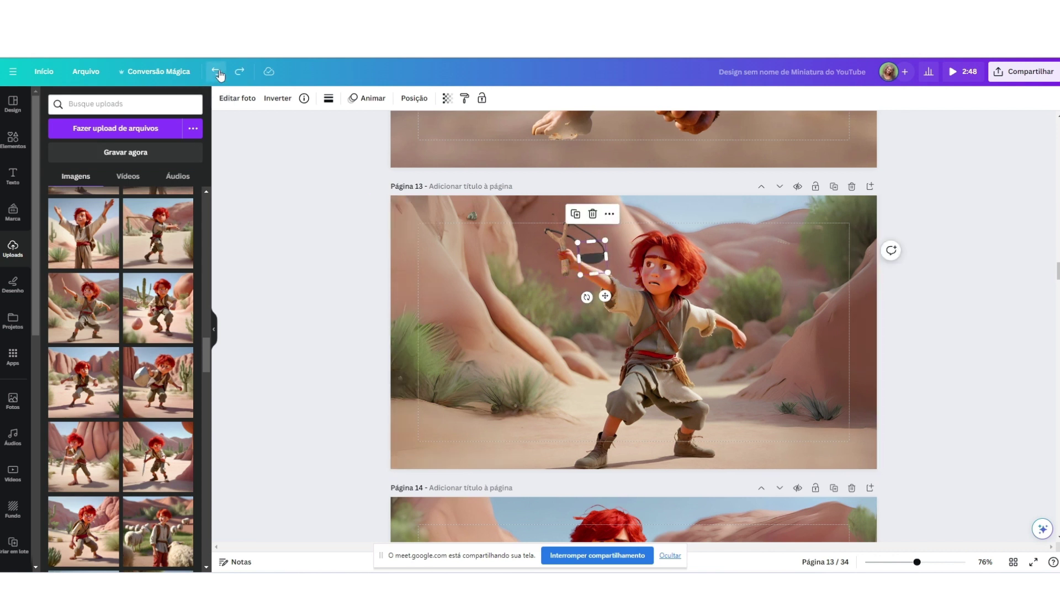
{"action": "left_click", "coordinate": [994, 243]}
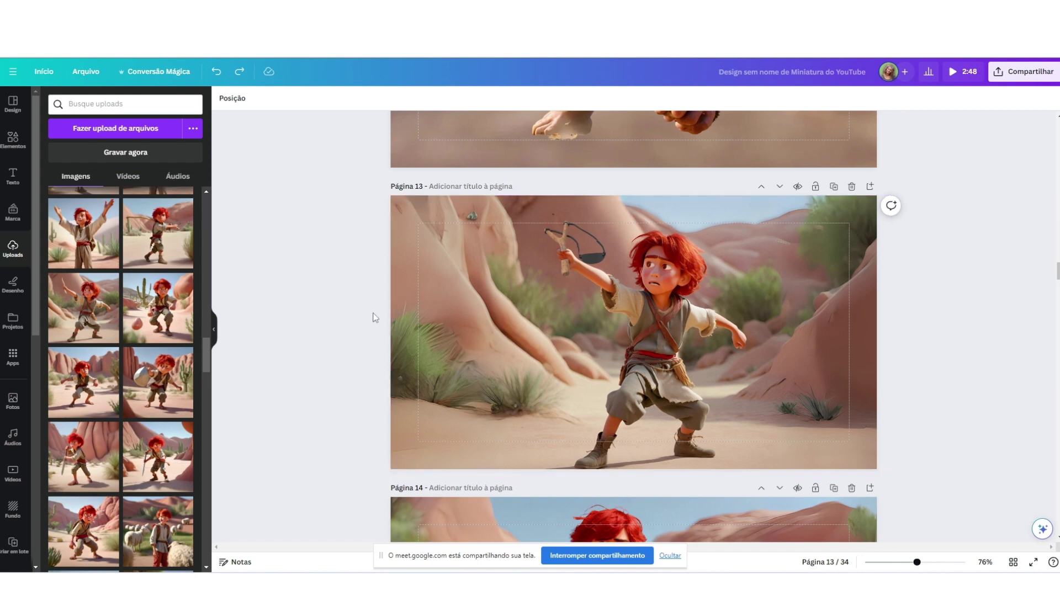
Step: Switch to the bookmarked Pixabay sound effects page and search it for "ambiente"
{"action": "scroll", "coordinate": [117, 307], "scroll_direction": "up", "scroll_amount": 10}
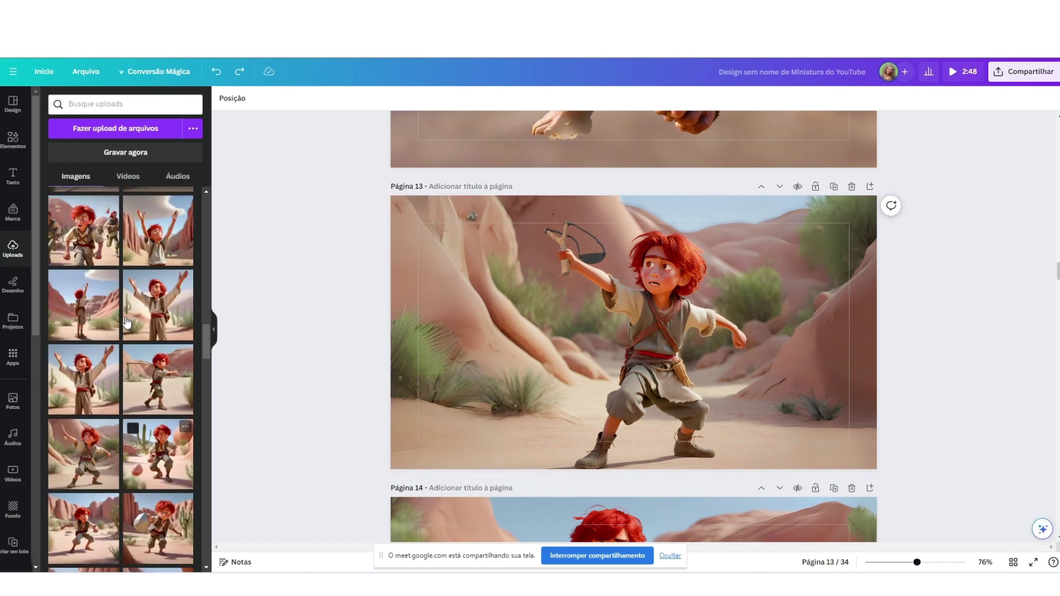
{"action": "left_click", "coordinate": [271, 48]}
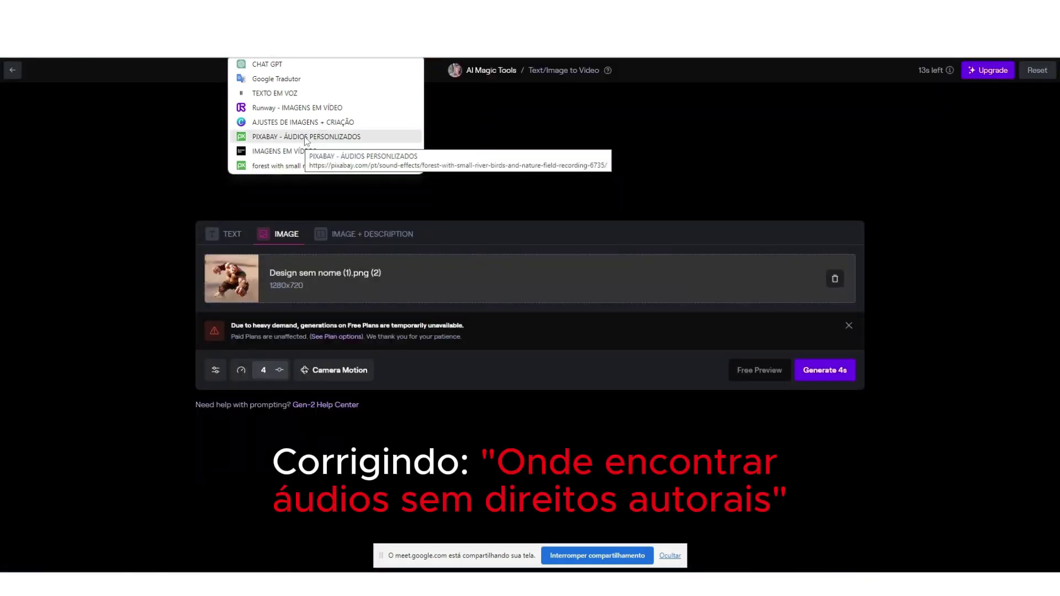
{"action": "left_click", "coordinate": [303, 137]}
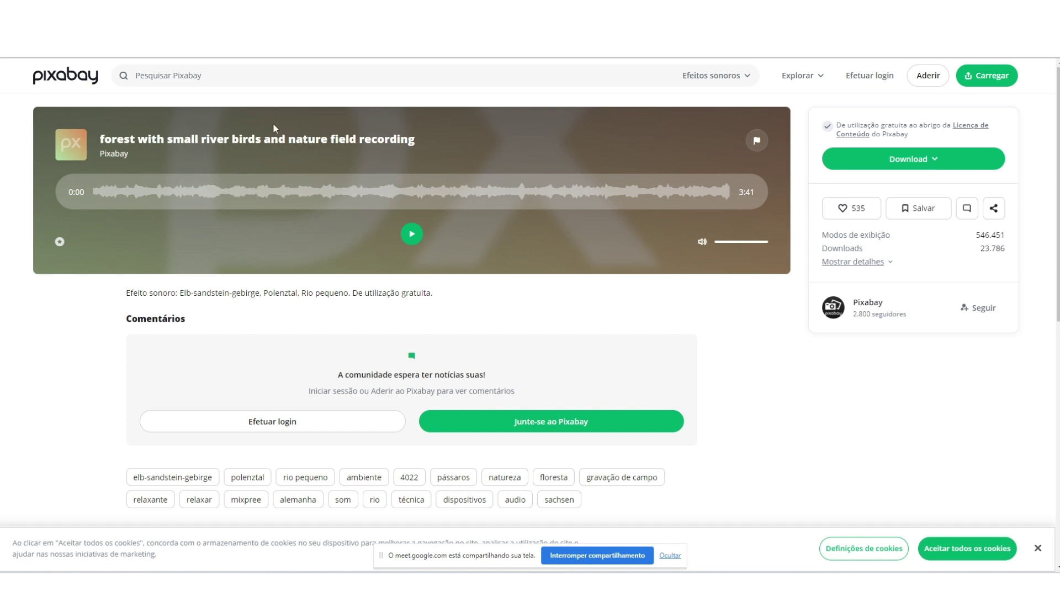
{"action": "scroll", "coordinate": [247, 234], "scroll_direction": "down", "scroll_amount": 3}
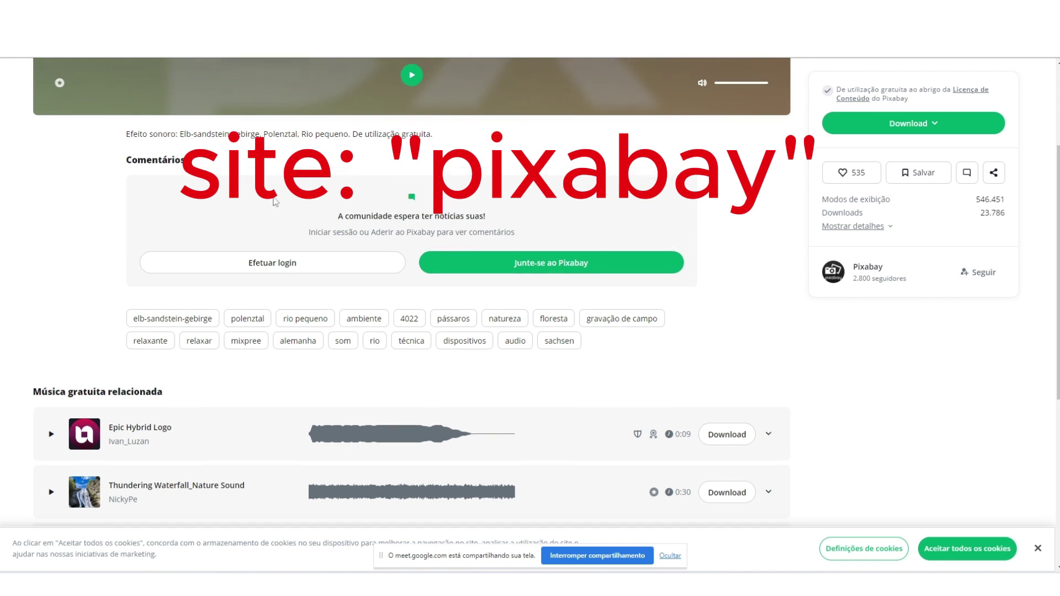
{"action": "scroll", "coordinate": [198, 106], "scroll_direction": "up", "scroll_amount": 3}
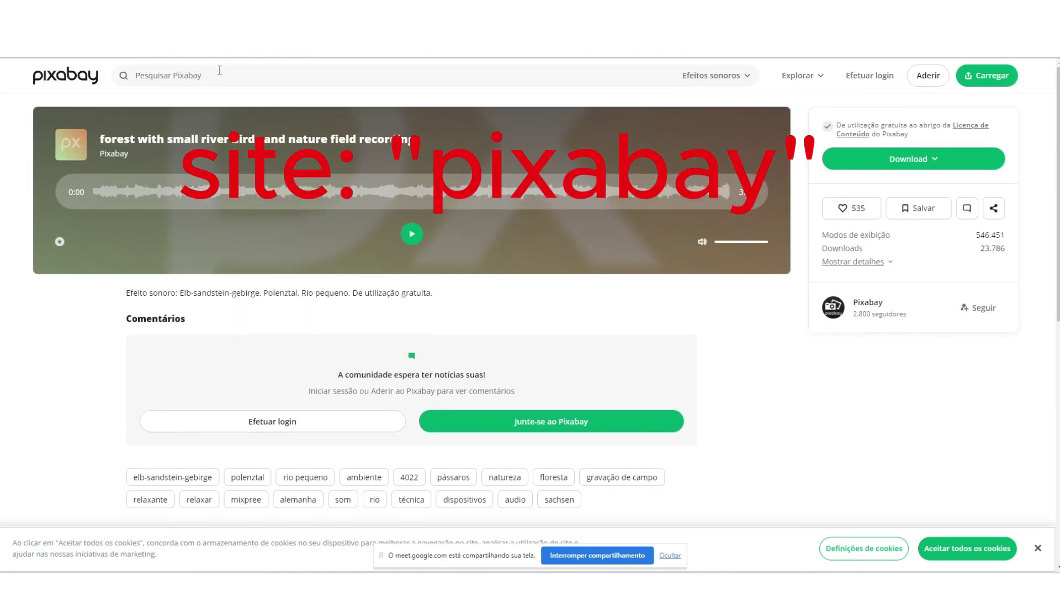
{"action": "scroll", "coordinate": [808, 457], "scroll_direction": "down", "scroll_amount": 5}
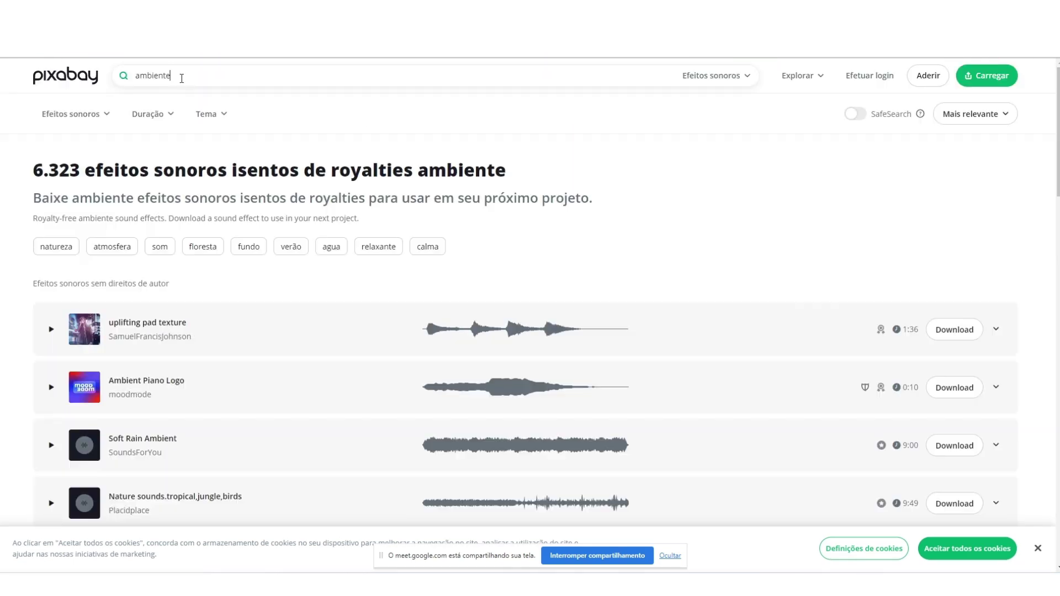
Step: Search the sound effects for "palmas" and follow the related tag "aplauso"
{"action": "left_click_drag", "start_coordinate": [176, 75], "coordinate": [134, 76]}
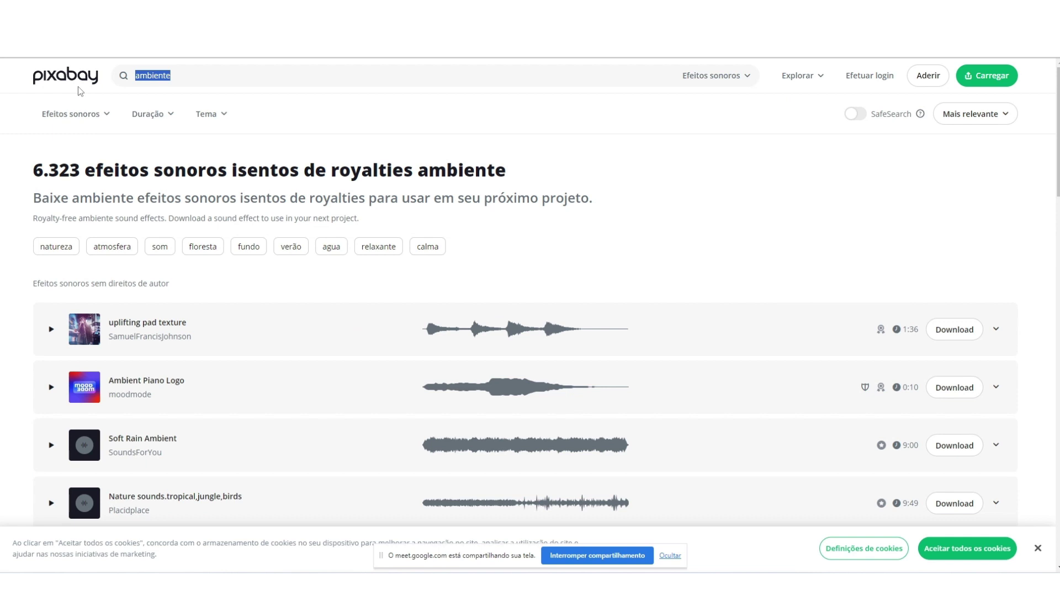
{"action": "type", "text": "palmas"}
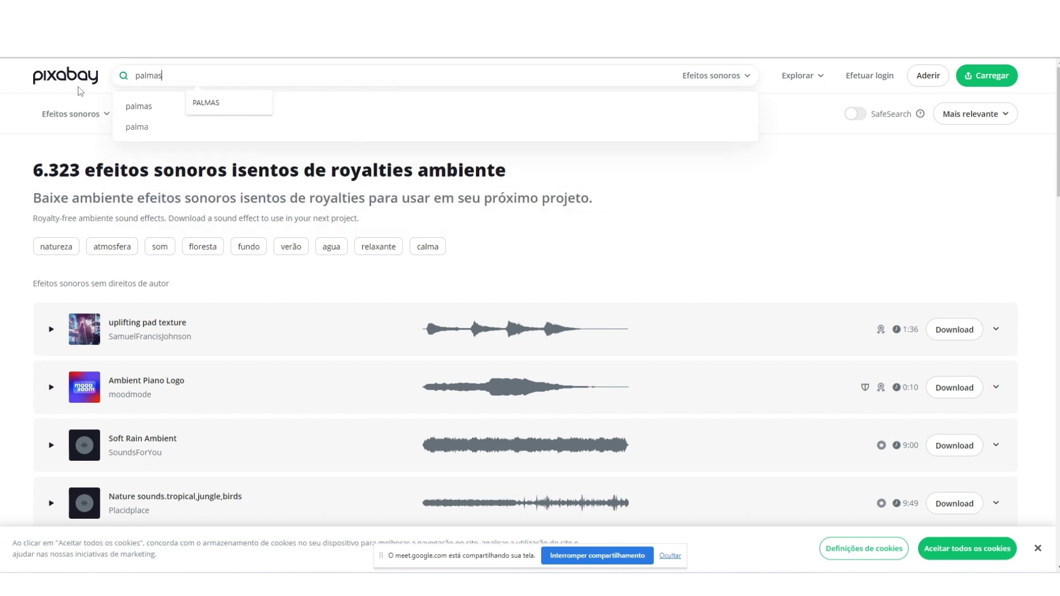
{"action": "key", "text": "Return"}
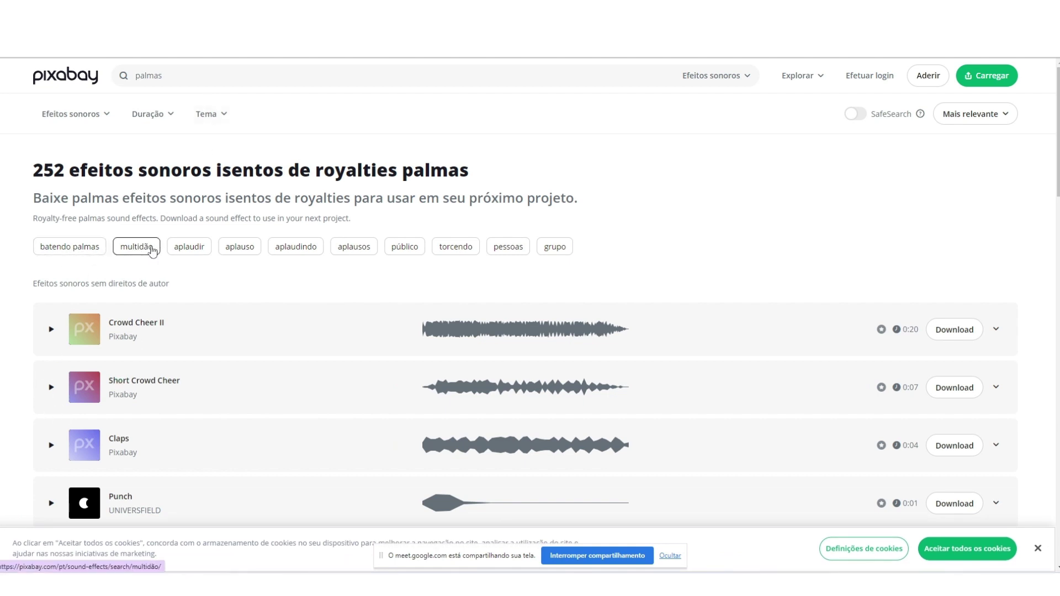
{"action": "left_click", "coordinate": [249, 251]}
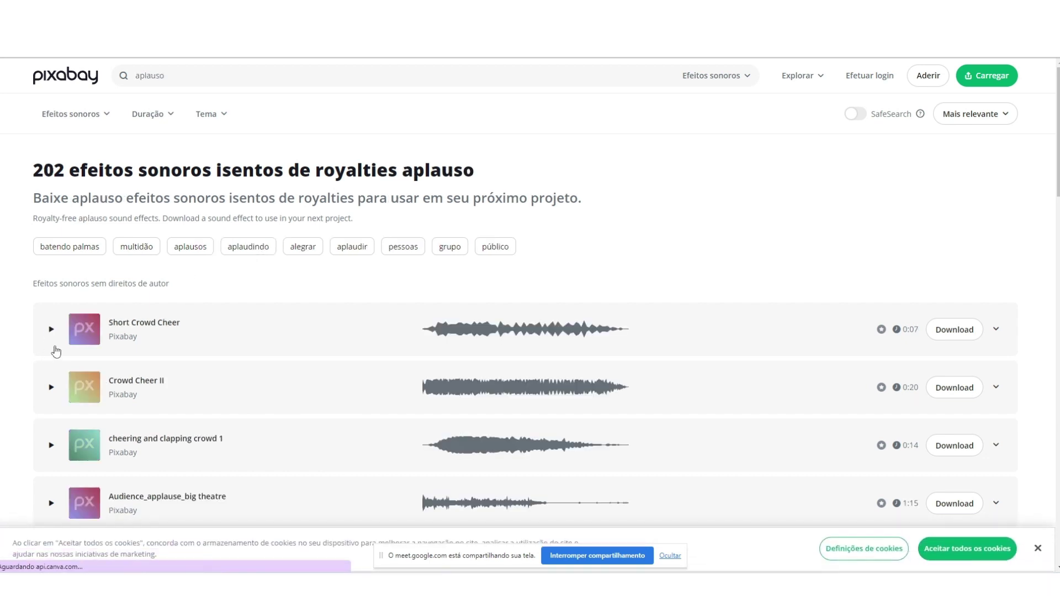
Step: Preview the Short Crowd Cheer and Crowd Cheer II sound effects
{"action": "left_click", "coordinate": [52, 330]}
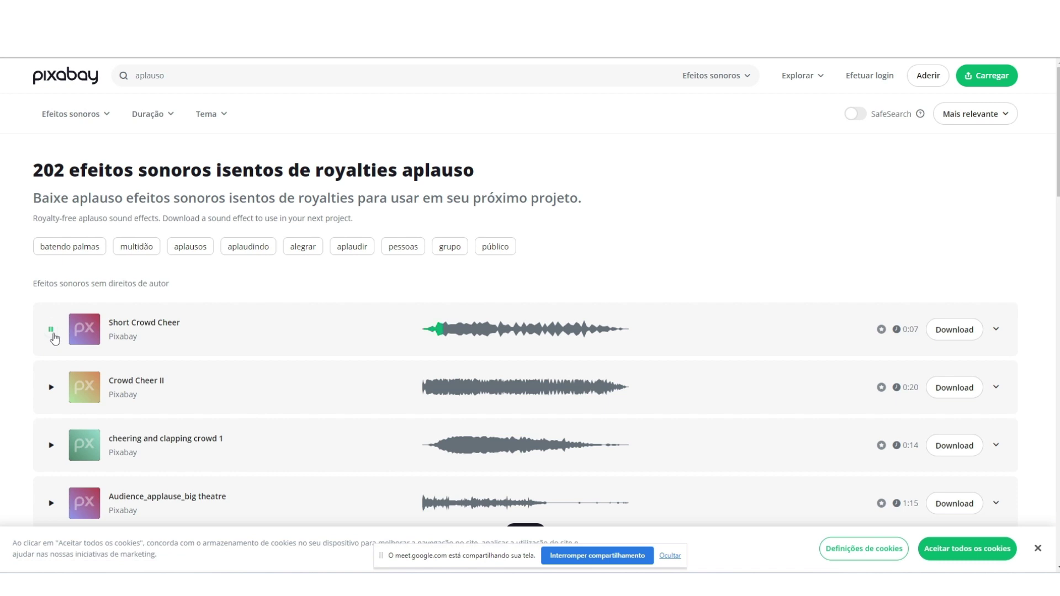
{"action": "left_click", "coordinate": [52, 331]}
{"action": "left_click", "coordinate": [49, 391]}
{"action": "left_click", "coordinate": [49, 391]}
Step: Download the Short Crowd Cheer effect and save it as an MP3 under its suggested file name in the audio folder
{"action": "left_click", "coordinate": [964, 331]}
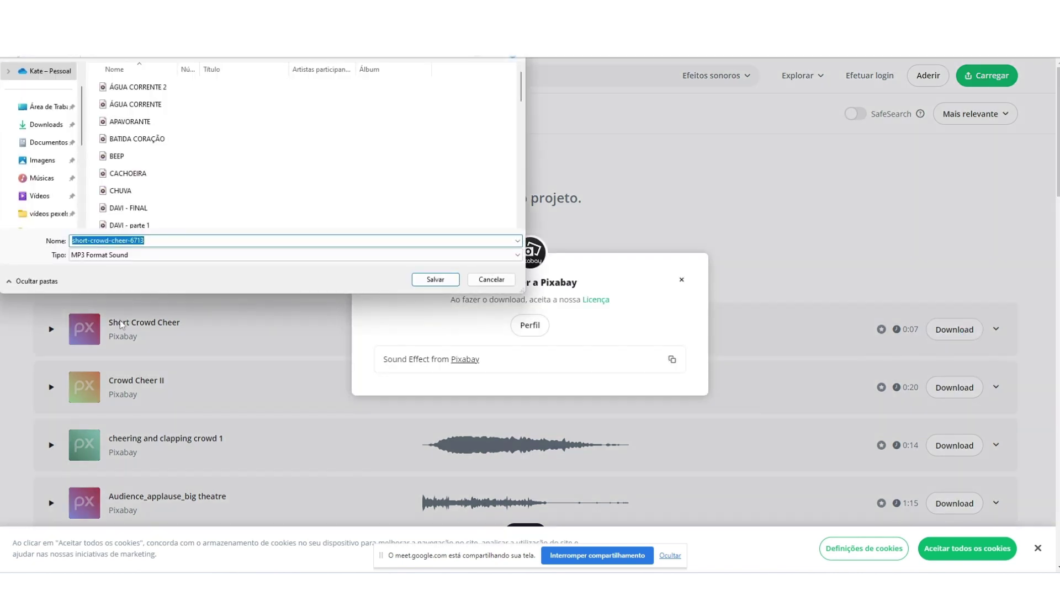
{"action": "scroll", "coordinate": [155, 135], "scroll_direction": "down", "scroll_amount": 4}
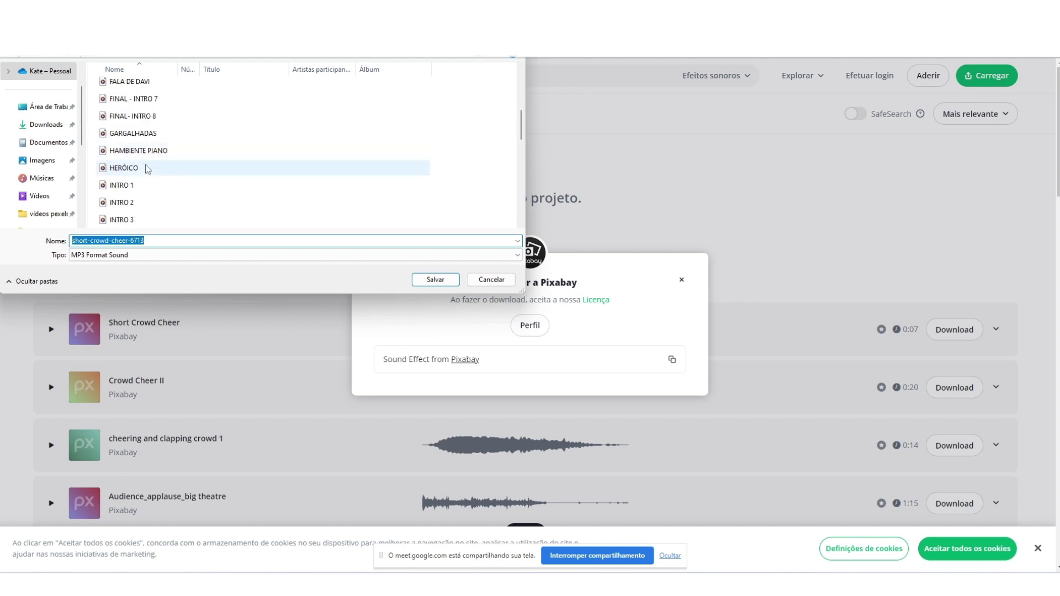
{"action": "key", "text": "Return"}
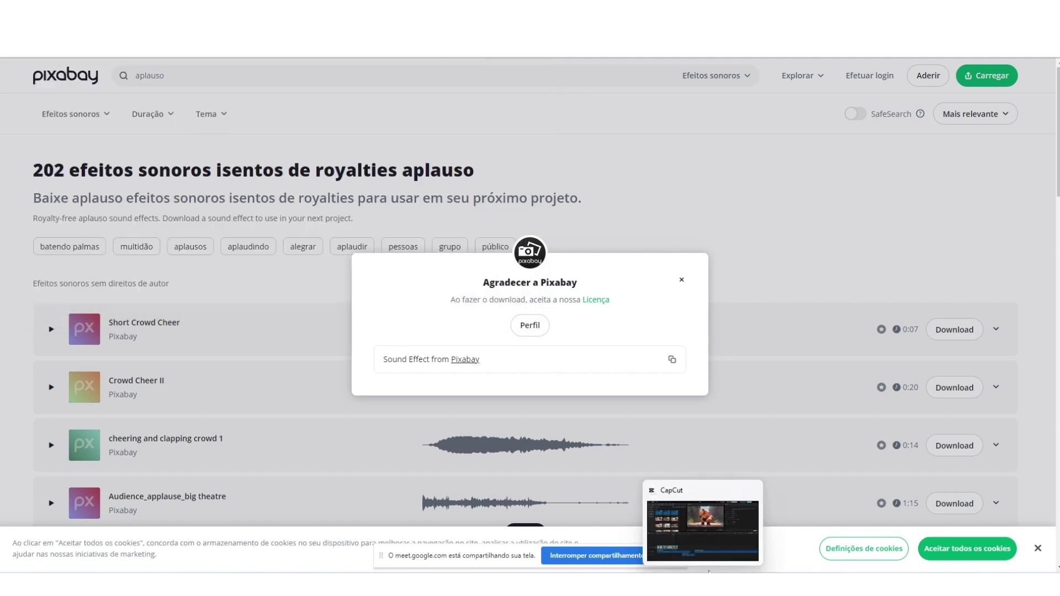
Step: Switch to CapCut and line up FALA DE DAVI.mp3 and FALA DE DAVI - FINAL.mp3 after DAVI - parte 1.mp3 on one audio track
{"action": "left_click", "coordinate": [703, 584]}
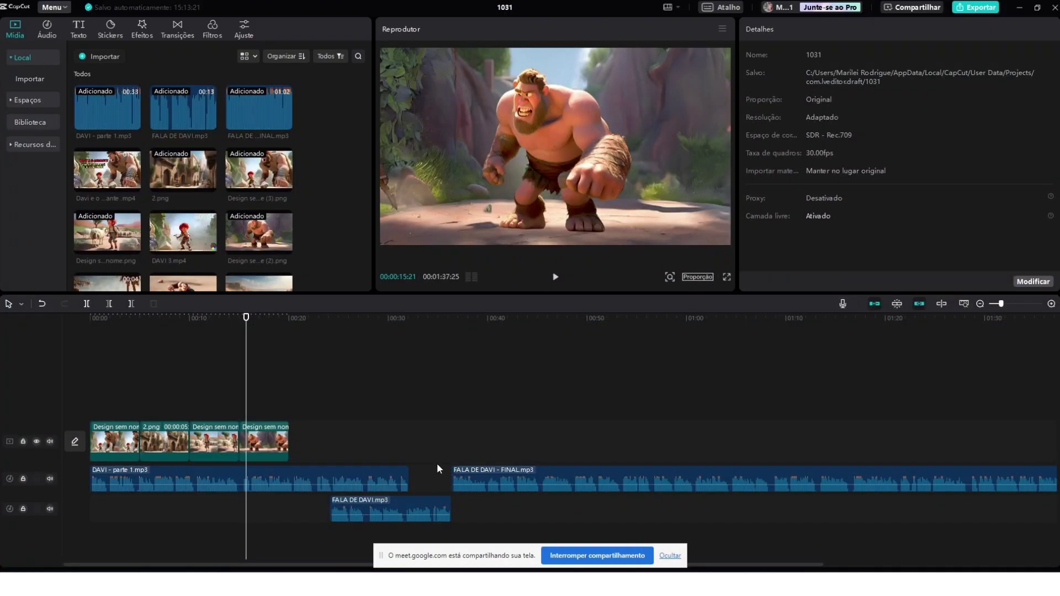
{"action": "left_click_drag", "start_coordinate": [624, 479], "coordinate": [750, 524]}
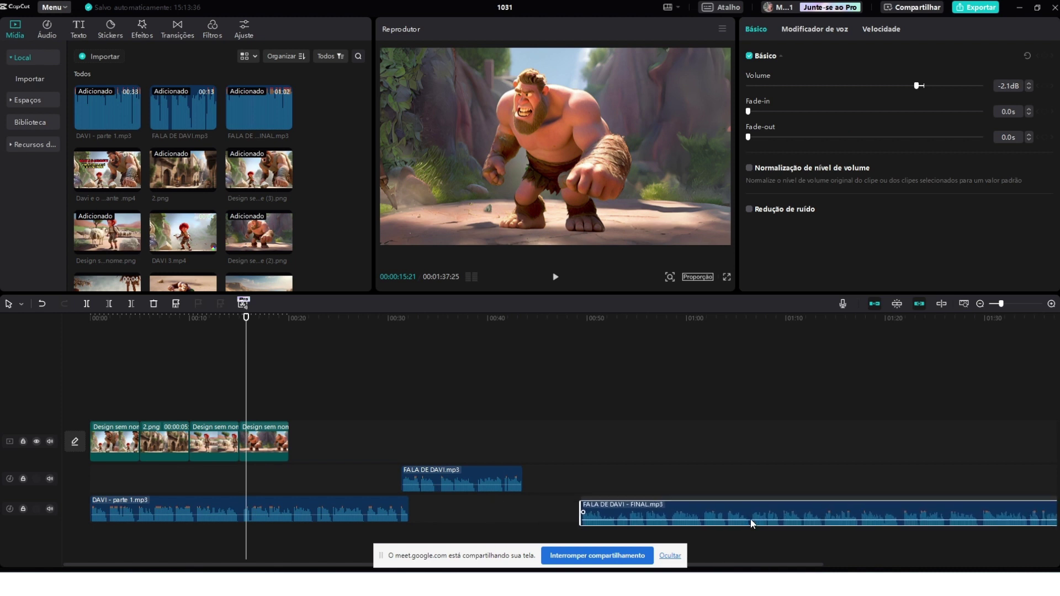
{"action": "left_click_drag", "start_coordinate": [451, 472], "coordinate": [471, 505]}
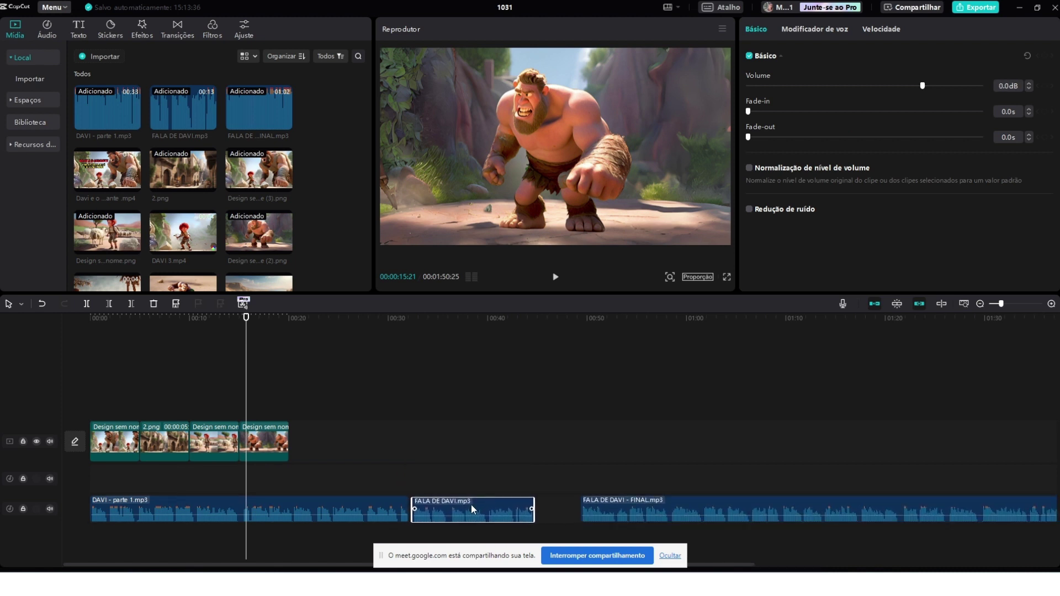
{"action": "left_click_drag", "start_coordinate": [612, 475], "coordinate": [569, 476]}
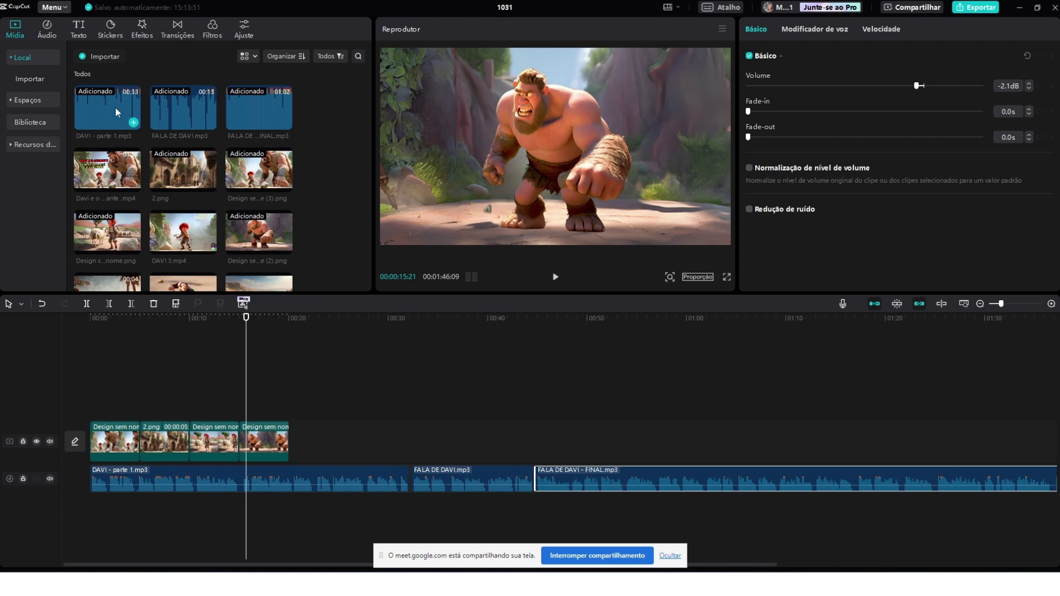
Step: Add APAVORANTE.mp3 on a track below the narration, starting at the giant's image, the fourth clip, at about 00:00:15:04
{"action": "scroll", "coordinate": [183, 138], "scroll_direction": "down", "scroll_amount": 5}
{"action": "mouse_move", "coordinate": [170, 232]}
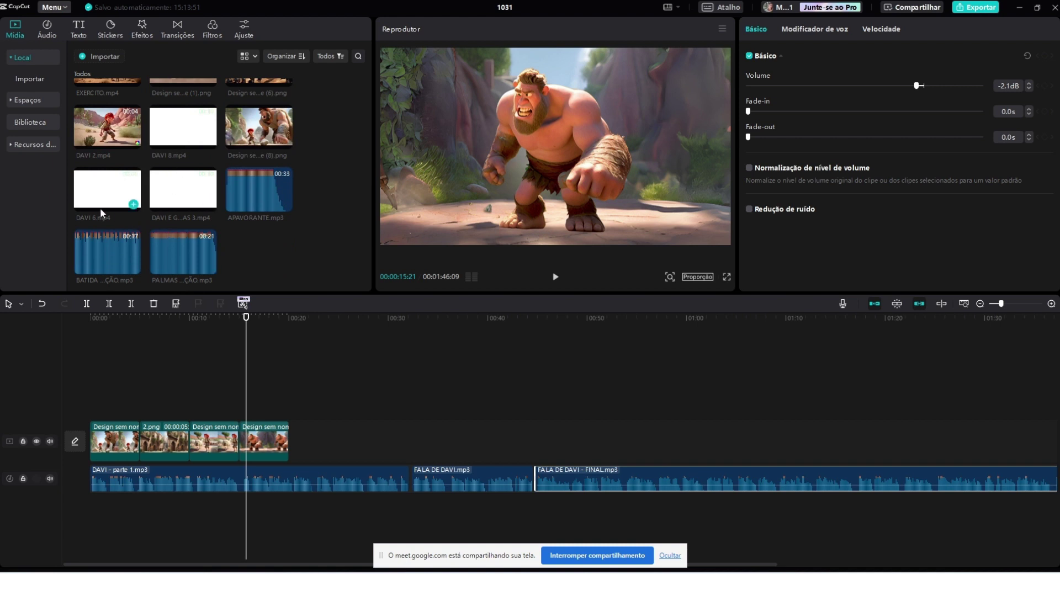
{"action": "mouse_move", "coordinate": [194, 178]}
{"action": "mouse_move", "coordinate": [275, 199]}
{"action": "left_click_drag", "start_coordinate": [255, 186], "coordinate": [232, 486]}
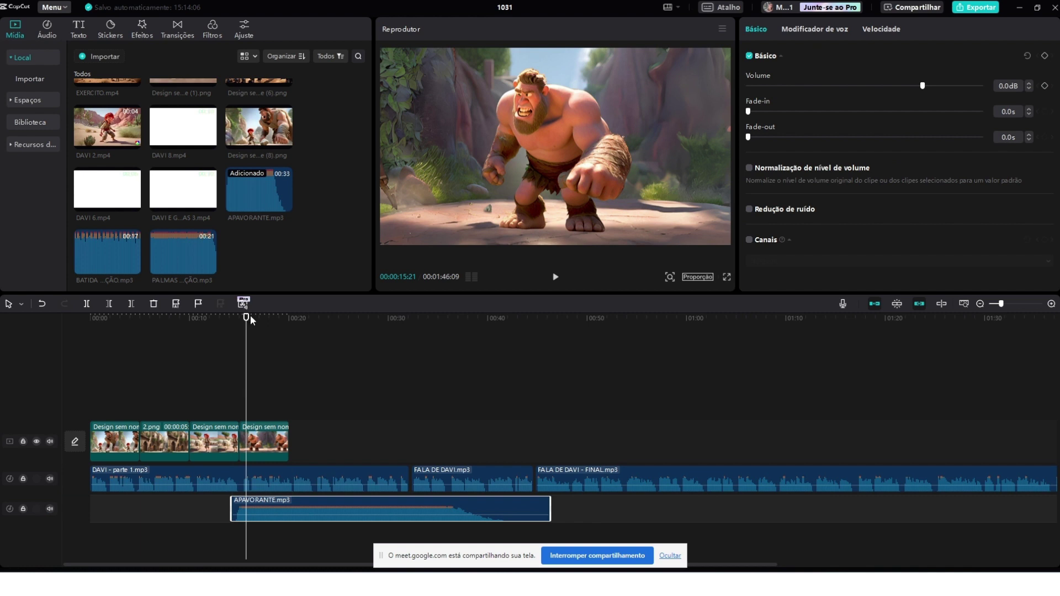
{"action": "left_click_drag", "start_coordinate": [244, 324], "coordinate": [240, 336]}
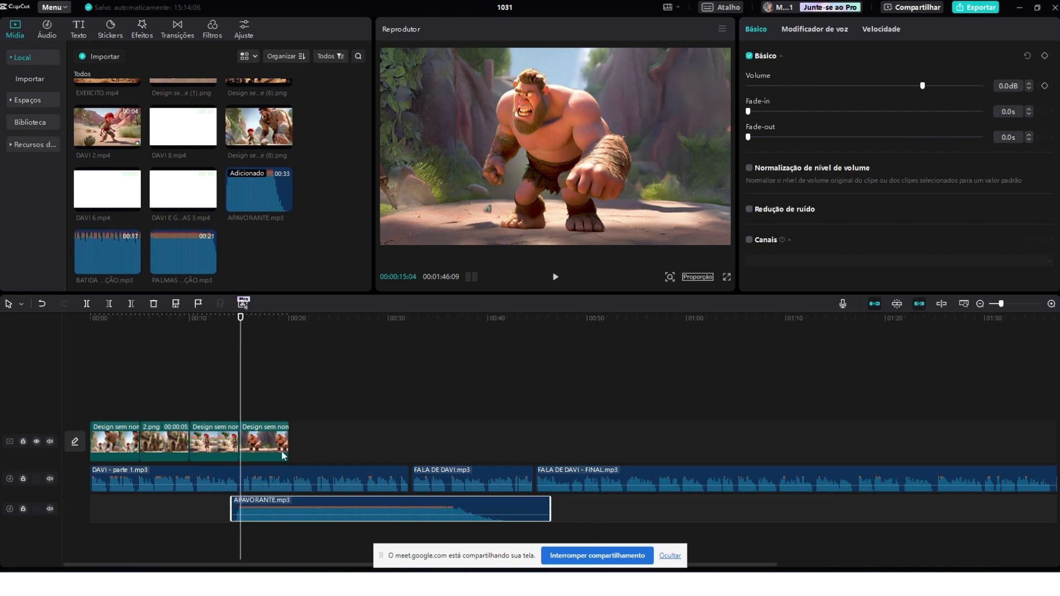
{"action": "left_click_drag", "start_coordinate": [277, 500], "coordinate": [288, 512]}
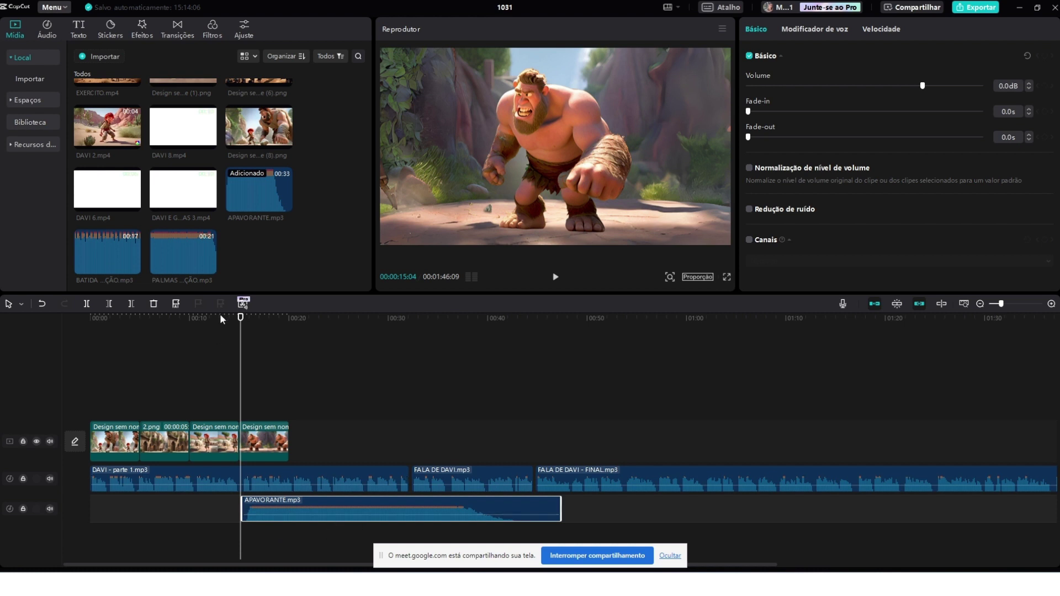
Step: Split APAVORANTE.mp3 at 00:00:20:02, where the giant's image ends, delete the rest, and select the remaining piece
{"action": "left_click_drag", "start_coordinate": [241, 318], "coordinate": [290, 427]}
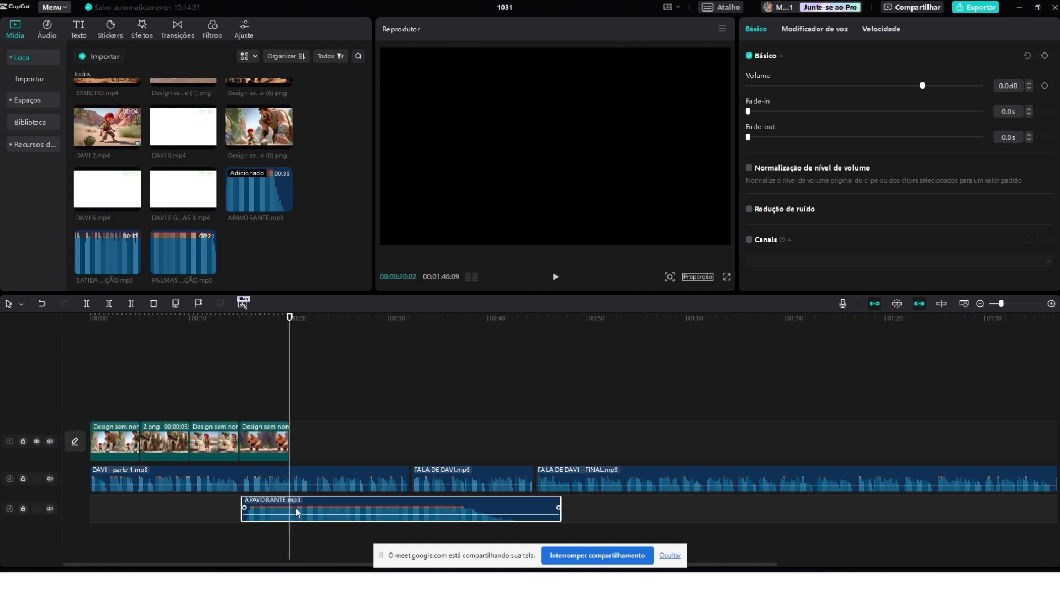
{"action": "left_click", "coordinate": [87, 306]}
{"action": "key", "text": "Delete"}
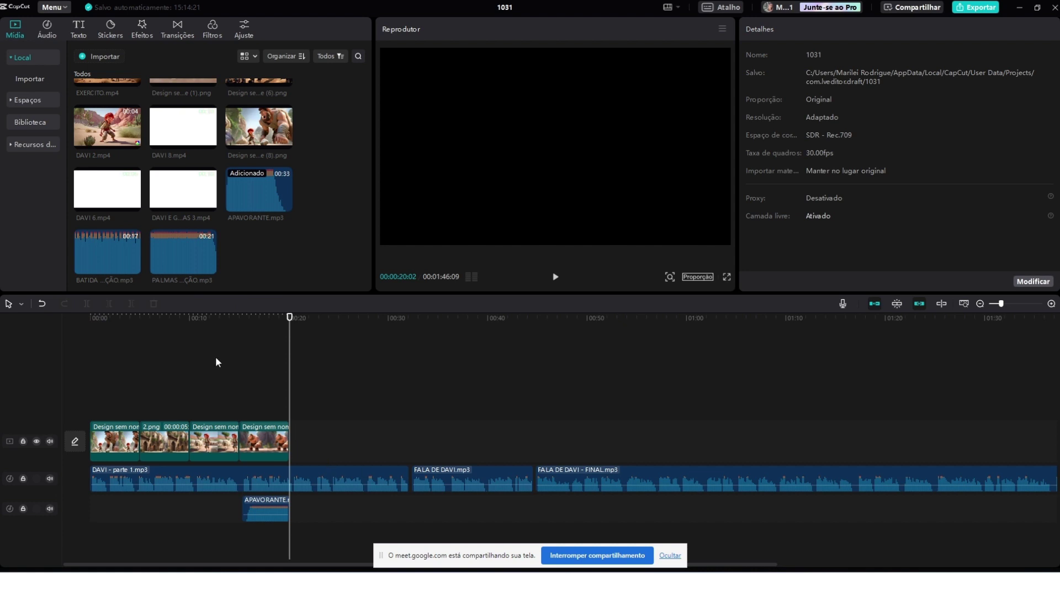
{"action": "left_click", "coordinate": [273, 517]}
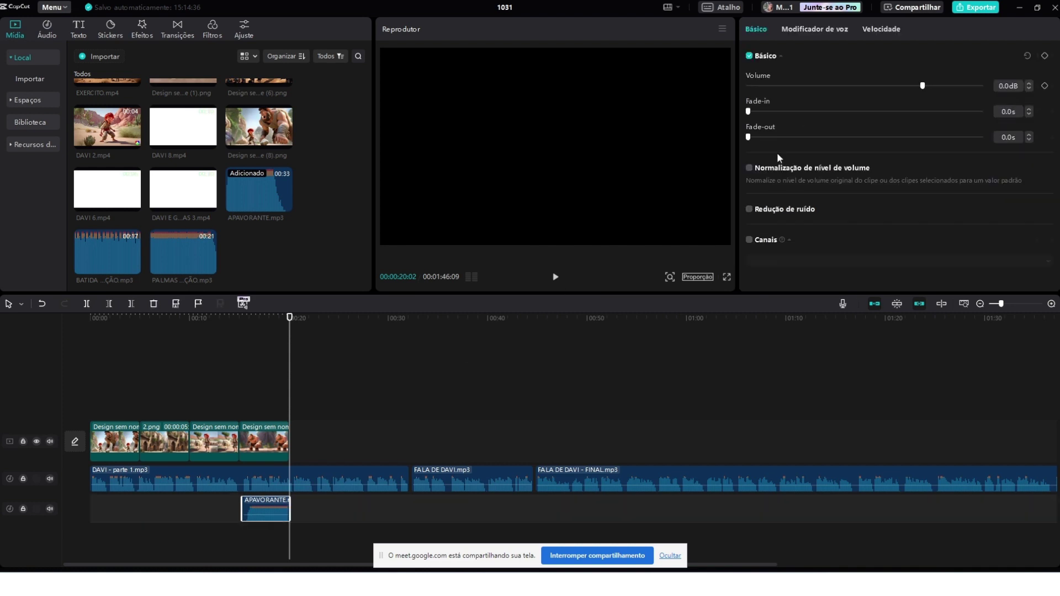
Step: Lower APAVORANTE.mp3 to -25.0 dB and give it a 2.0 s fade-in and a 2.1 s fade-out
{"action": "left_click_drag", "start_coordinate": [922, 86], "coordinate": [849, 86]}
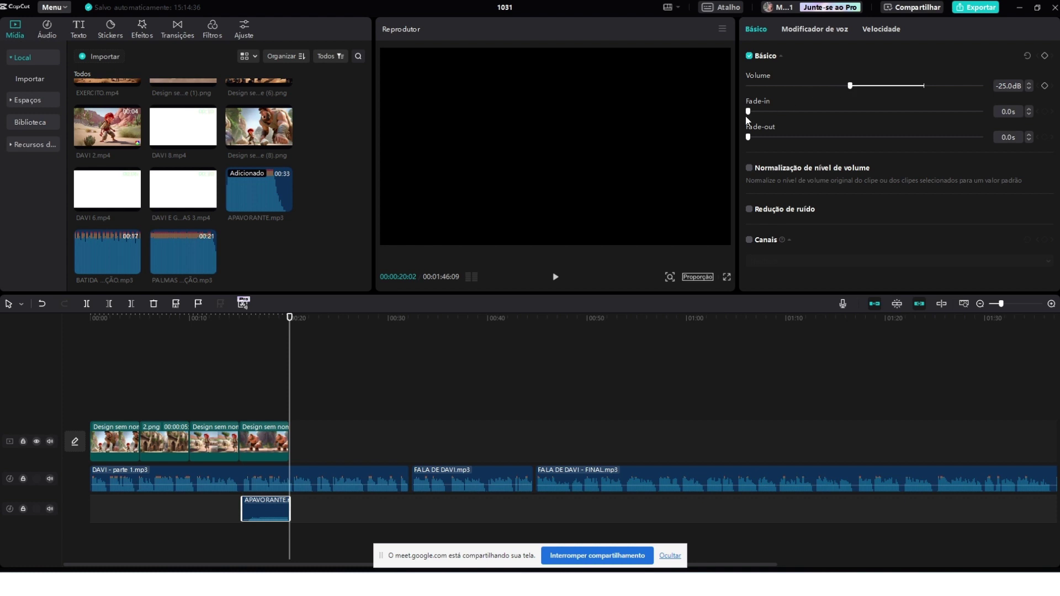
{"action": "left_click_drag", "start_coordinate": [748, 113], "coordinate": [784, 127]}
{"action": "left_click_drag", "start_coordinate": [748, 137], "coordinate": [852, 139]}
{"action": "left_click_drag", "start_coordinate": [808, 112], "coordinate": [837, 114]}
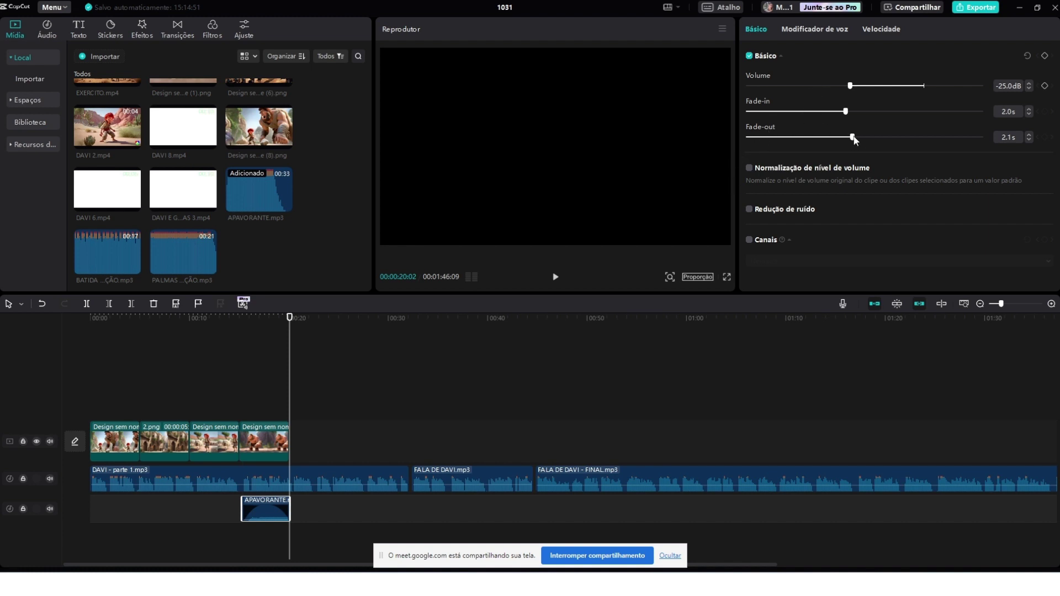
Step: Play back the giant's scene from about 00:00:15:13 to check APAVORANTE.mp3 against the narration
{"action": "mouse_move", "coordinate": [277, 521]}
{"action": "left_click", "coordinate": [244, 355]}
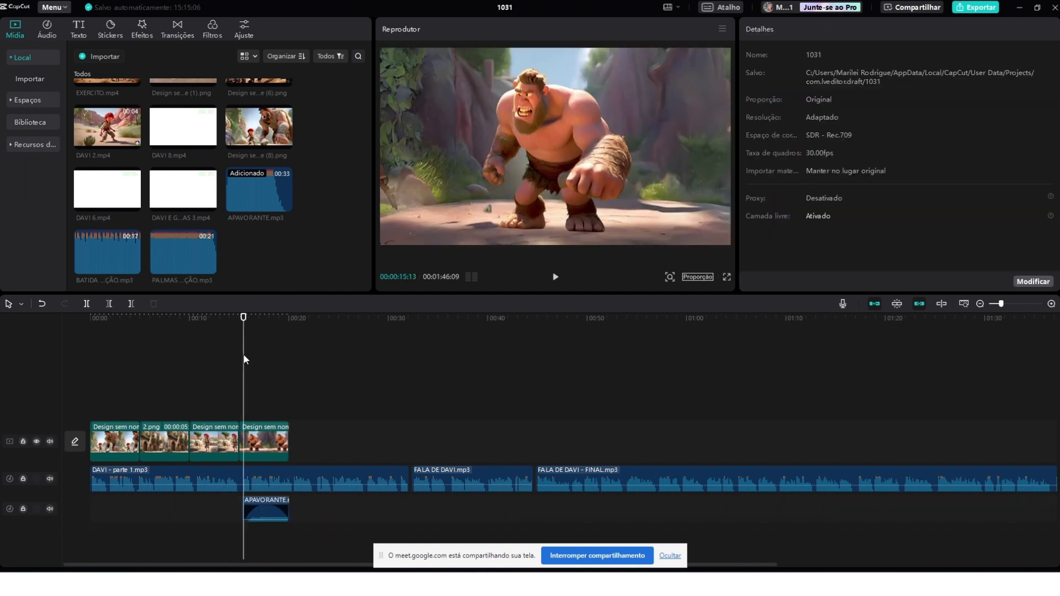
{"action": "left_click", "coordinate": [556, 278]}
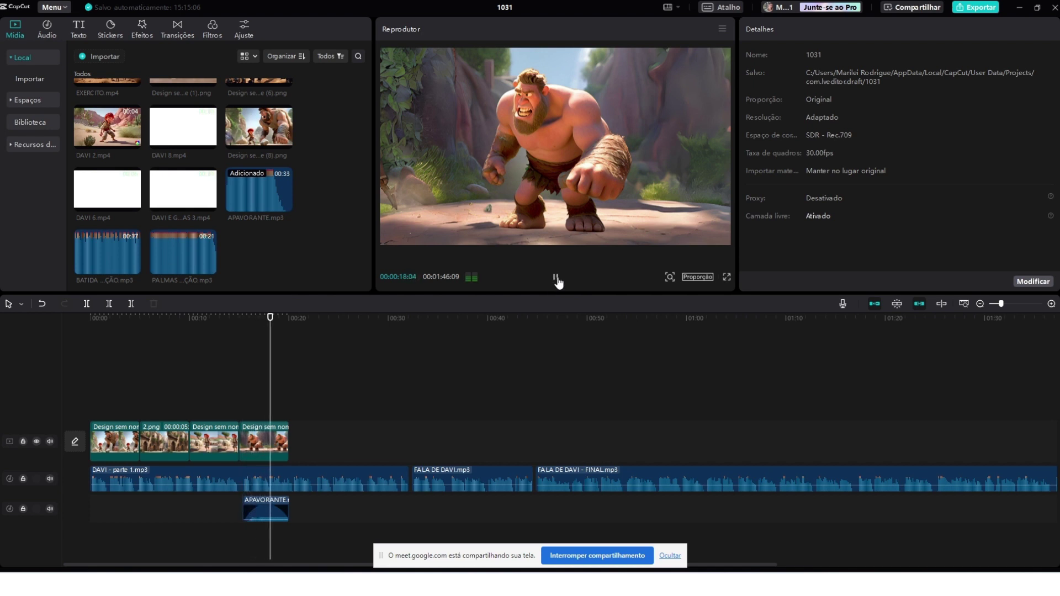
{"action": "left_click", "coordinate": [556, 278]}
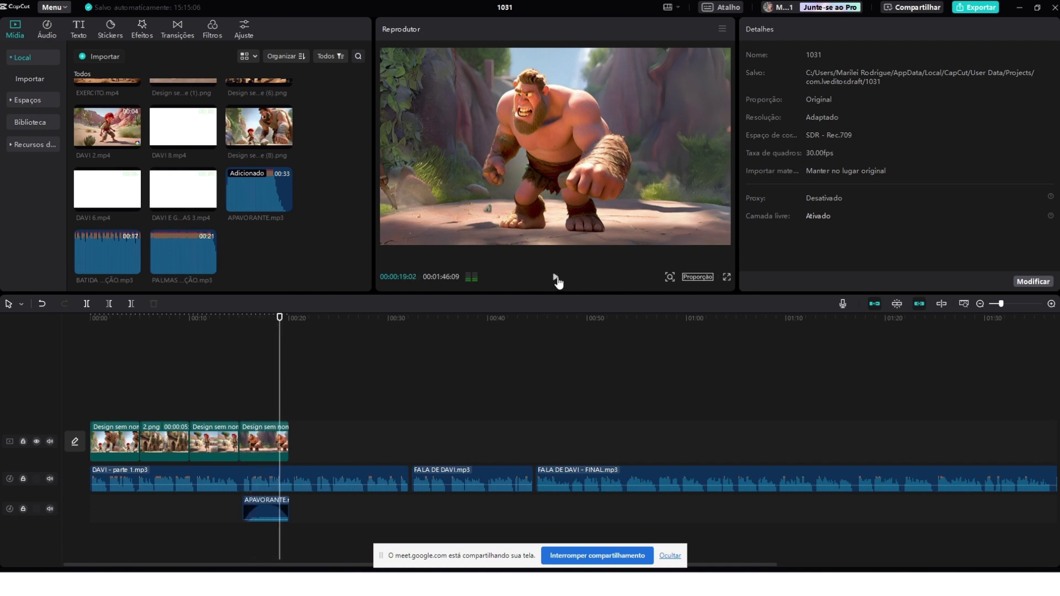
Step: Raise APAVORANTE.mp3 to 0.0 dB and play back the giant's scene from its beginning
{"action": "left_click", "coordinate": [257, 519]}
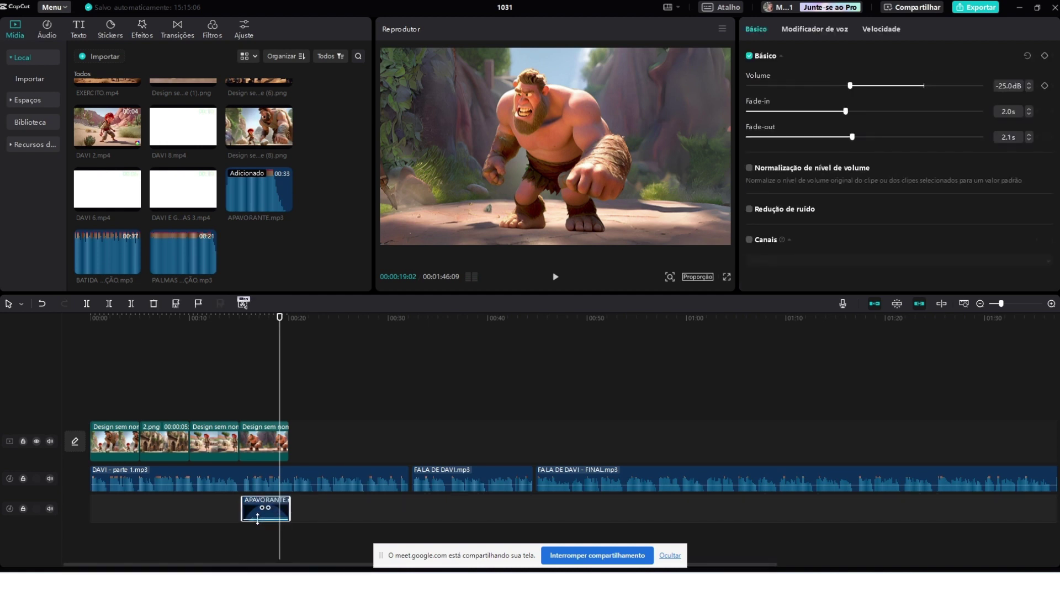
{"action": "left_click_drag", "start_coordinate": [854, 85], "coordinate": [921, 87]}
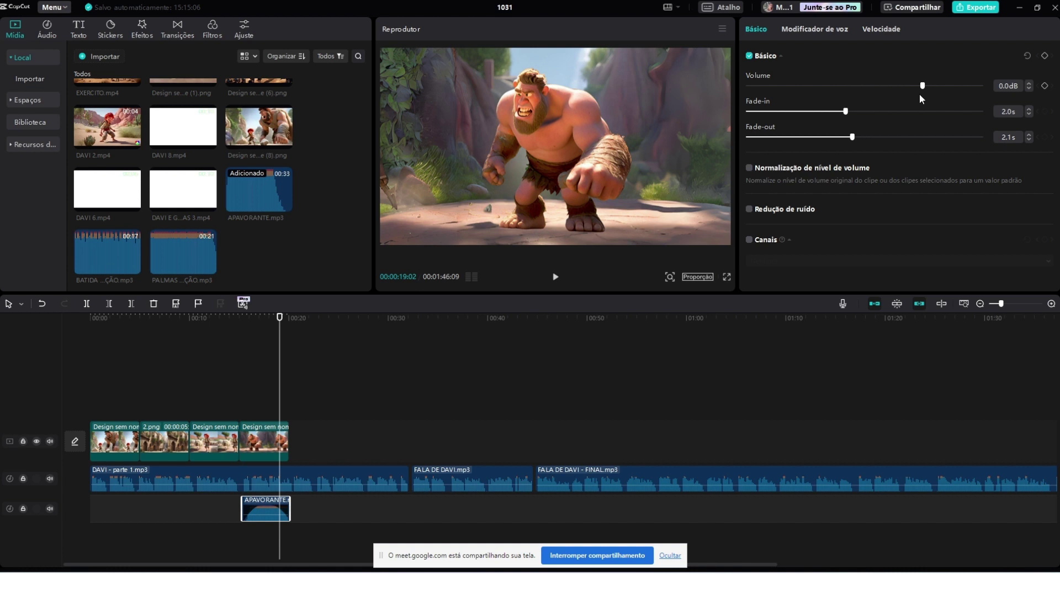
{"action": "left_click", "coordinate": [241, 380]}
{"action": "left_click", "coordinate": [555, 277]}
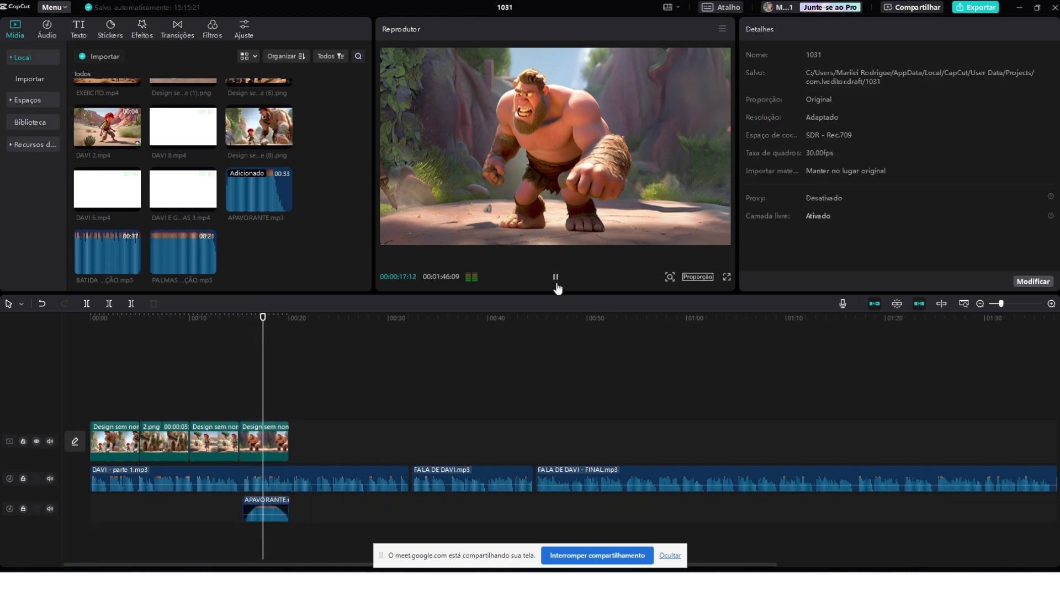
{"action": "left_click", "coordinate": [556, 280]}
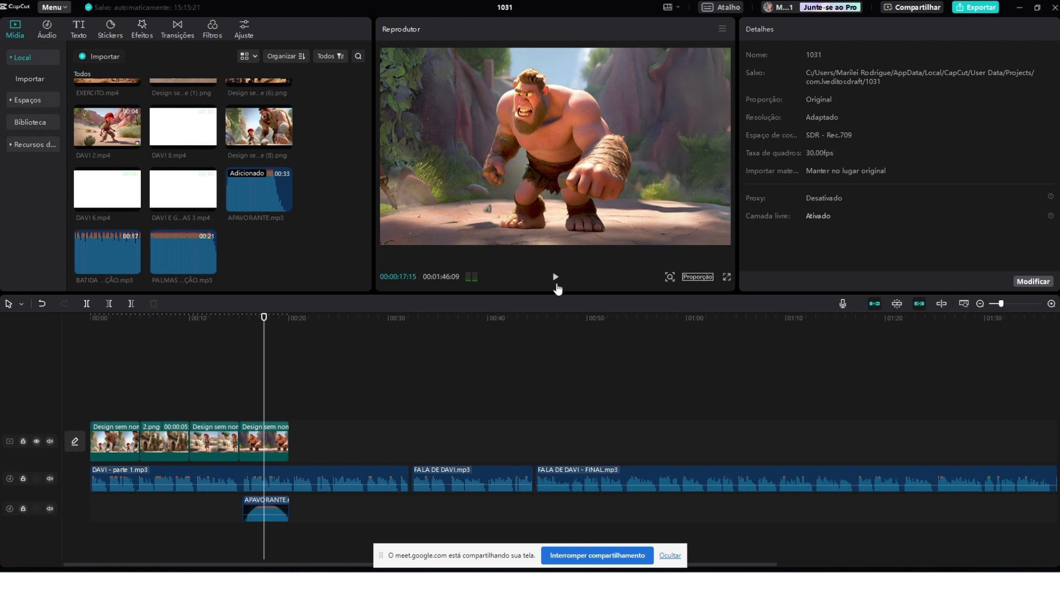
Step: Set the volume of APAVORANTE.mp3 under the giant's scene to -6.4 dB
{"action": "left_click", "coordinate": [254, 514]}
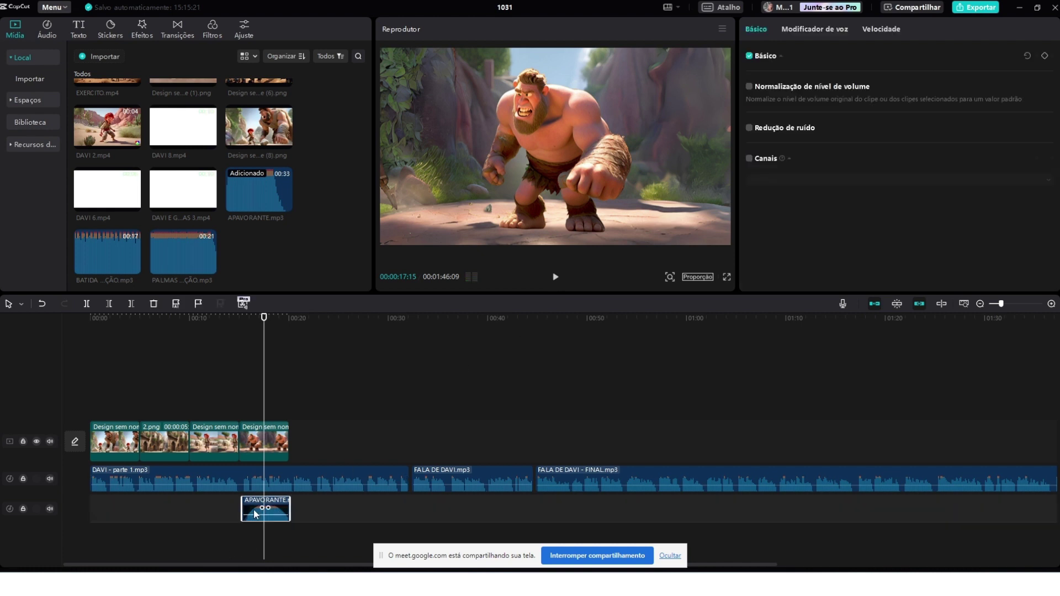
{"action": "mouse_move", "coordinate": [252, 517]}
{"action": "left_mouse_down"}
{"action": "mouse_move", "coordinate": [253, 500]}
{"action": "mouse_move", "coordinate": [255, 510]}
{"action": "left_mouse_up"}
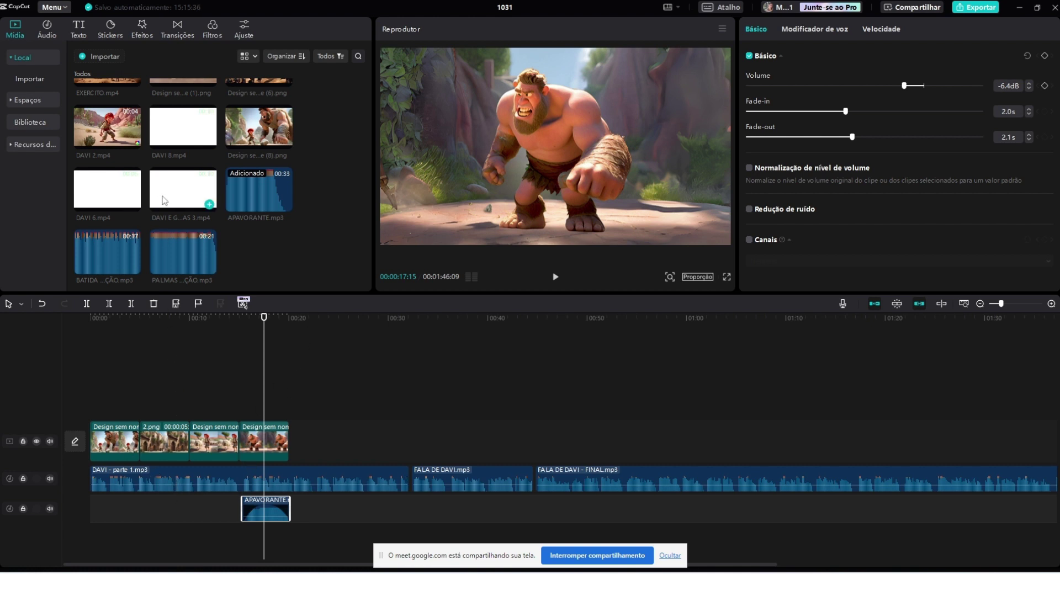
{"action": "scroll", "coordinate": [165, 202], "scroll_direction": "up", "scroll_amount": 3}
{"action": "scroll", "coordinate": [155, 235], "scroll_direction": "up", "scroll_amount": 2}
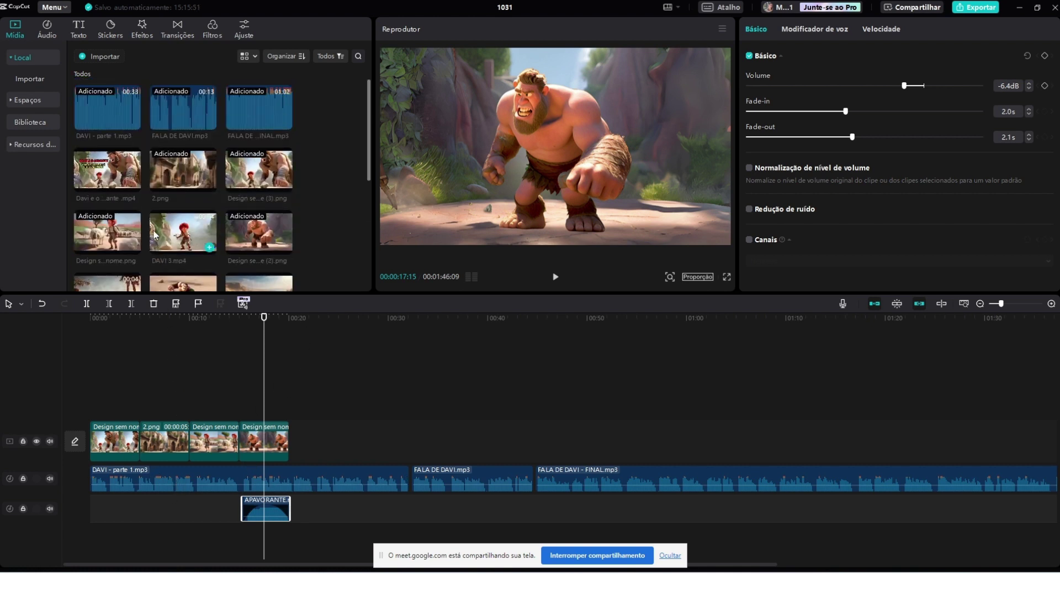
Step: Add the Sobreposição transition between the first clip and 2.png, accepting duplicated frames for it
{"action": "left_click", "coordinate": [143, 402]}
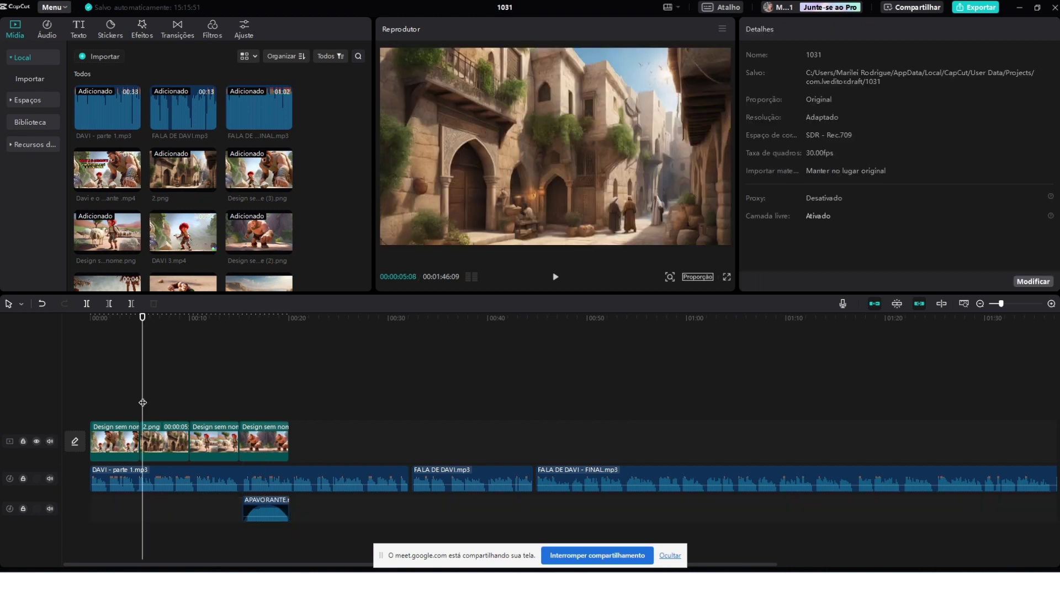
{"action": "left_click", "coordinate": [135, 402]}
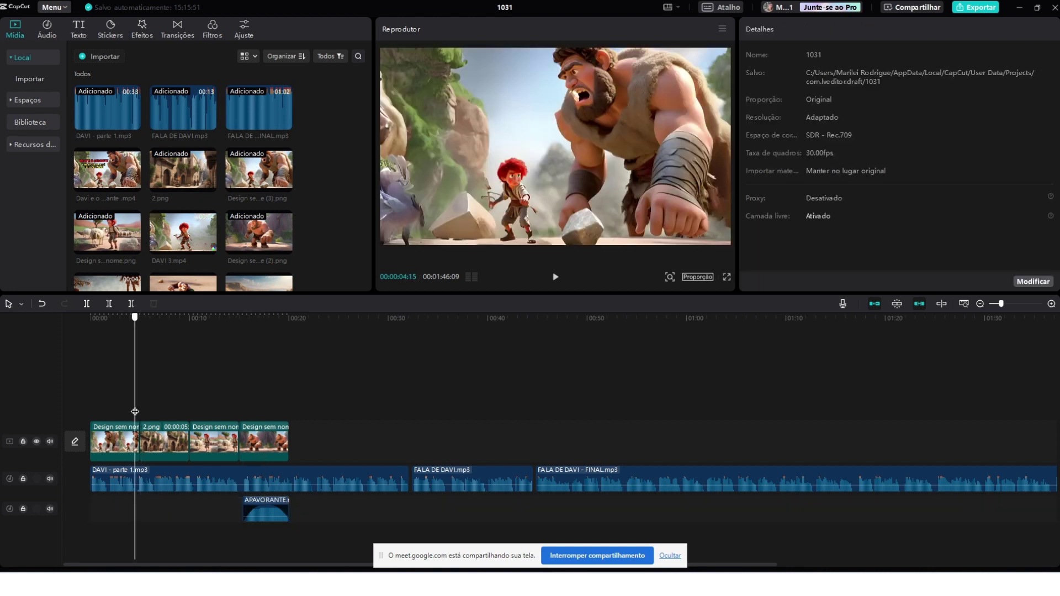
{"action": "left_click", "coordinate": [140, 445]}
{"action": "left_click", "coordinate": [138, 398]}
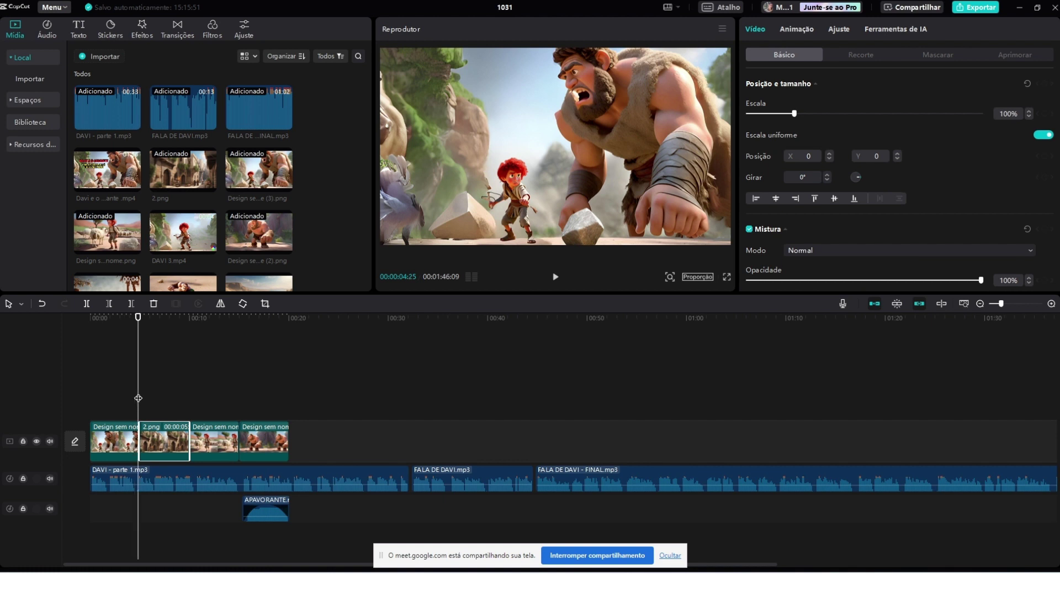
{"action": "left_click", "coordinate": [176, 34]}
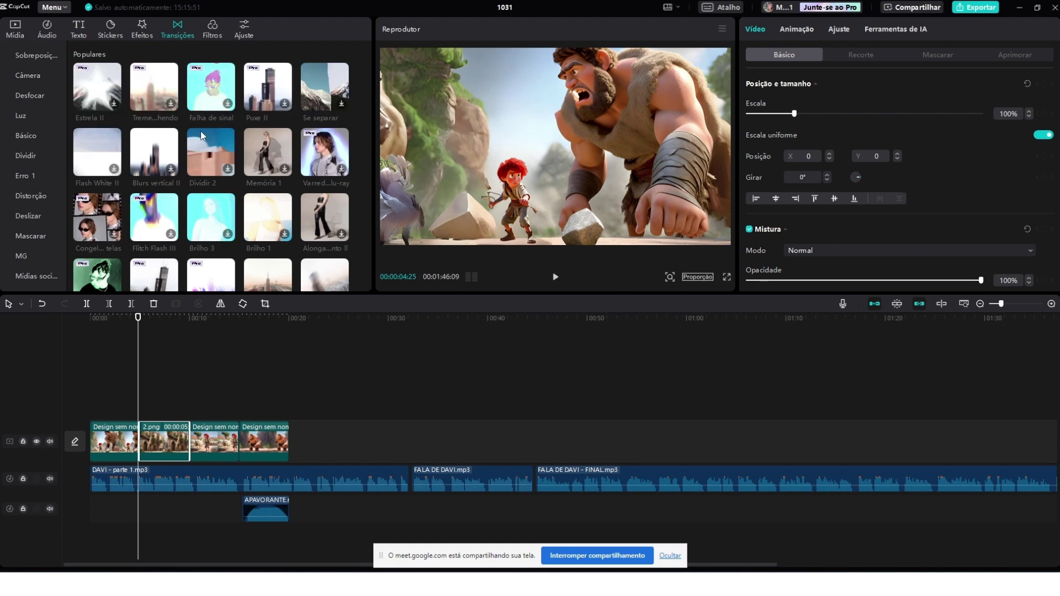
{"action": "scroll", "coordinate": [243, 144], "scroll_direction": "down", "scroll_amount": 3}
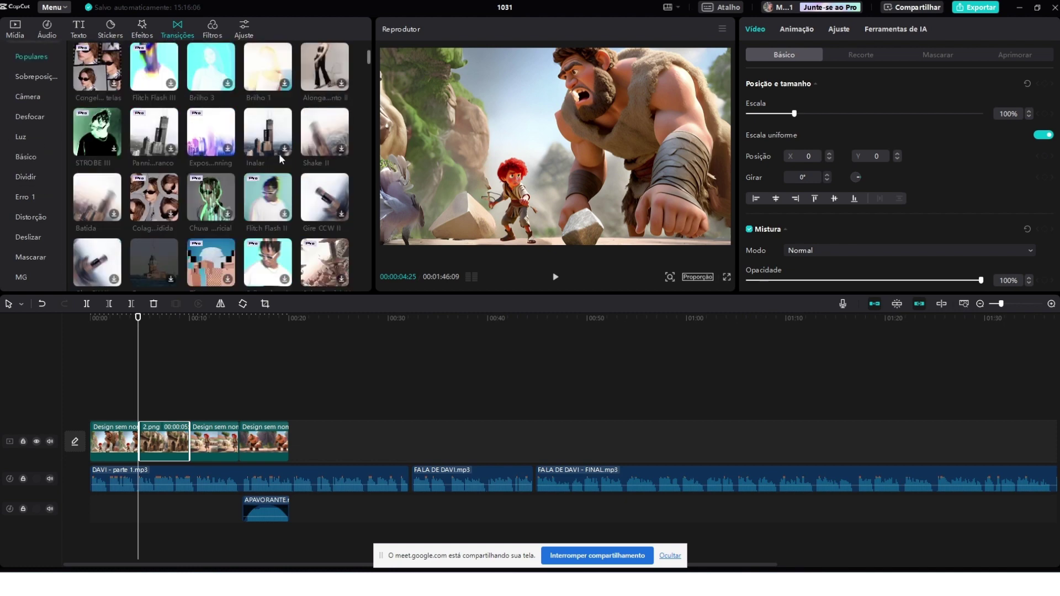
{"action": "scroll", "coordinate": [282, 163], "scroll_direction": "down", "scroll_amount": 3}
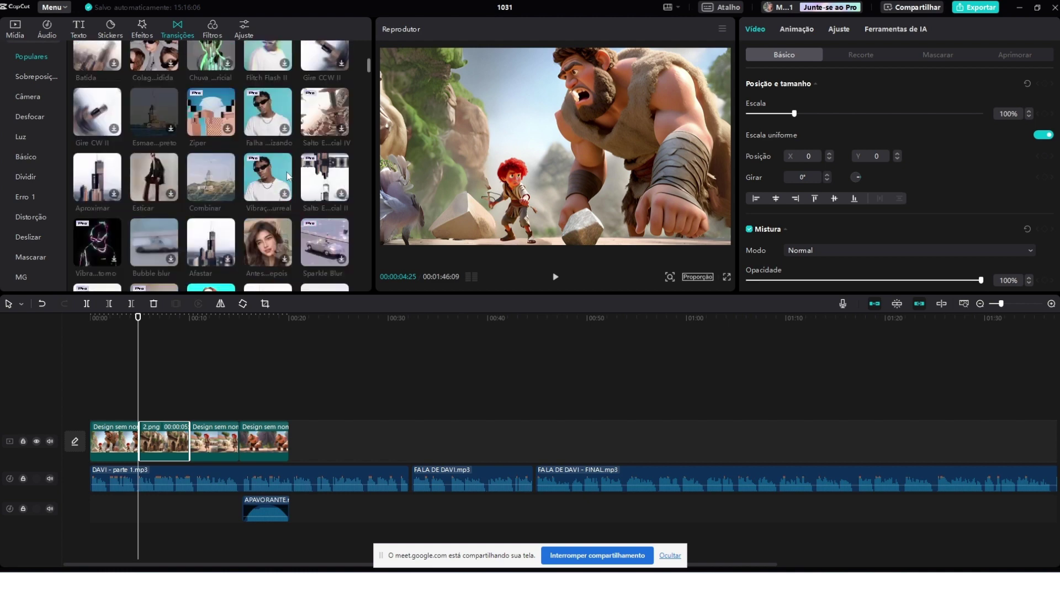
{"action": "scroll", "coordinate": [304, 155], "scroll_direction": "down", "scroll_amount": 2}
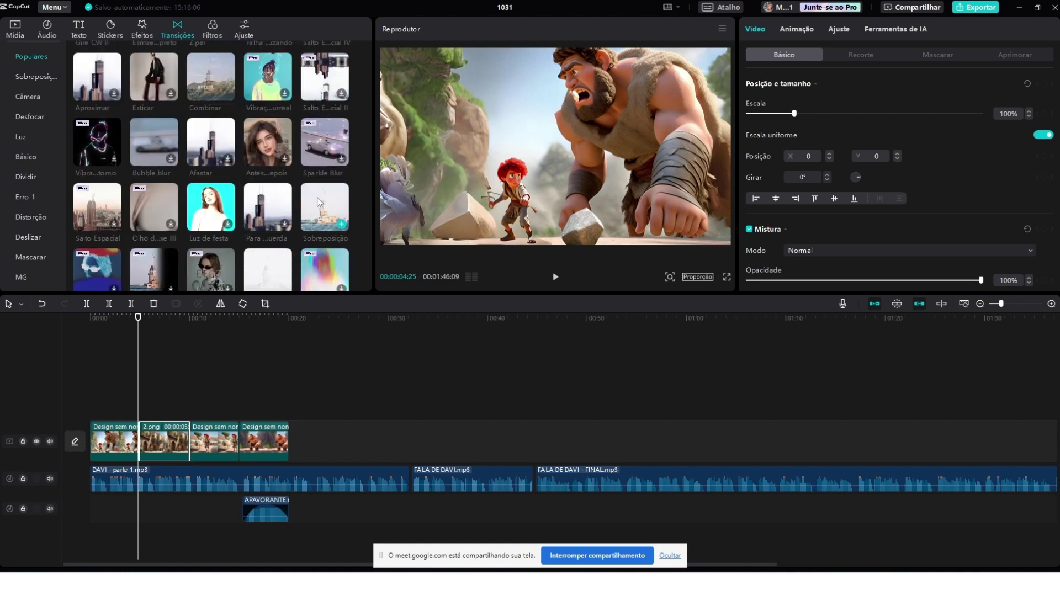
{"action": "scroll", "coordinate": [318, 193], "scroll_direction": "down", "scroll_amount": 1}
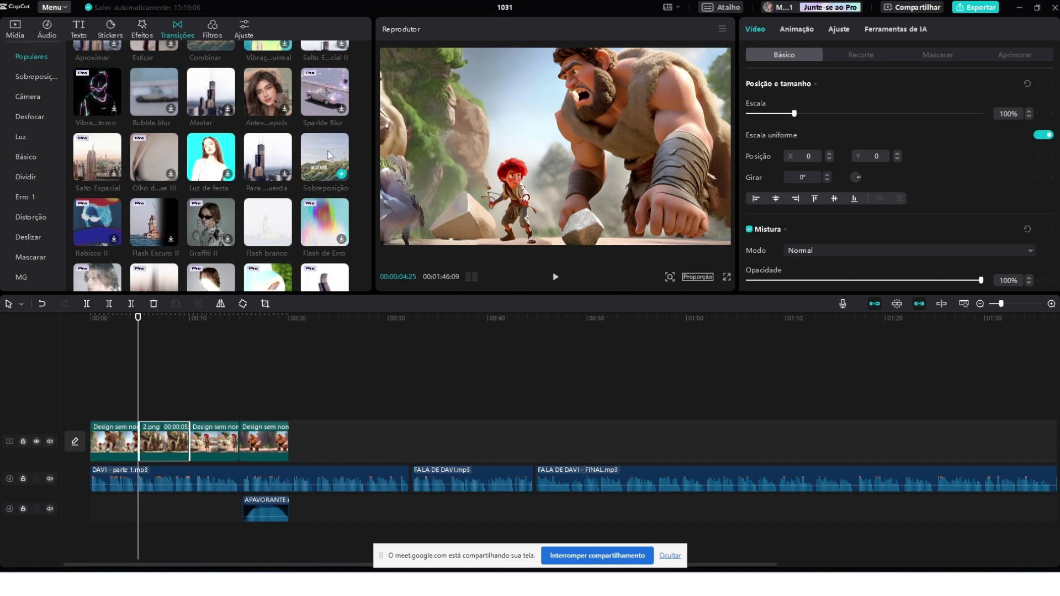
{"action": "left_click", "coordinate": [208, 402]}
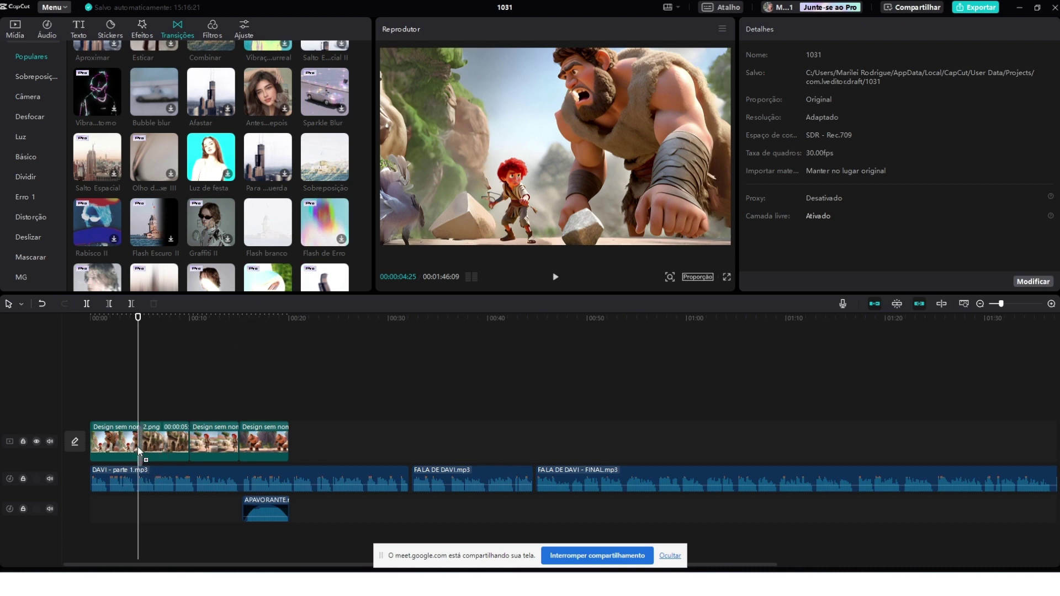
{"action": "left_click_drag", "start_coordinate": [137, 446], "coordinate": [138, 446]}
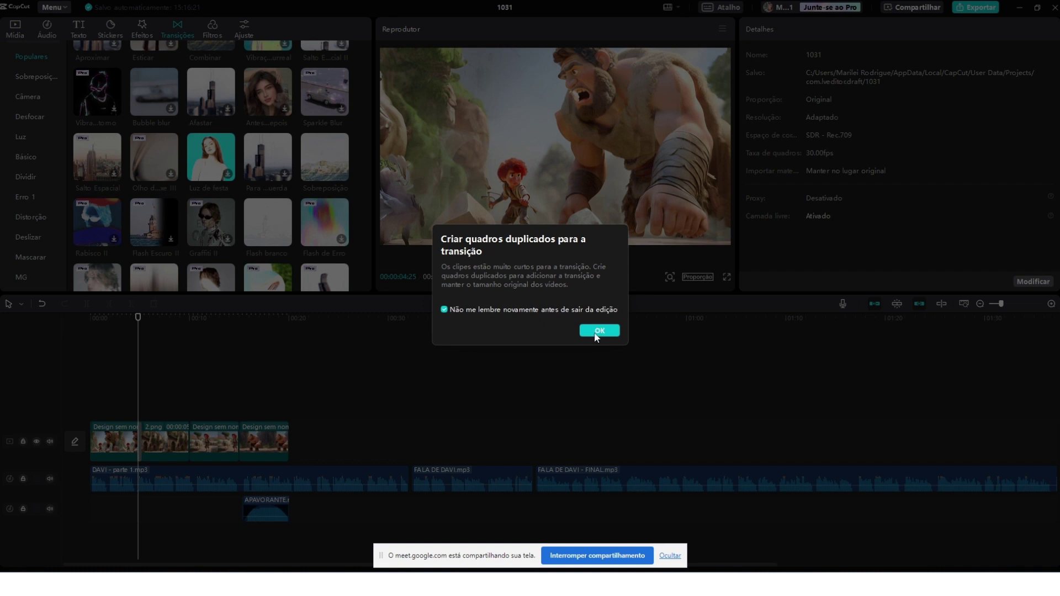
{"action": "left_click", "coordinate": [597, 332]}
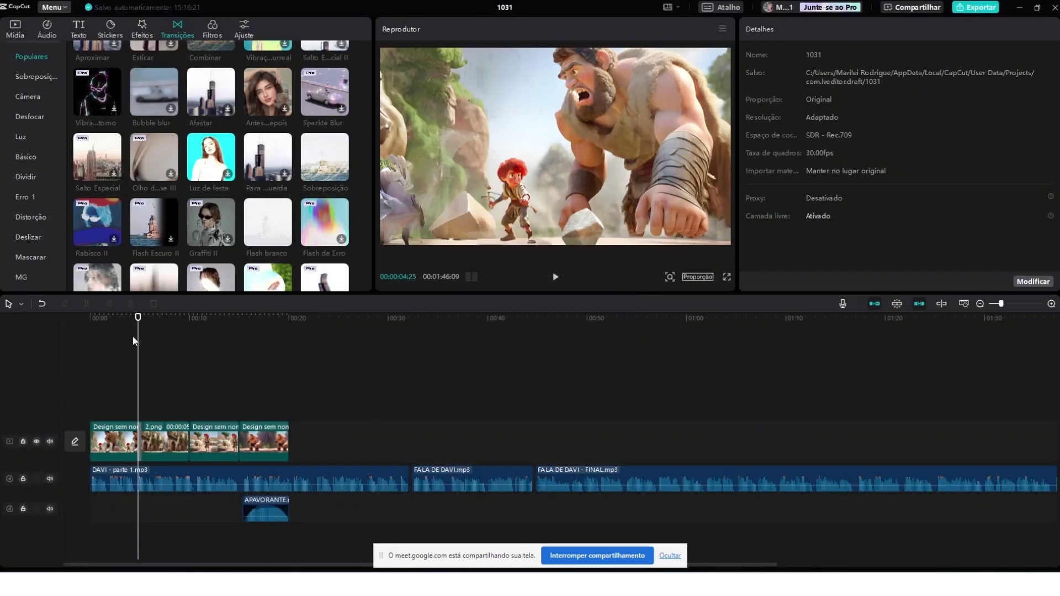
Step: Play back the transition between the first clip and 2.png, starting at 00:00:03:24
{"action": "left_click_drag", "start_coordinate": [137, 359], "coordinate": [116, 387]}
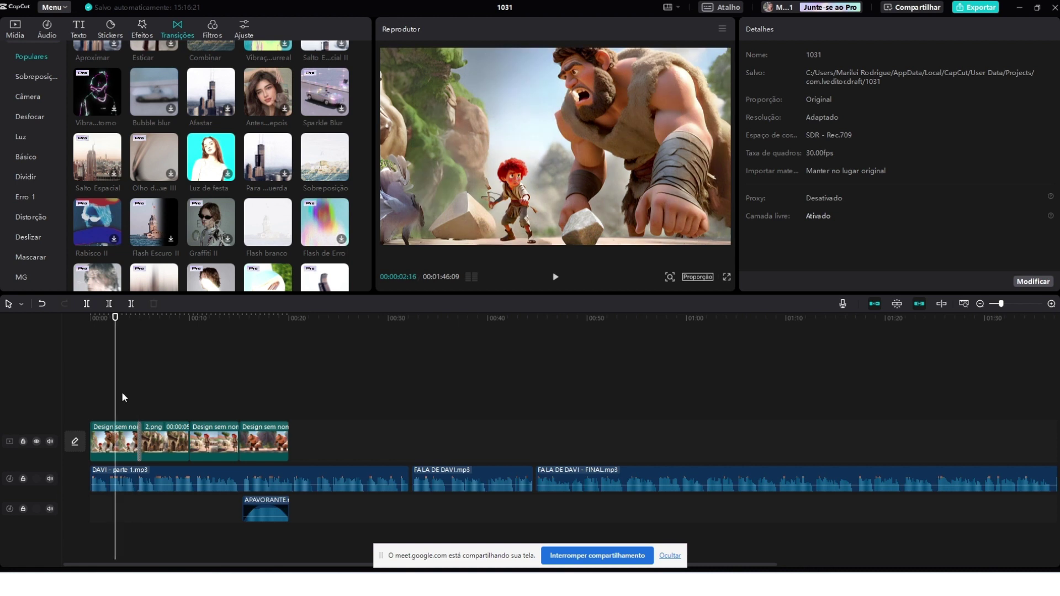
{"action": "left_click", "coordinate": [129, 396]}
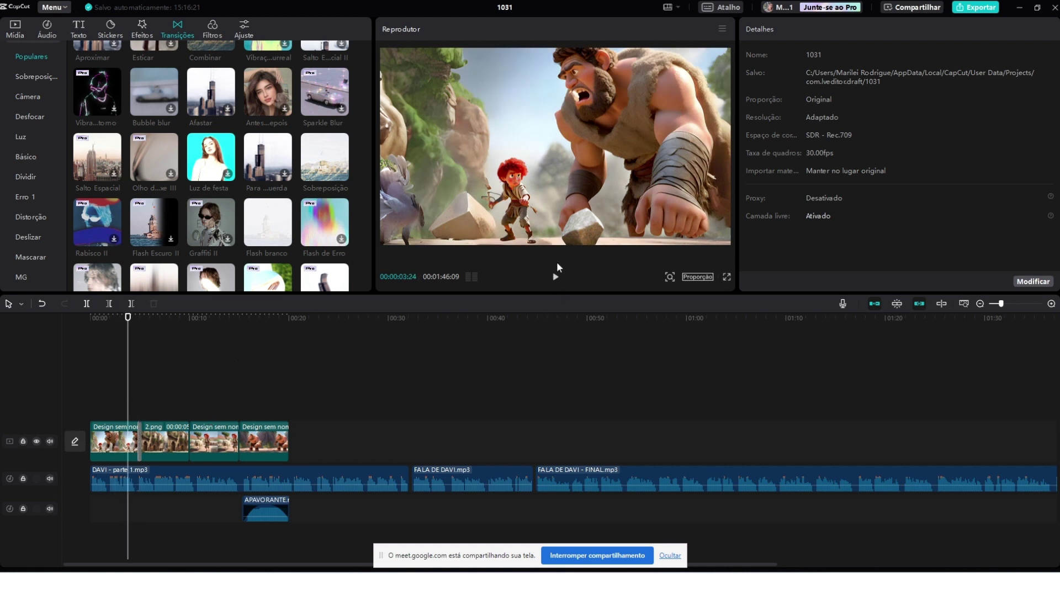
{"action": "left_click", "coordinate": [556, 280]}
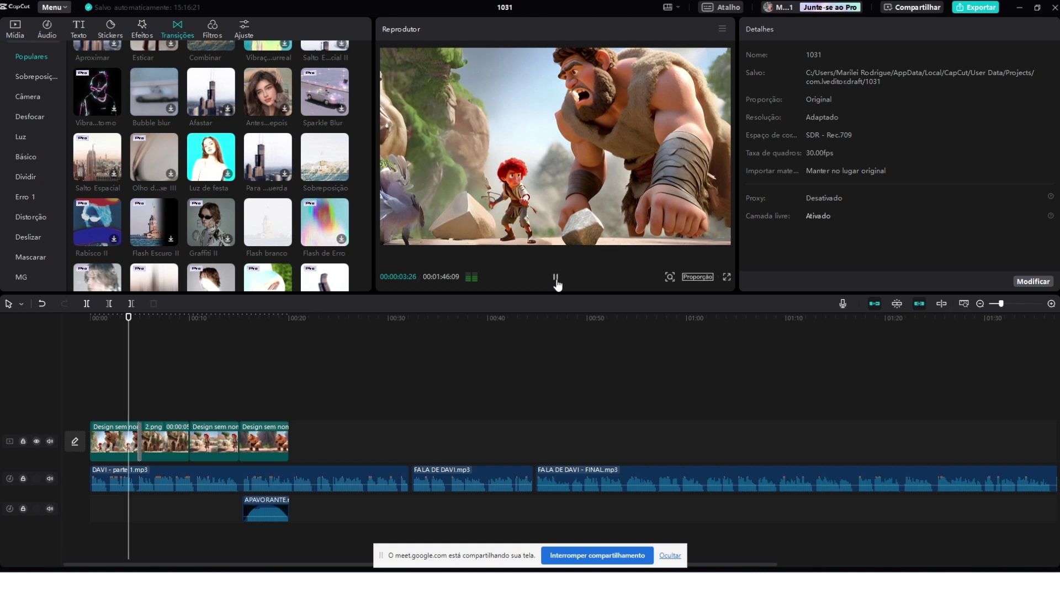
{"action": "left_click", "coordinate": [556, 279]}
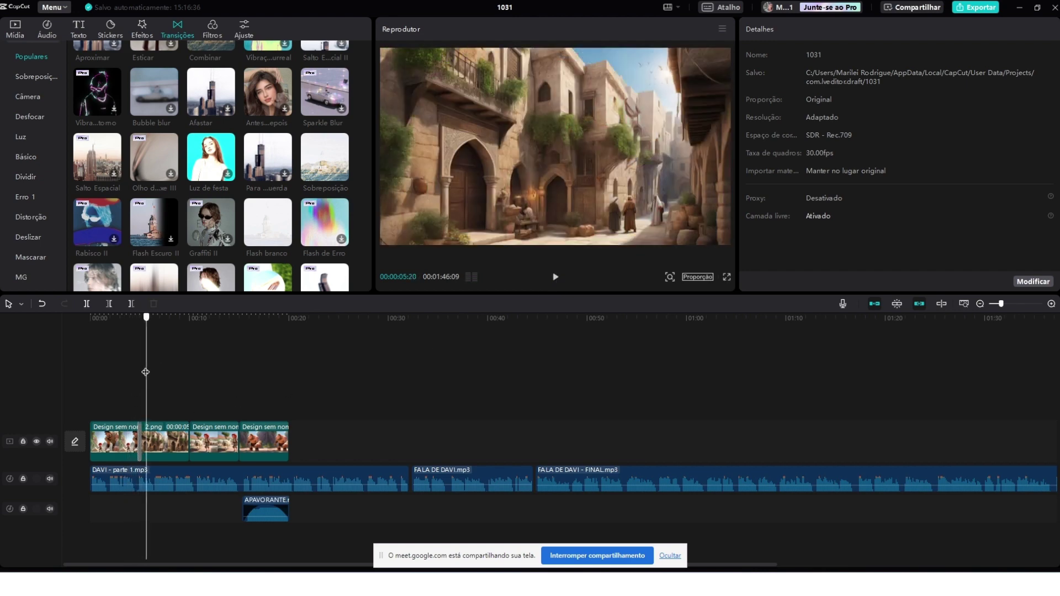
Step: Trim about half a second off the end of the first clip and briefly play the video from 00:00:03:06
{"action": "left_click", "coordinate": [122, 394]}
{"action": "left_click_drag", "start_coordinate": [138, 442], "coordinate": [137, 443]}
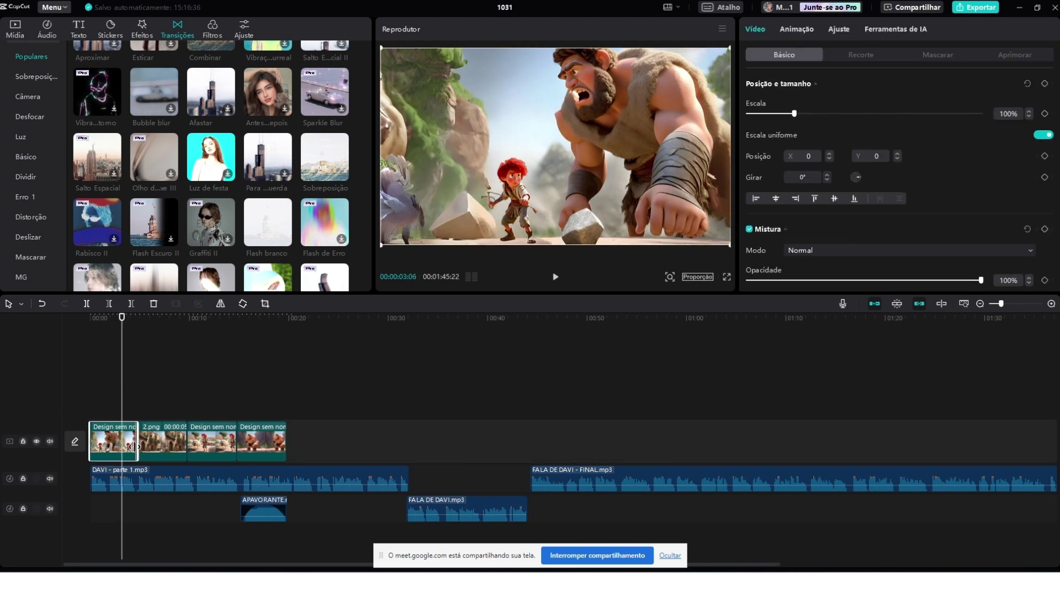
{"action": "left_click", "coordinate": [555, 277]}
{"action": "left_click", "coordinate": [556, 277]}
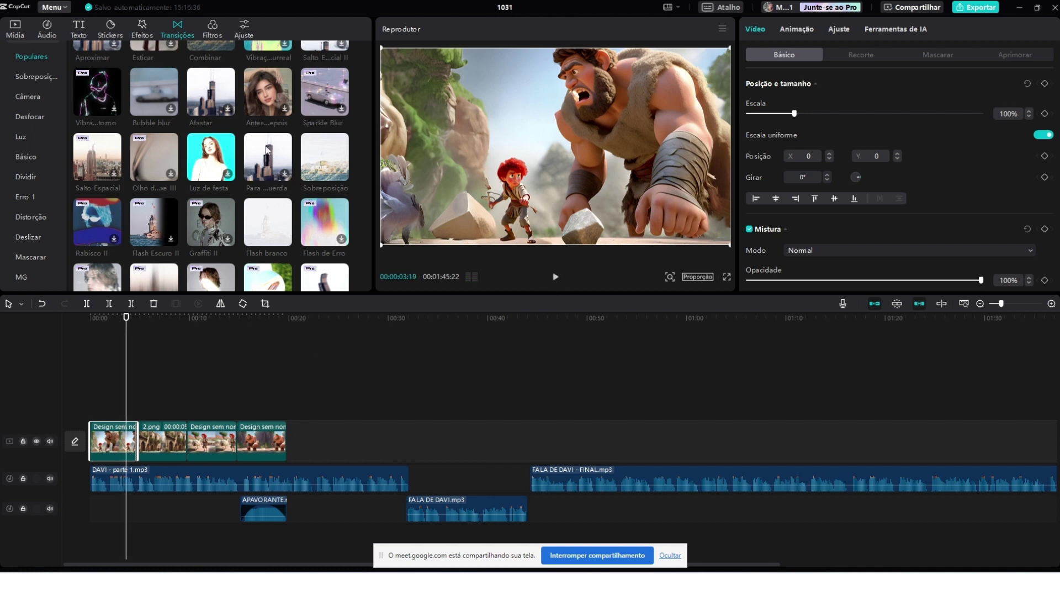
Step: Add the Sobreposição transition between 2.png and the third clip, and replace it with Flash branco
{"action": "mouse_move", "coordinate": [307, 143]}
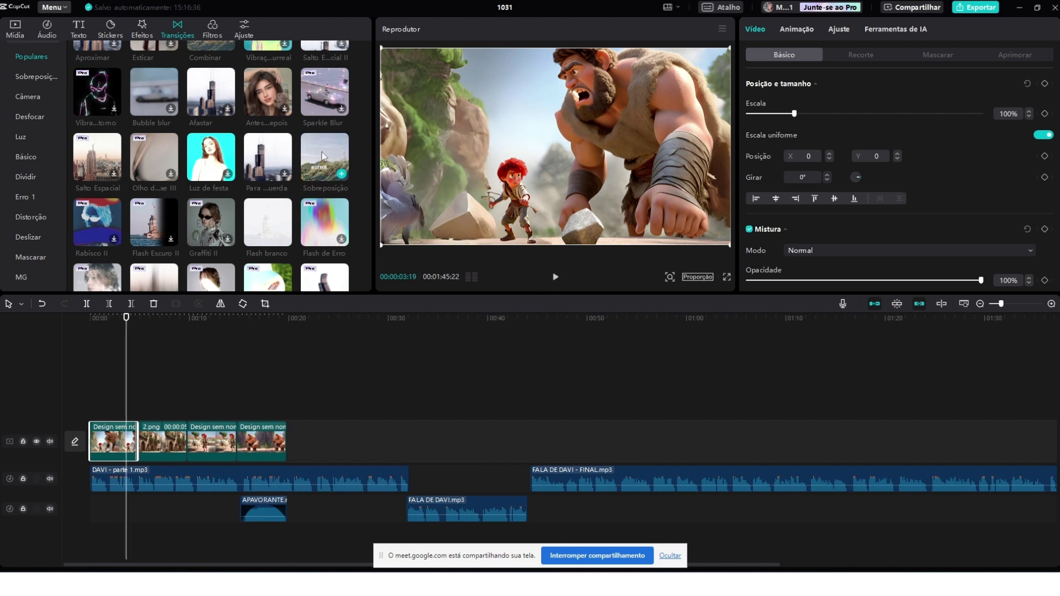
{"action": "mouse_move", "coordinate": [307, 144]}
{"action": "left_mouse_down"}
{"action": "mouse_move", "coordinate": [297, 211]}
{"action": "mouse_move", "coordinate": [170, 430]}
{"action": "left_mouse_up"}
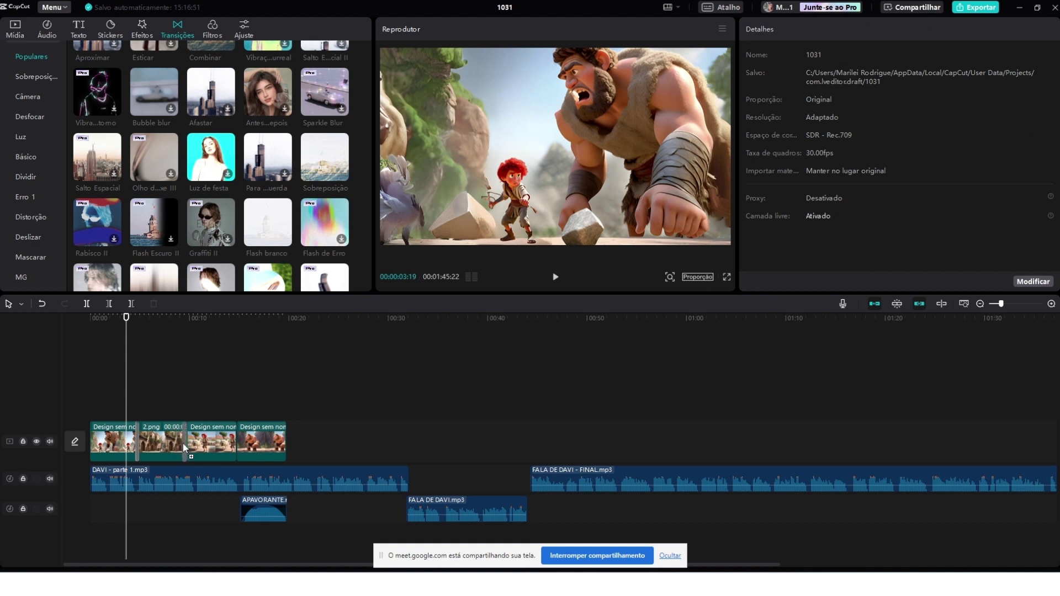
{"action": "mouse_move", "coordinate": [266, 221]}
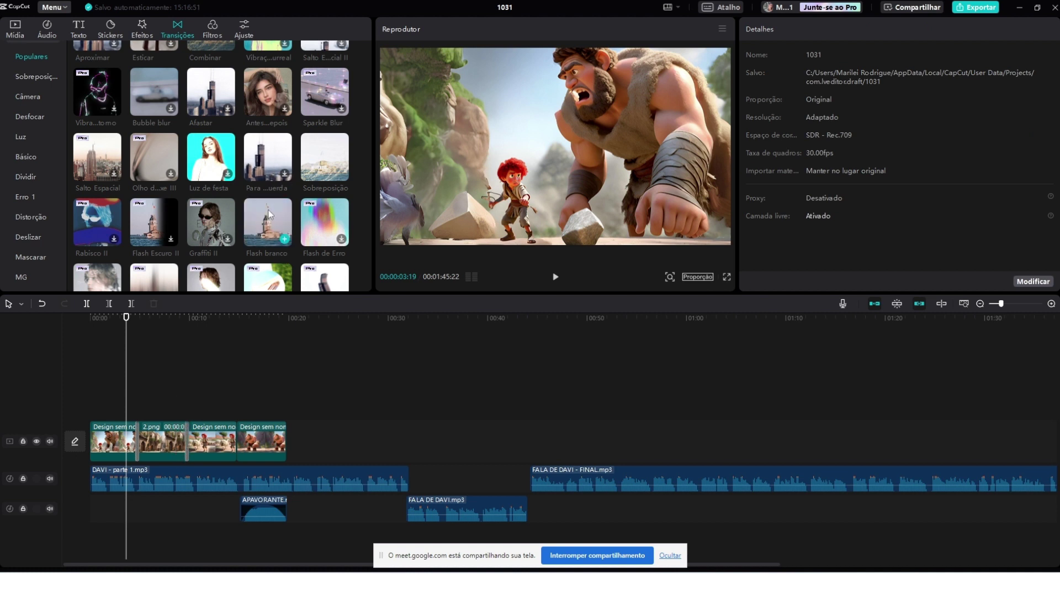
{"action": "mouse_move", "coordinate": [271, 211]}
{"action": "left_mouse_down"}
{"action": "mouse_move", "coordinate": [237, 324]}
{"action": "mouse_move", "coordinate": [180, 446]}
{"action": "left_mouse_up"}
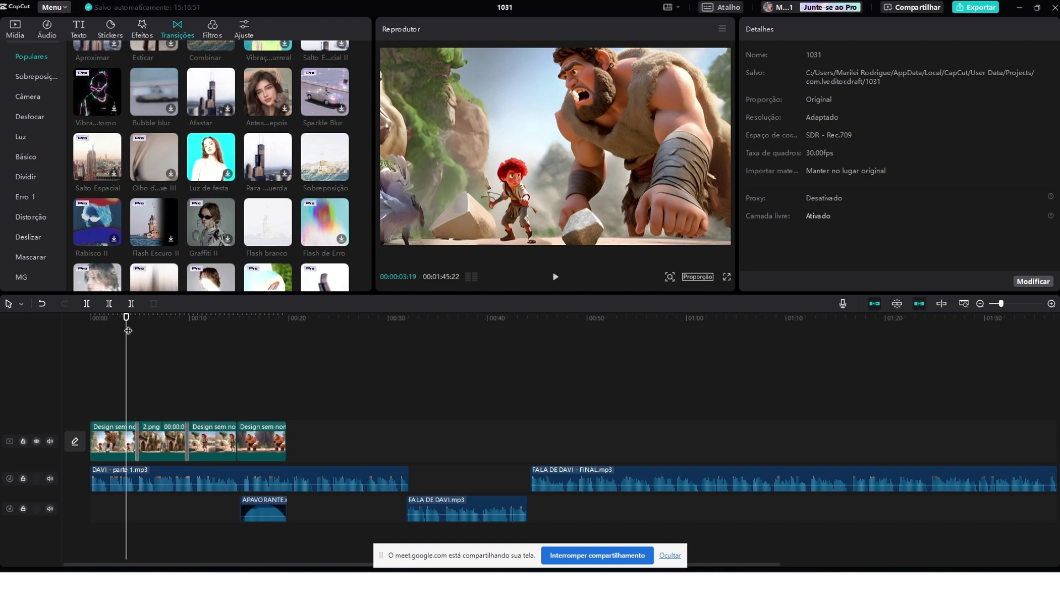
Step: Play back the Flash branco transition between 2.png and the third clip, starting at 00:00:08:21
{"action": "left_click_drag", "start_coordinate": [128, 330], "coordinate": [177, 359]}
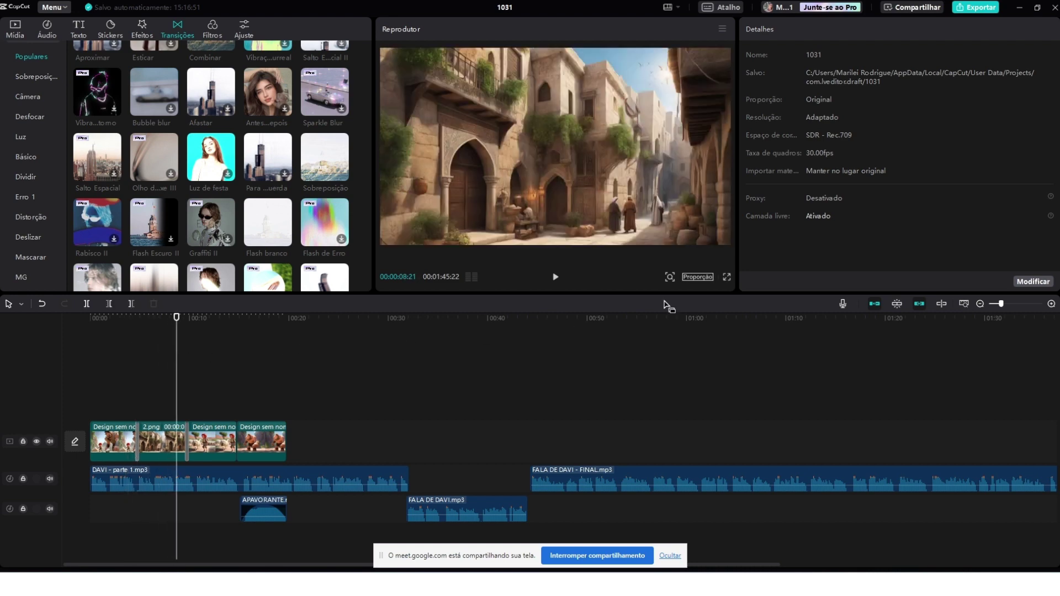
{"action": "left_click", "coordinate": [556, 276]}
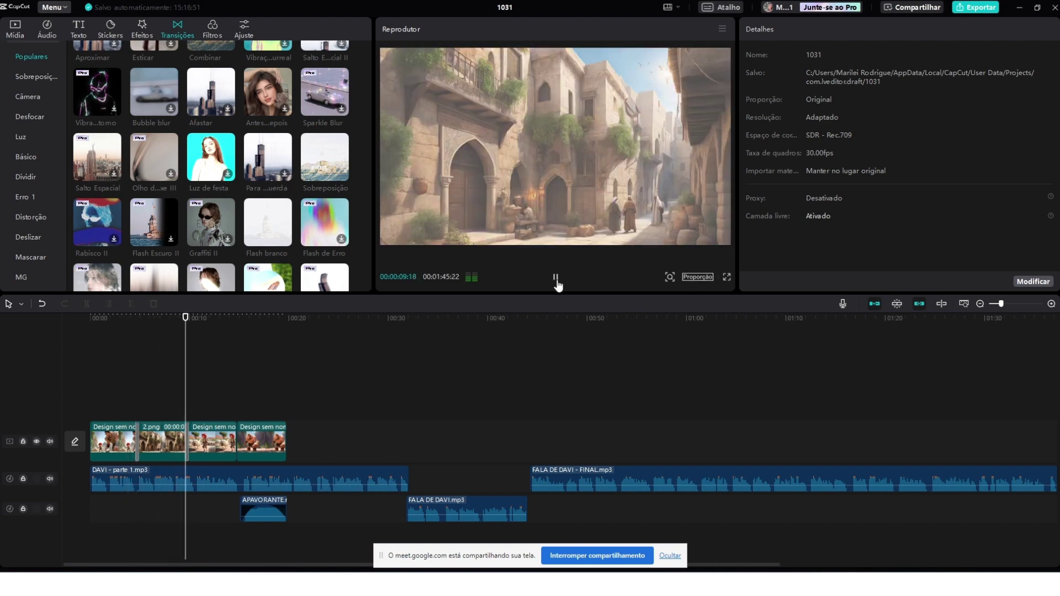
{"action": "left_click", "coordinate": [556, 278]}
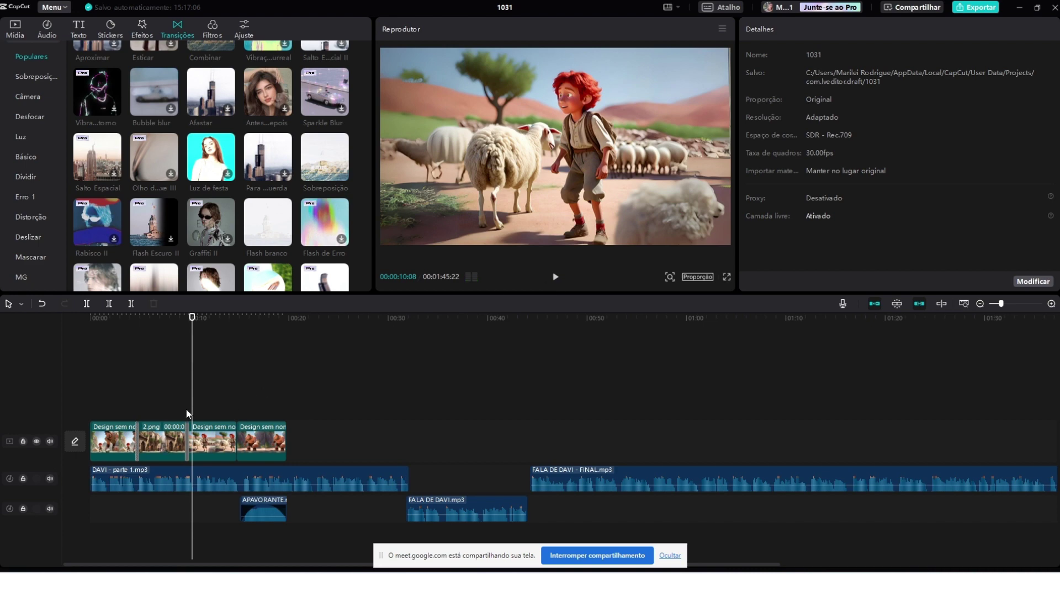
Step: Add the Vibração flash effect above 2.png and adjust both of its ends to match that clip's length
{"action": "left_click_drag", "start_coordinate": [191, 407], "coordinate": [161, 425]}
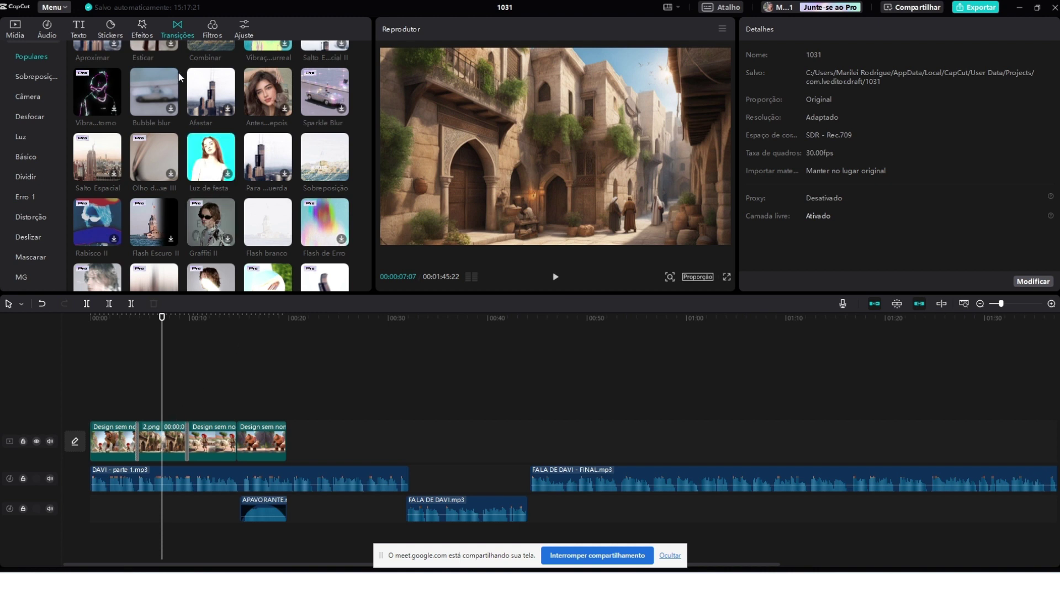
{"action": "left_click", "coordinate": [141, 33]}
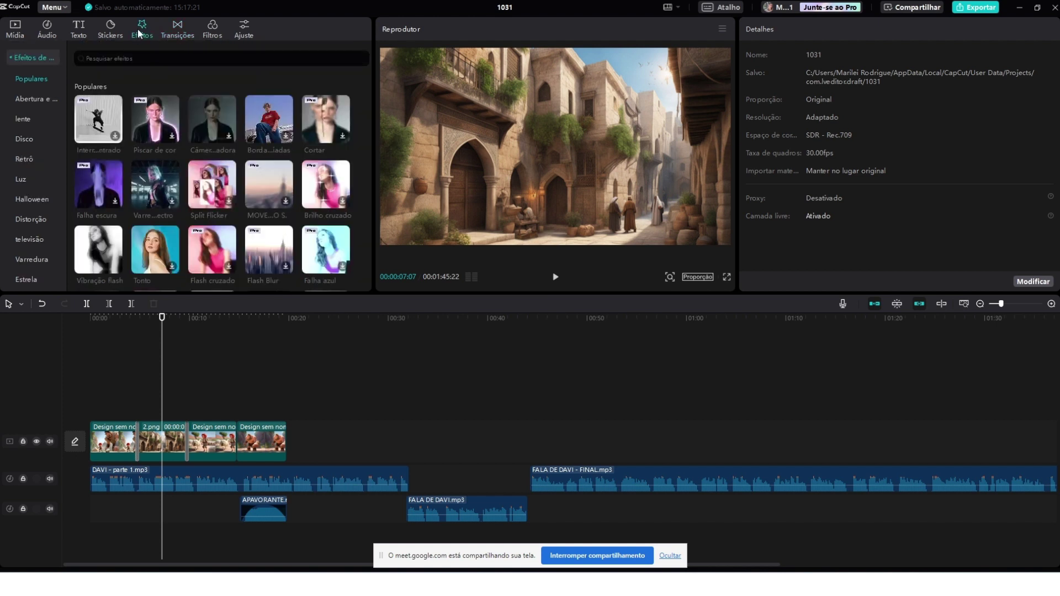
{"action": "scroll", "coordinate": [150, 148], "scroll_direction": "down", "scroll_amount": 1}
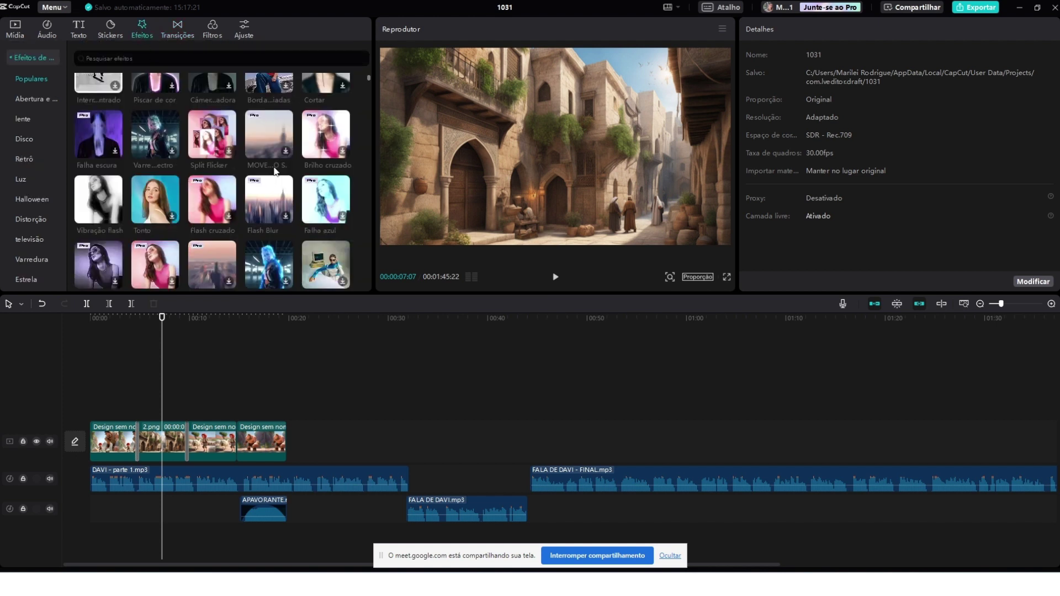
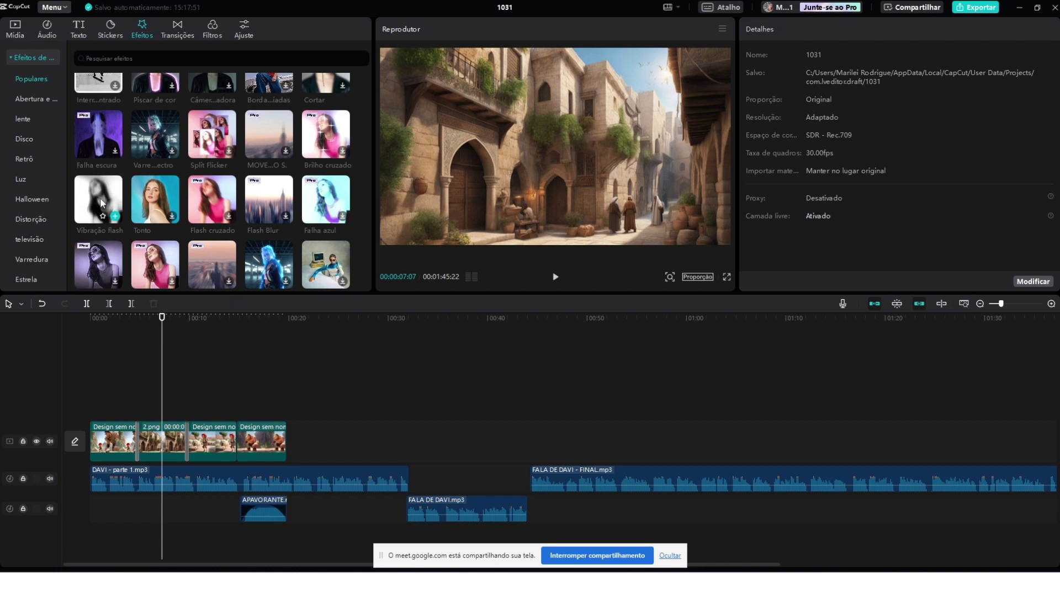
{"action": "left_click_drag", "start_coordinate": [101, 202], "coordinate": [123, 348]}
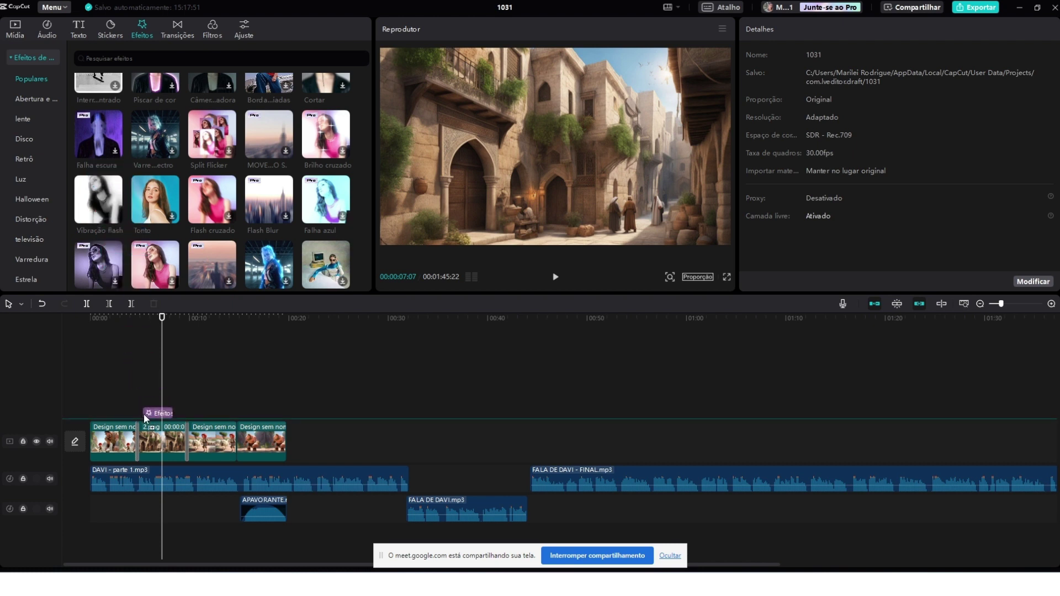
{"action": "left_click_drag", "start_coordinate": [146, 418], "coordinate": [281, 427]}
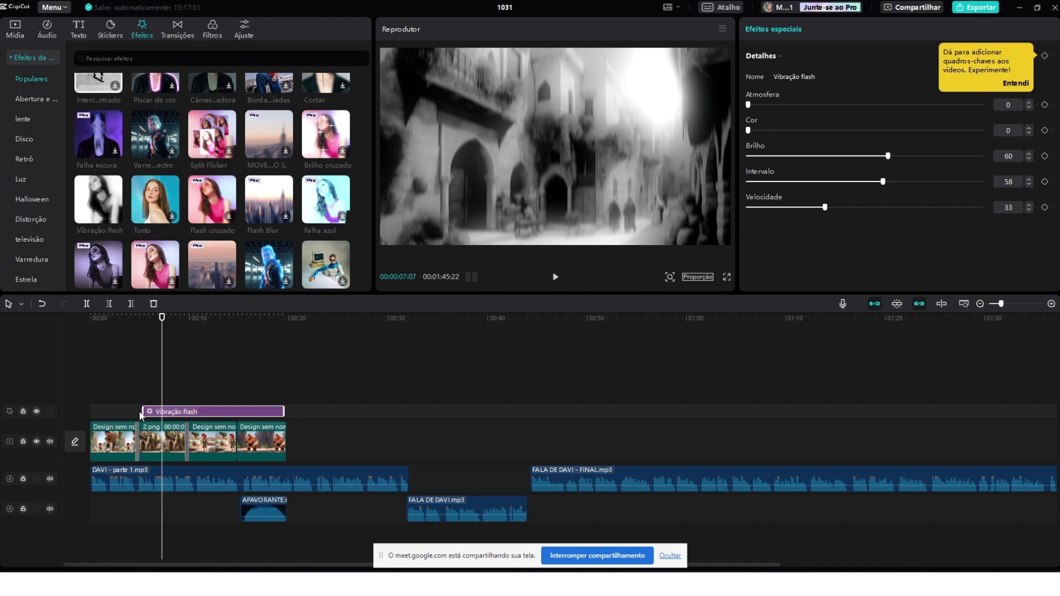
{"action": "mouse_move", "coordinate": [141, 416]}
{"action": "left_mouse_down"}
{"action": "mouse_move", "coordinate": [92, 419]}
{"action": "mouse_move", "coordinate": [138, 425]}
{"action": "left_mouse_up"}
{"action": "left_click_drag", "start_coordinate": [283, 411], "coordinate": [184, 417]}
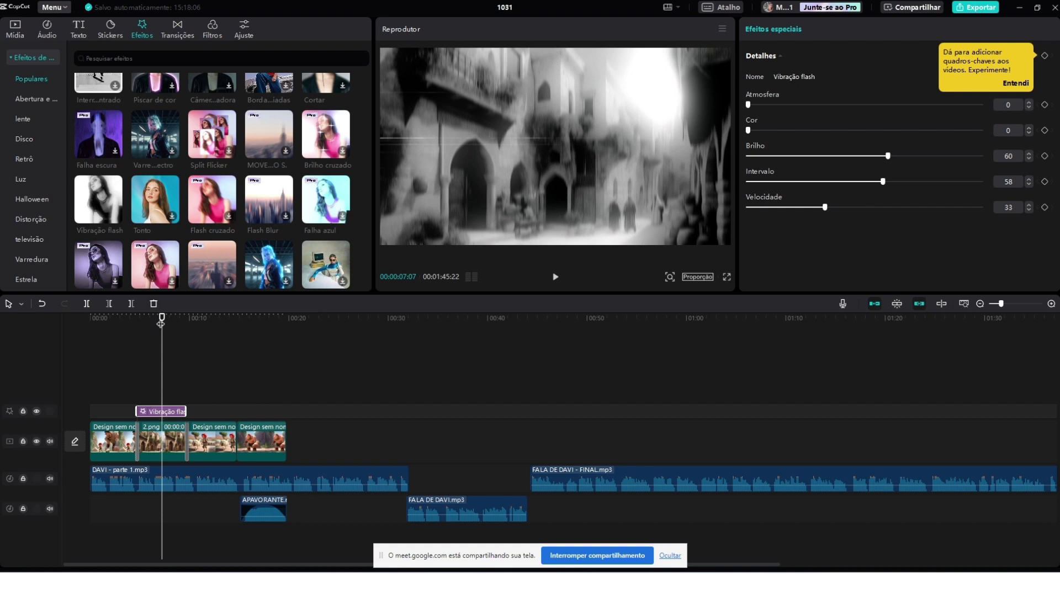
Step: Play back the Vibração flash effect over 2.png, starting at 00:00:03:28
{"action": "left_click_drag", "start_coordinate": [161, 325], "coordinate": [131, 343]}
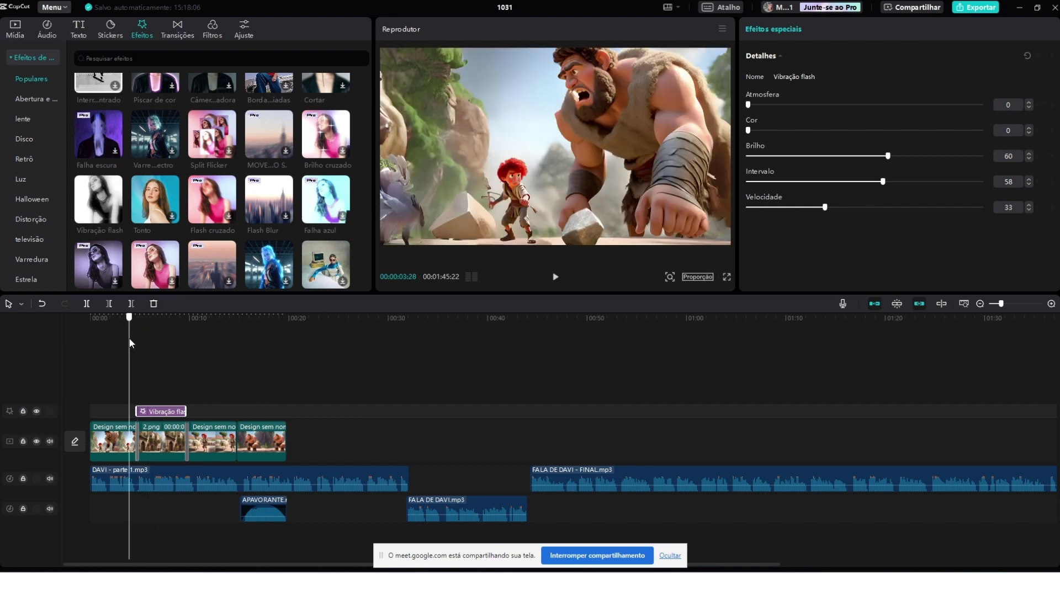
{"action": "left_click", "coordinate": [557, 278]}
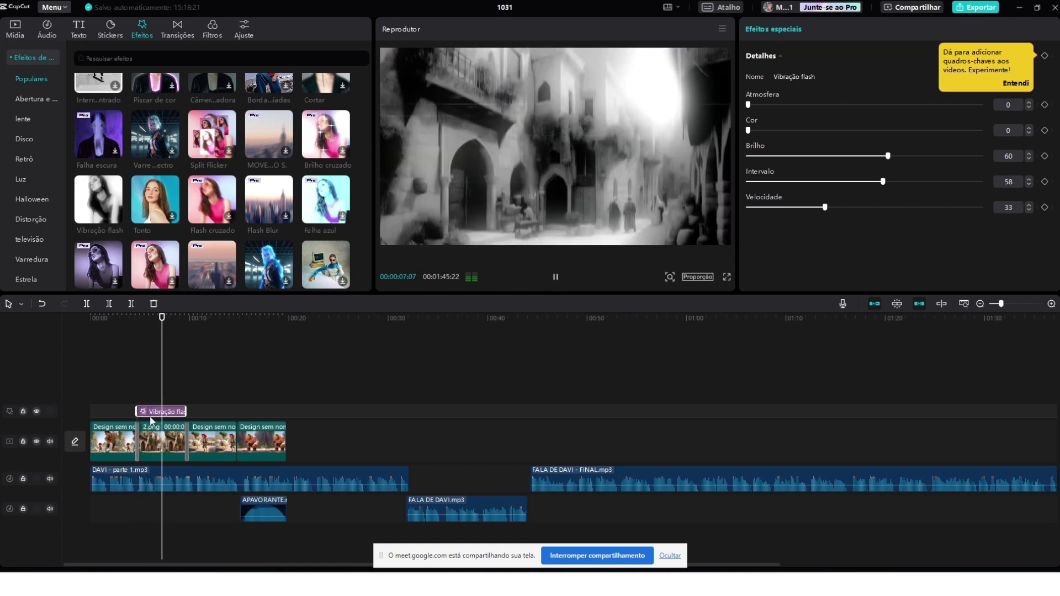
{"action": "key", "text": "space"}
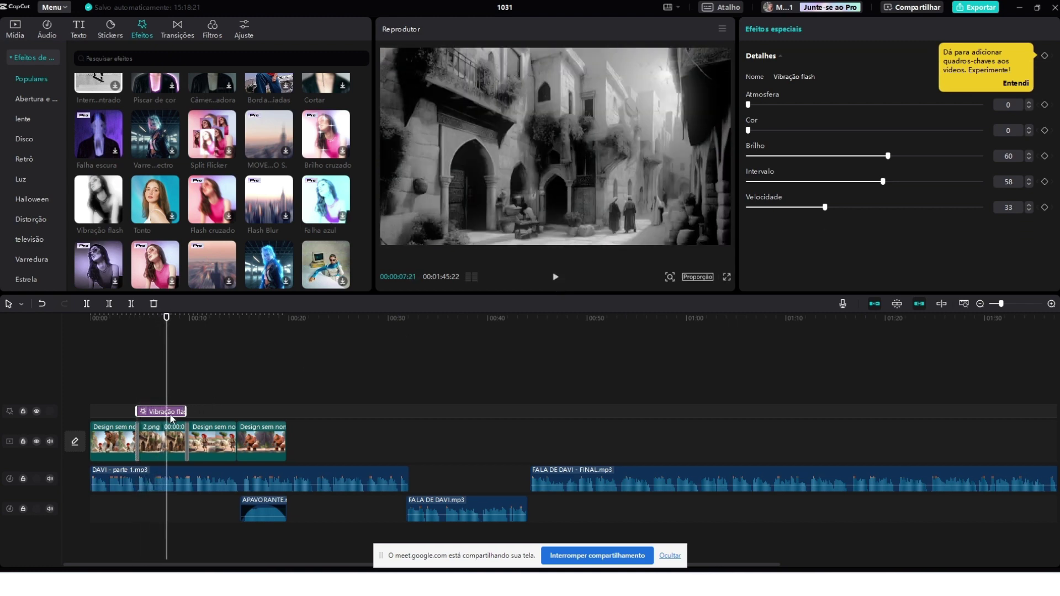
Step: Move the Vibração flash effect over the fourth clip and play the video from 00:00:13:26
{"action": "left_click_drag", "start_coordinate": [178, 413], "coordinate": [273, 420]}
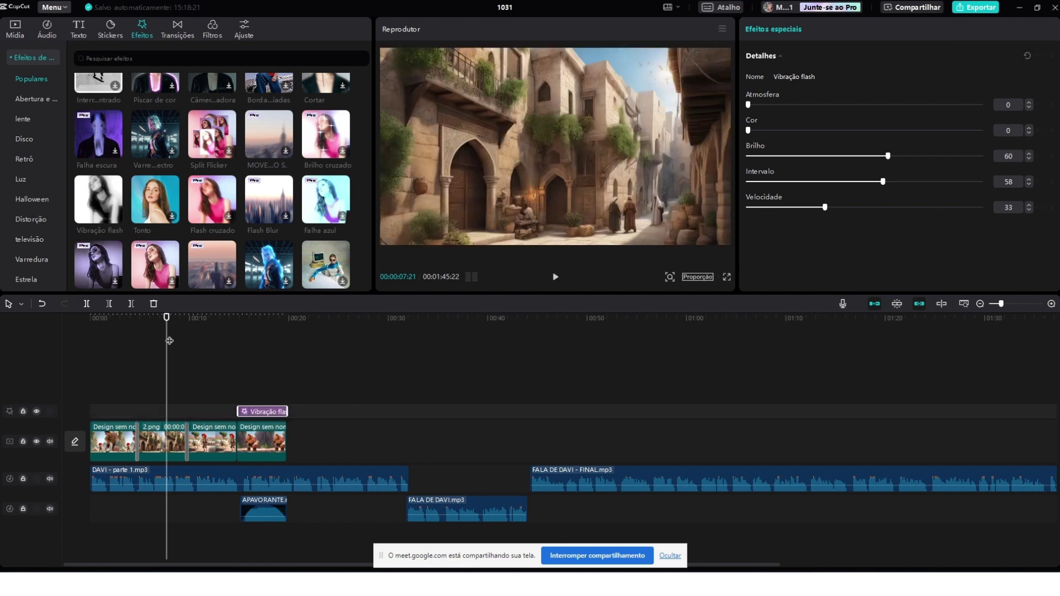
{"action": "left_click", "coordinate": [228, 340]}
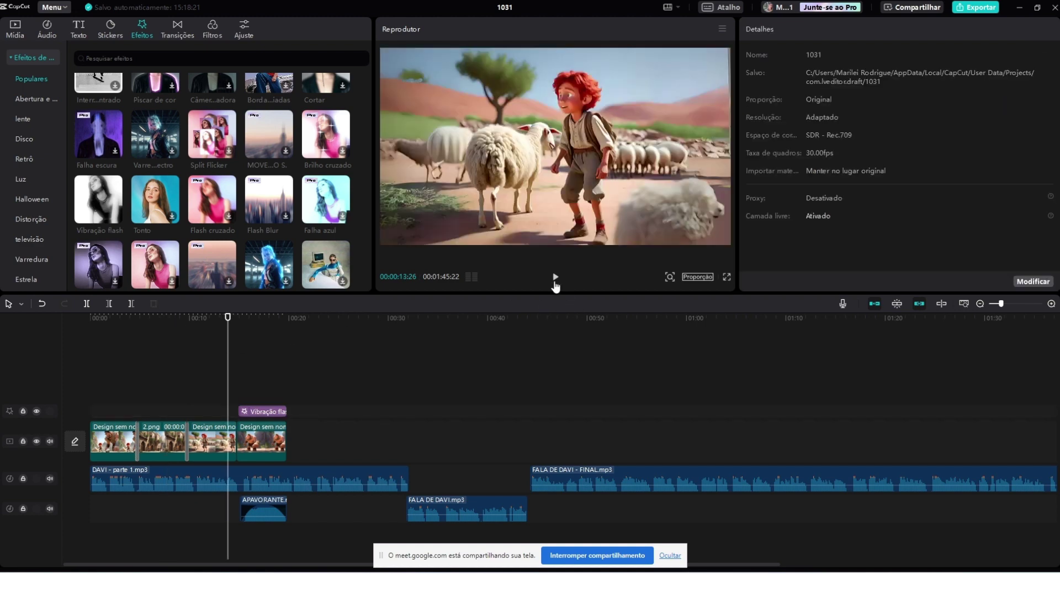
{"action": "left_click", "coordinate": [555, 278]}
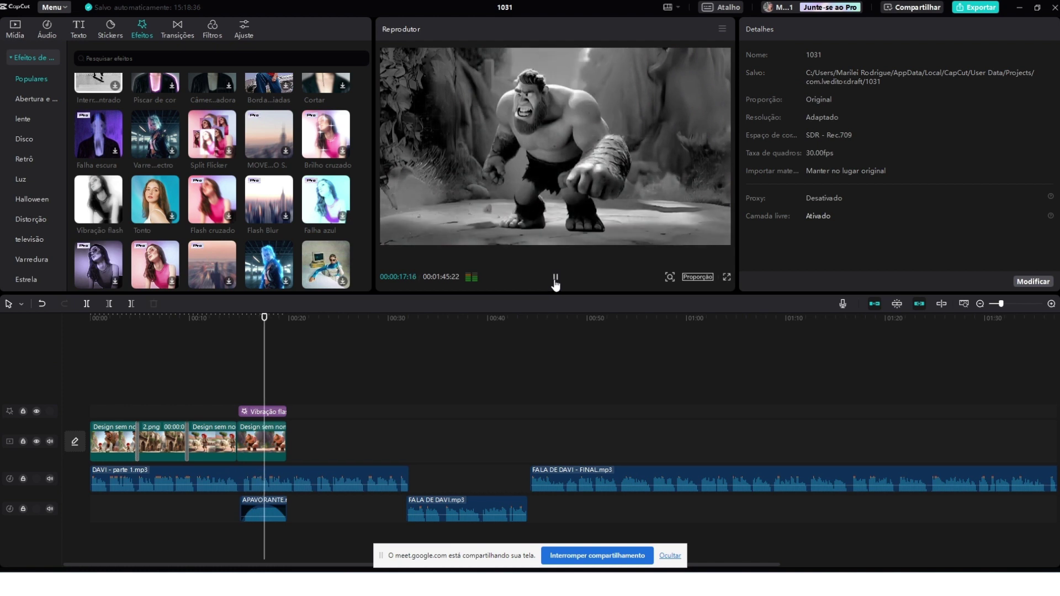
{"action": "left_click", "coordinate": [556, 279]}
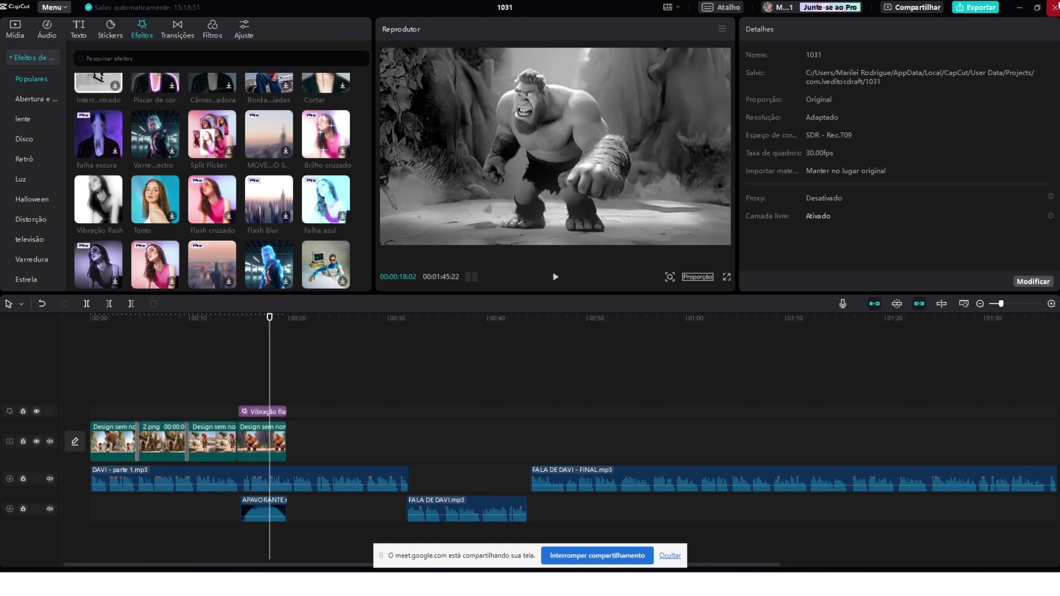
Step: Close project 1031 and open the finished project 1022
{"action": "left_click", "coordinate": [1055, 8]}
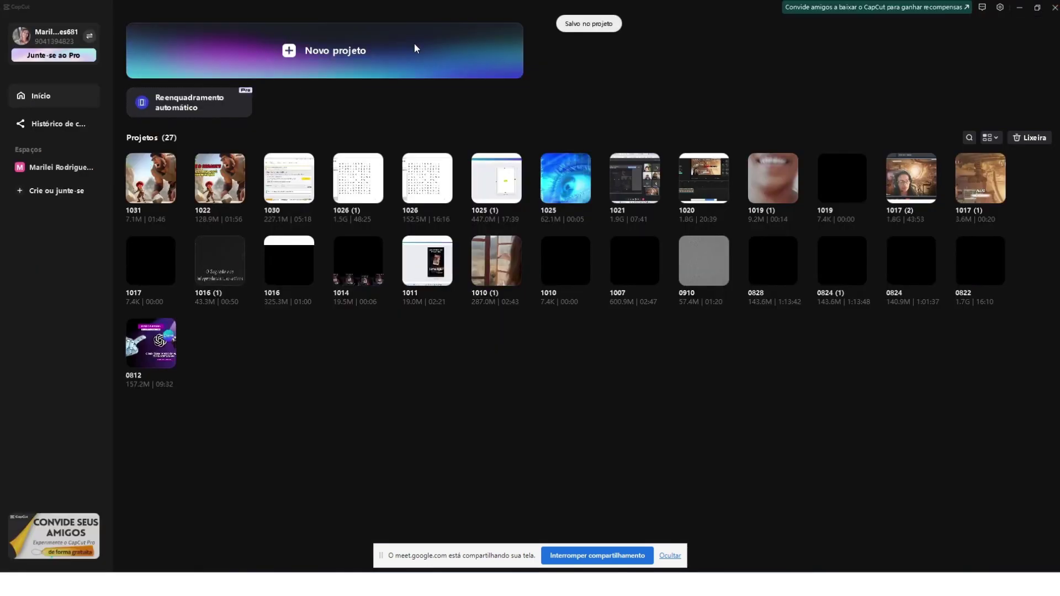
{"action": "key", "text": "alt+Tab"}
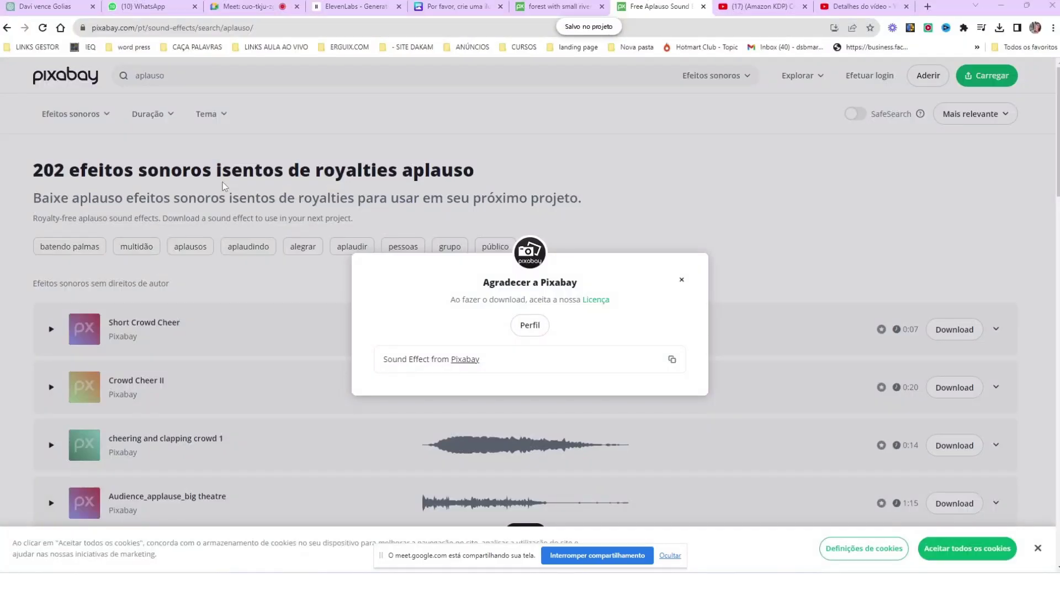
{"action": "key", "text": "alt+Tab"}
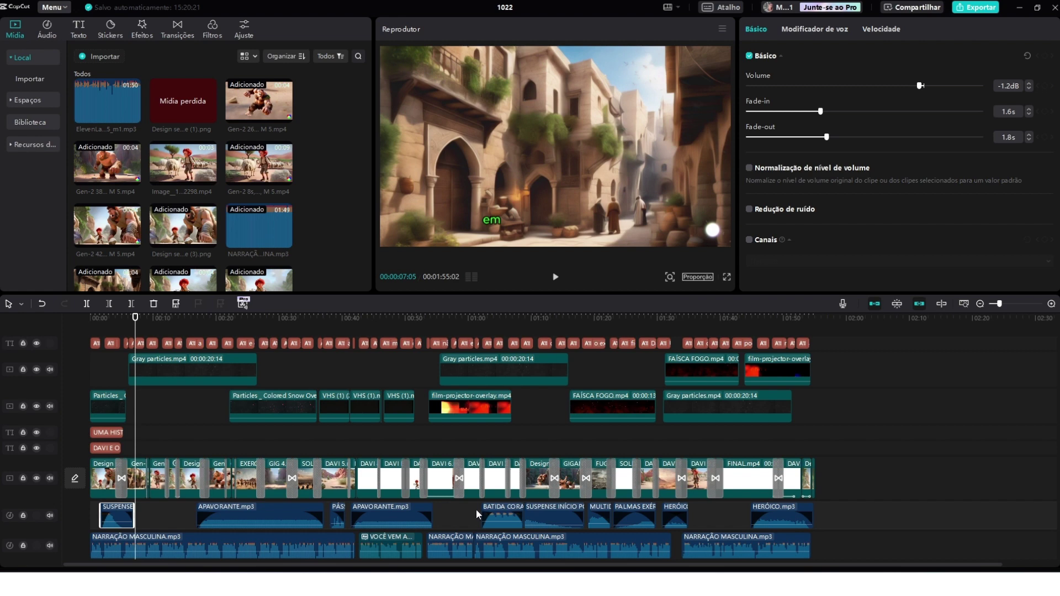
Step: Inspect the first Particles overlay and the first Gray particles.mp4 overlay, viewing the frames up to 00:00:08:02
{"action": "left_click", "coordinate": [102, 406]}
{"action": "left_click_drag", "start_coordinate": [103, 317], "coordinate": [135, 331]}
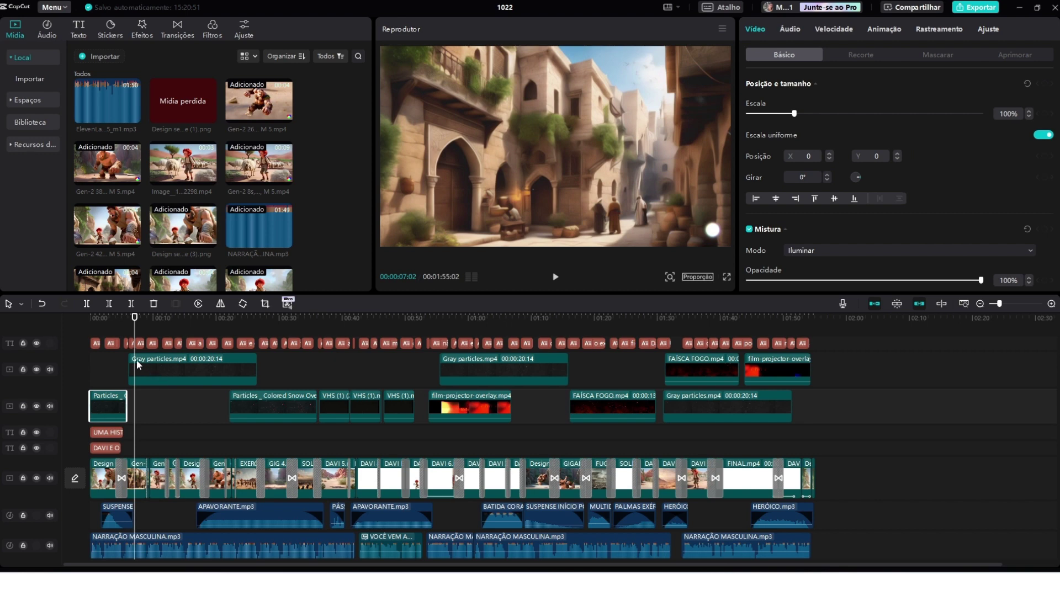
{"action": "left_click", "coordinate": [168, 375]}
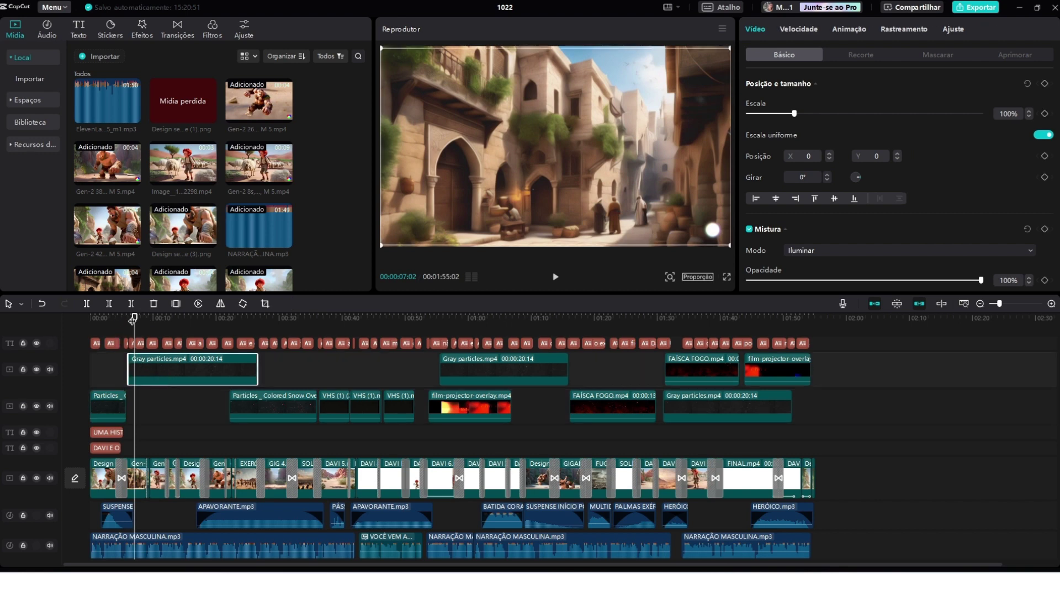
{"action": "mouse_move", "coordinate": [133, 319]}
{"action": "left_mouse_down"}
{"action": "mouse_move", "coordinate": [156, 329]}
{"action": "mouse_move", "coordinate": [141, 333]}
{"action": "left_mouse_up"}
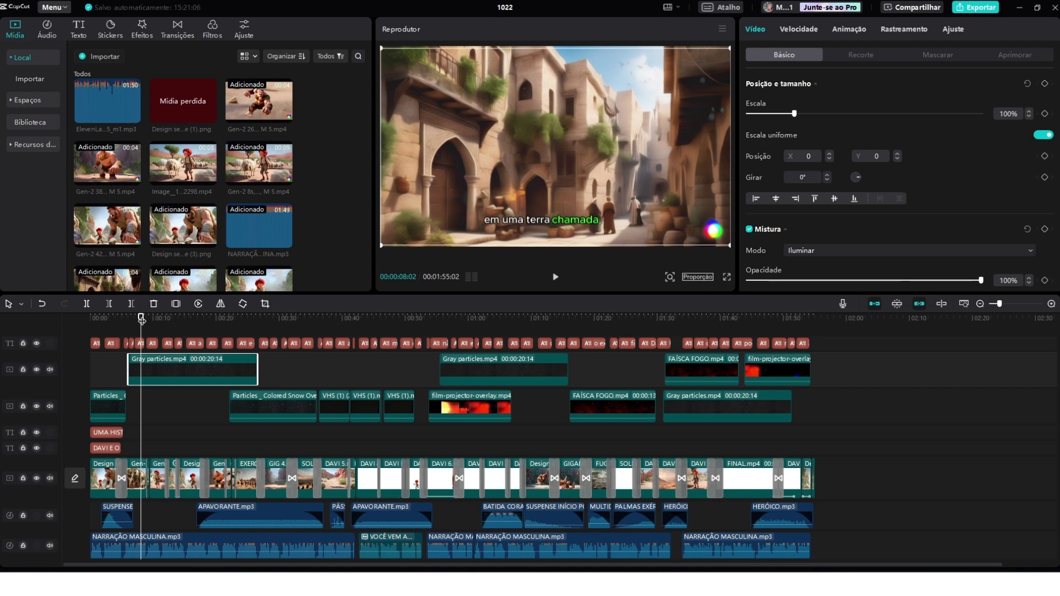
Step: Select the Particles _ Colored Snow overlay and play it back from 00:00:28:28
{"action": "left_click_drag", "start_coordinate": [142, 320], "coordinate": [273, 363]}
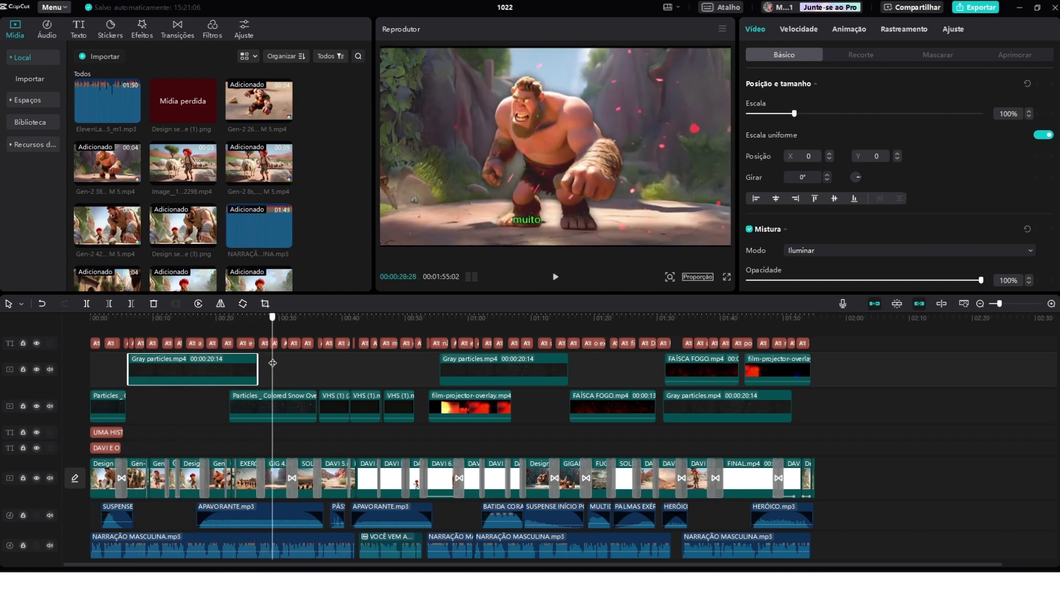
{"action": "left_click", "coordinate": [290, 404]}
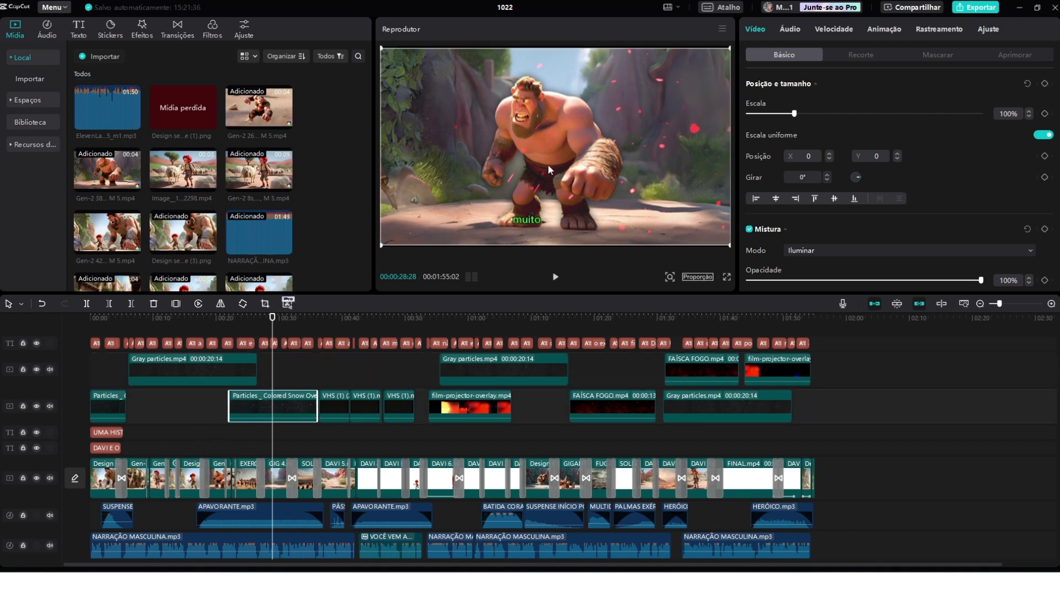
{"action": "left_click", "coordinate": [557, 281]}
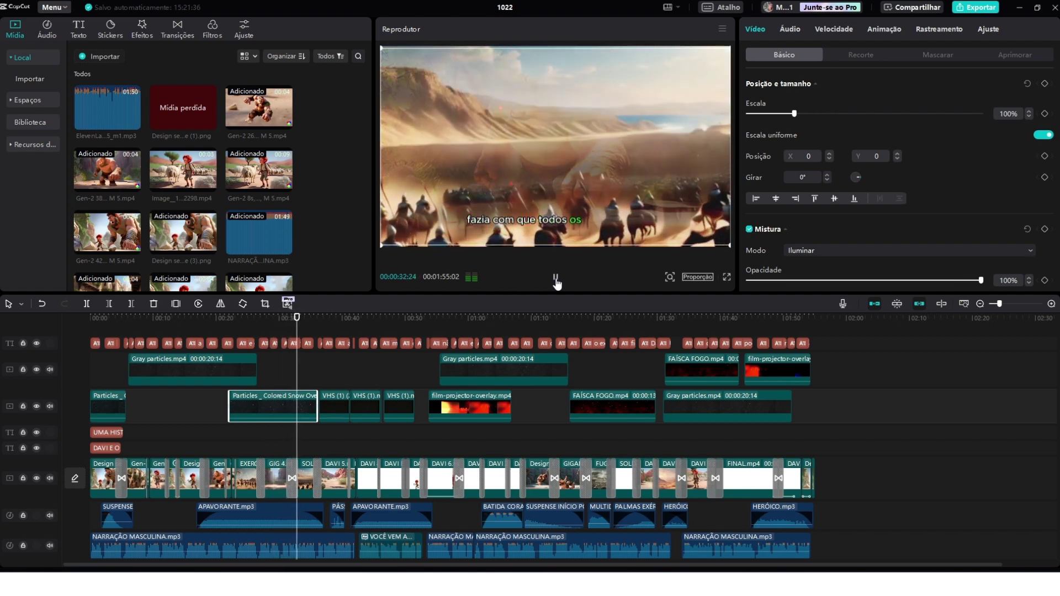
{"action": "left_click", "coordinate": [556, 280]}
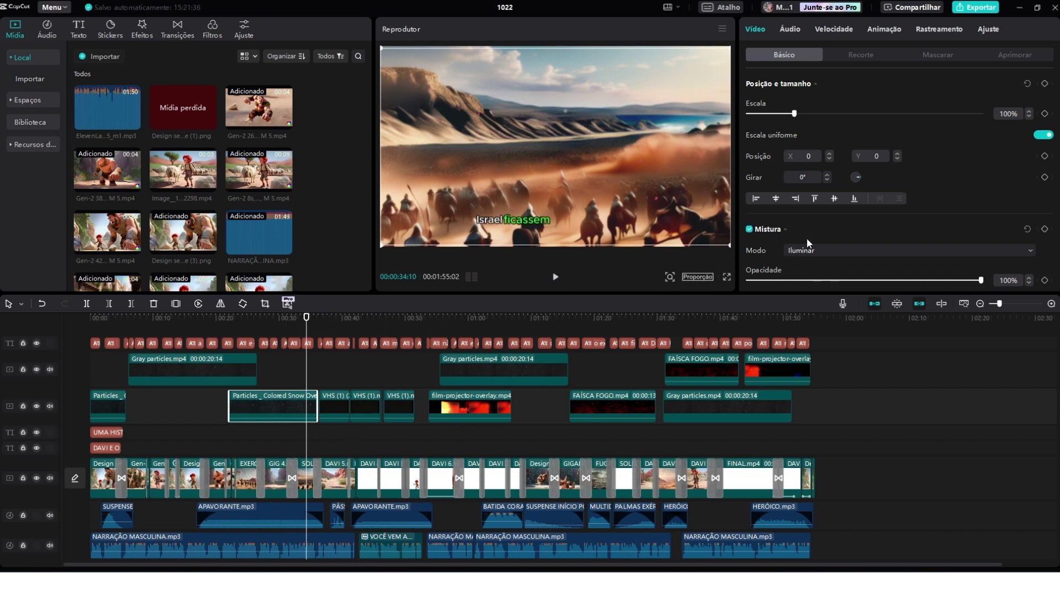
Step: Set the Particles _ Colored Snow overlay's blend mode to Normal, preview it around 00:00:31:10, and restore Iluminar
{"action": "left_click", "coordinate": [801, 252]}
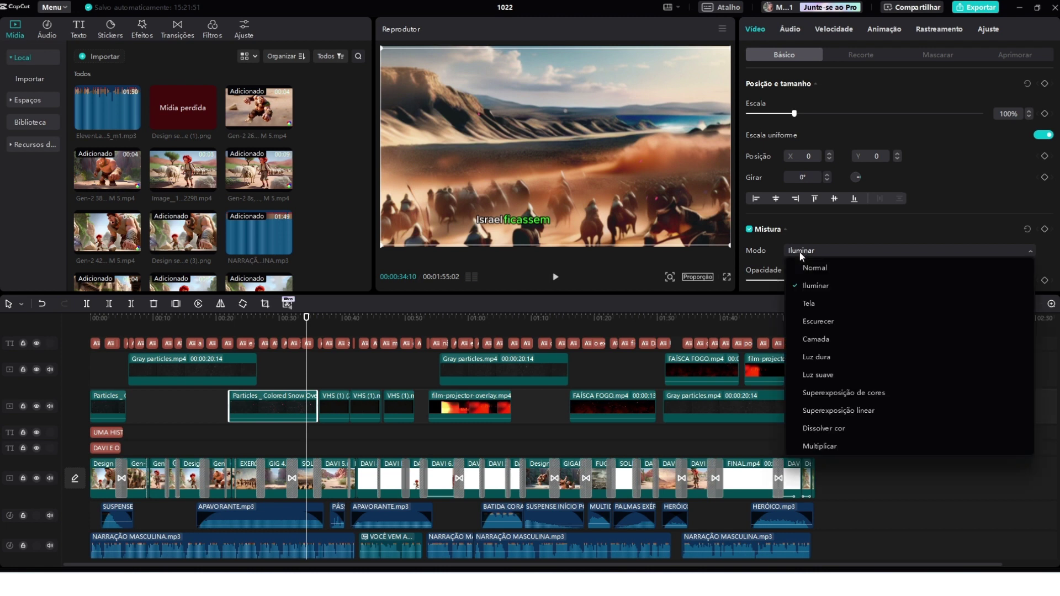
{"action": "left_click", "coordinate": [816, 269]}
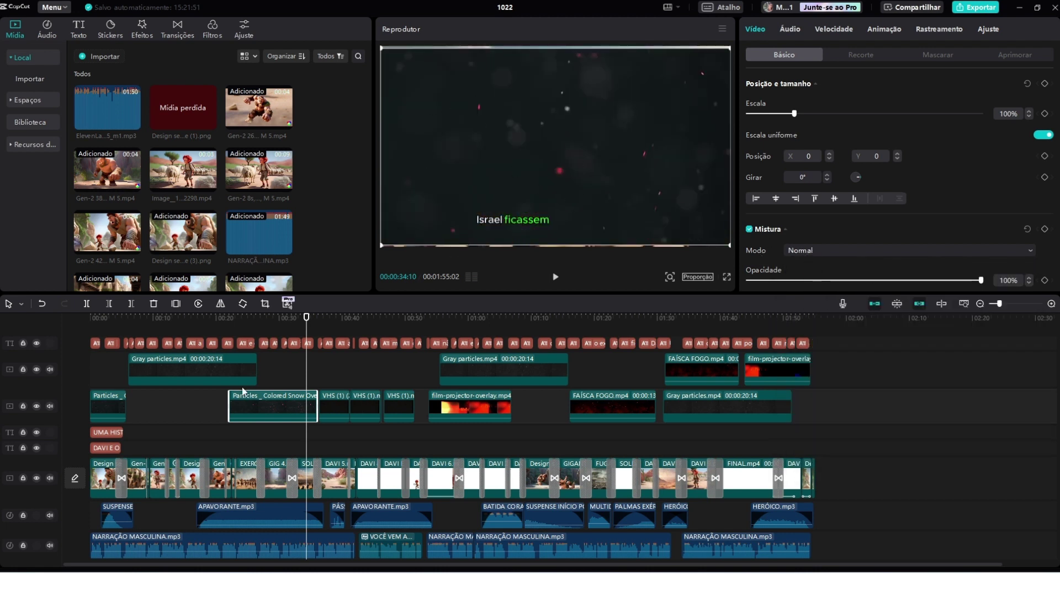
{"action": "left_click_drag", "start_coordinate": [306, 319], "coordinate": [288, 367]}
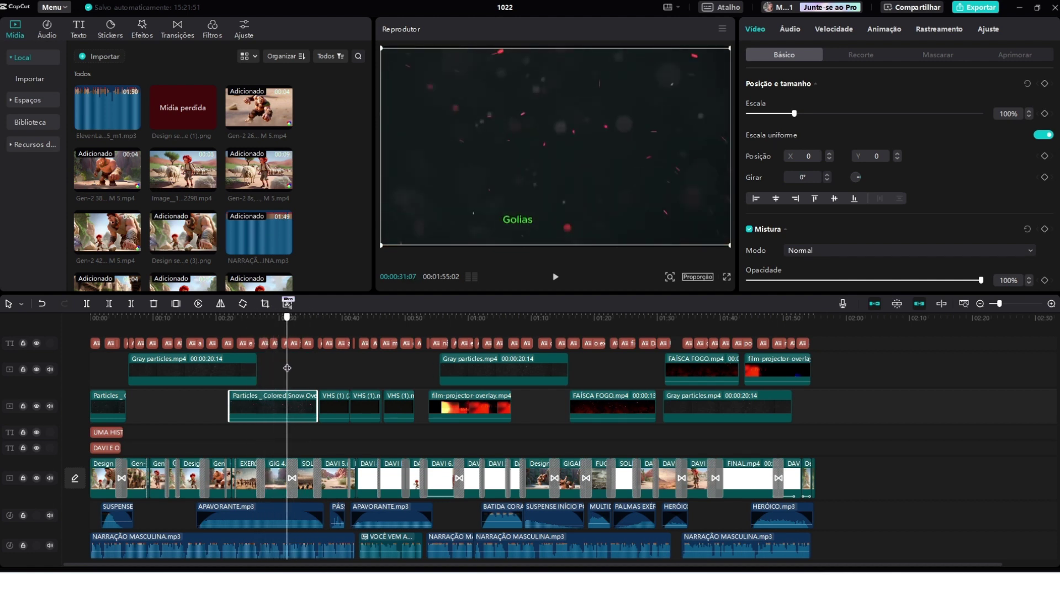
{"action": "left_click", "coordinate": [800, 251]}
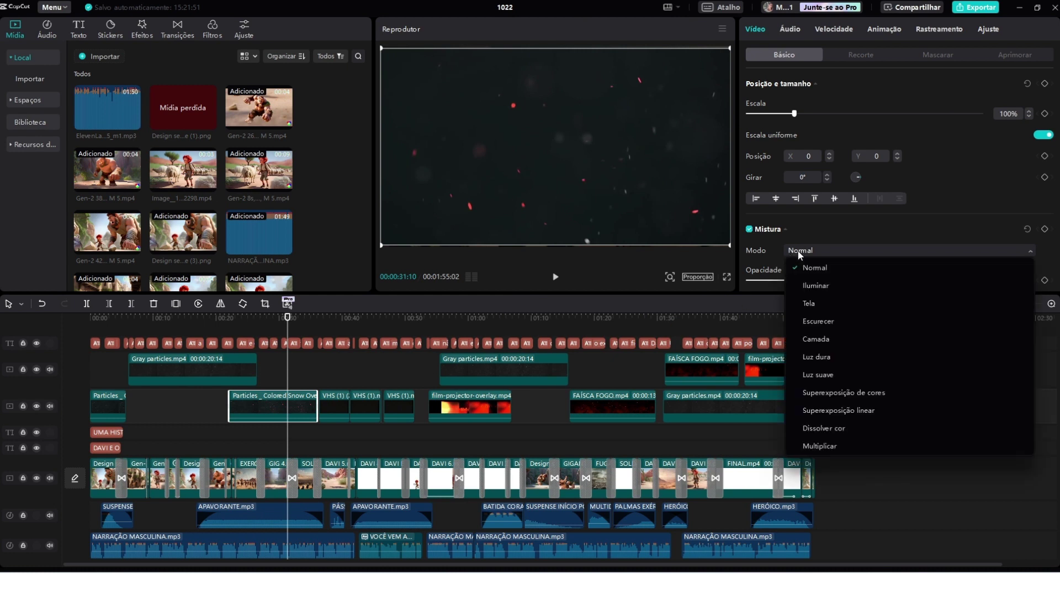
{"action": "left_click", "coordinate": [815, 287]}
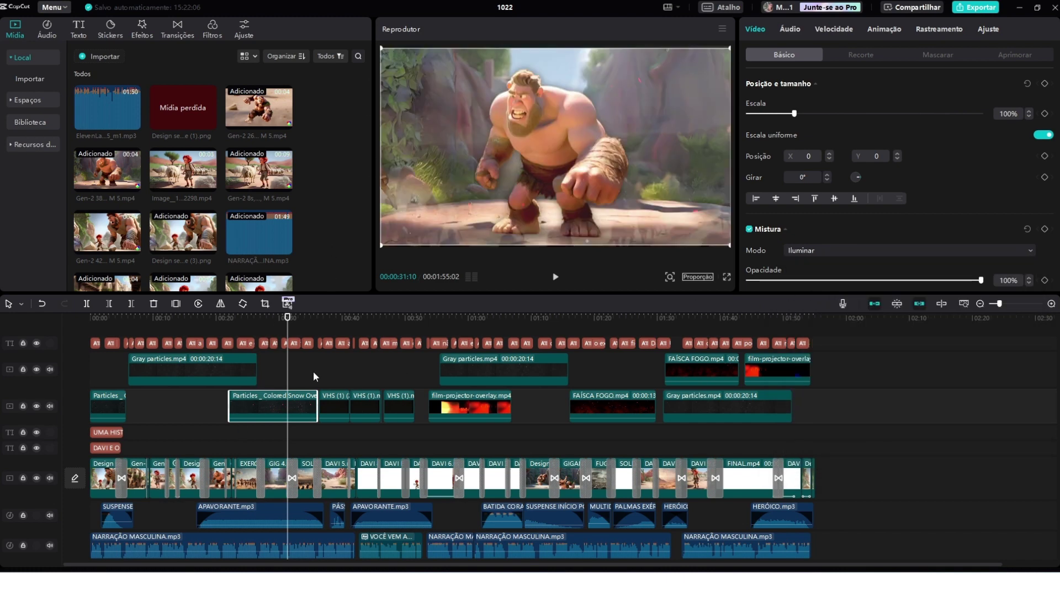
Step: Play back the section with the film-projector-overlay.mp4 and Gray particles.mp4 overlays from 00:00:56:16
{"action": "left_click_drag", "start_coordinate": [287, 319], "coordinate": [446, 348]}
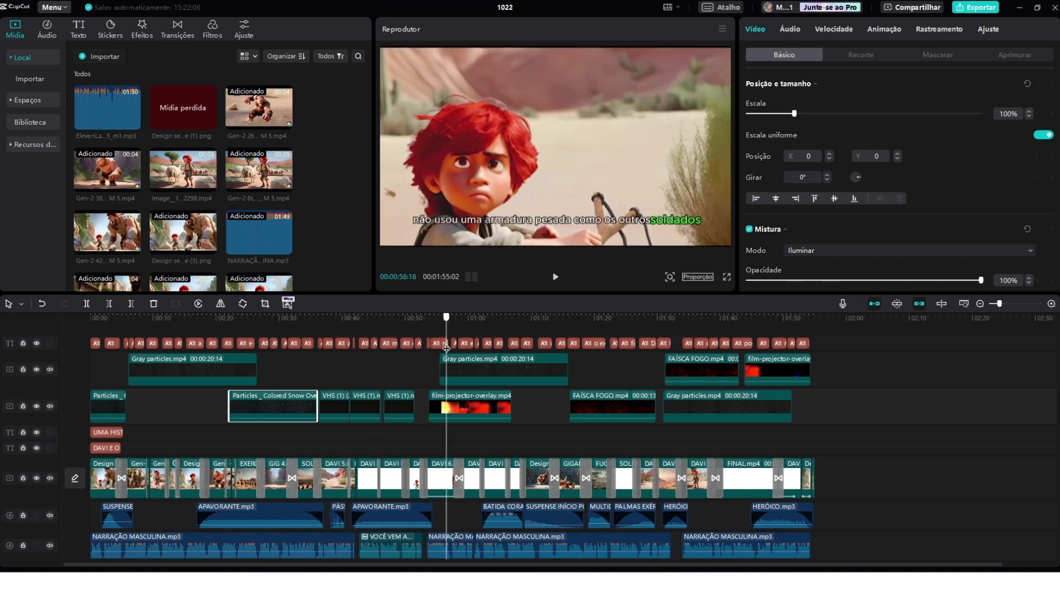
{"action": "left_click", "coordinate": [555, 277]}
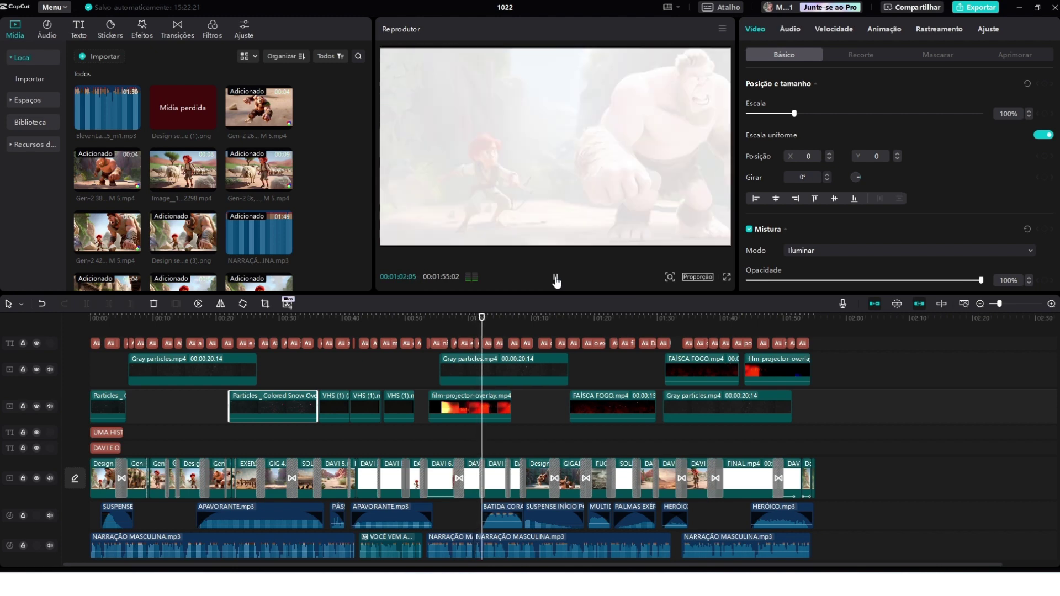
{"action": "left_click", "coordinate": [556, 279]}
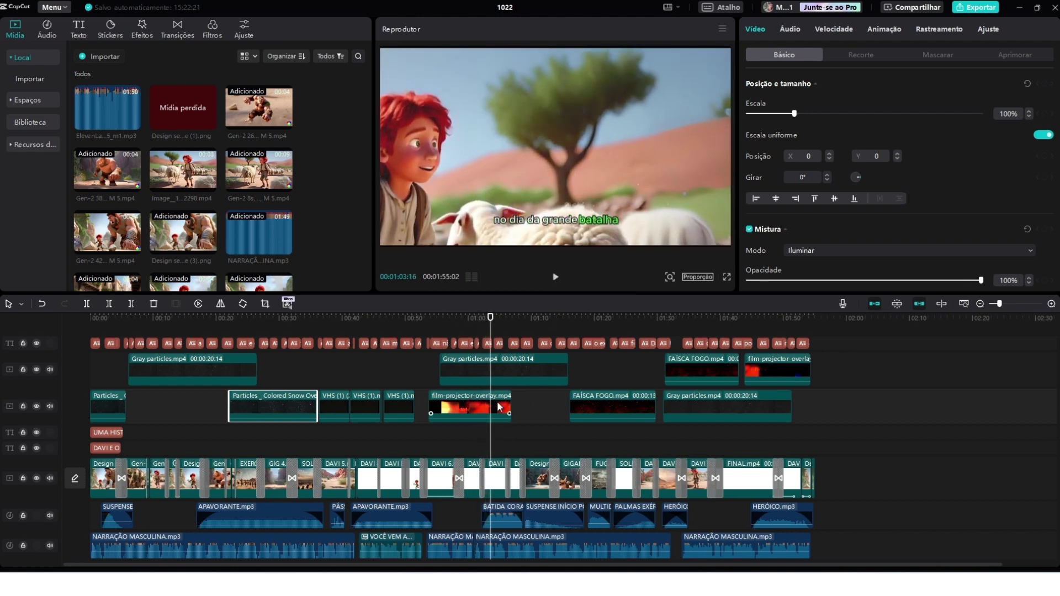
Step: Play back the section with the first FAÍSCA FOGO.mp4 overlay from around 00:01:17:26 to 00:01:21:12
{"action": "left_click_drag", "start_coordinate": [490, 319], "coordinate": [581, 319]}
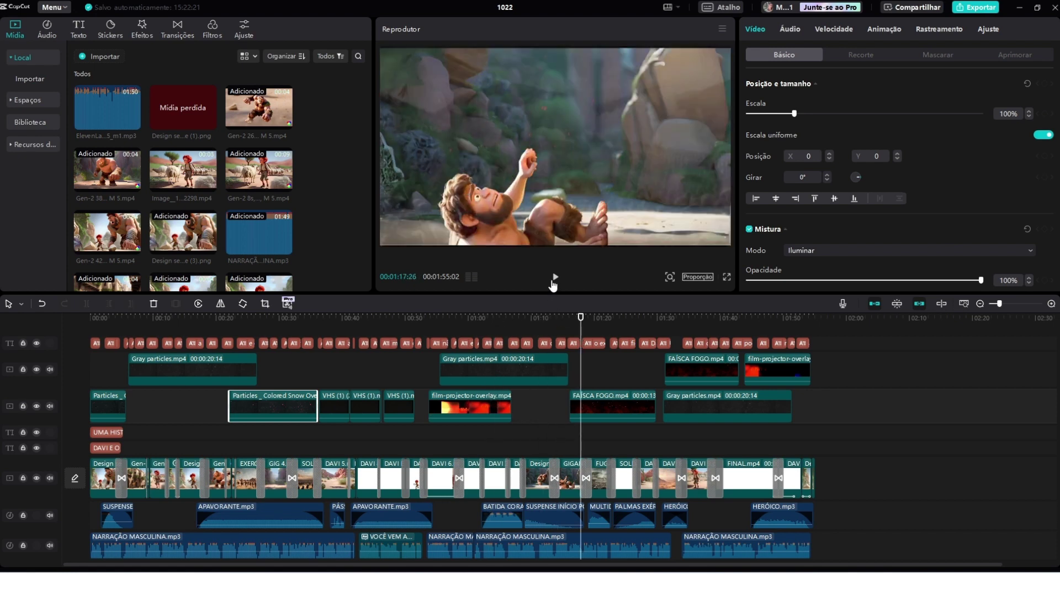
{"action": "left_click_drag", "start_coordinate": [584, 321], "coordinate": [579, 319]}
{"action": "left_click", "coordinate": [554, 277]}
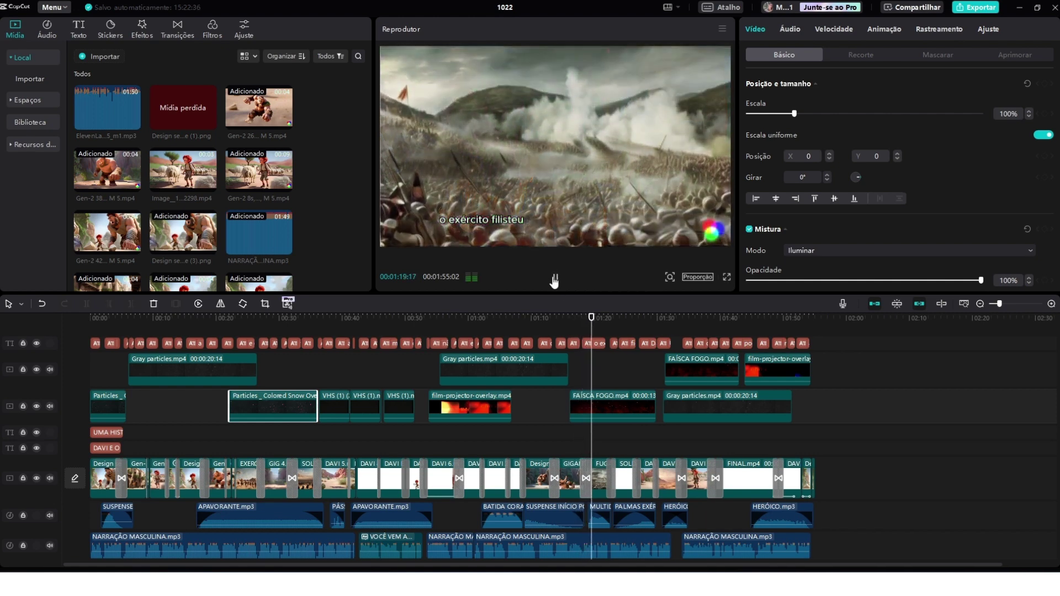
{"action": "left_click", "coordinate": [557, 279]}
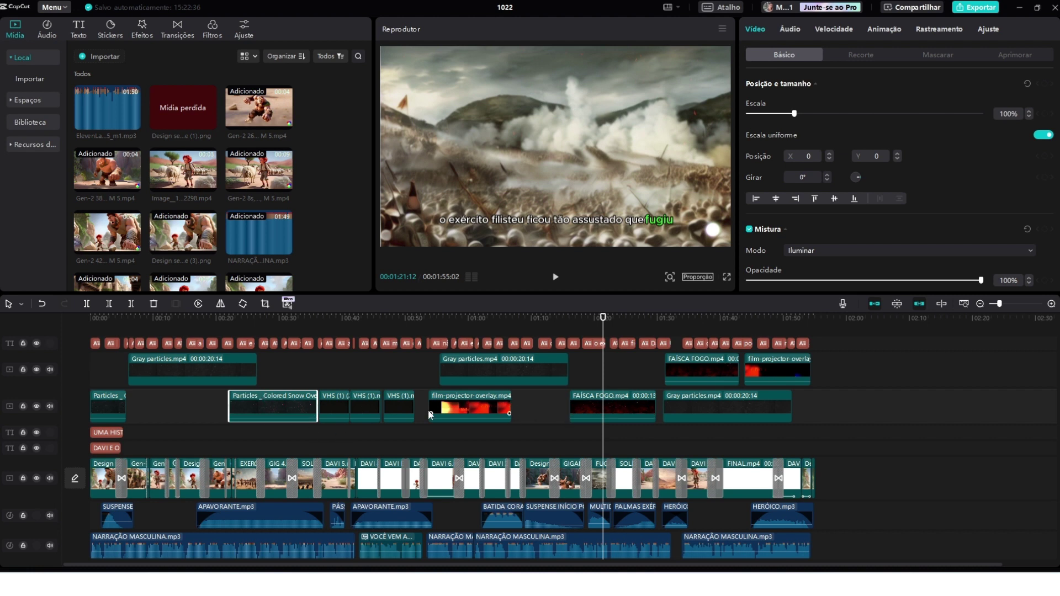
{"action": "key", "text": "Down"}
{"action": "scroll", "coordinate": [484, 399], "scroll_direction": "up", "scroll_amount": 1}
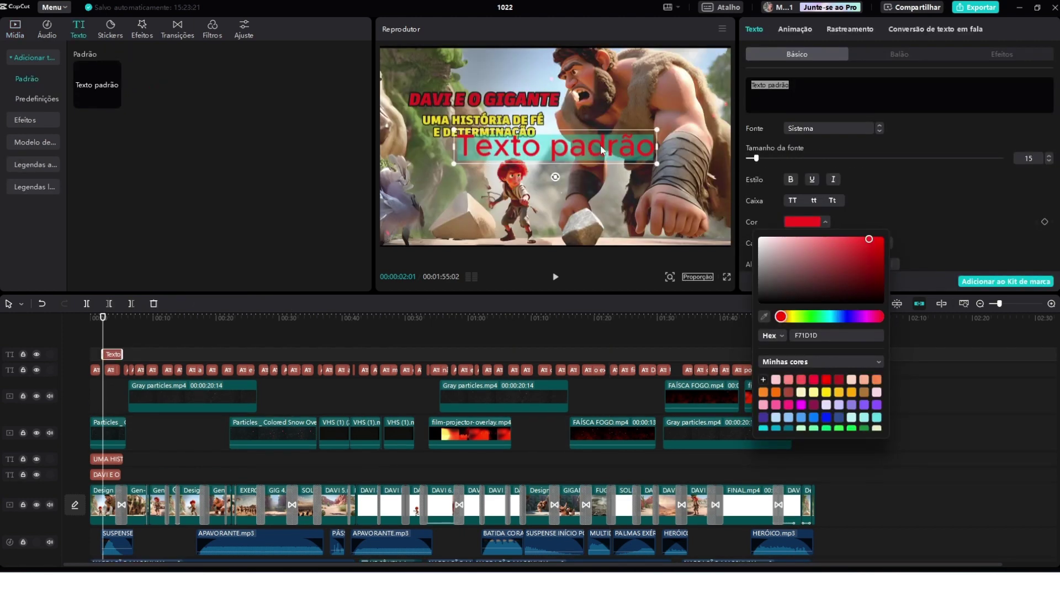
Step: Delete the red Texto padrão text clip and play the opening from the start of the timeline
{"action": "left_click", "coordinate": [602, 149]}
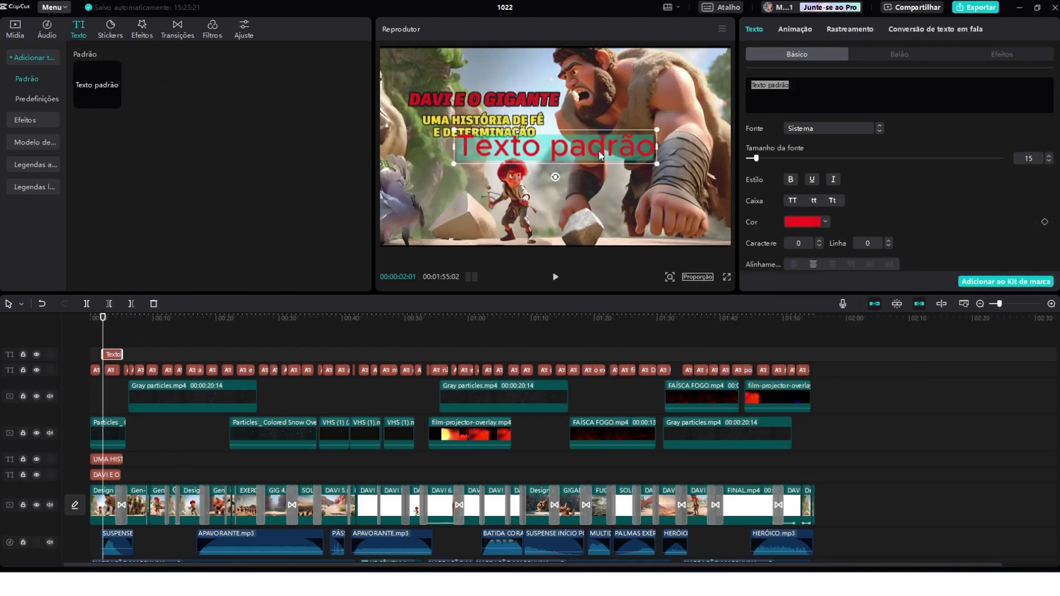
{"action": "key", "text": "Delete"}
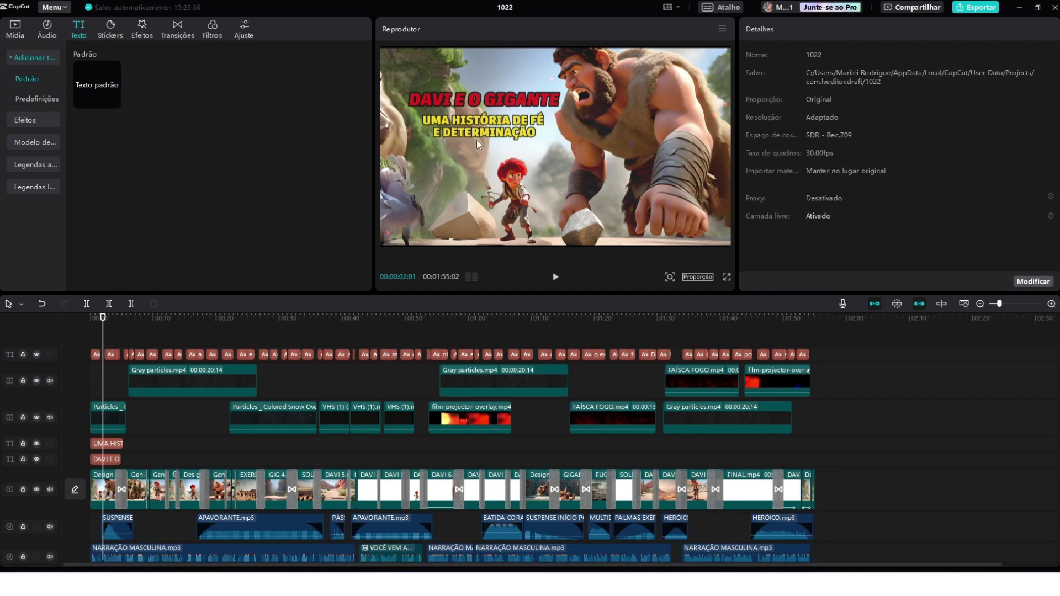
{"action": "left_click", "coordinate": [91, 318]}
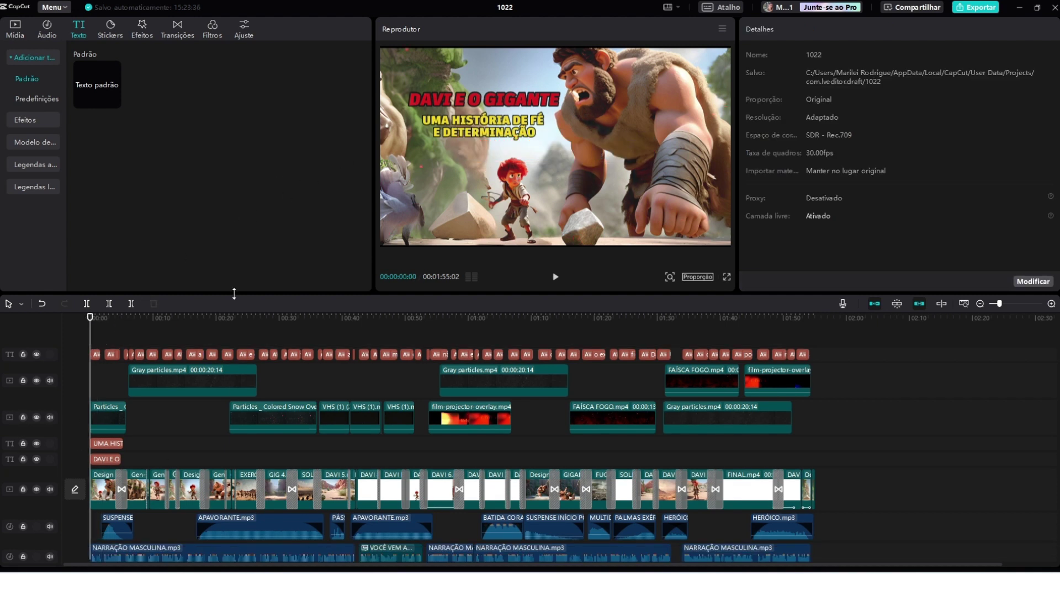
{"action": "left_click", "coordinate": [556, 279]}
{"action": "left_click", "coordinate": [556, 277]}
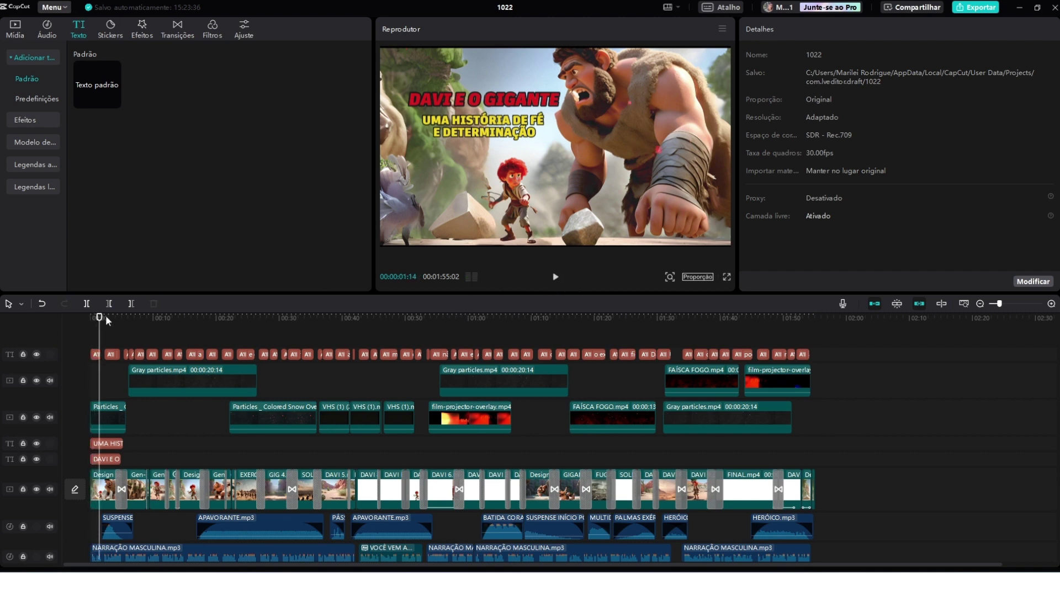
Step: Return the playhead to the start and create automatic captions in Português (Brasil), with Apagar legendas atuais enabled
{"action": "left_click_drag", "start_coordinate": [99, 326], "coordinate": [80, 335]}
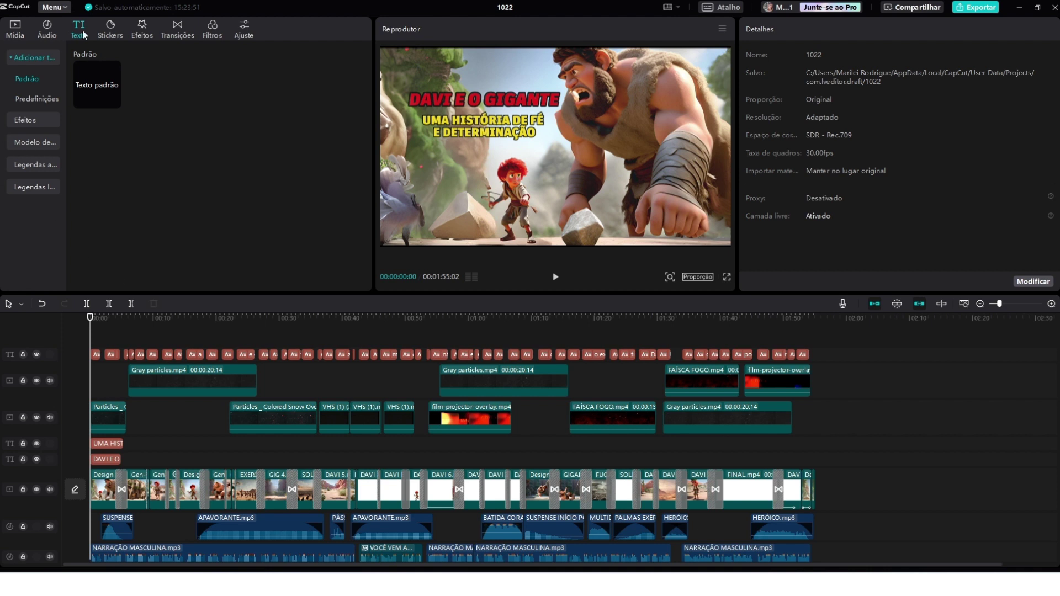
{"action": "left_click", "coordinate": [44, 164]}
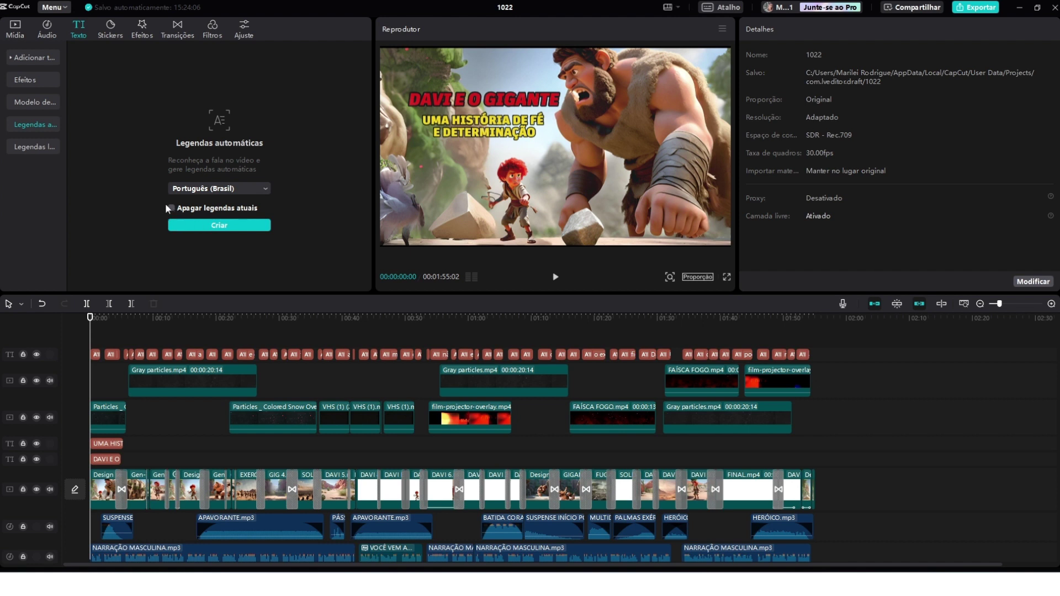
{"action": "left_click", "coordinate": [205, 225]}
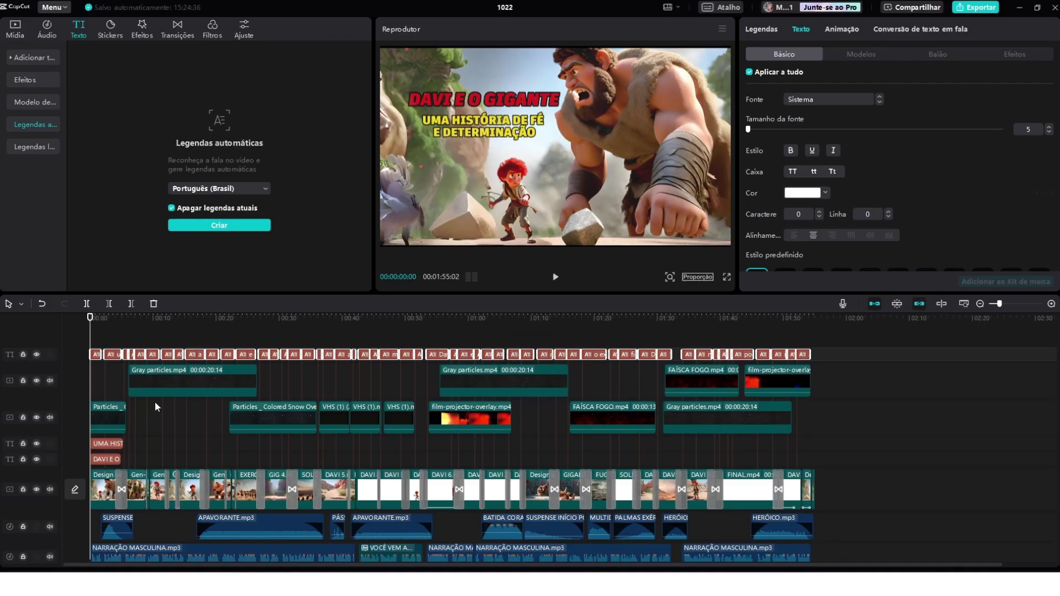
Step: Apply the Pop caption animation with green word highlighting to all captions, and play them back from about 00:00:41:20 to 00:00:47:28
{"action": "left_click", "coordinate": [841, 29]}
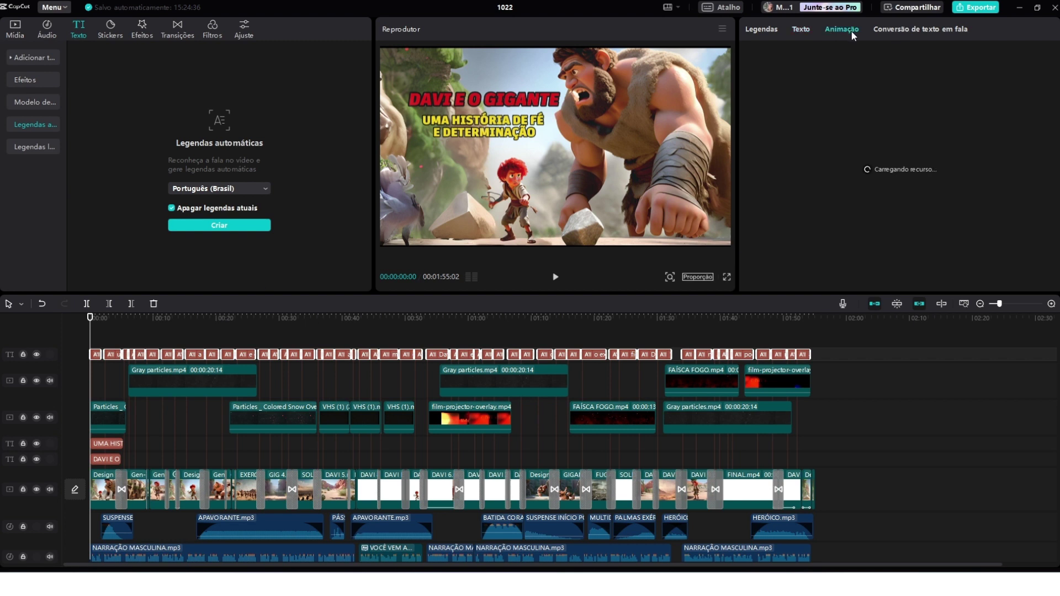
{"action": "left_click", "coordinate": [1025, 56]}
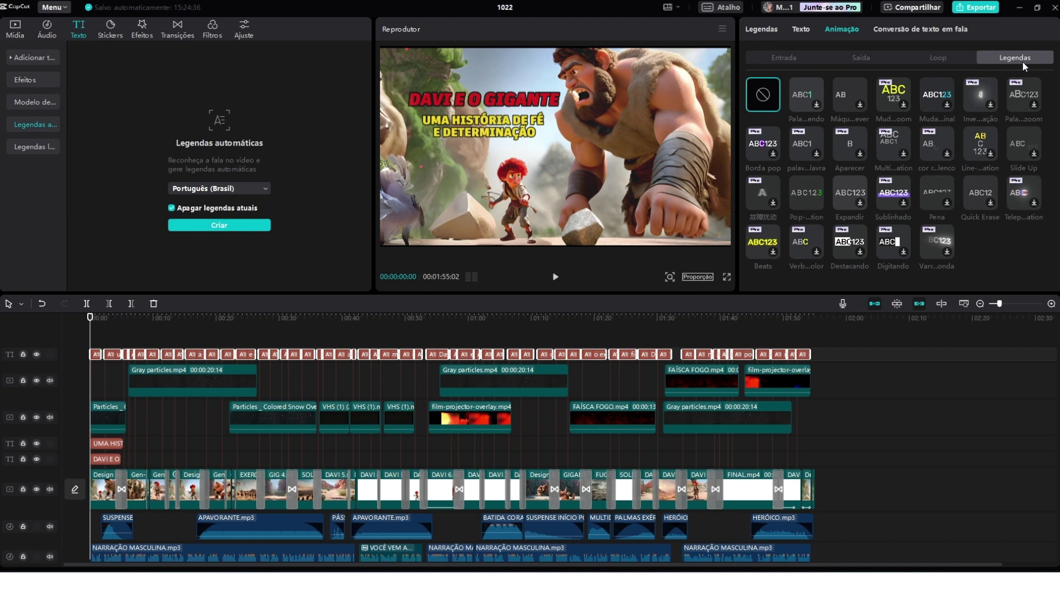
{"action": "left_click", "coordinate": [808, 194]}
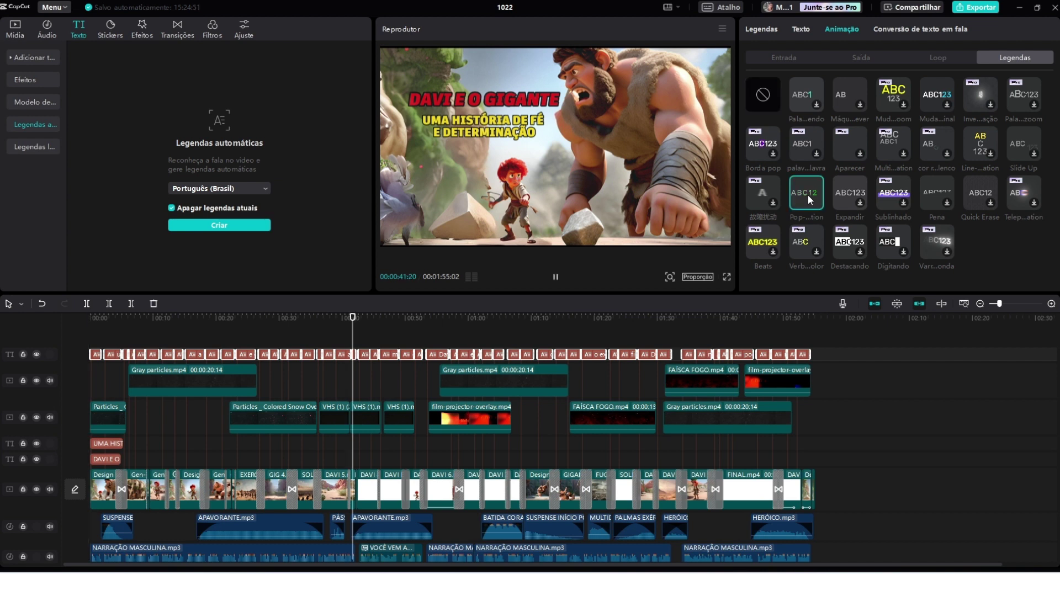
{"action": "left_click", "coordinate": [556, 278]}
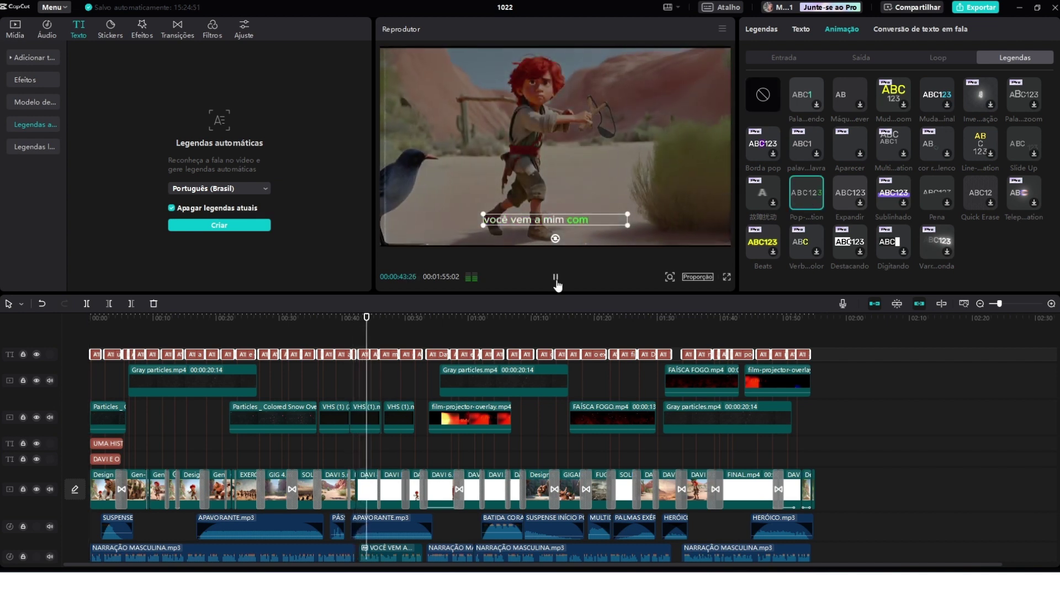
{"action": "left_click", "coordinate": [557, 279]}
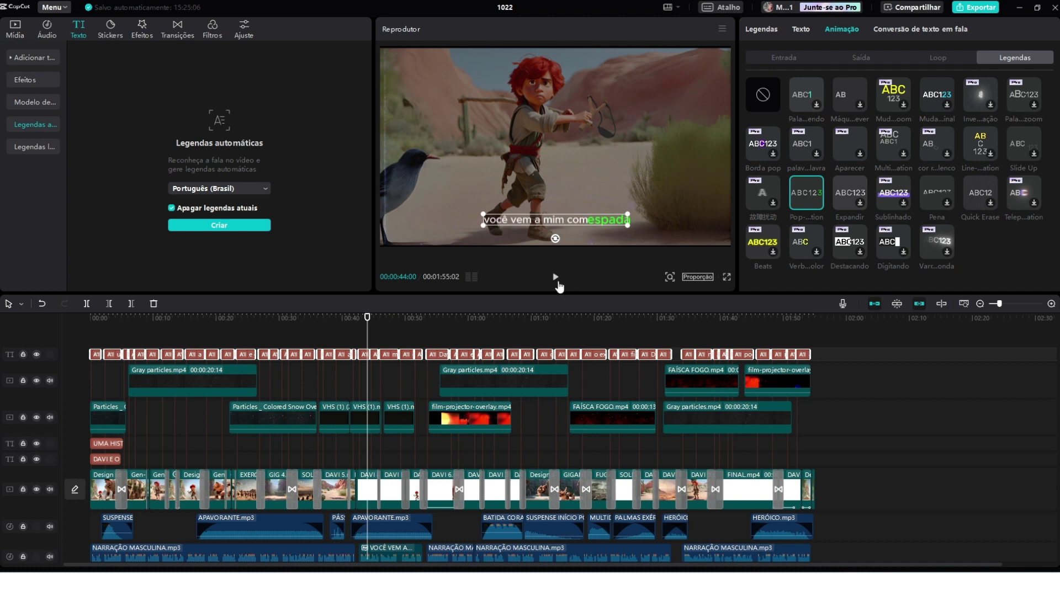
{"action": "left_click", "coordinate": [558, 285]}
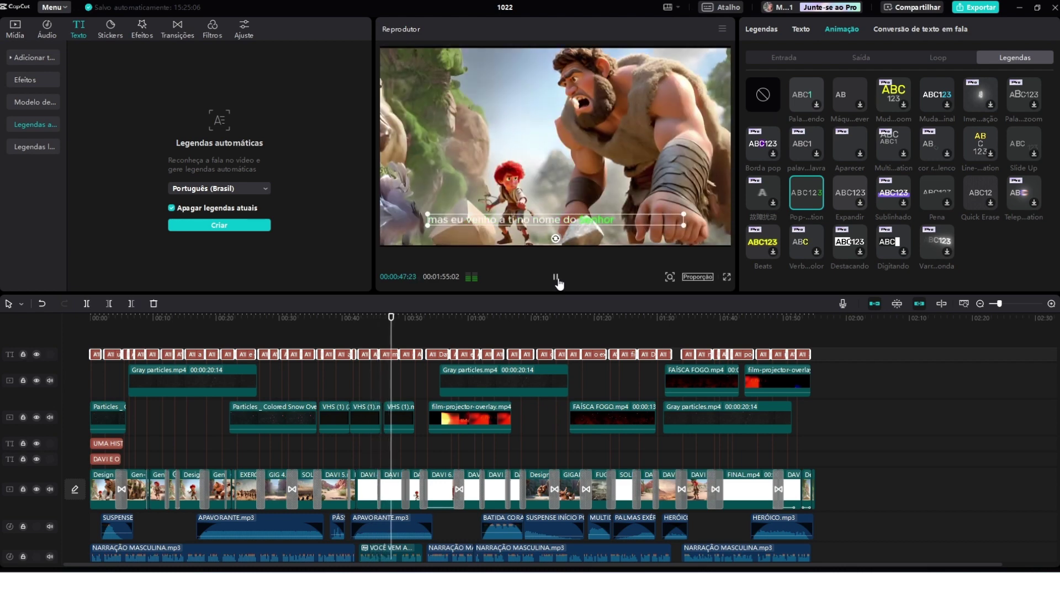
{"action": "left_click", "coordinate": [558, 285]}
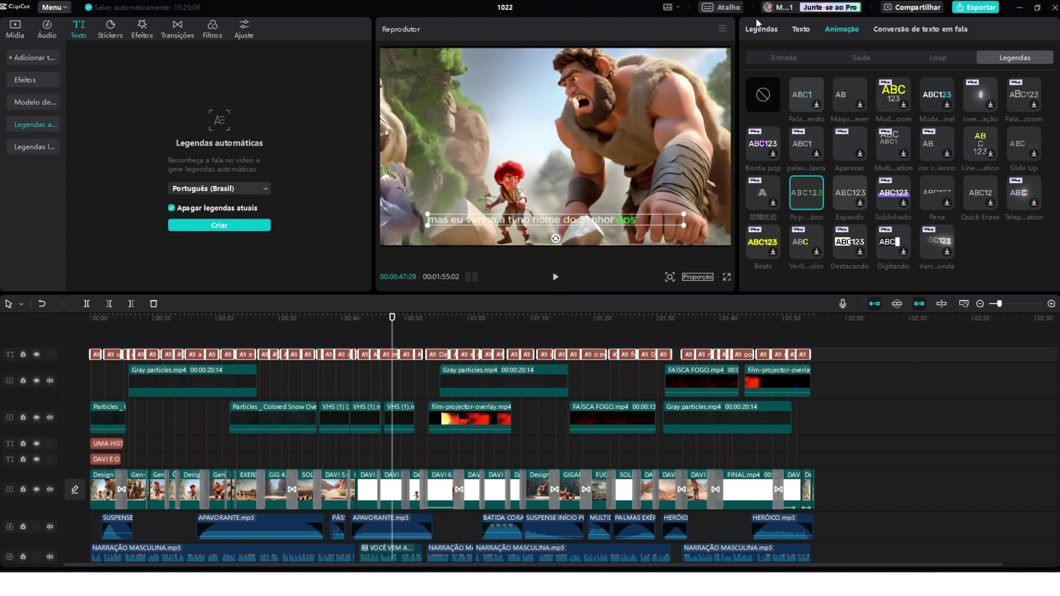
Step: Change the text colour of all captions to yellow, hex FFCB00
{"action": "left_click", "coordinate": [800, 30]}
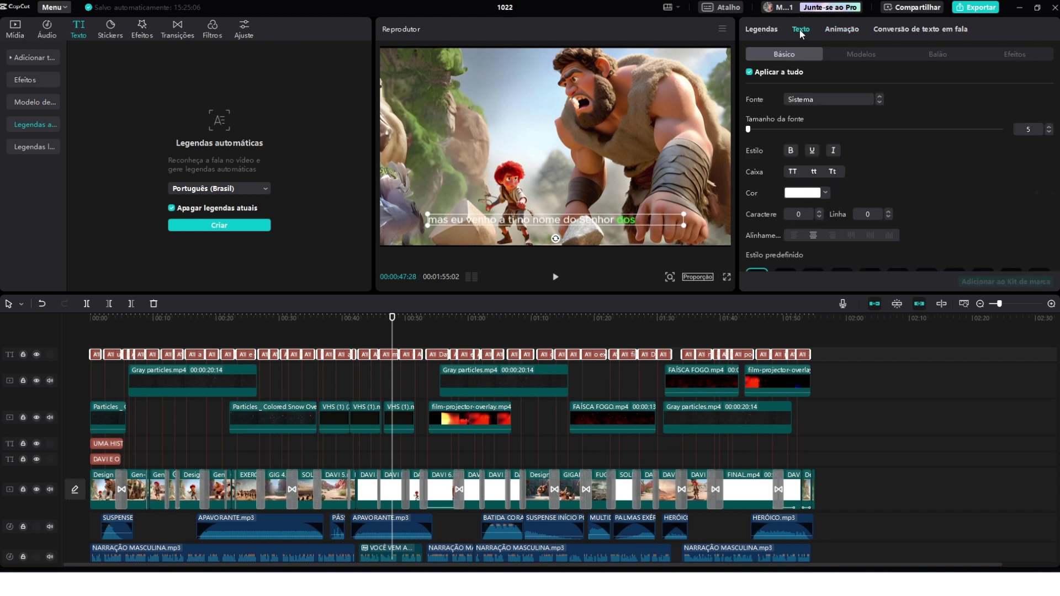
{"action": "scroll", "coordinate": [823, 169], "scroll_direction": "down", "scroll_amount": 3}
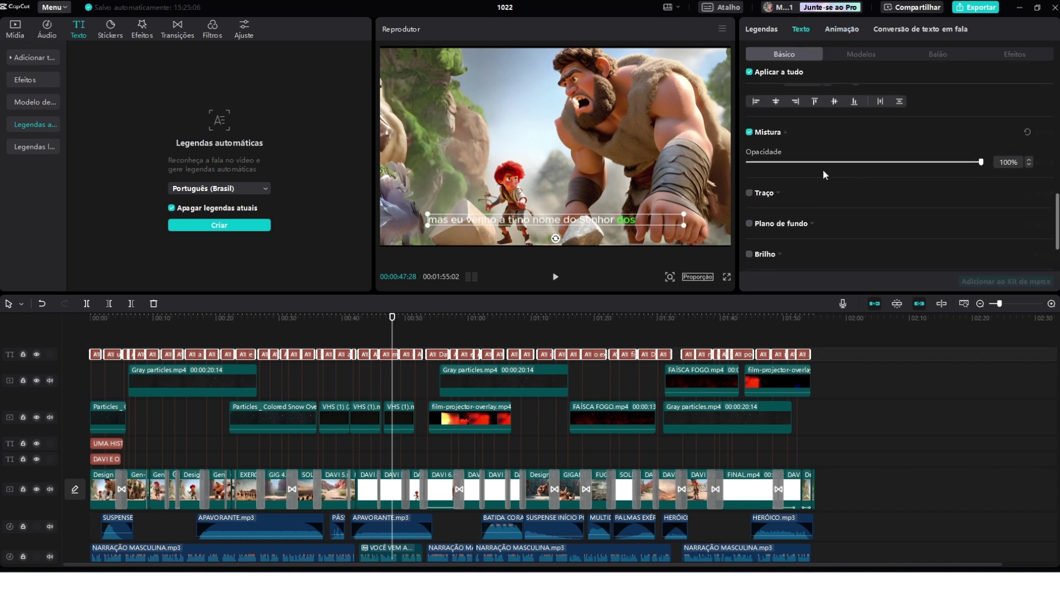
{"action": "scroll", "coordinate": [823, 169], "scroll_direction": "up", "scroll_amount": 6}
{"action": "scroll", "coordinate": [824, 171], "scroll_direction": "down", "scroll_amount": 1}
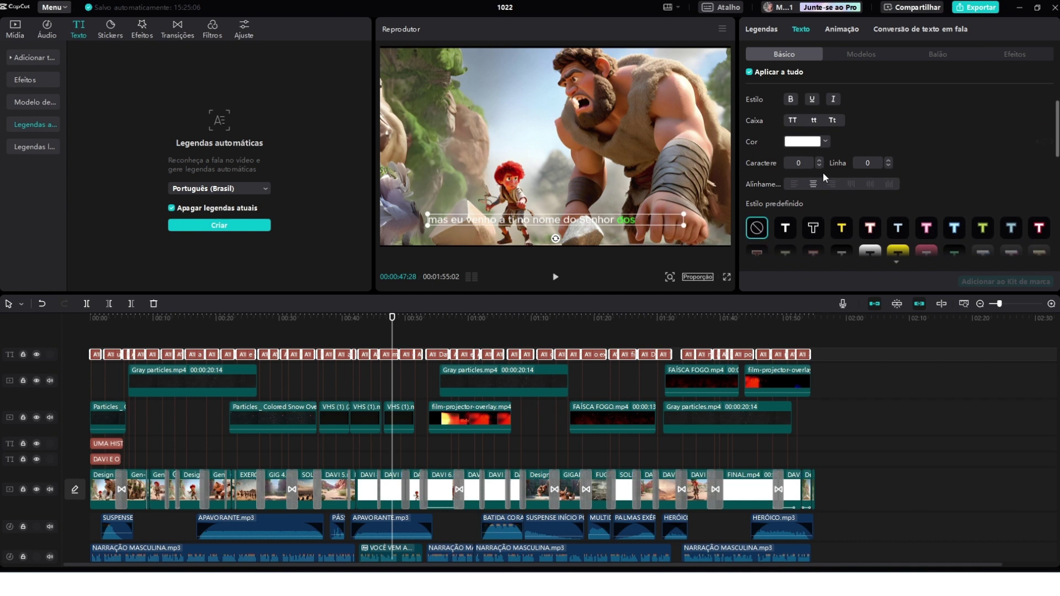
{"action": "left_click", "coordinate": [814, 145]}
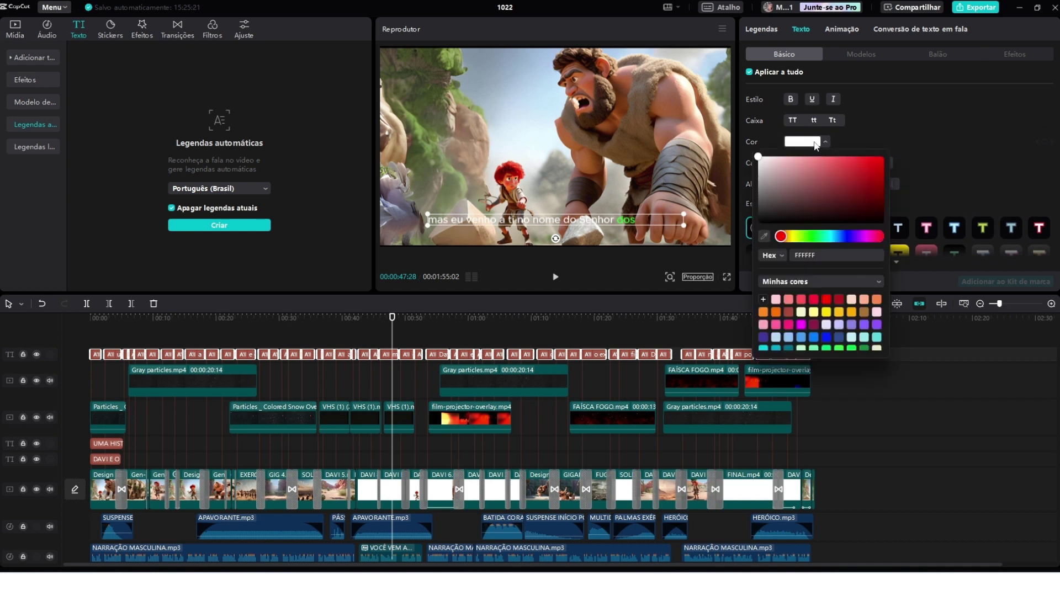
{"action": "left_click", "coordinate": [794, 238]}
{"action": "left_click_drag", "start_coordinate": [844, 194], "coordinate": [890, 137]}
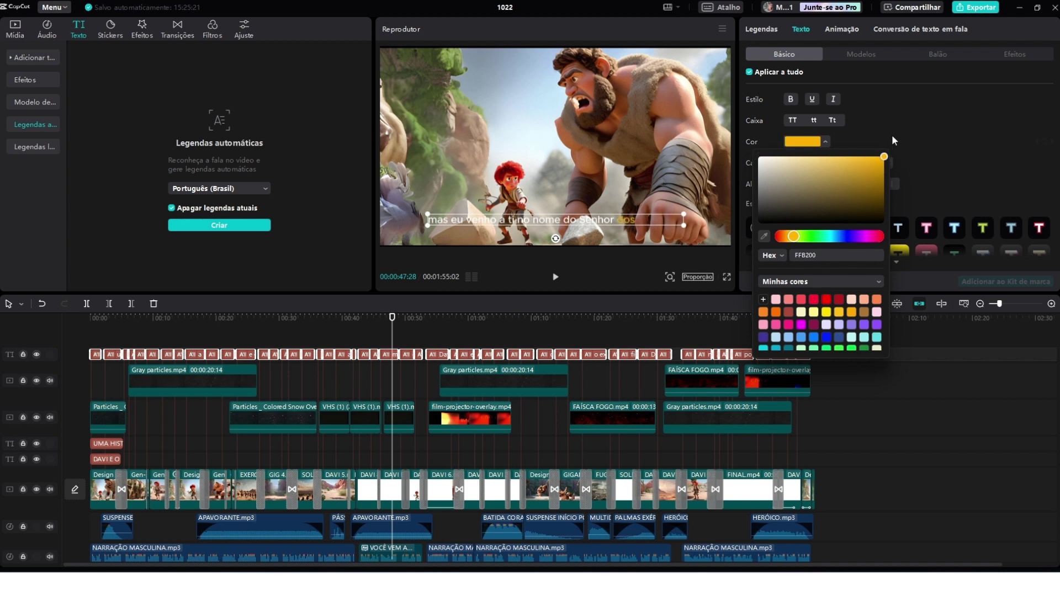
{"action": "left_click_drag", "start_coordinate": [793, 237], "coordinate": [798, 239]}
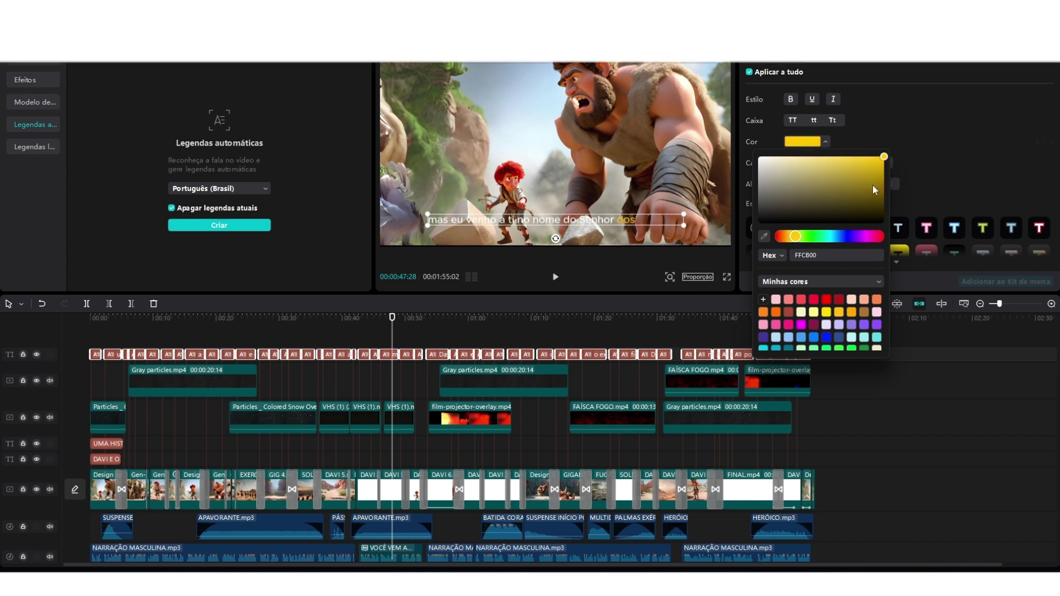
{"action": "left_click", "coordinate": [986, 158]}
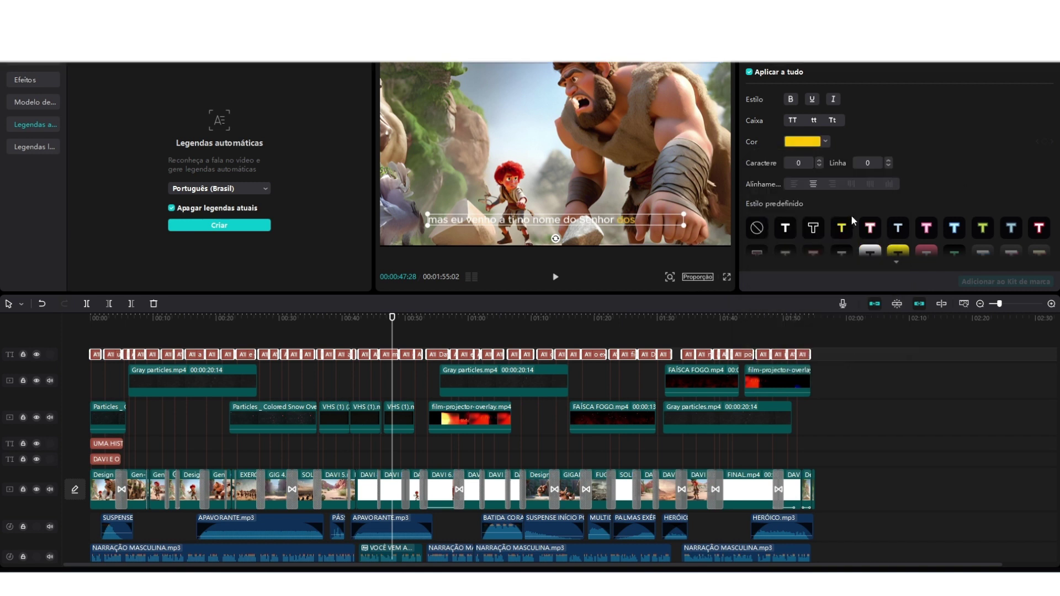
Step: Apply the predefined style with white letters and a dark outline to all captions
{"action": "scroll", "coordinate": [852, 218], "scroll_direction": "down", "scroll_amount": 1}
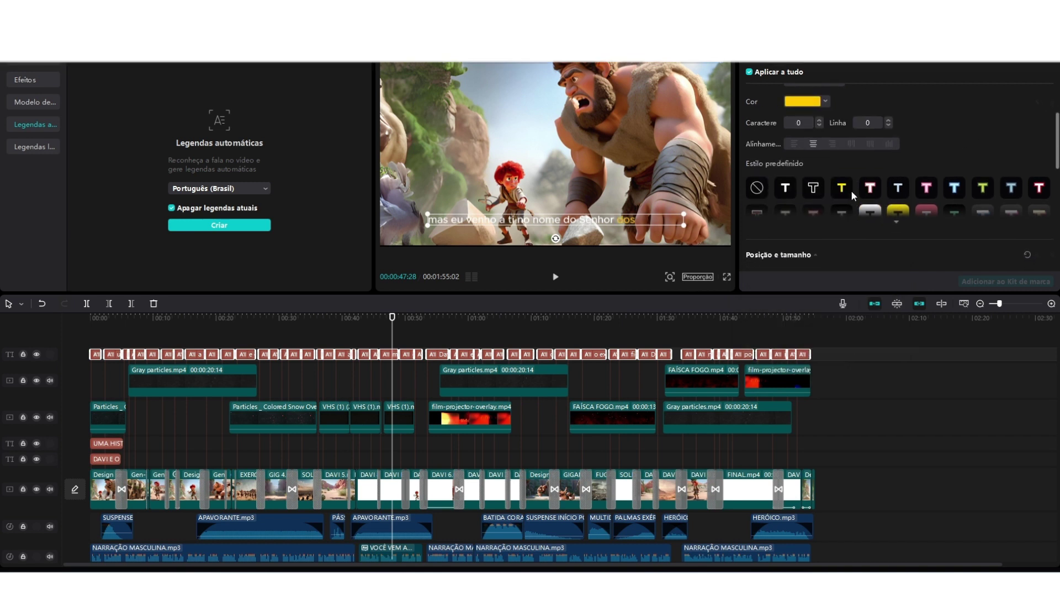
{"action": "left_click", "coordinate": [788, 190]}
{"action": "scroll", "coordinate": [963, 135], "scroll_direction": "up", "scroll_amount": 2}
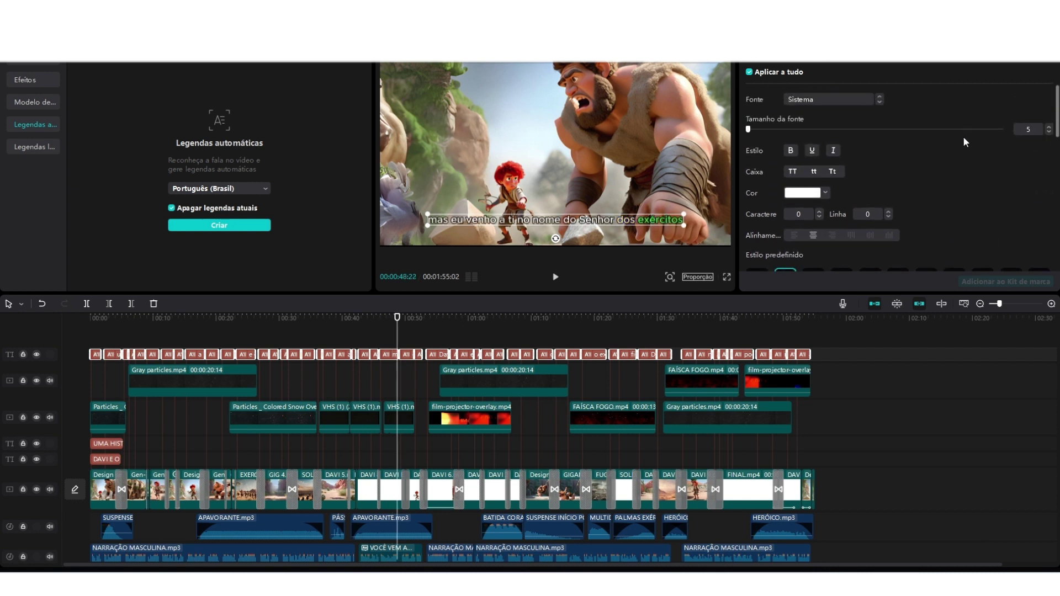
Step: Set the captions' font size to 7 and move them slightly lower in the frame
{"action": "left_click", "coordinate": [1050, 126]}
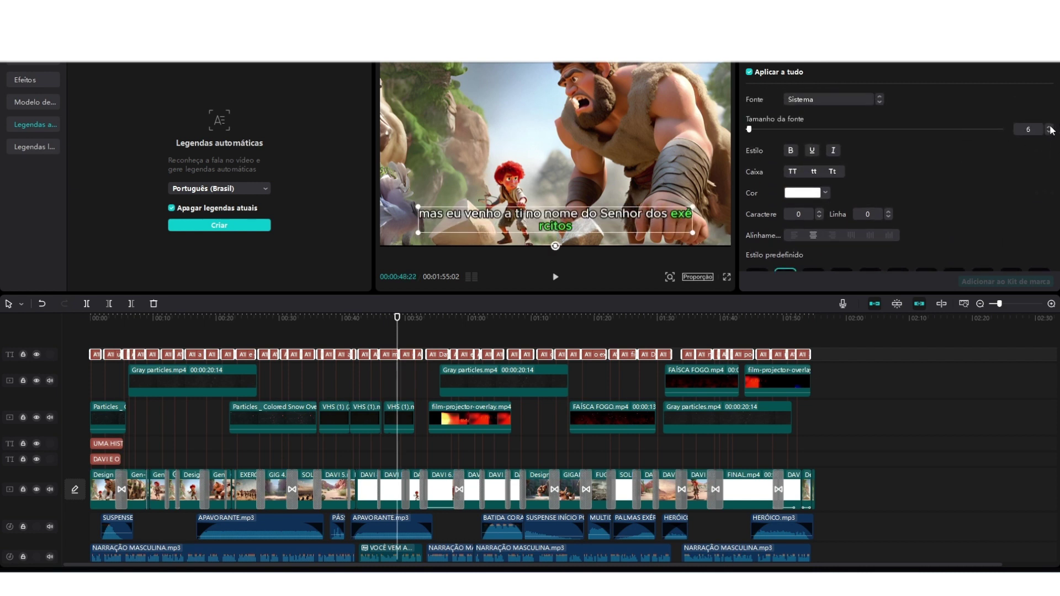
{"action": "left_click", "coordinate": [1049, 127]}
{"action": "mouse_move", "coordinate": [522, 231]}
{"action": "left_mouse_down"}
{"action": "mouse_move", "coordinate": [541, 139]}
{"action": "mouse_move", "coordinate": [505, 179]}
{"action": "mouse_move", "coordinate": [497, 238]}
{"action": "mouse_move", "coordinate": [506, 237]}
{"action": "left_mouse_up"}
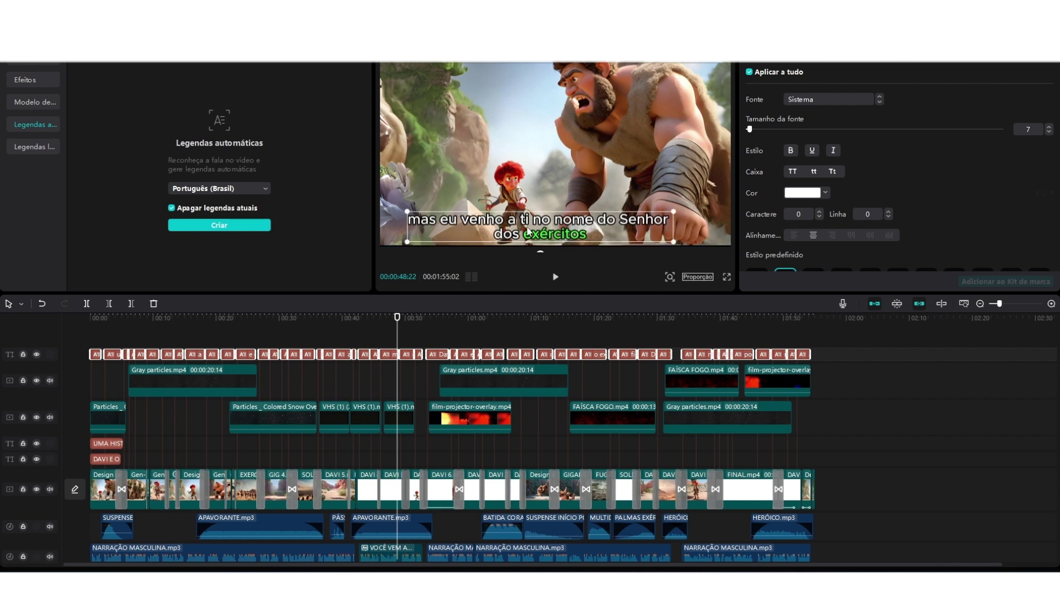
Step: Select and delete all captions from the timeline, and play the opening from the start up to 00:00:01:05
{"action": "left_click", "coordinate": [845, 342]}
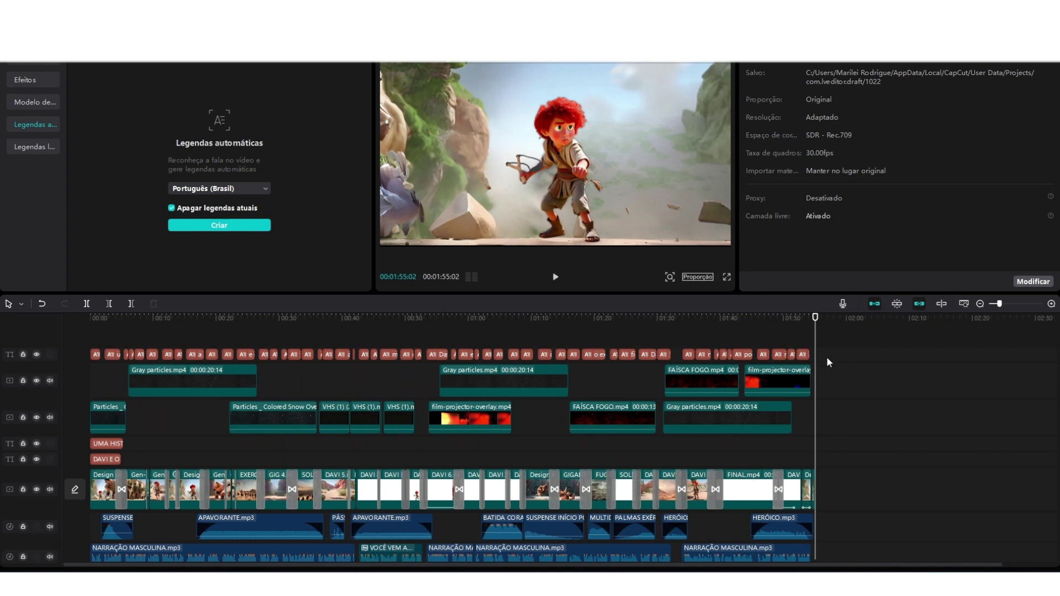
{"action": "left_click", "coordinate": [827, 353]}
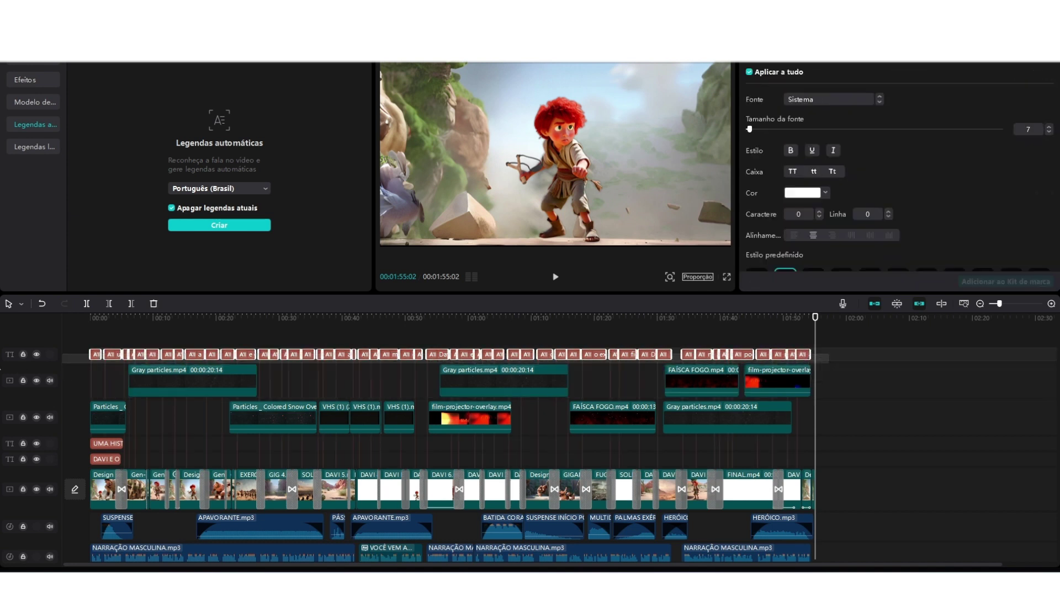
{"action": "key", "text": "Delete"}
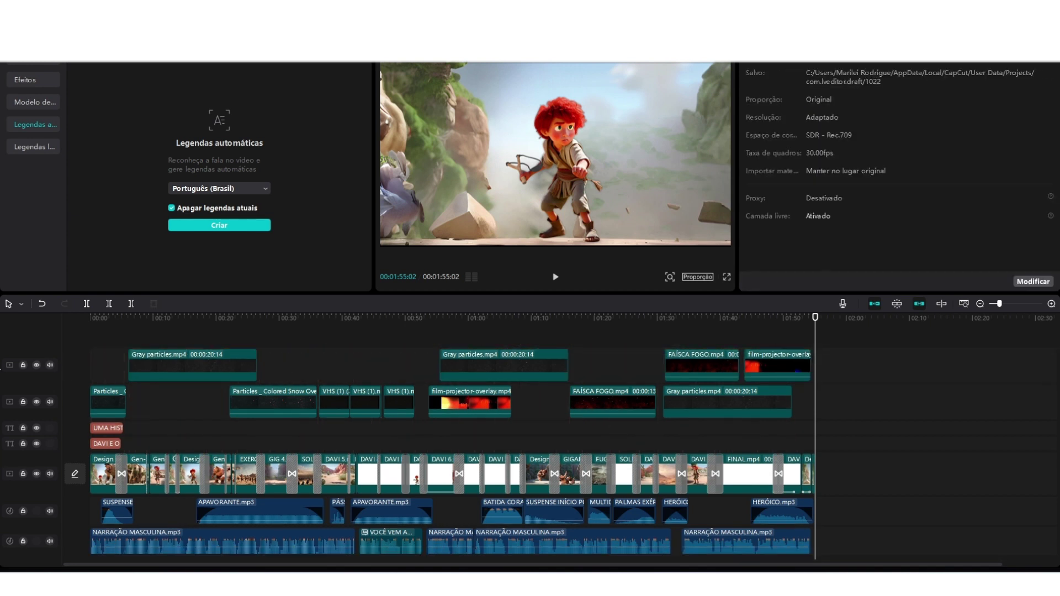
{"action": "left_click", "coordinate": [557, 275]}
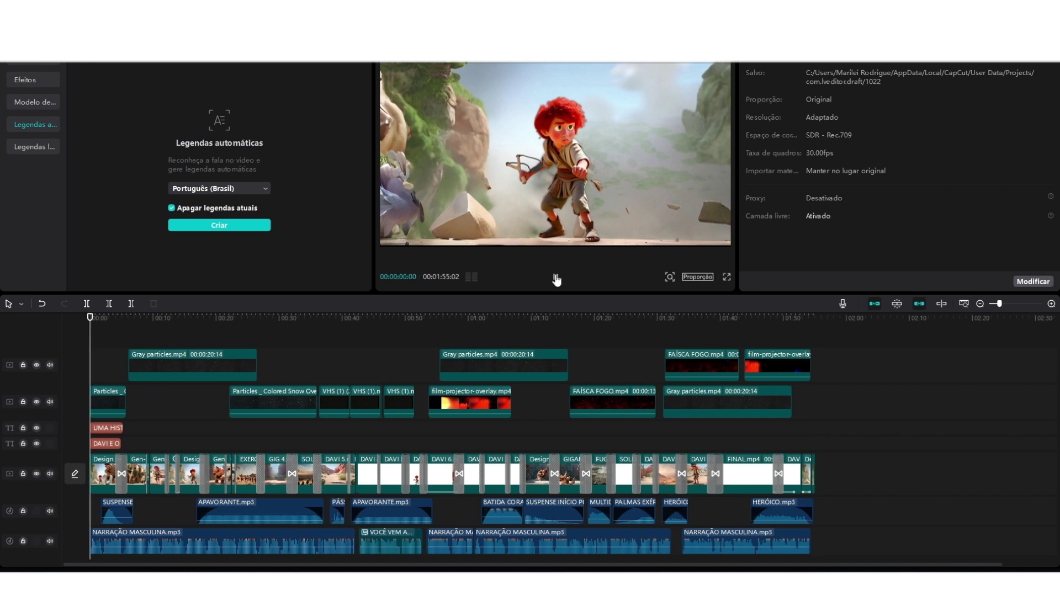
{"action": "left_click", "coordinate": [556, 278]}
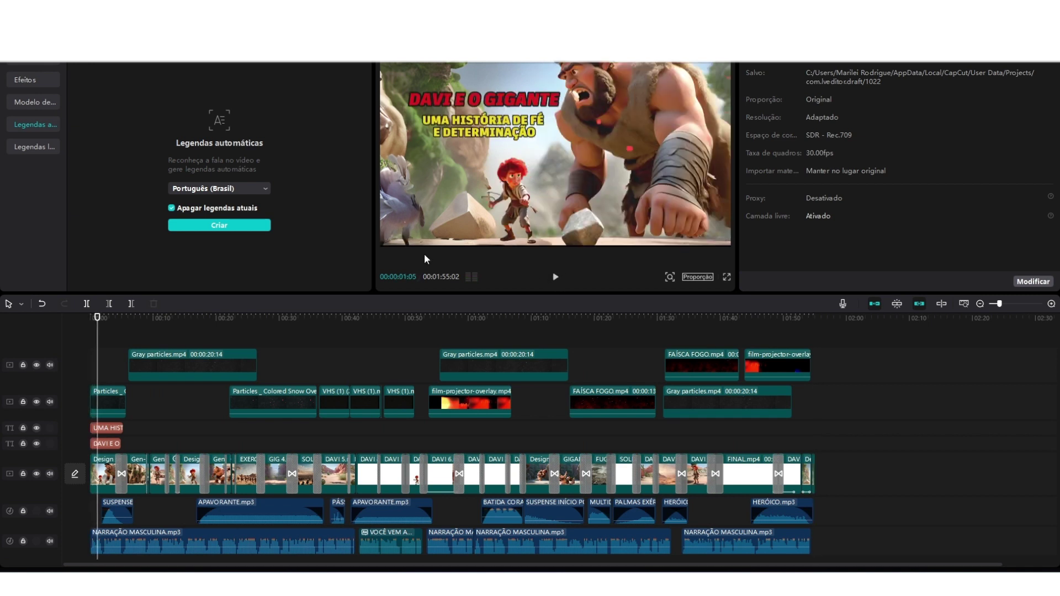
{"action": "scroll", "coordinate": [320, 397], "scroll_direction": "down", "scroll_amount": 1}
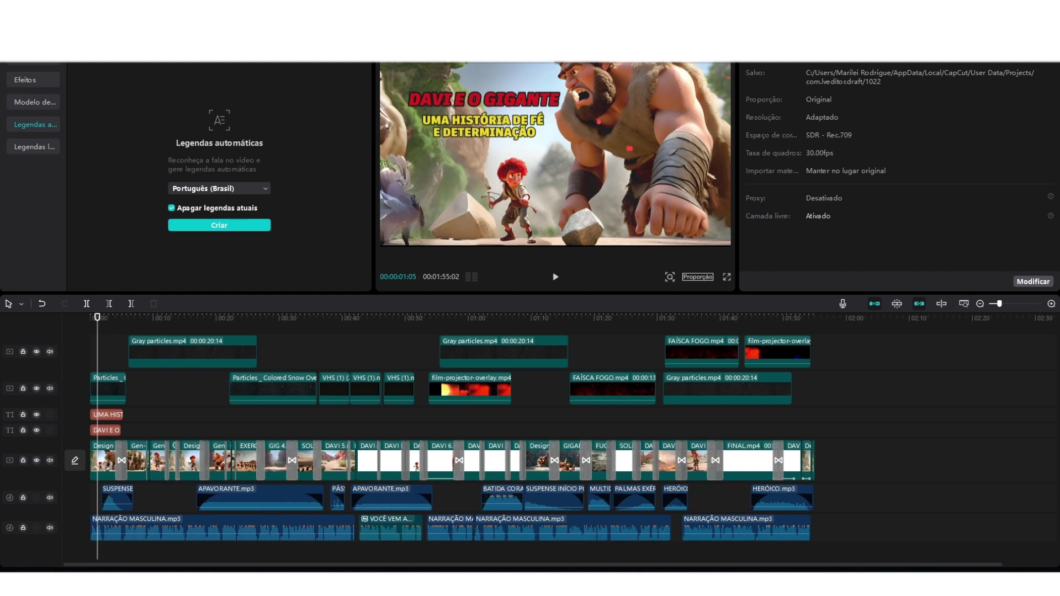
Step: Switch to the Google Meet call in Chrome and stop presenting the screen
{"action": "mouse_move", "coordinate": [678, 577]}
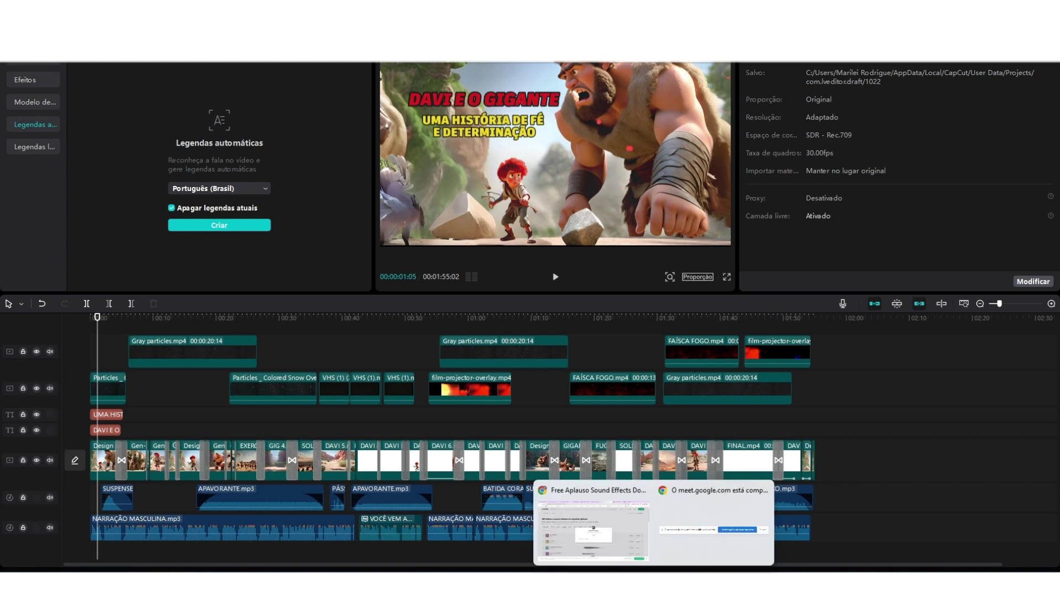
{"action": "left_click", "coordinate": [645, 544]}
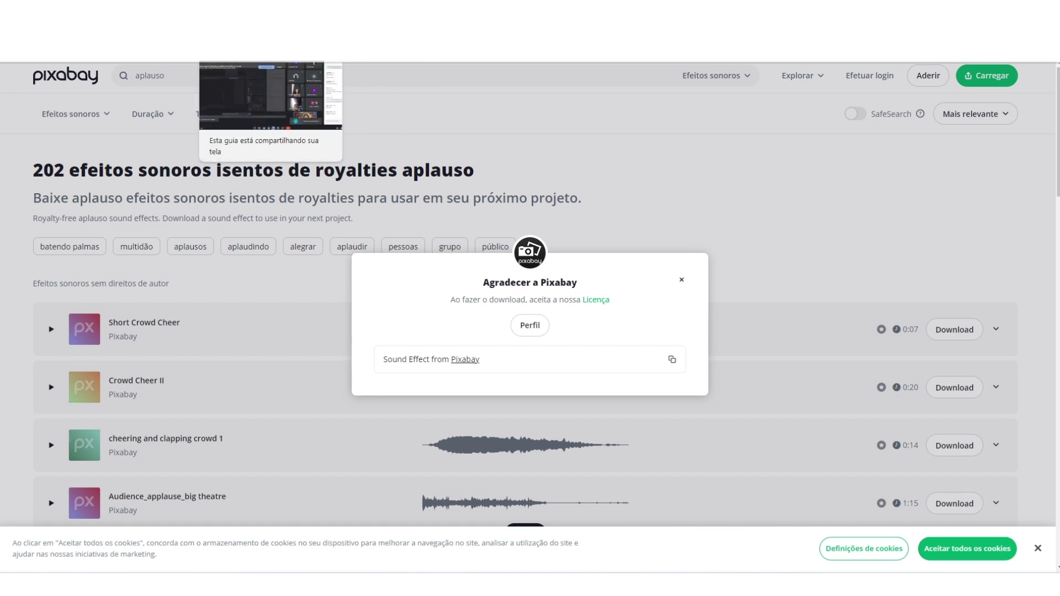
{"action": "left_click", "coordinate": [254, 55]}
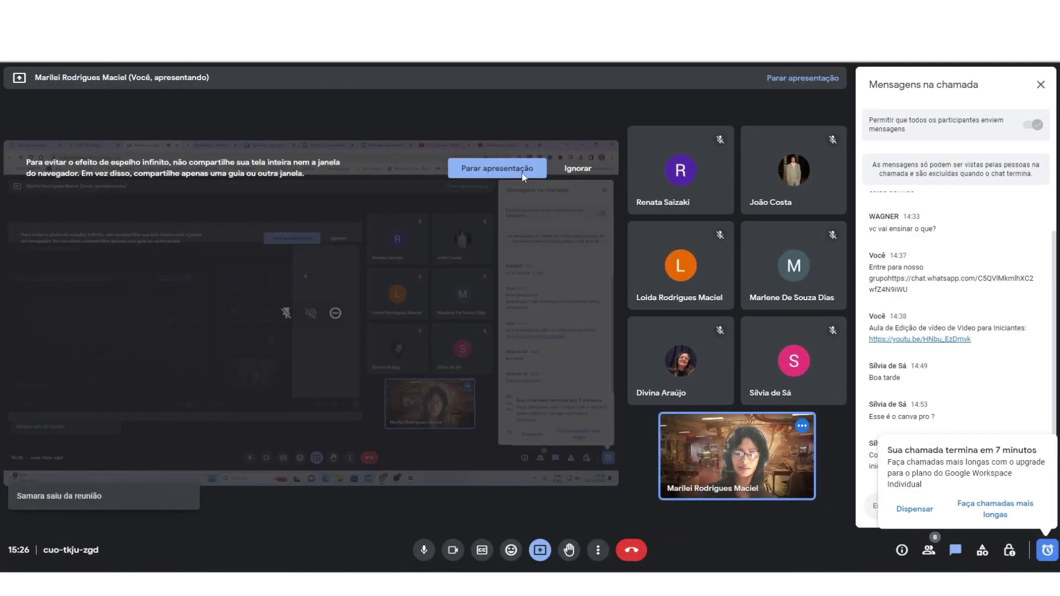
{"action": "left_click", "coordinate": [509, 167]}
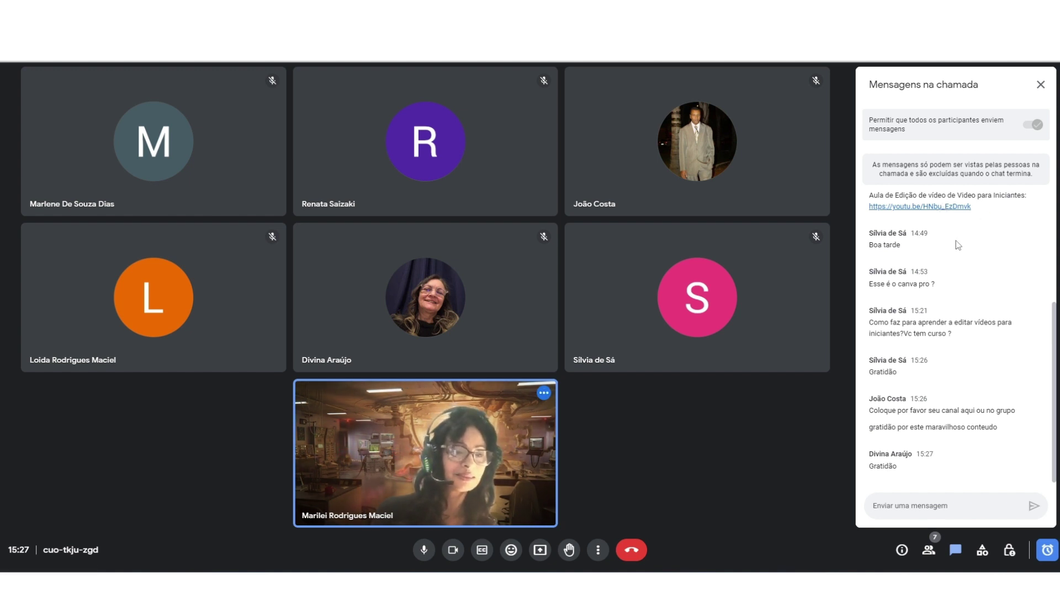
Step: Read through the in-call chat for participants' questions and shared links, ending at the latest messages
{"action": "scroll", "coordinate": [958, 243], "scroll_direction": "up", "scroll_amount": 2}
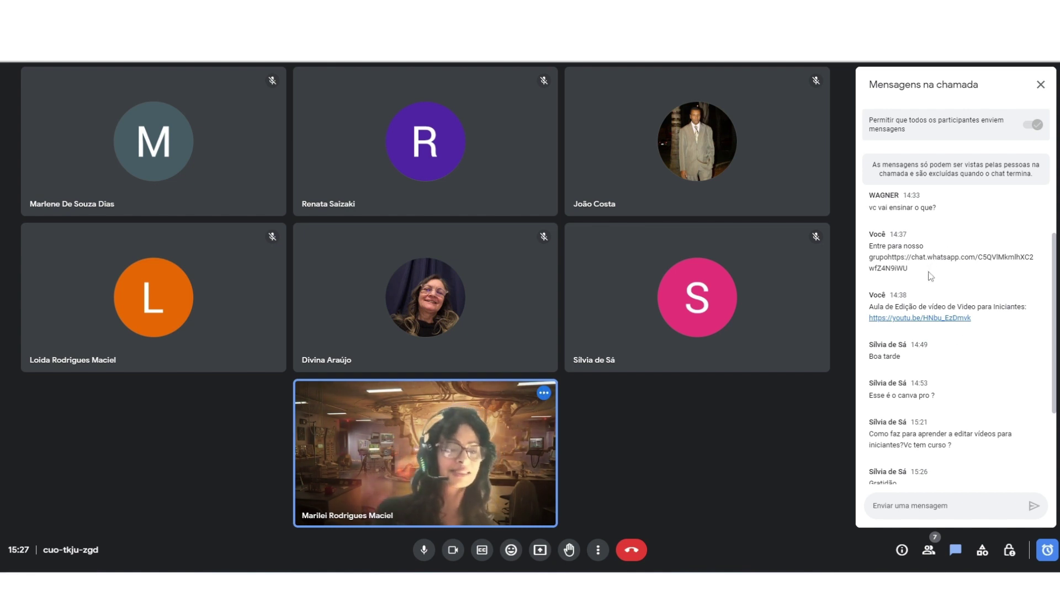
{"action": "scroll", "coordinate": [934, 260], "scroll_direction": "down", "scroll_amount": 1}
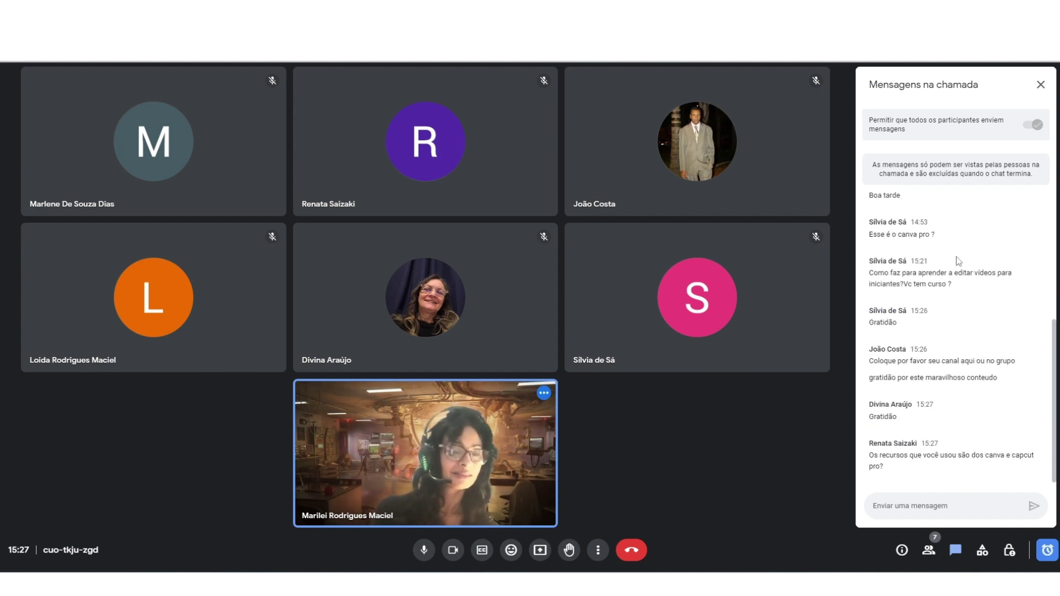
{"action": "scroll", "coordinate": [954, 248], "scroll_direction": "up", "scroll_amount": 1}
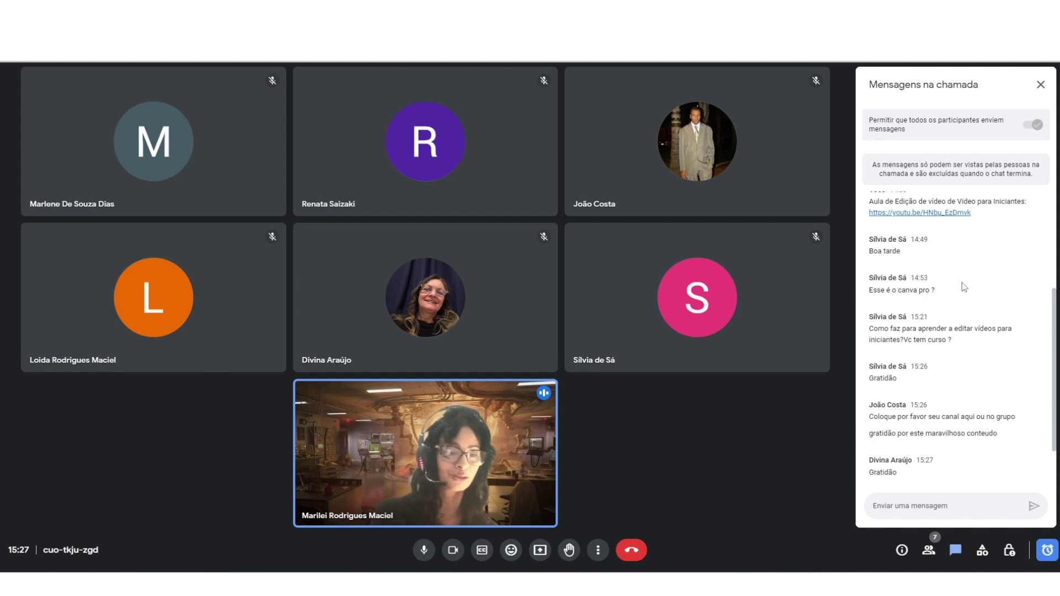
{"action": "scroll", "coordinate": [951, 246], "scroll_direction": "down", "scroll_amount": 1}
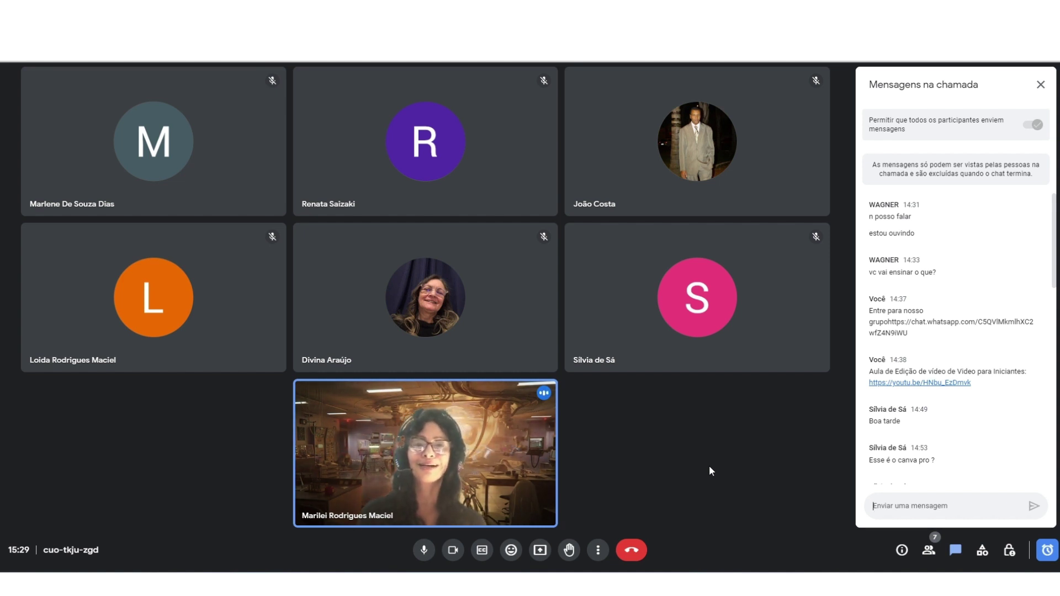
{"action": "scroll", "coordinate": [951, 369], "scroll_direction": "down", "scroll_amount": 10}
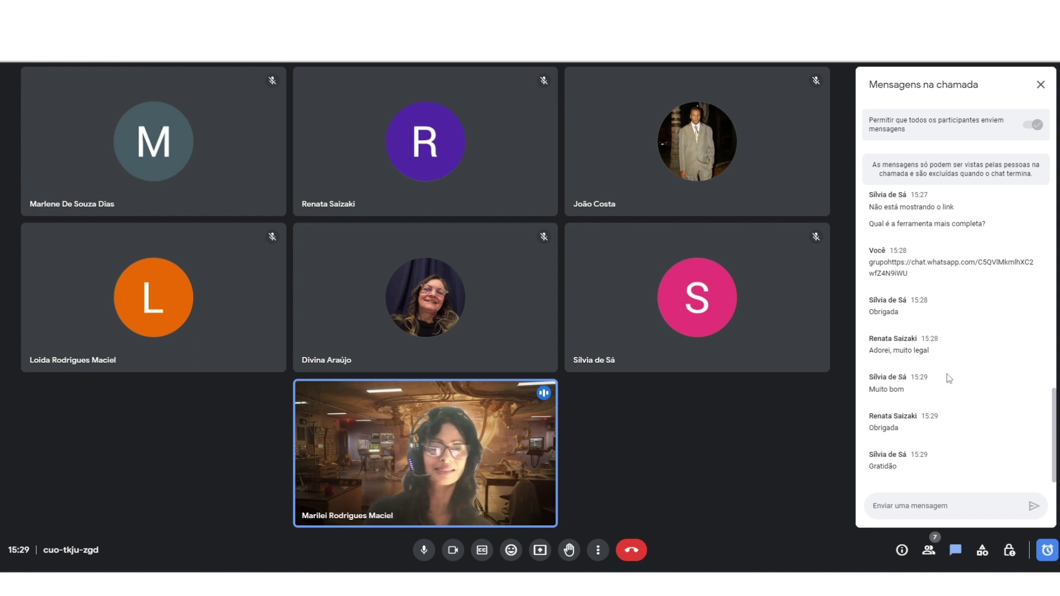